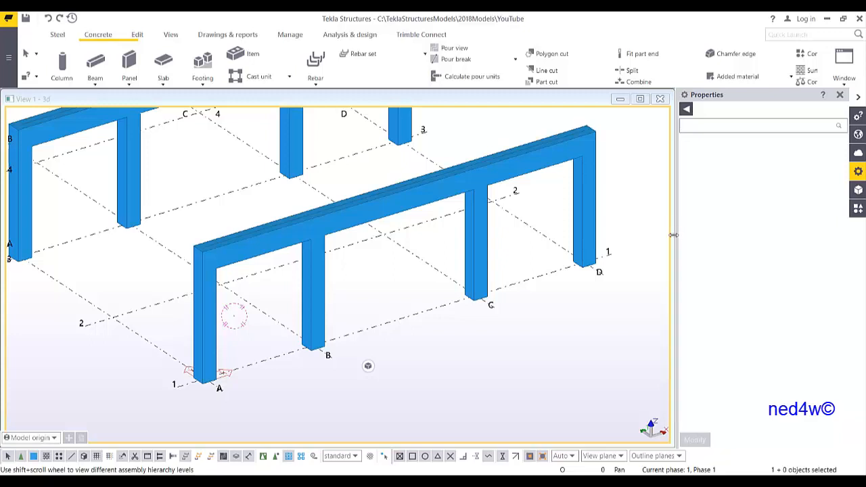
Step: Create a separate 3D view of the concrete column at grid intersection A-1
{"action": "middle_click_drag", "start_coordinate": [407, 311], "coordinate": [460, 295]}
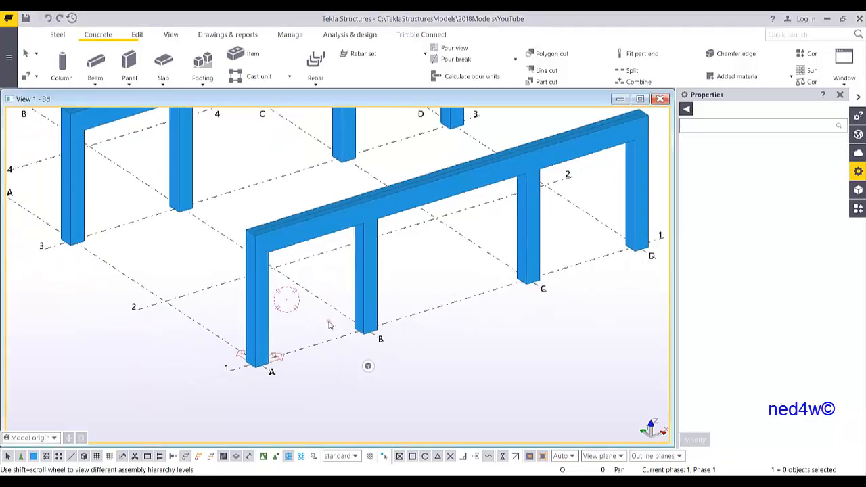
{"action": "middle_click_drag", "start_coordinate": [287, 312], "coordinate": [299, 325]}
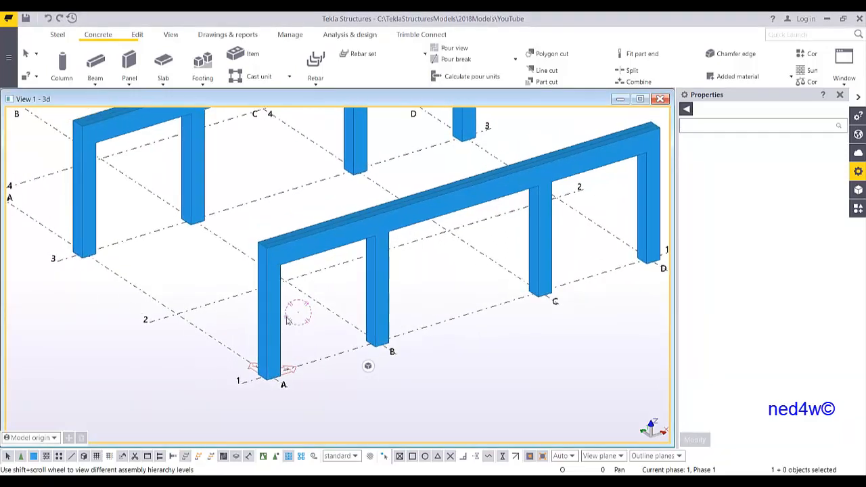
{"action": "left_click", "coordinate": [275, 312]}
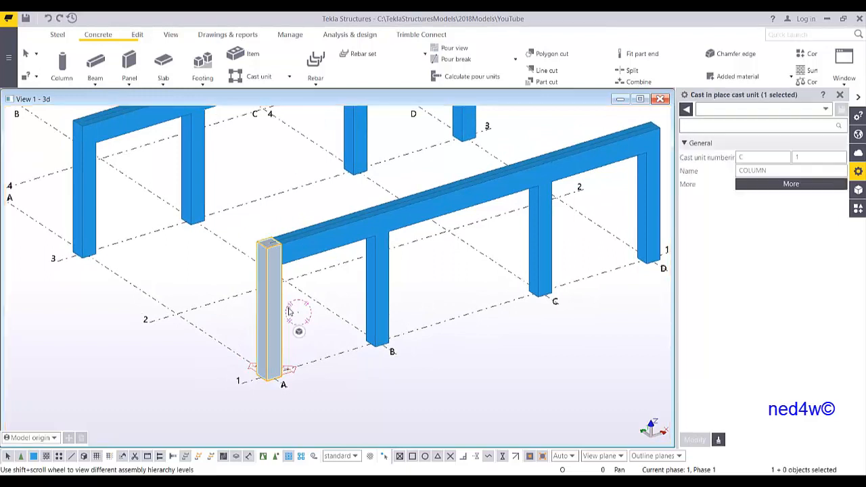
{"action": "right_click", "coordinate": [274, 309]}
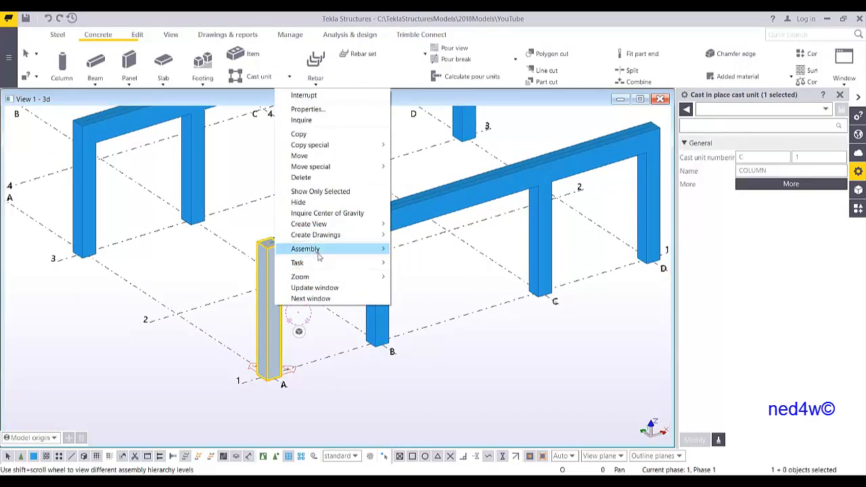
{"action": "mouse_move", "coordinate": [348, 240]}
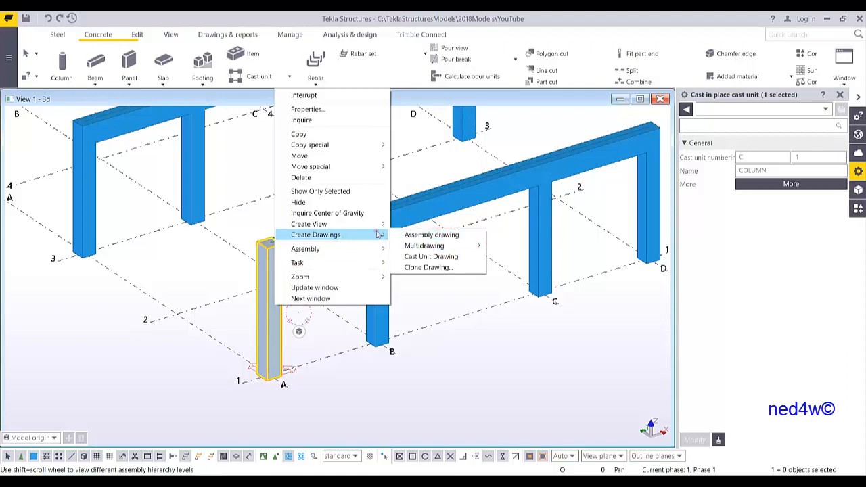
{"action": "mouse_move", "coordinate": [376, 231]}
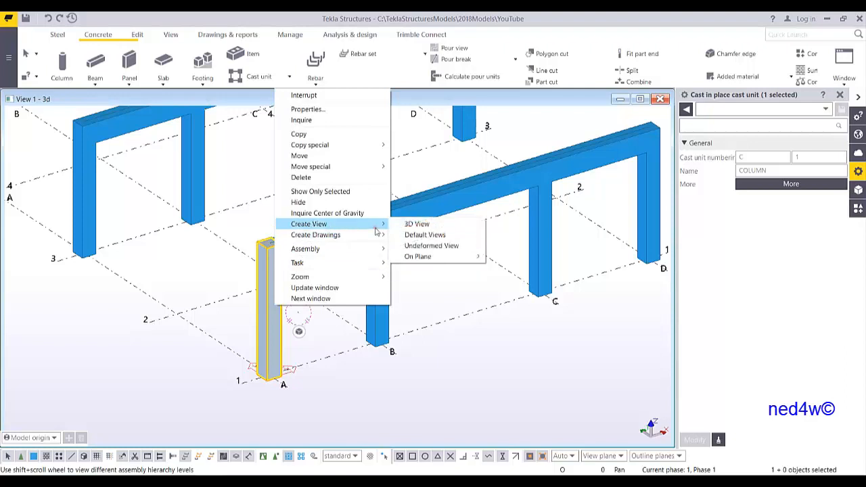
{"action": "left_click", "coordinate": [417, 226]}
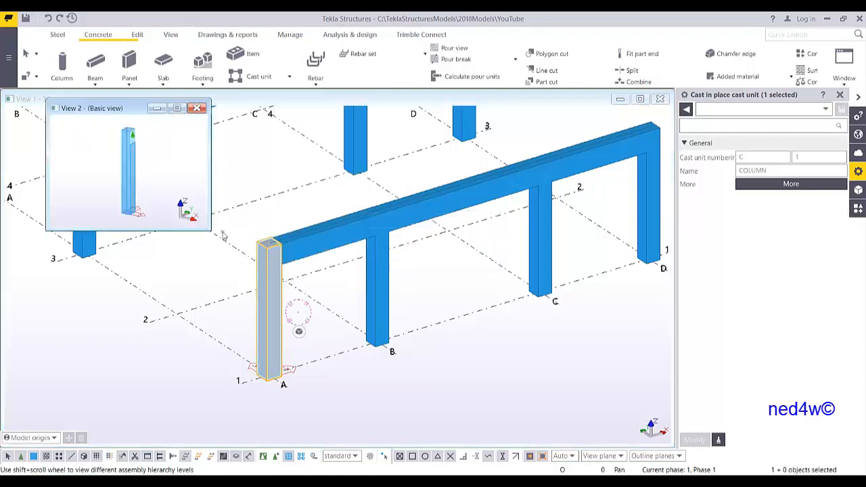
Step: Enlarge the new column view to fill the modelling area and rotate the column so its corner edge faces forward
{"action": "left_click_drag", "start_coordinate": [209, 230], "coordinate": [674, 437]}
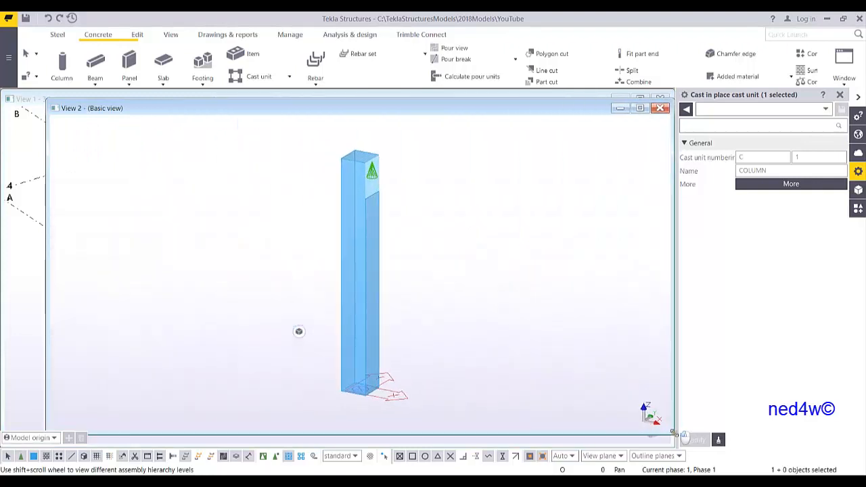
{"action": "left_click_drag", "start_coordinate": [53, 109], "coordinate": [12, 98]}
{"action": "left_click", "coordinate": [430, 218]}
{"action": "middle_click_drag", "start_coordinate": [330, 310], "coordinate": [408, 273], "text": "ctrl"}
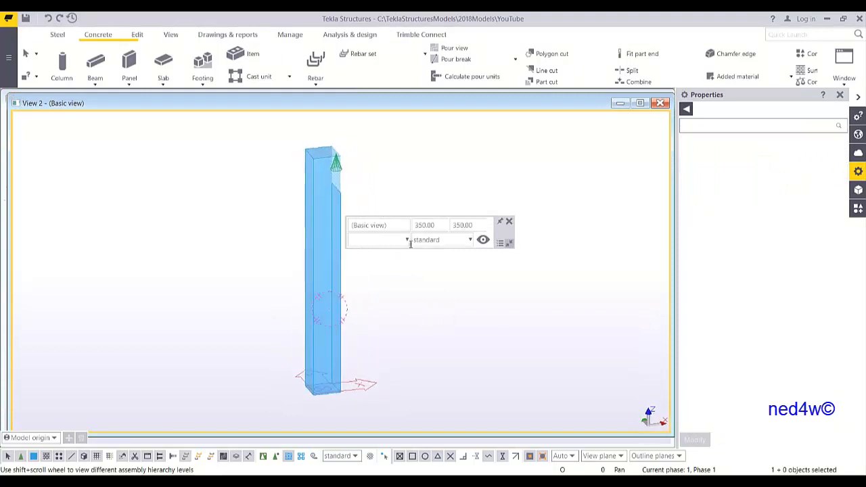
{"action": "right_click", "coordinate": [381, 172]}
{"action": "left_click", "coordinate": [400, 174]}
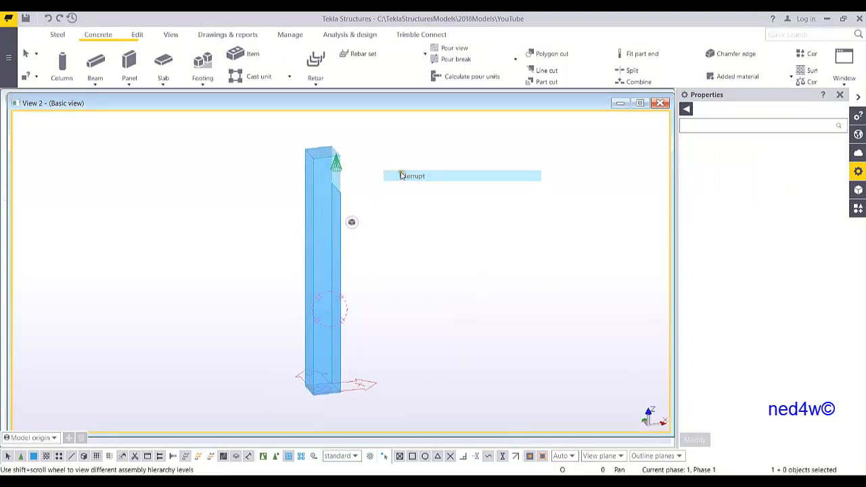
{"action": "middle_click_drag", "start_coordinate": [338, 334], "coordinate": [358, 339], "text": "ctrl"}
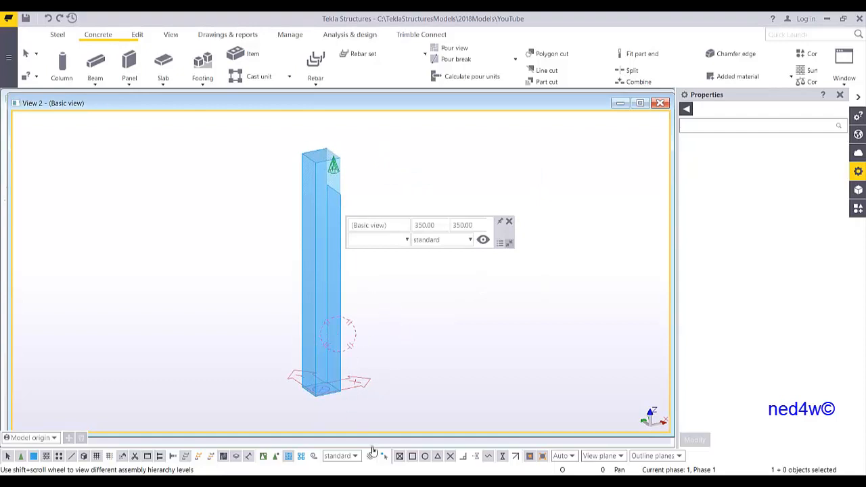
Step: Activate component selection, start a reinforcing bar group and name it MAINBAR
{"action": "left_click", "coordinate": [264, 457]}
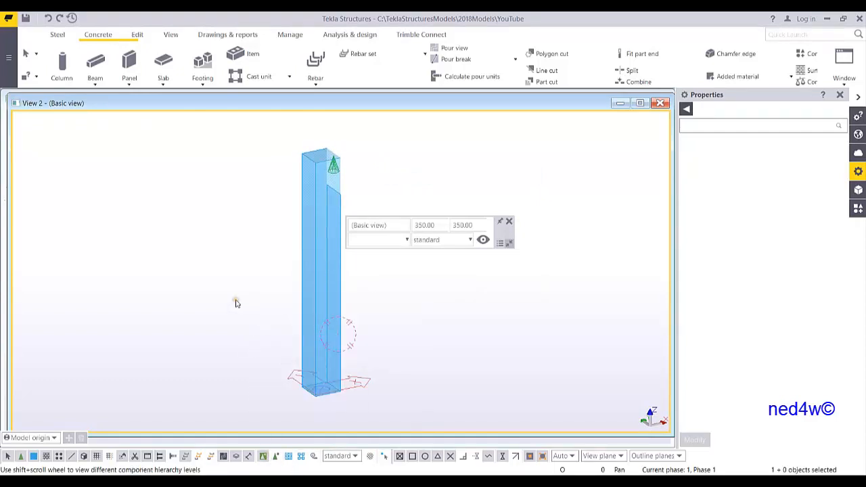
{"action": "left_click", "coordinate": [316, 80]}
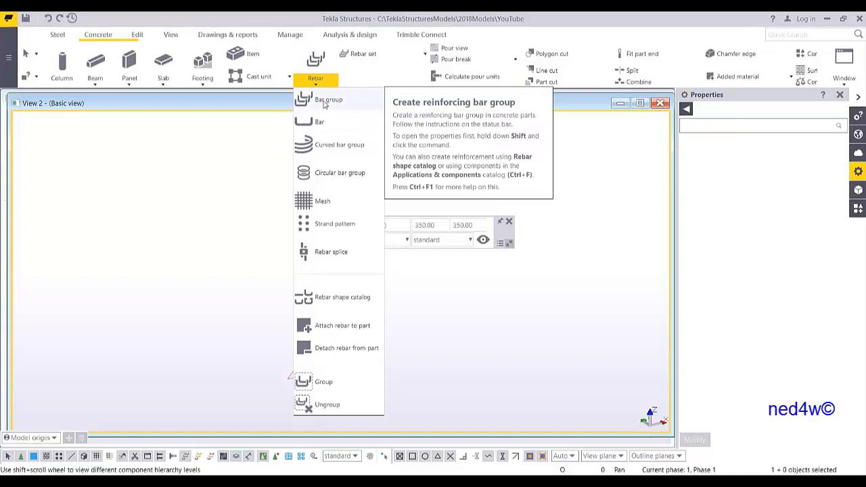
{"action": "left_click", "coordinate": [326, 101]}
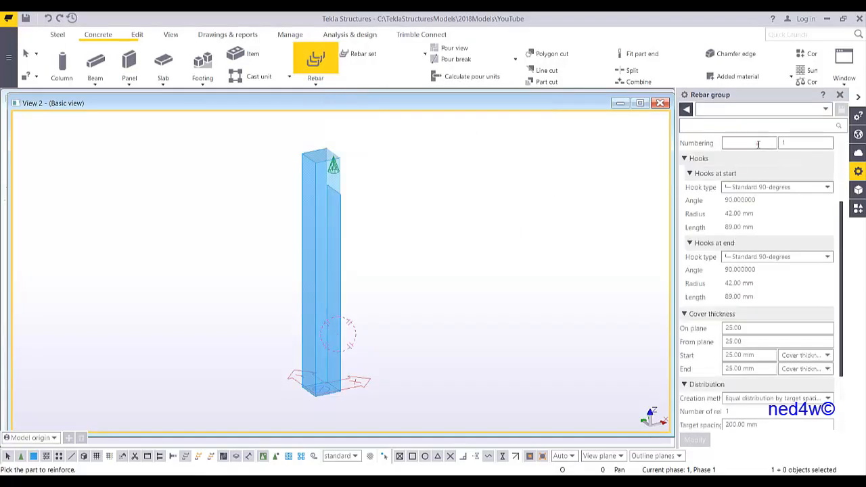
{"action": "scroll", "coordinate": [780, 202], "scroll_direction": "up", "scroll_amount": 3}
{"action": "left_click", "coordinate": [758, 184]}
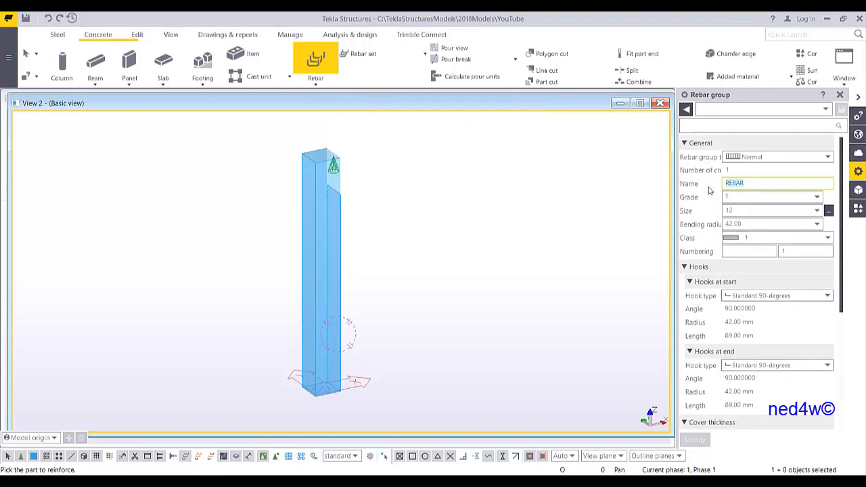
{"action": "type", "text": "MAIN"}
Step: Choose the size 20 main bar of grade T from the reinforcing bar catalog for the rebar group
{"action": "left_click", "coordinate": [829, 211]}
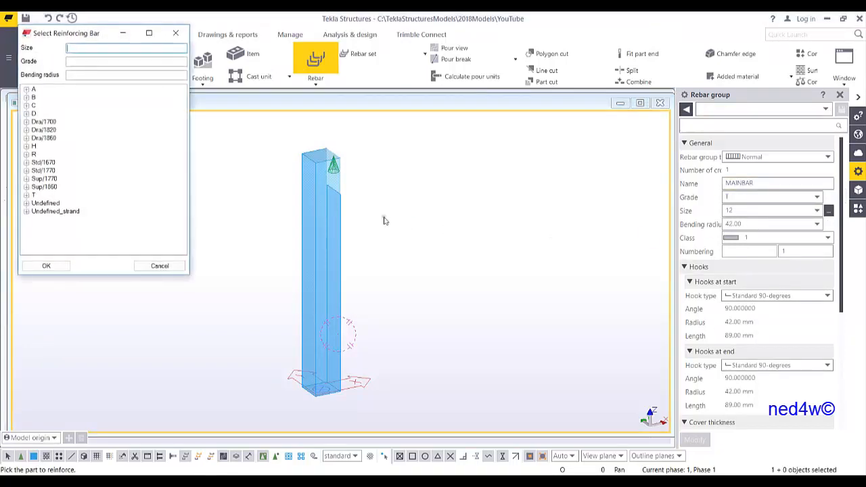
{"action": "left_click_drag", "start_coordinate": [95, 33], "coordinate": [424, 130]}
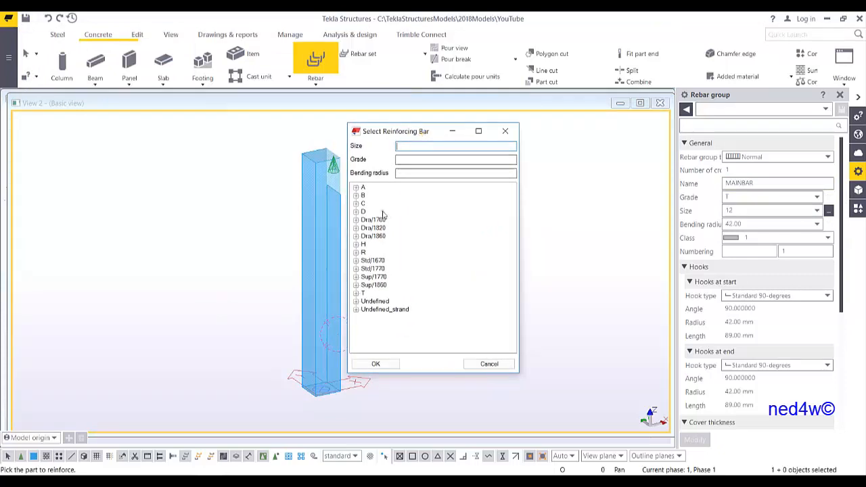
{"action": "left_click", "coordinate": [356, 293]}
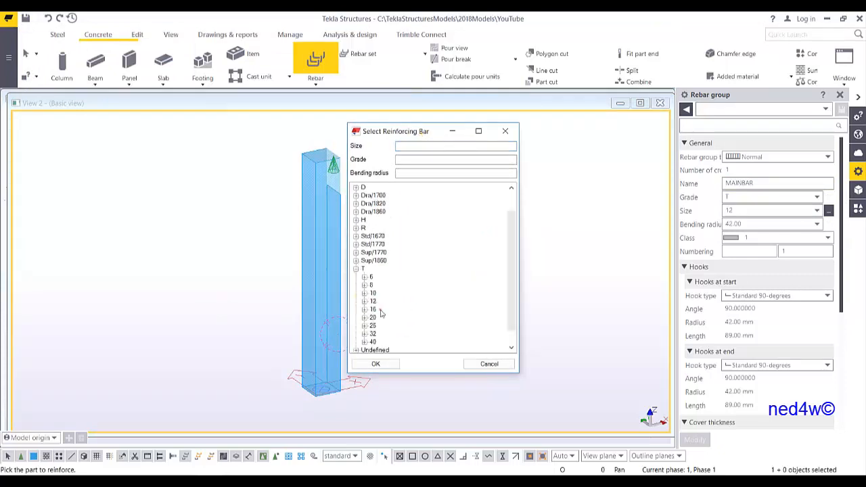
{"action": "left_click", "coordinate": [364, 318]}
{"action": "left_click", "coordinate": [390, 325]}
{"action": "left_click", "coordinate": [396, 365]}
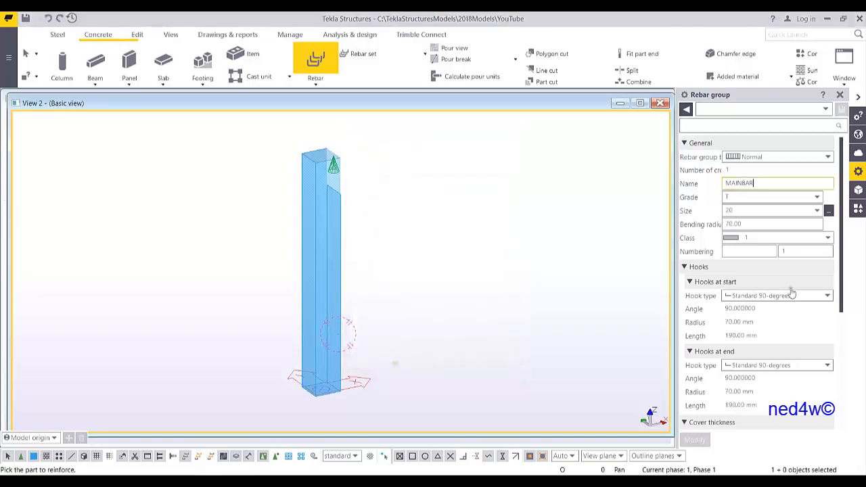
Step: Set the rebar group's class to 2 and both its start and end hooks to No hook
{"action": "left_click", "coordinate": [827, 238]}
{"action": "left_click", "coordinate": [744, 270]}
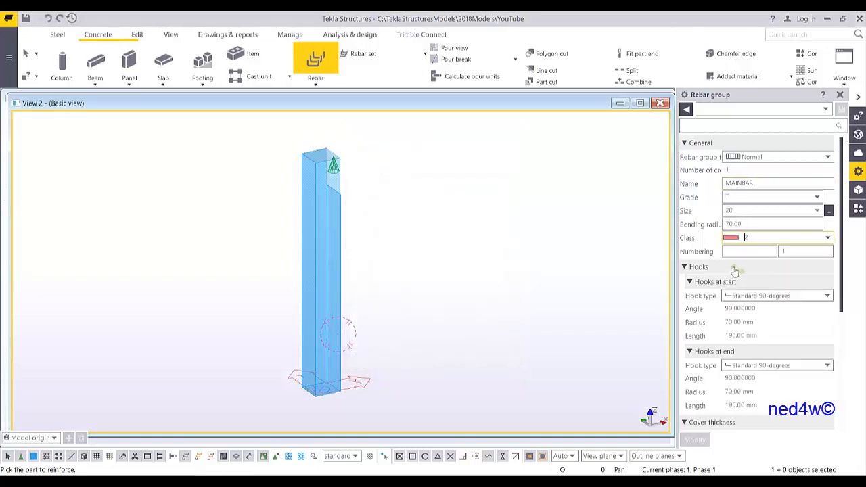
{"action": "left_click", "coordinate": [780, 296]}
{"action": "left_click", "coordinate": [756, 305]}
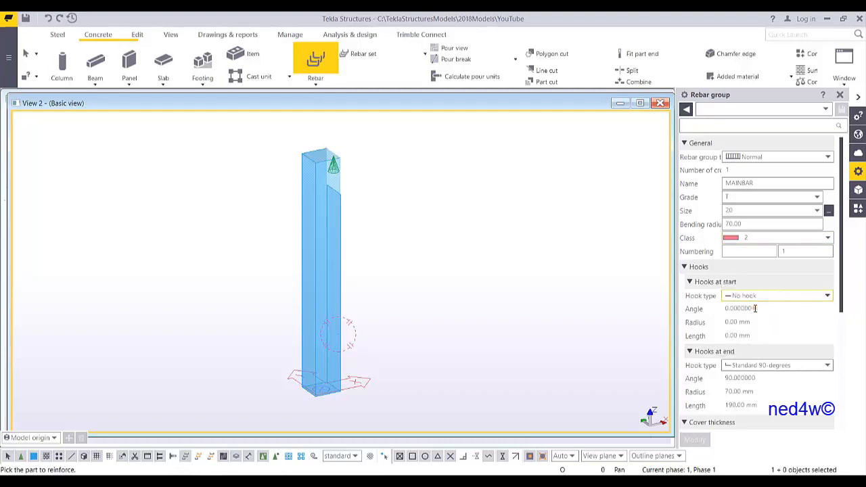
{"action": "left_click", "coordinate": [761, 365]}
{"action": "left_click", "coordinate": [756, 374]}
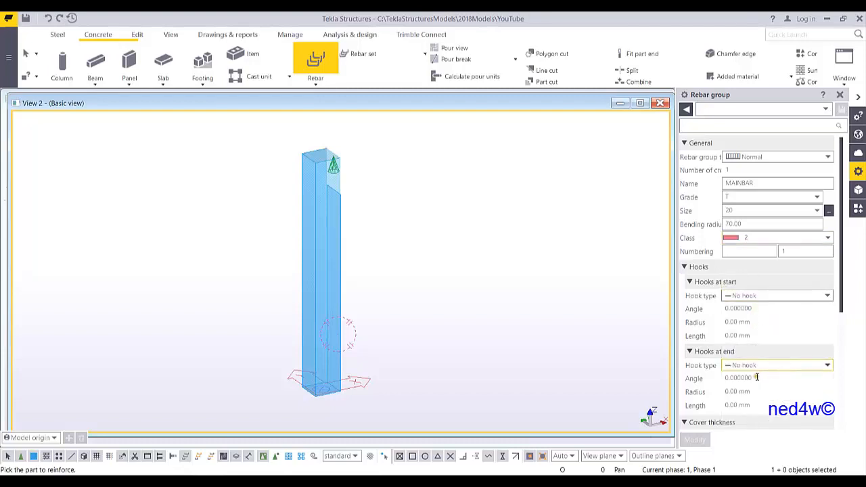
Step: Set the on plane, from plane, start and end cover thicknesses of the rebar group to 0
{"action": "scroll", "coordinate": [744, 375], "scroll_direction": "down", "scroll_amount": 2}
{"action": "scroll", "coordinate": [738, 376], "scroll_direction": "down", "scroll_amount": 5}
{"action": "left_click_drag", "start_coordinate": [758, 240], "coordinate": [716, 283]}
{"action": "type", "text": "0"}
{"action": "key", "text": "Tab"}
{"action": "type", "text": "00.0"}
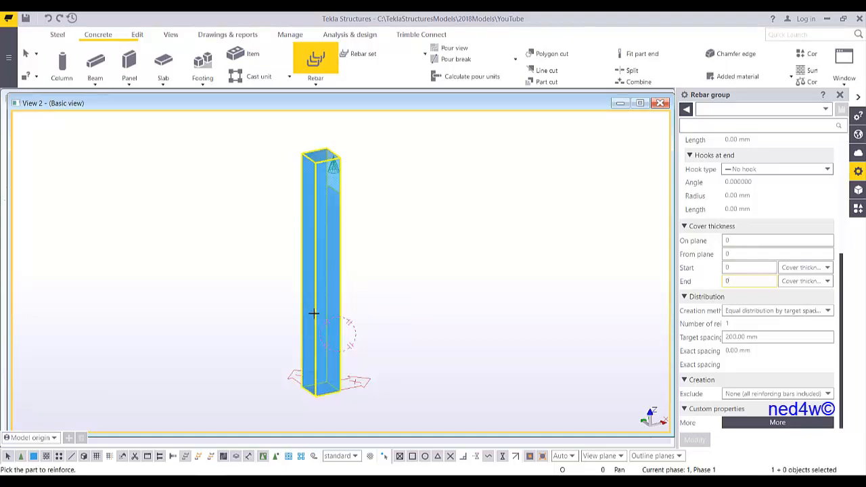
Step: Pick the column as the part to reinforce and define a straight bar along its front vertical edge, from base corner to top corner
{"action": "left_click", "coordinate": [313, 312]}
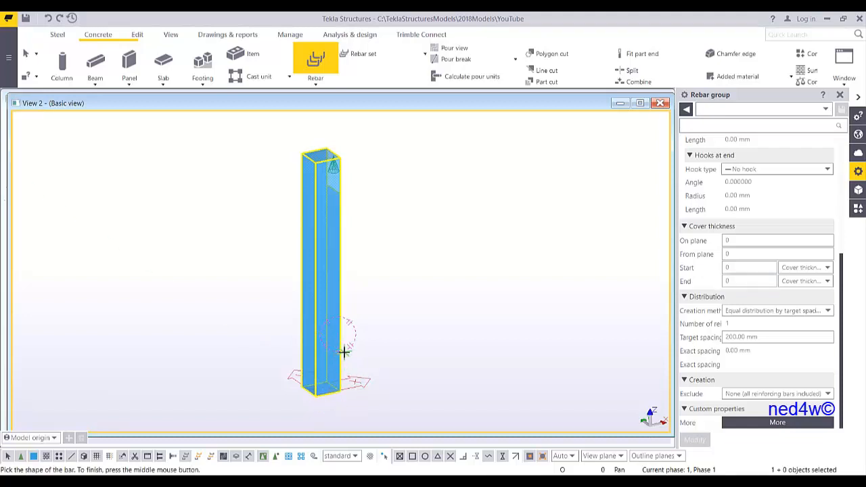
{"action": "scroll", "coordinate": [318, 392], "scroll_direction": "up", "scroll_amount": 3}
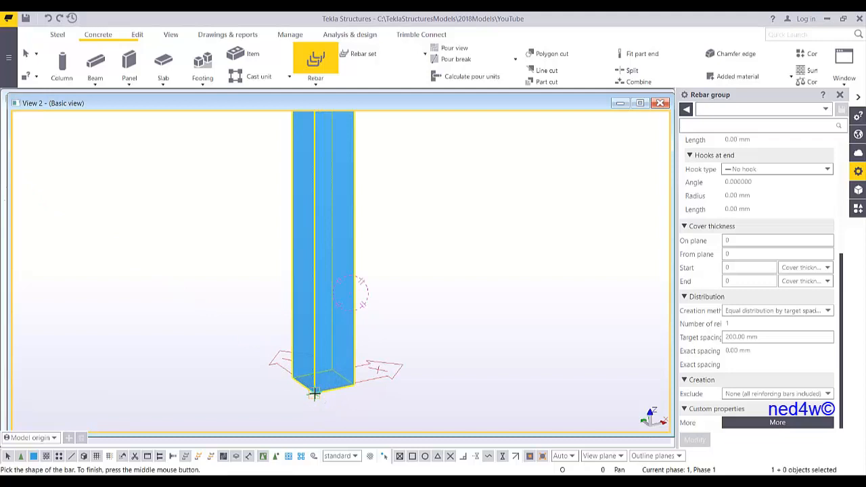
{"action": "left_click", "coordinate": [313, 393]}
{"action": "scroll", "coordinate": [358, 271], "scroll_direction": "down", "scroll_amount": 3}
{"action": "scroll", "coordinate": [344, 206], "scroll_direction": "up", "scroll_amount": 2}
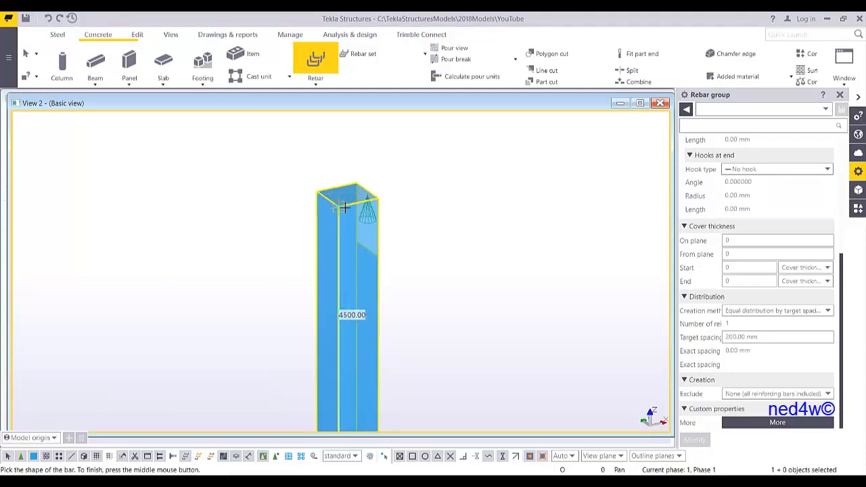
{"action": "scroll", "coordinate": [342, 207], "scroll_direction": "up", "scroll_amount": 1}
{"action": "left_click", "coordinate": [337, 207]}
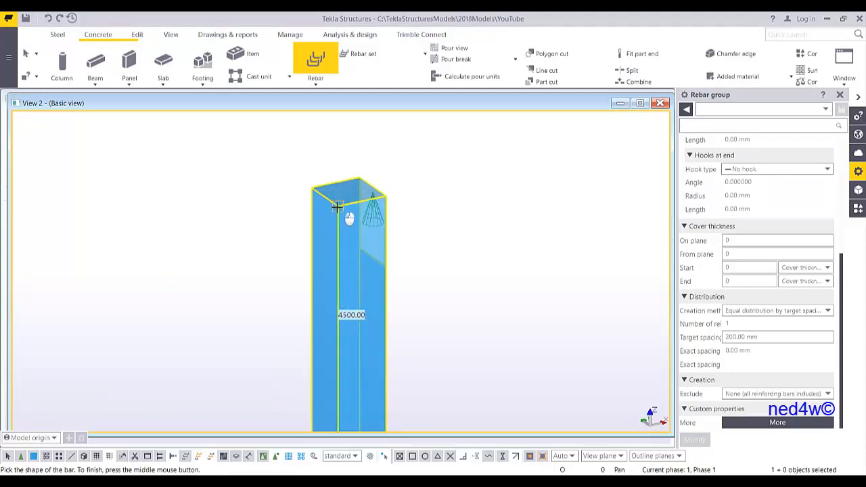
{"action": "scroll", "coordinate": [399, 207], "scroll_direction": "down", "scroll_amount": 3}
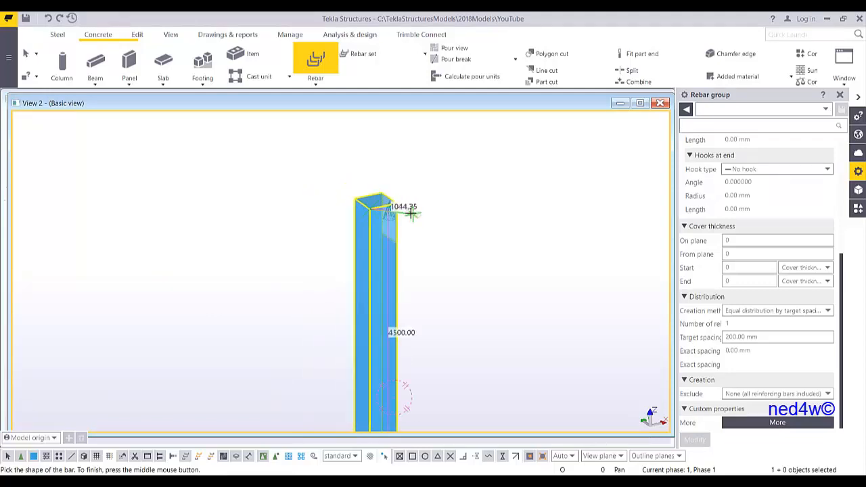
{"action": "middle_click", "coordinate": [376, 168]}
{"action": "middle_click_drag", "start_coordinate": [426, 316], "coordinate": [421, 249]}
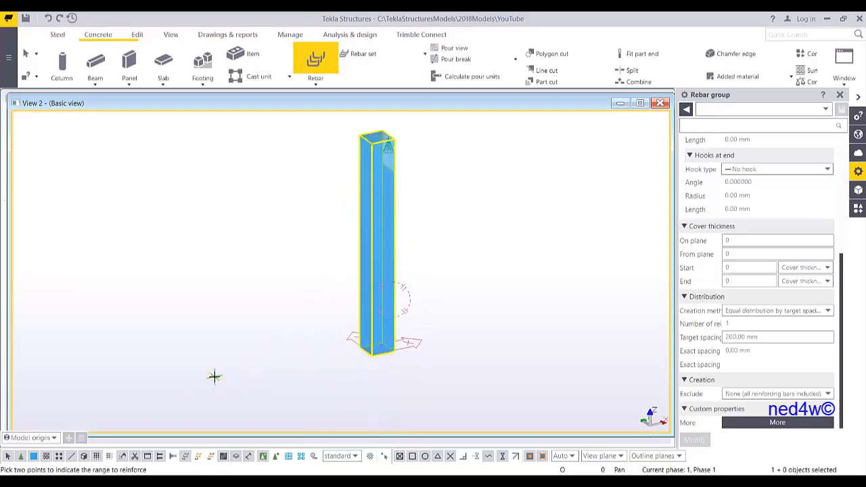
Step: Distribute the bars along the 500 mm base edge from the front corner to the adjacent corner, and end the command
{"action": "scroll", "coordinate": [358, 359], "scroll_direction": "up", "scroll_amount": 5}
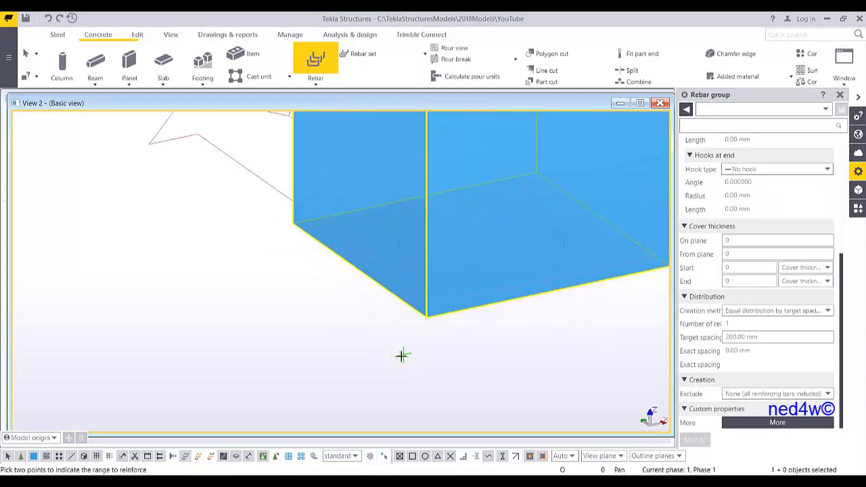
{"action": "left_click", "coordinate": [425, 318]}
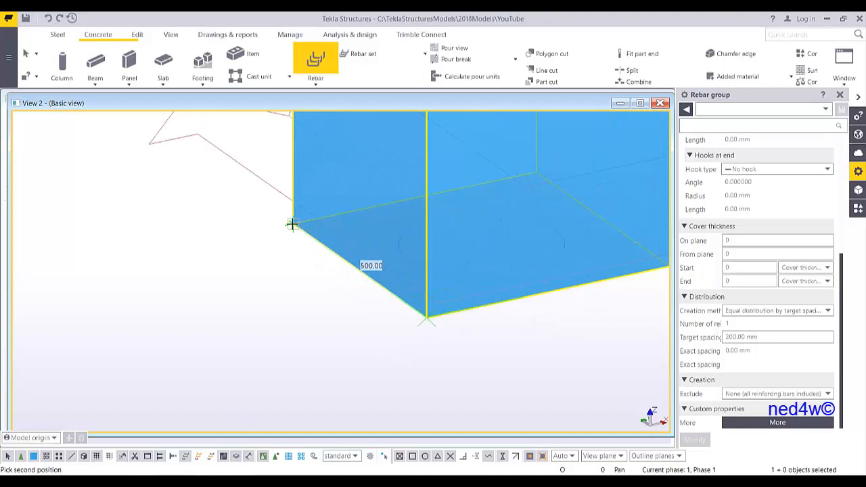
{"action": "scroll", "coordinate": [292, 224], "scroll_direction": "down", "scroll_amount": 5}
{"action": "right_click", "coordinate": [225, 216]}
{"action": "left_click", "coordinate": [228, 218]}
Step: Examine how the new main bars sit at the top and base of the column
{"action": "middle_click_drag", "start_coordinate": [249, 211], "coordinate": [269, 269]}
{"action": "scroll", "coordinate": [280, 294], "scroll_direction": "down", "scroll_amount": 4}
{"action": "middle_click_drag", "start_coordinate": [330, 248], "coordinate": [355, 324]}
{"action": "middle_click_drag", "start_coordinate": [335, 194], "coordinate": [350, 257]}
{"action": "scroll", "coordinate": [334, 184], "scroll_direction": "up", "scroll_amount": 8}
{"action": "scroll", "coordinate": [340, 163], "scroll_direction": "down", "scroll_amount": 5}
{"action": "middle_click_drag", "start_coordinate": [362, 287], "coordinate": [363, 176]}
{"action": "scroll", "coordinate": [366, 325], "scroll_direction": "up", "scroll_amount": 3}
{"action": "middle_click_drag", "start_coordinate": [365, 327], "coordinate": [378, 242]}
{"action": "scroll", "coordinate": [368, 333], "scroll_direction": "up", "scroll_amount": 2}
{"action": "middle_click_drag", "start_coordinate": [355, 377], "coordinate": [355, 304]}
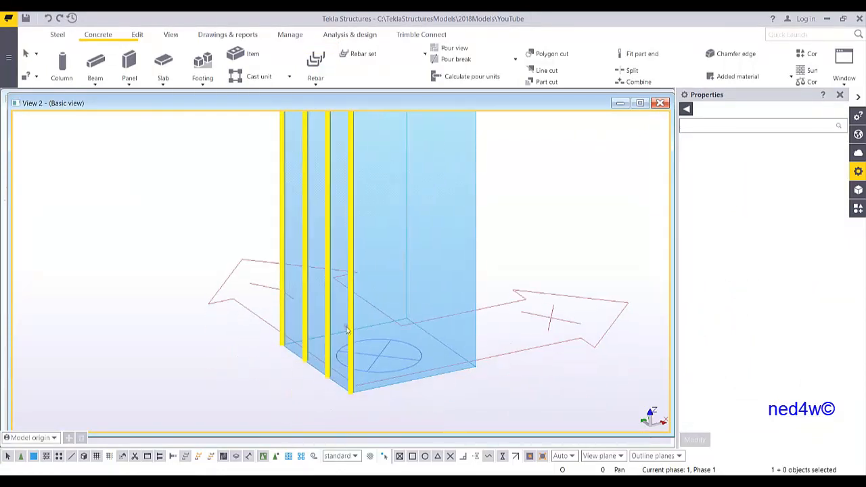
Step: Select the main bar group at the column base and set its on plane cover thickness to 40
{"action": "scroll", "coordinate": [355, 311], "scroll_direction": "up", "scroll_amount": 3}
{"action": "middle_click_drag", "start_coordinate": [352, 356], "coordinate": [342, 327]}
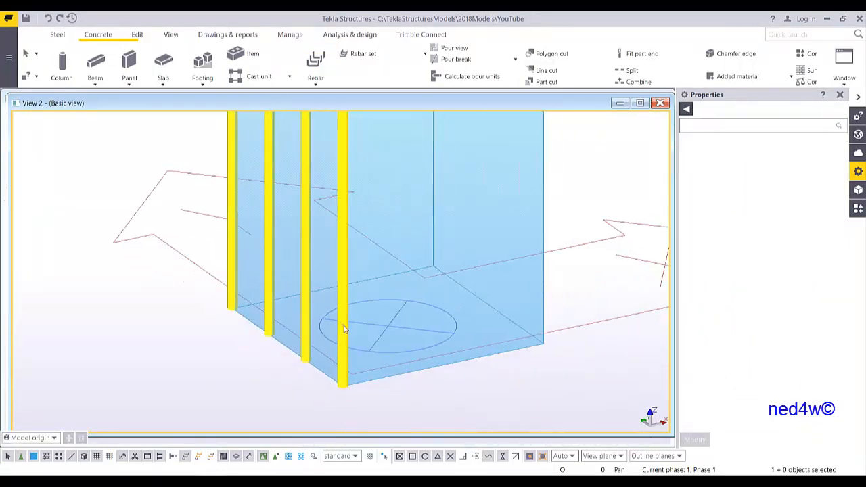
{"action": "left_click", "coordinate": [343, 329]}
{"action": "left_click", "coordinate": [749, 241]}
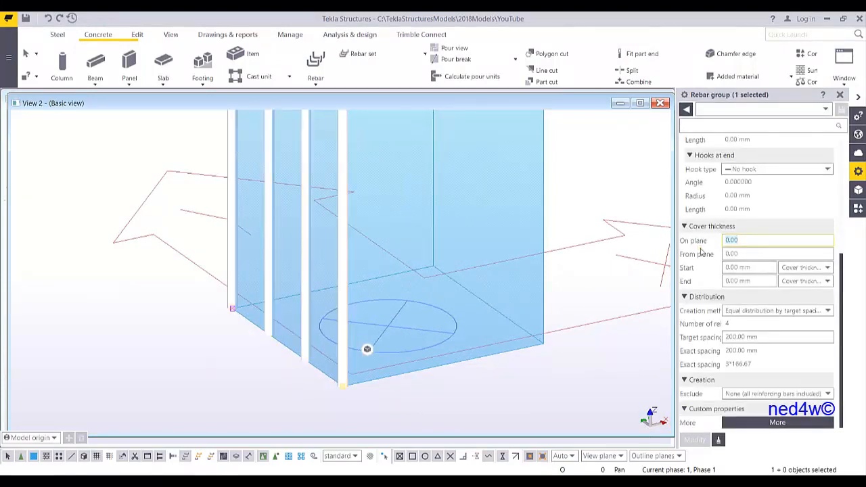
{"action": "type", "text": "4"}
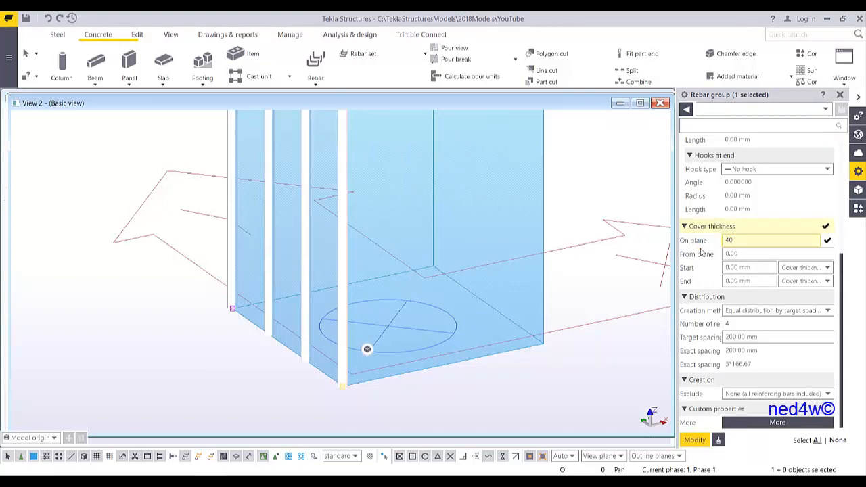
{"action": "type", "text": "0"}
{"action": "key", "text": "Return"}
Step: Set the main bar group's on plane cover thickness to -40
{"action": "middle_click_drag", "start_coordinate": [399, 335], "coordinate": [368, 332], "text": "ctrl"}
{"action": "left_click", "coordinate": [726, 240]}
{"action": "type", "text": "4"}
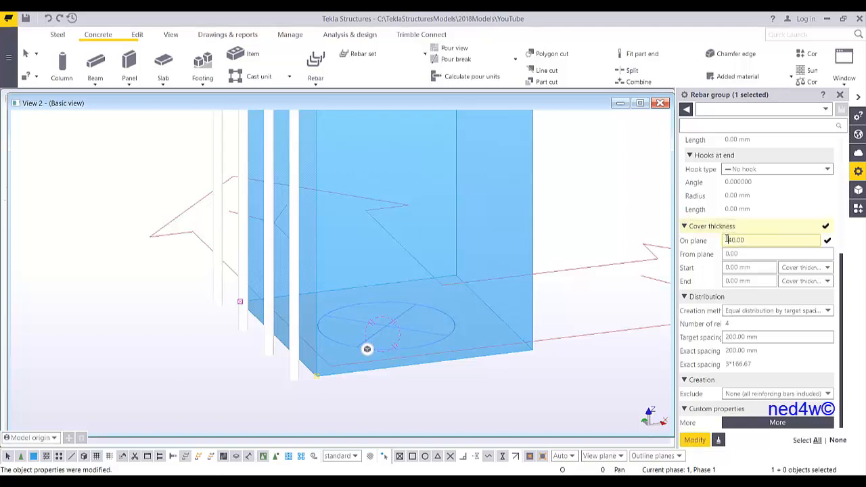
{"action": "type", "text": "-"}
{"action": "left_click", "coordinate": [695, 440]}
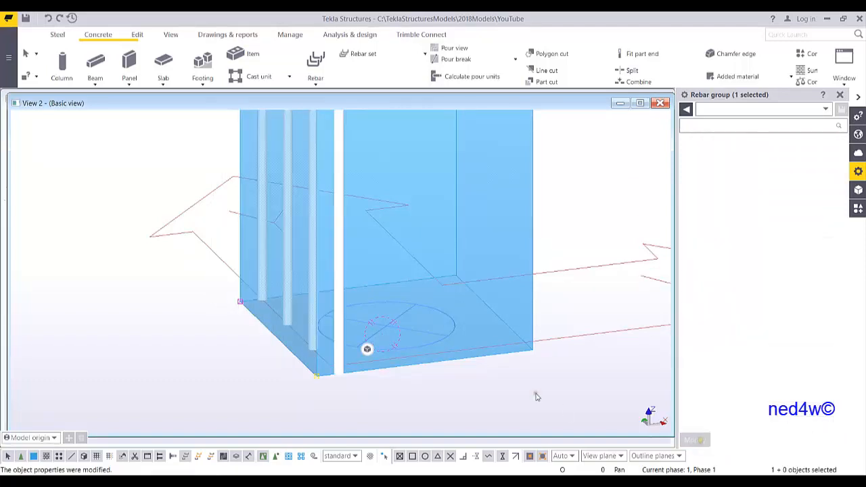
Step: Set the main bar group's from plane cover thickness to 40
{"action": "middle_click_drag", "start_coordinate": [323, 326], "coordinate": [348, 318], "text": "ctrl"}
{"action": "mouse_move", "coordinate": [390, 338]}
{"action": "middle_mouse_down"}
{"action": "mouse_move", "coordinate": [381, 306]}
{"action": "mouse_move", "coordinate": [338, 291]}
{"action": "mouse_move", "coordinate": [419, 297]}
{"action": "mouse_move", "coordinate": [393, 305]}
{"action": "mouse_move", "coordinate": [411, 311]}
{"action": "middle_mouse_up"}
{"action": "scroll", "coordinate": [381, 305], "scroll_direction": "up", "scroll_amount": 3}
{"action": "scroll", "coordinate": [411, 312], "scroll_direction": "down", "scroll_amount": 1}
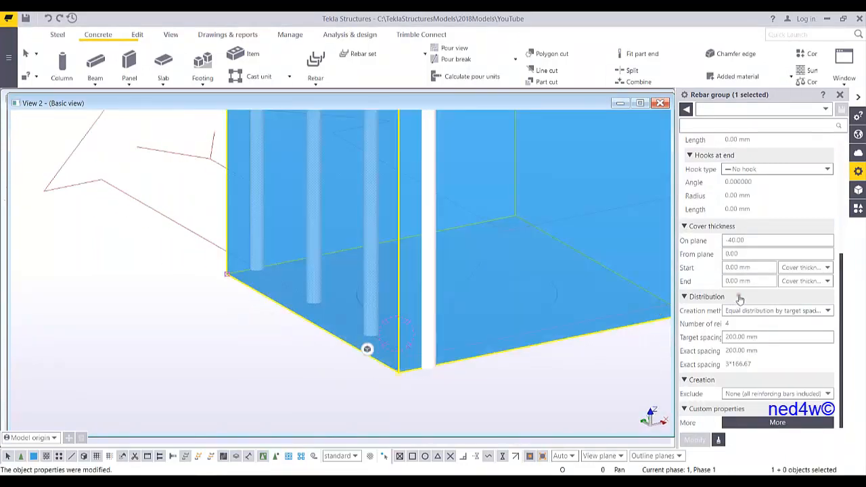
{"action": "left_click", "coordinate": [749, 254]}
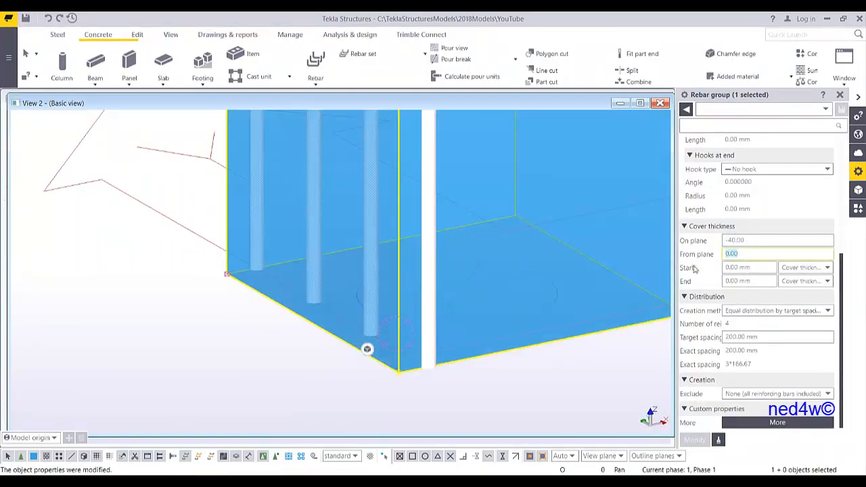
{"action": "type", "text": "40"}
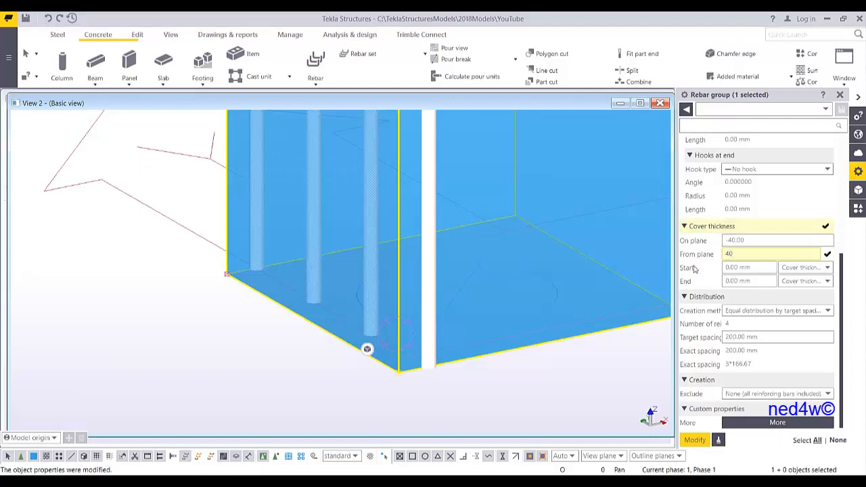
{"action": "key", "text": "Return"}
Step: Distribute the main bars equally by number of reinforcing bars, with 4 bars in the group
{"action": "middle_click_drag", "start_coordinate": [383, 286], "coordinate": [441, 309], "text": "ctrl"}
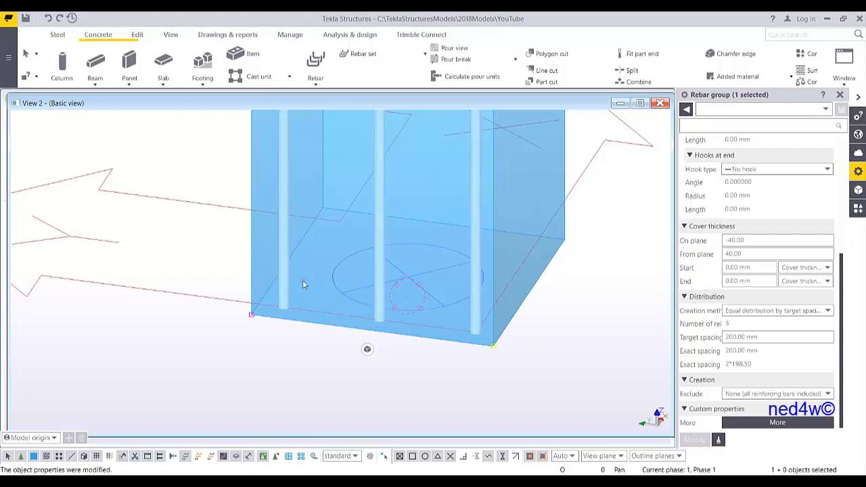
{"action": "middle_click_drag", "start_coordinate": [416, 283], "coordinate": [418, 321]}
{"action": "scroll", "coordinate": [418, 322], "scroll_direction": "down", "scroll_amount": 1}
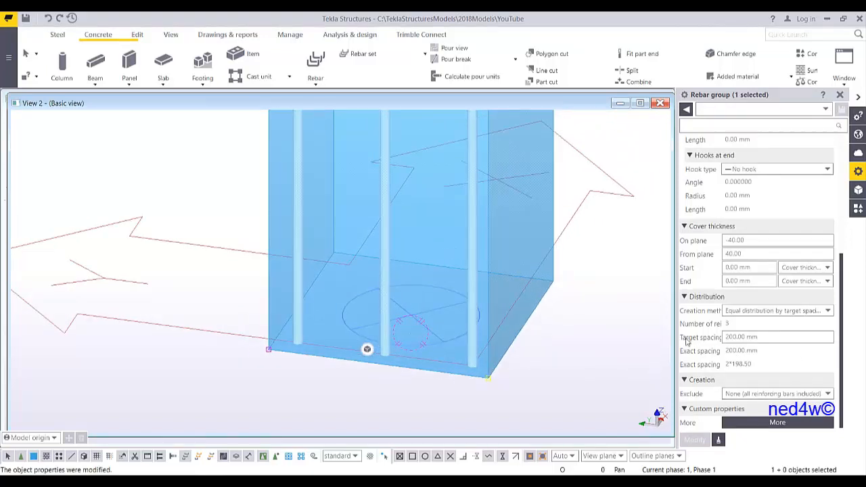
{"action": "left_click", "coordinate": [763, 337]}
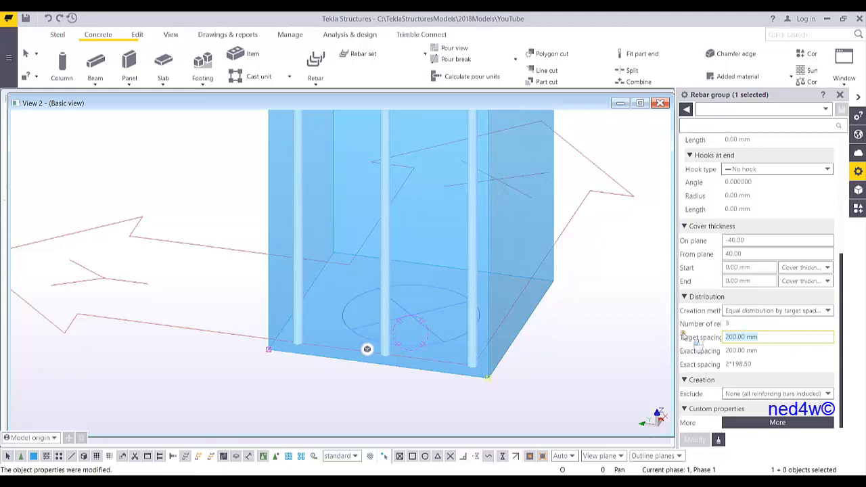
{"action": "left_click", "coordinate": [785, 312]}
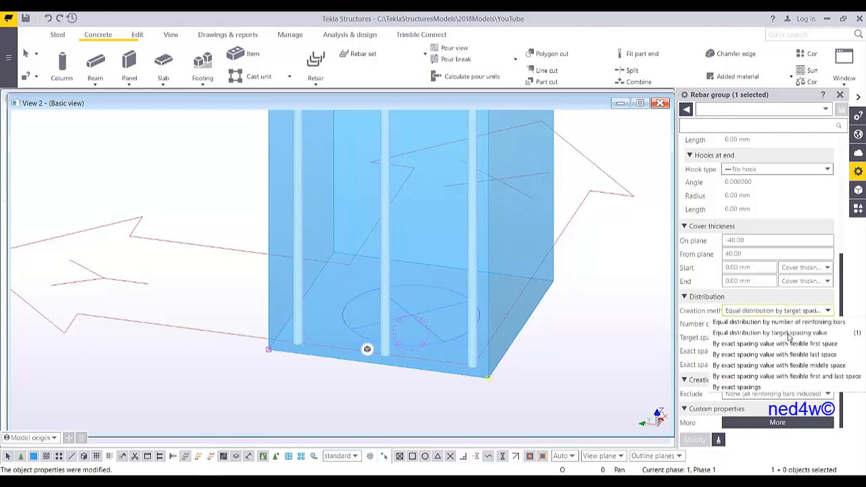
{"action": "left_click", "coordinate": [775, 323]}
{"action": "left_click", "coordinate": [742, 324]}
{"action": "type", "text": "4"}
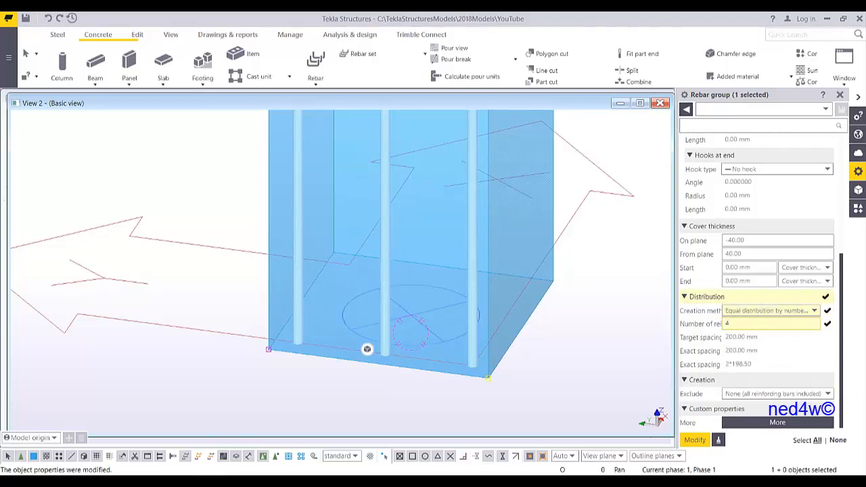
{"action": "key", "text": "Return"}
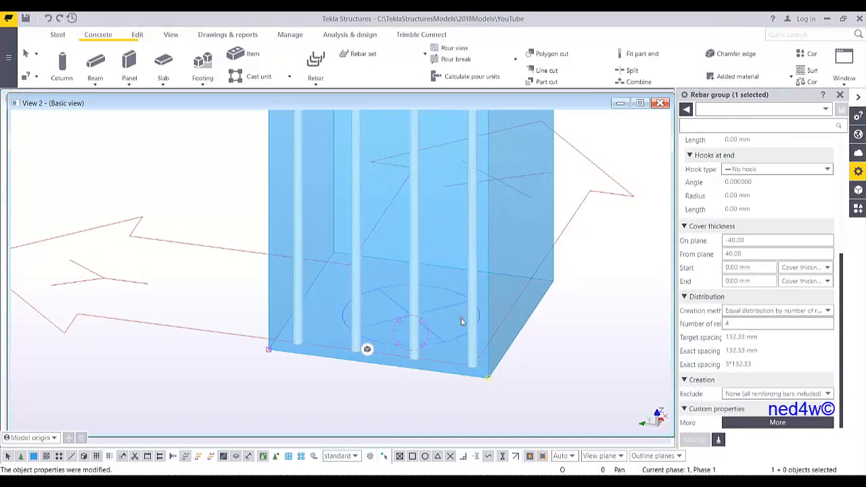
Step: Set the start cover thickness of the main bars to 50 mm
{"action": "scroll", "coordinate": [463, 321], "scroll_direction": "down", "scroll_amount": 8}
{"action": "scroll", "coordinate": [461, 335], "scroll_direction": "up", "scroll_amount": 4}
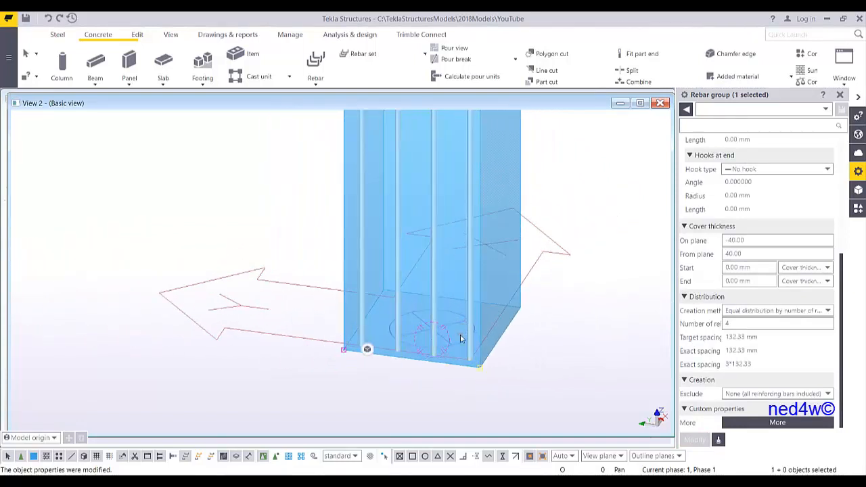
{"action": "scroll", "coordinate": [461, 336], "scroll_direction": "up", "scroll_amount": 3}
{"action": "middle_click_drag", "start_coordinate": [478, 340], "coordinate": [431, 336], "text": "ctrl"}
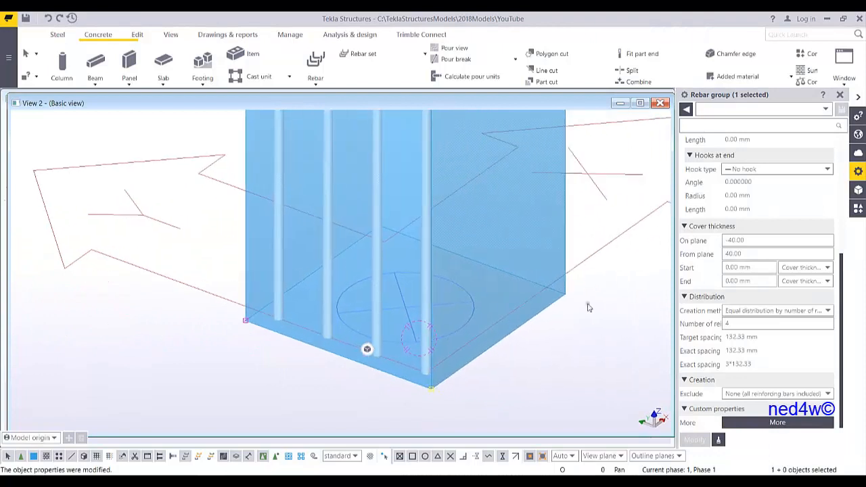
{"action": "left_click", "coordinate": [754, 267]}
{"action": "type", "text": "50"}
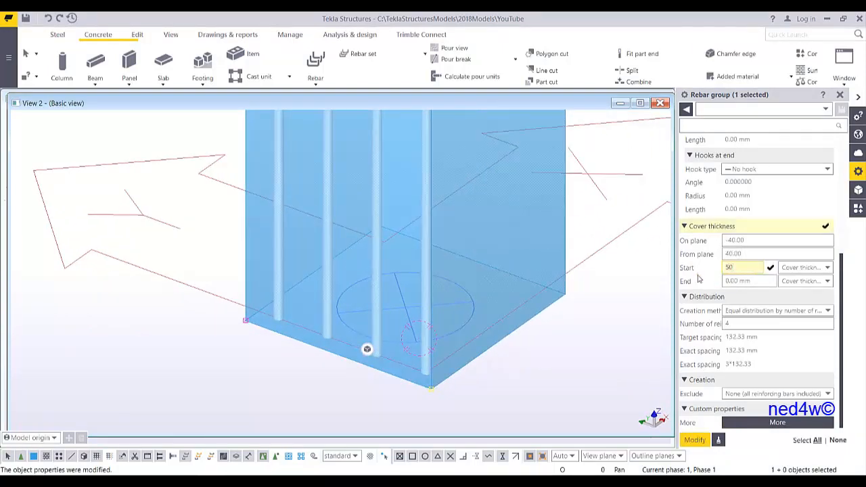
{"action": "key", "text": "Return"}
Step: Set the start cover thickness of the main bars to -50 mm
{"action": "middle_click_drag", "start_coordinate": [467, 331], "coordinate": [489, 274], "text": "ctrl"}
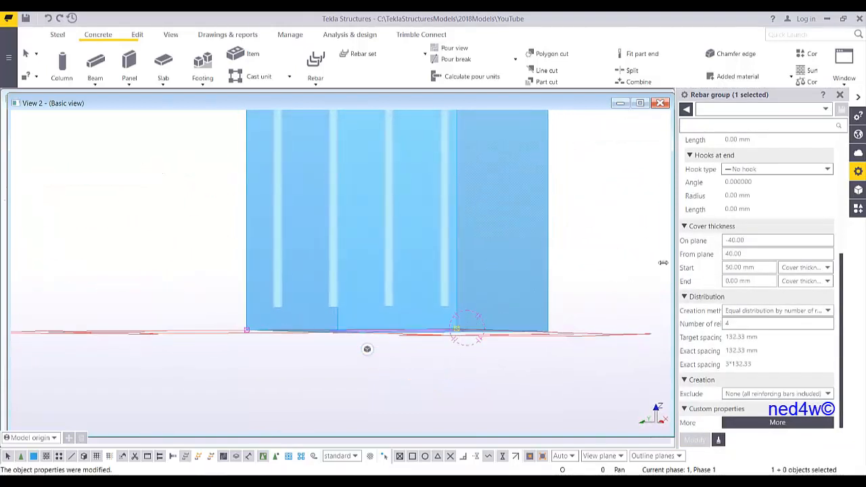
{"action": "left_click", "coordinate": [741, 267]}
{"action": "type", "text": "-5"}
{"action": "key", "text": "Return"}
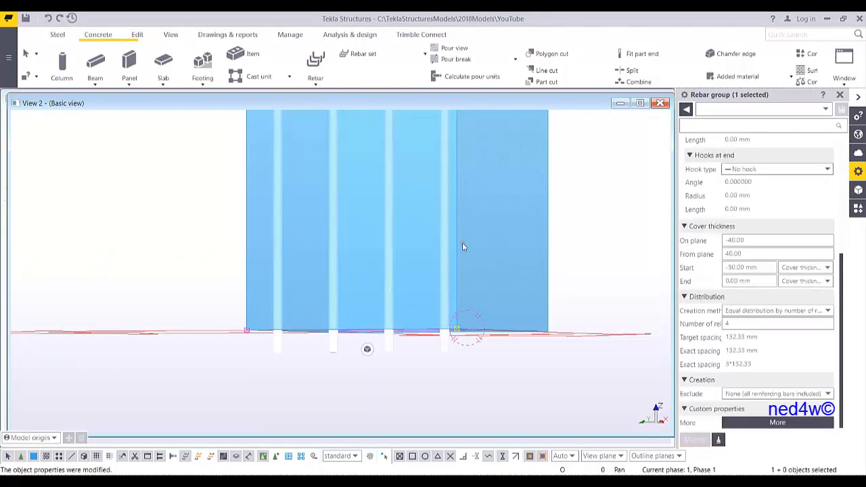
Step: Set the start cover thickness of the main bars to -1000 mm
{"action": "middle_click_drag", "start_coordinate": [464, 243], "coordinate": [434, 285], "text": "ctrl"}
{"action": "scroll", "coordinate": [434, 285], "scroll_direction": "down", "scroll_amount": 3}
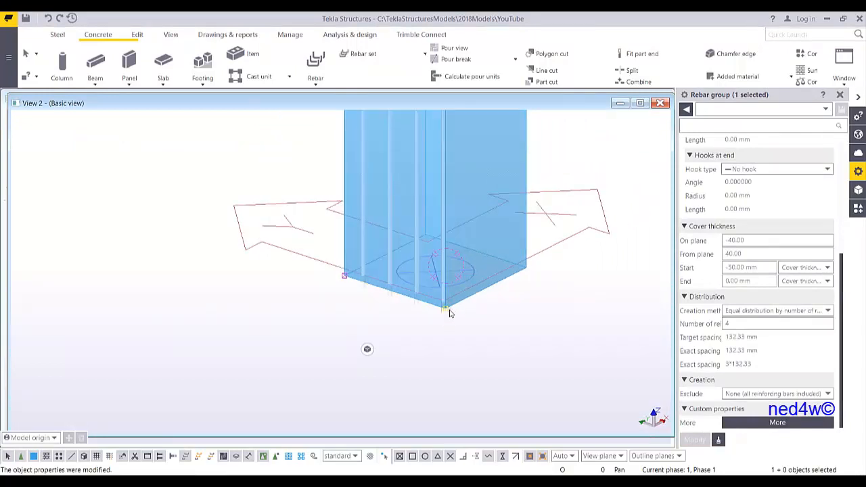
{"action": "left_click_drag", "start_coordinate": [755, 268], "coordinate": [718, 274]}
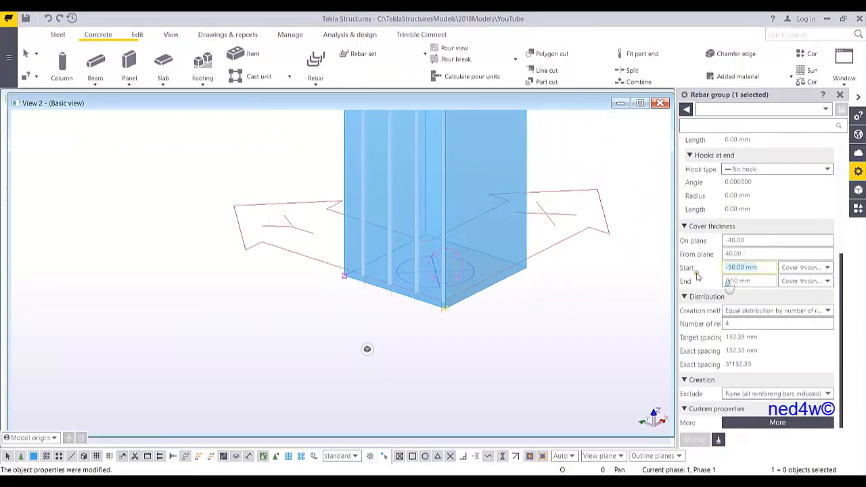
{"action": "type", "text": "-1000"}
{"action": "key", "text": "Return"}
Step: Set the start cover thickness to -750 mm so the main bars extend below the column base
{"action": "scroll", "coordinate": [426, 296], "scroll_direction": "down", "scroll_amount": 2}
{"action": "middle_click_drag", "start_coordinate": [427, 296], "coordinate": [370, 264], "text": "ctrl"}
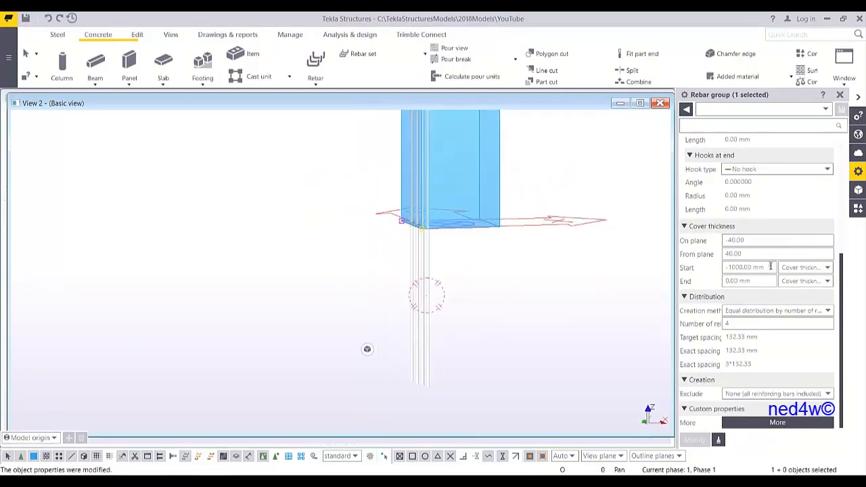
{"action": "left_click", "coordinate": [730, 267]}
{"action": "type", "text": "-7"}
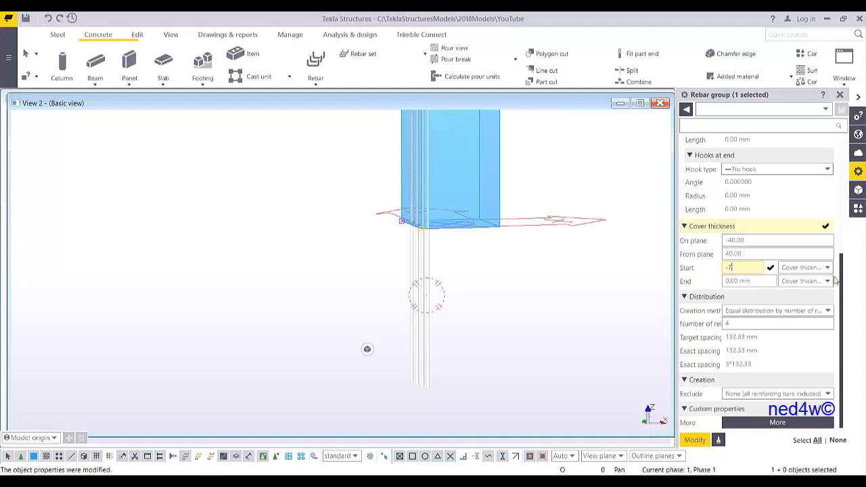
{"action": "key", "text": "Return"}
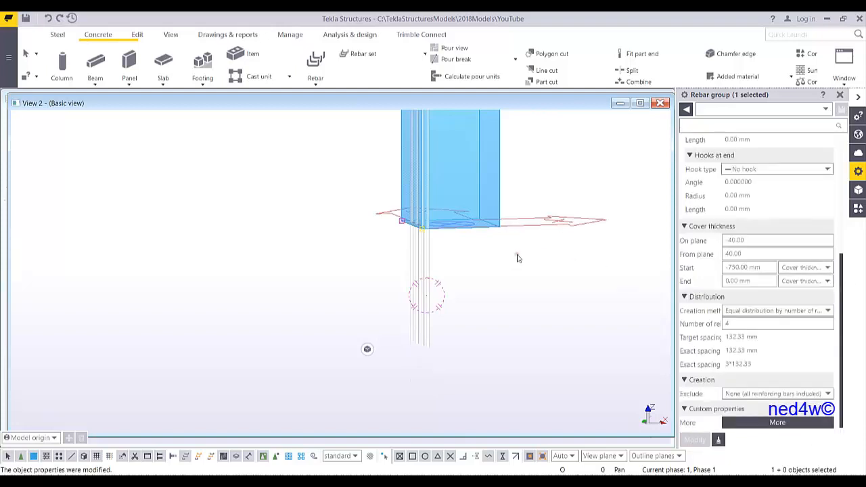
Step: Set the end cover thickness of the main bars at the column top to 500 mm
{"action": "middle_click_drag", "start_coordinate": [490, 258], "coordinate": [521, 337]}
{"action": "scroll", "coordinate": [522, 337], "scroll_direction": "down", "scroll_amount": 5}
{"action": "middle_click_drag", "start_coordinate": [530, 199], "coordinate": [491, 250]}
{"action": "scroll", "coordinate": [458, 178], "scroll_direction": "up", "scroll_amount": 5}
{"action": "middle_click_drag", "start_coordinate": [475, 207], "coordinate": [390, 205], "text": "ctrl"}
{"action": "scroll", "coordinate": [483, 206], "scroll_direction": "up", "scroll_amount": 4}
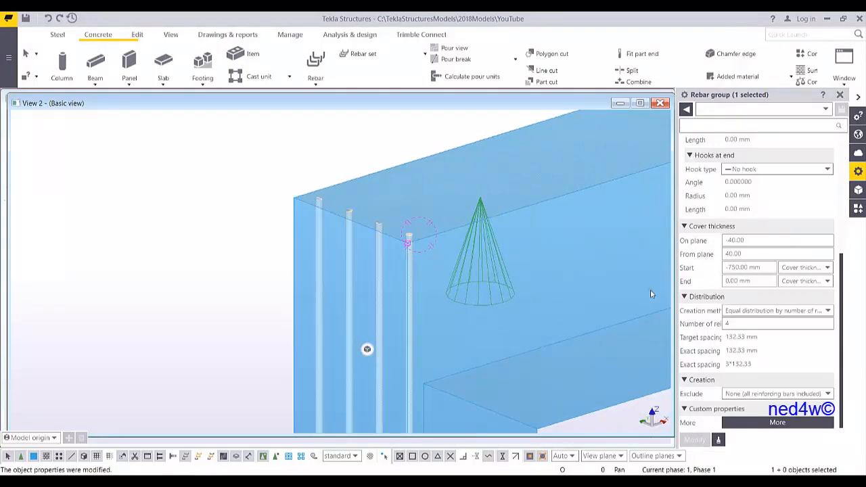
{"action": "left_click", "coordinate": [768, 282]}
{"action": "type", "text": "500"}
{"action": "key", "text": "Return"}
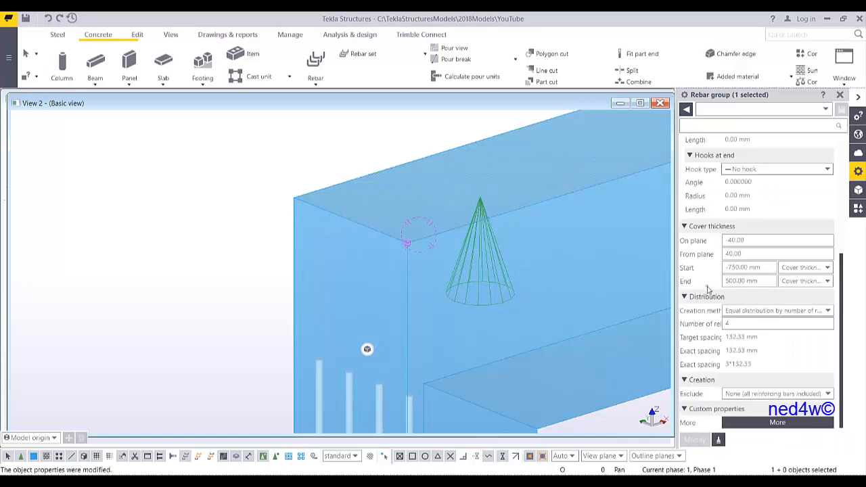
Step: Set the end cover thickness to -500 mm so the main bars extend above the column top
{"action": "left_click", "coordinate": [726, 281]}
{"action": "type", "text": "-"}
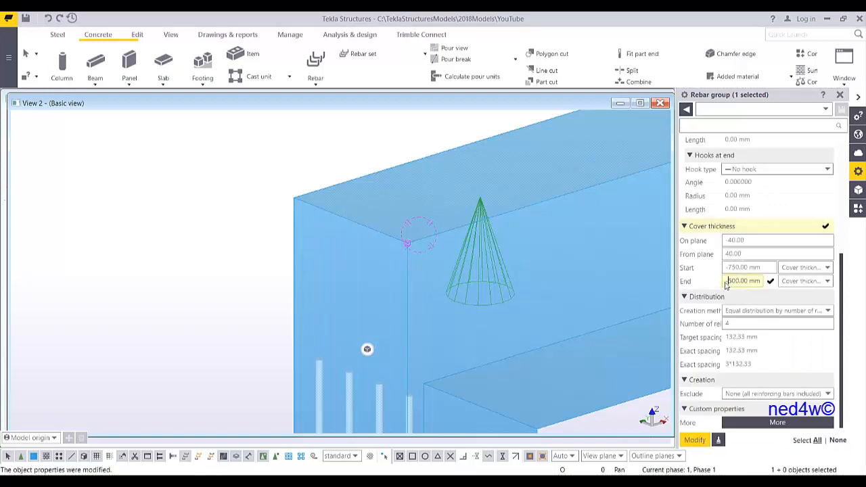
{"action": "left_click", "coordinate": [693, 441]}
Step: Add a standard 90-degree hook at the start of the main bars, below the column base
{"action": "scroll", "coordinate": [282, 228], "scroll_direction": "down", "scroll_amount": 5}
{"action": "middle_click_drag", "start_coordinate": [337, 208], "coordinate": [305, 206]}
{"action": "scroll", "coordinate": [306, 206], "scroll_direction": "down", "scroll_amount": 4}
{"action": "middle_click_drag", "start_coordinate": [317, 305], "coordinate": [357, 218]}
{"action": "mouse_move", "coordinate": [348, 340]}
{"action": "middle_mouse_down", "text": "ctrl"}
{"action": "mouse_move", "coordinate": [396, 255]}
{"action": "mouse_move", "coordinate": [381, 228]}
{"action": "mouse_move", "coordinate": [414, 231]}
{"action": "mouse_move", "coordinate": [399, 318]}
{"action": "mouse_move", "coordinate": [433, 342]}
{"action": "mouse_move", "coordinate": [442, 178]}
{"action": "mouse_move", "coordinate": [447, 322]}
{"action": "mouse_move", "coordinate": [398, 287]}
{"action": "mouse_move", "coordinate": [381, 303]}
{"action": "mouse_move", "coordinate": [456, 294]}
{"action": "mouse_move", "coordinate": [388, 291]}
{"action": "middle_mouse_up", "text": "ctrl"}
{"action": "left_click", "coordinate": [386, 292]}
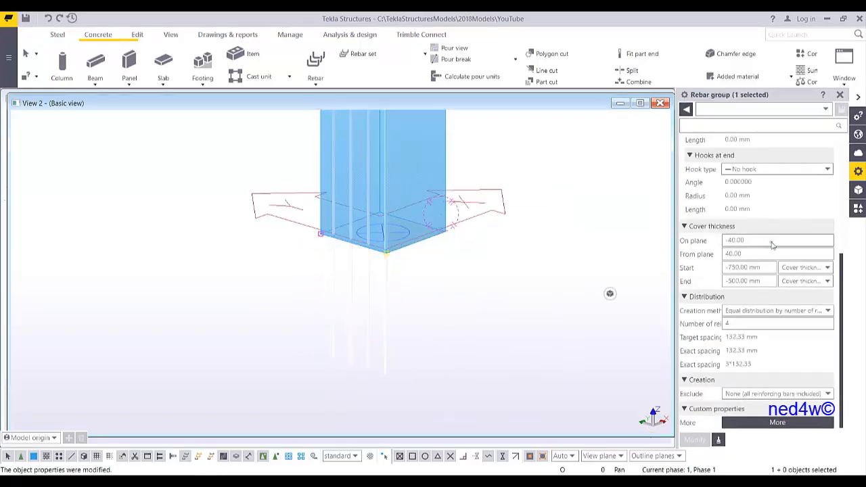
{"action": "scroll", "coordinate": [791, 203], "scroll_direction": "up", "scroll_amount": 5}
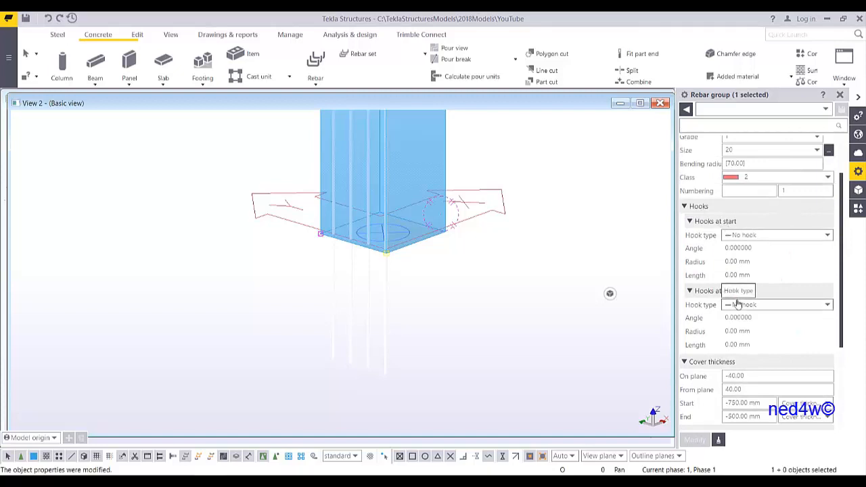
{"action": "left_click", "coordinate": [767, 238]}
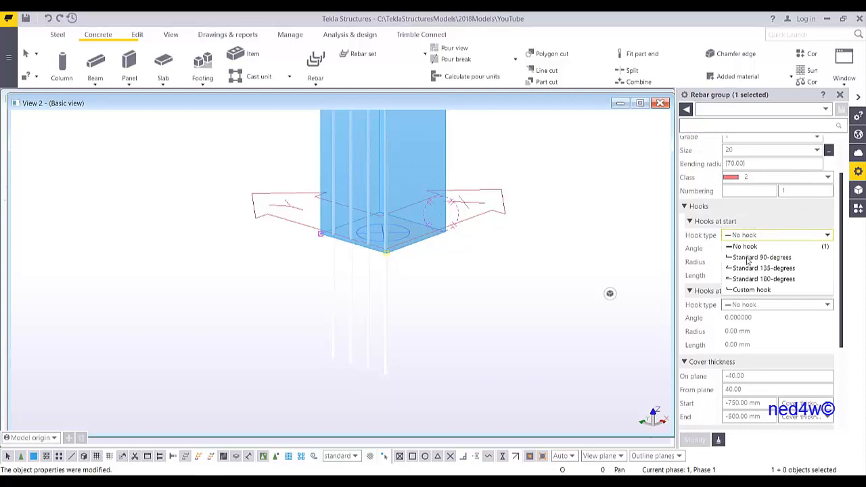
{"action": "left_click", "coordinate": [758, 257]}
{"action": "left_click", "coordinate": [695, 440]}
Step: Examine the main bars' start hooks below the column base and the hook's type, angle, radius and length settings
{"action": "scroll", "coordinate": [418, 296], "scroll_direction": "down", "scroll_amount": 2}
{"action": "mouse_move", "coordinate": [396, 315]}
{"action": "middle_mouse_down", "text": "ctrl"}
{"action": "mouse_move", "coordinate": [293, 284]}
{"action": "mouse_move", "coordinate": [394, 314]}
{"action": "mouse_move", "coordinate": [429, 300]}
{"action": "middle_mouse_up", "text": "ctrl"}
{"action": "scroll", "coordinate": [394, 324], "scroll_direction": "up", "scroll_amount": 2}
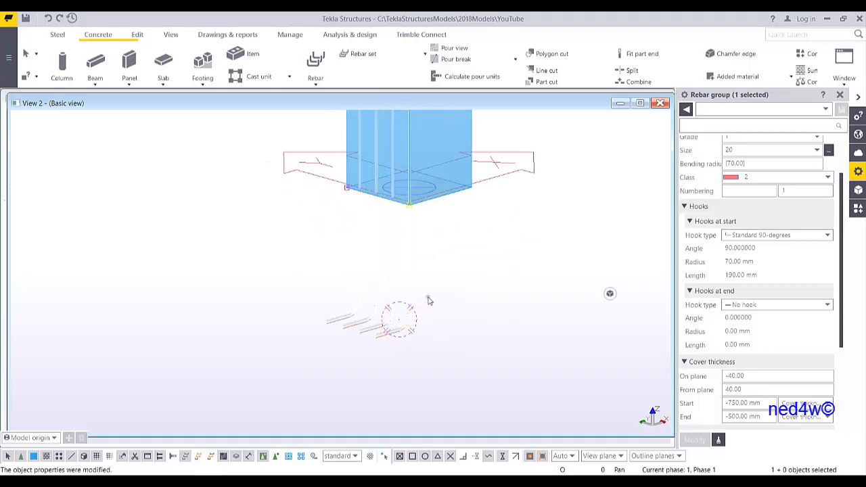
{"action": "left_click", "coordinate": [772, 236]}
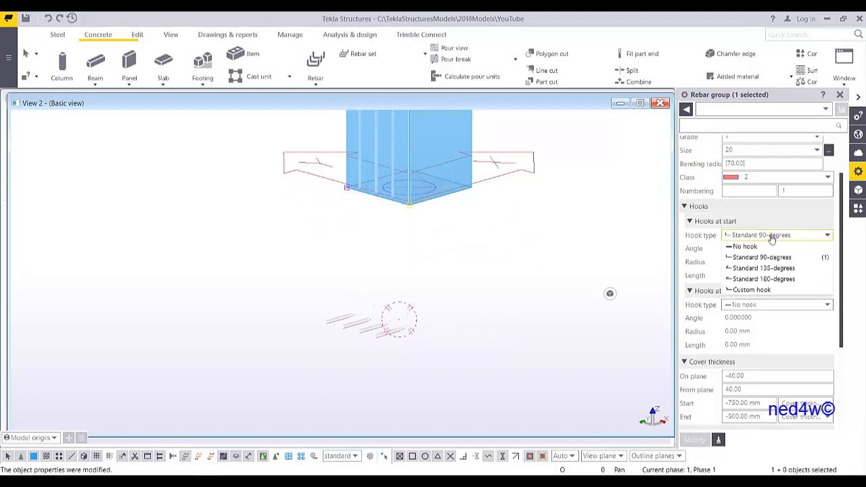
{"action": "left_click", "coordinate": [703, 255]}
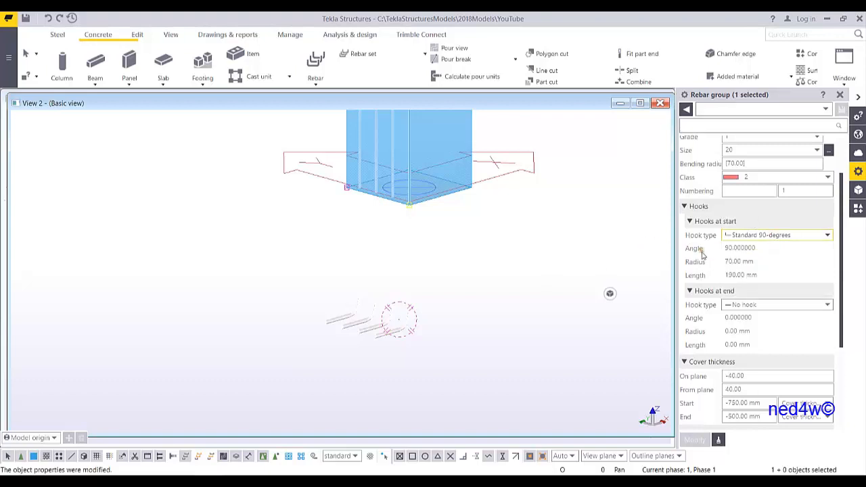
{"action": "left_click", "coordinate": [762, 236]}
{"action": "left_click", "coordinate": [719, 255]}
{"action": "left_click", "coordinate": [704, 249]}
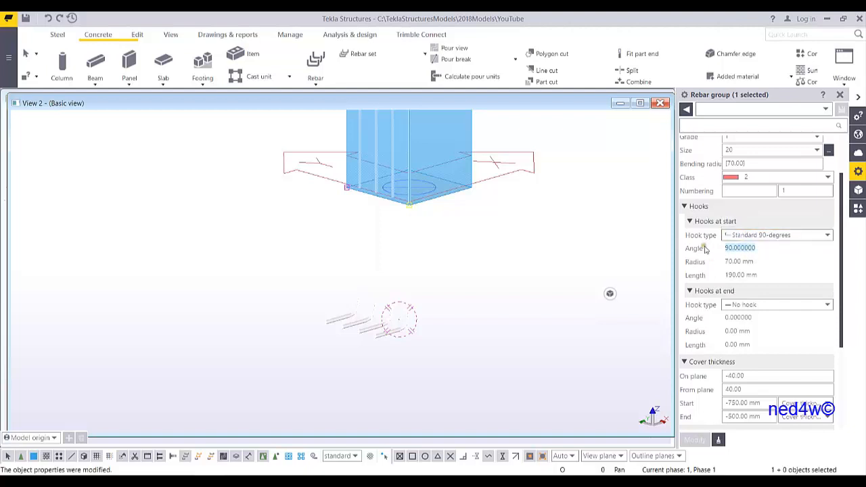
Step: Change the main bars' start hook to a custom hook with a 20 mm radius and 250 mm length
{"action": "left_click", "coordinate": [767, 236]}
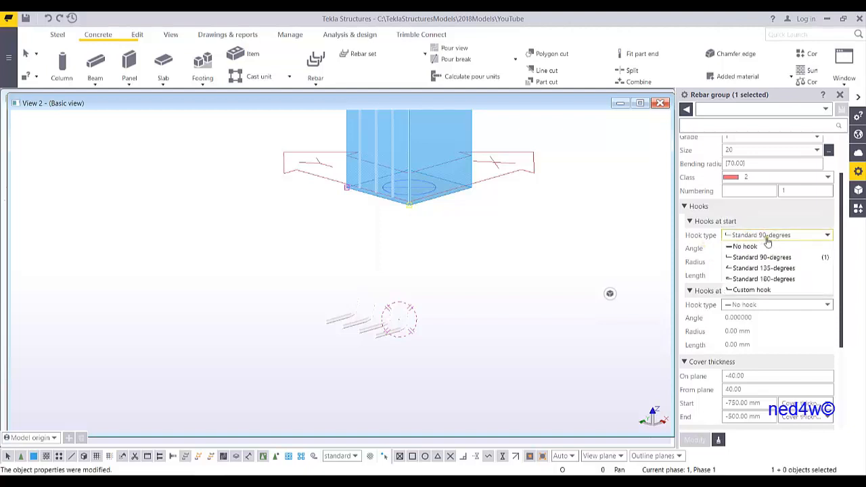
{"action": "left_click", "coordinate": [747, 291]}
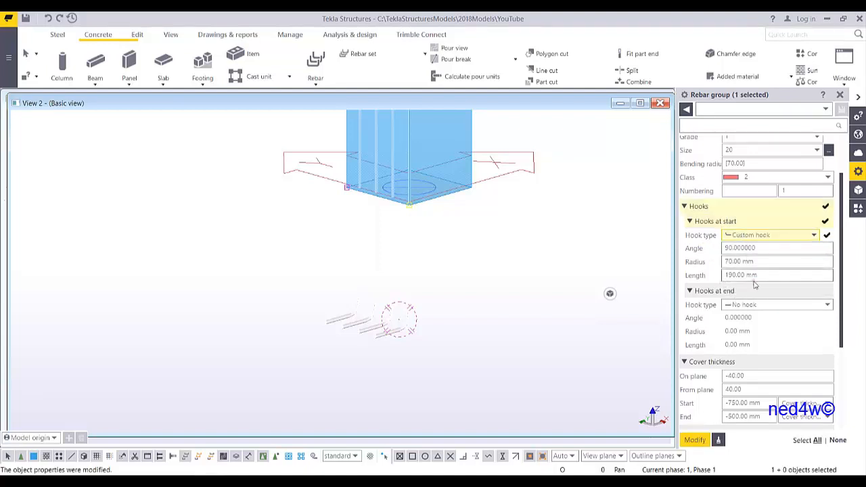
{"action": "left_click", "coordinate": [698, 262]}
{"action": "type", "text": "20"}
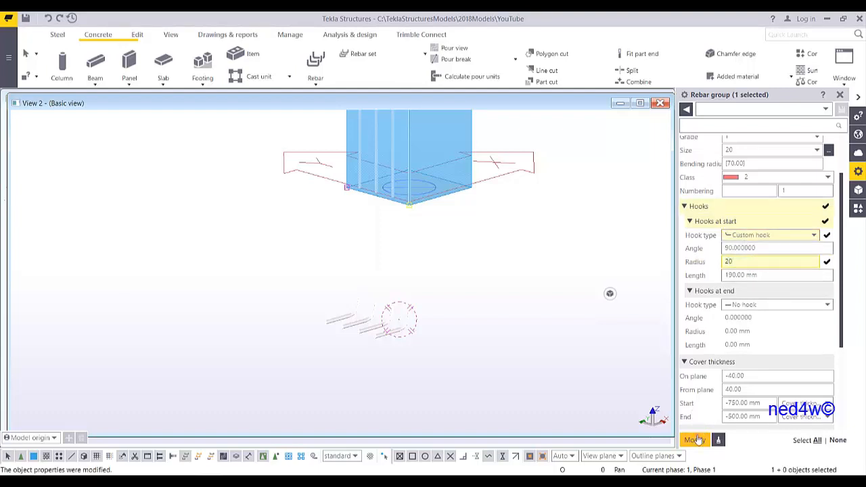
{"action": "left_click", "coordinate": [695, 440]}
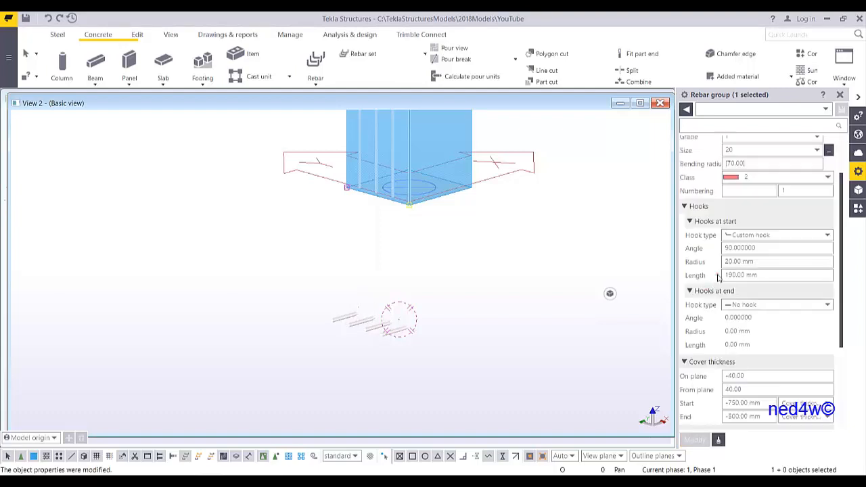
{"action": "left_click", "coordinate": [767, 274]}
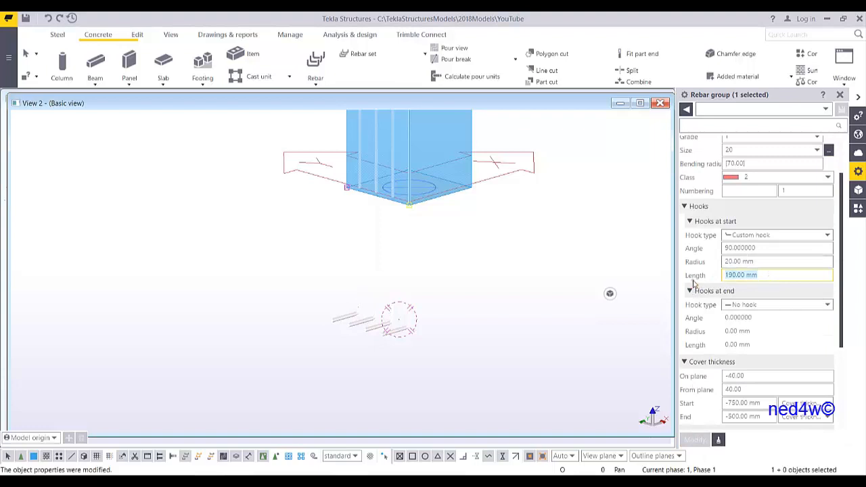
{"action": "type", "text": "250"}
{"action": "left_click", "coordinate": [700, 441]}
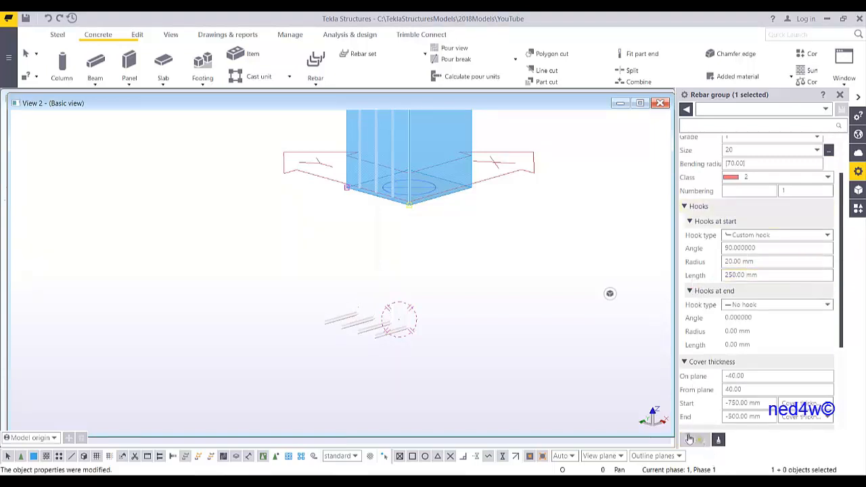
Step: Add a standard 90-degree hook at the end of the main bars, above the column top
{"action": "mouse_move", "coordinate": [409, 283]}
{"action": "middle_mouse_down", "text": "ctrl"}
{"action": "mouse_move", "coordinate": [503, 266]}
{"action": "mouse_move", "coordinate": [348, 280]}
{"action": "mouse_move", "coordinate": [406, 284]}
{"action": "mouse_move", "coordinate": [431, 311]}
{"action": "mouse_move", "coordinate": [421, 290]}
{"action": "mouse_move", "coordinate": [466, 278]}
{"action": "mouse_move", "coordinate": [464, 270]}
{"action": "mouse_move", "coordinate": [439, 326]}
{"action": "mouse_move", "coordinate": [473, 281]}
{"action": "mouse_move", "coordinate": [495, 186]}
{"action": "mouse_move", "coordinate": [488, 388]}
{"action": "mouse_move", "coordinate": [458, 300]}
{"action": "mouse_move", "coordinate": [554, 357]}
{"action": "middle_mouse_up", "text": "ctrl"}
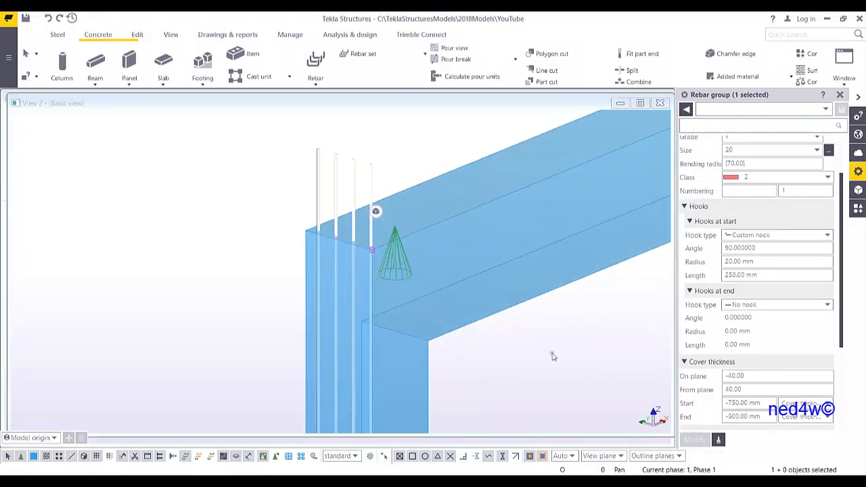
{"action": "left_click", "coordinate": [370, 190]}
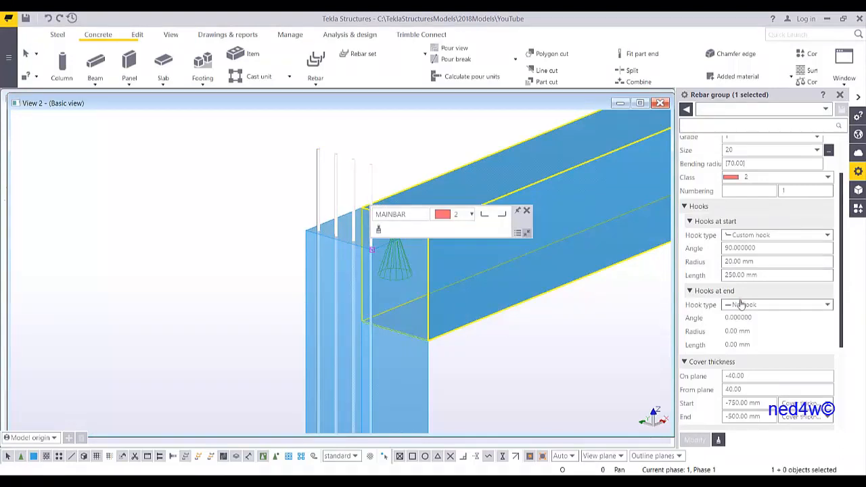
{"action": "left_click", "coordinate": [770, 305]}
{"action": "left_click", "coordinate": [756, 327]}
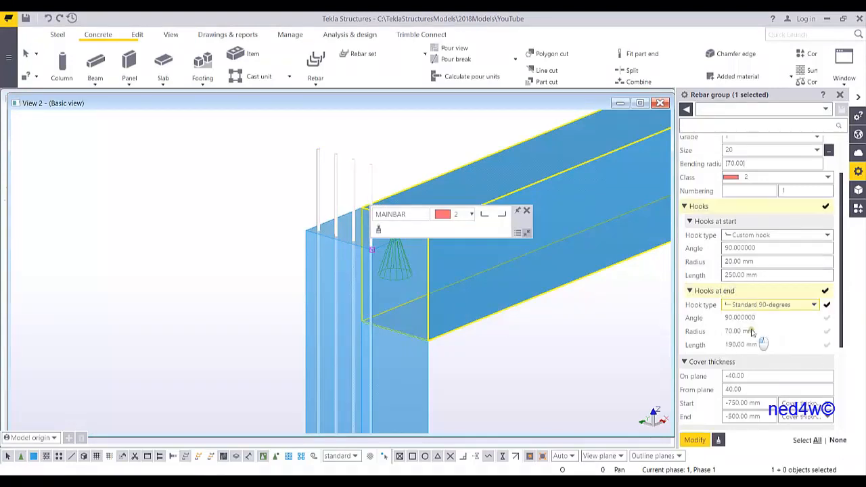
{"action": "left_click", "coordinate": [694, 440]}
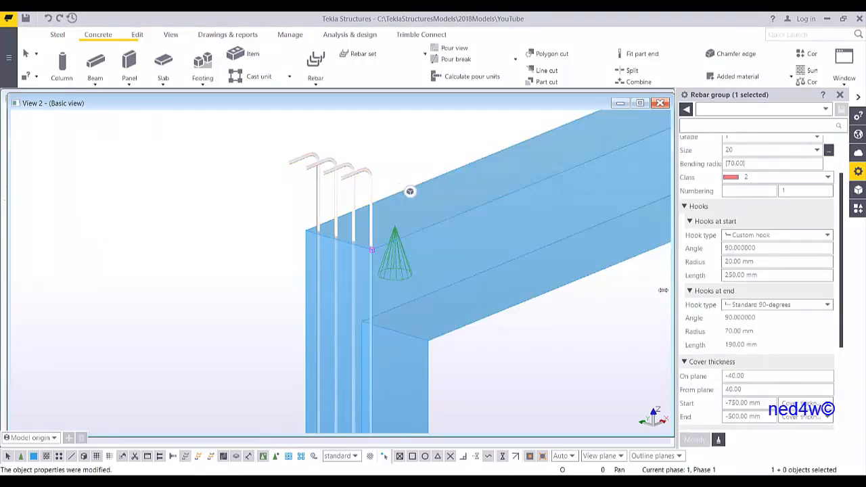
Step: Change the main bars' end hook to a custom hook with a -90 degree angle
{"action": "left_click", "coordinate": [778, 306]}
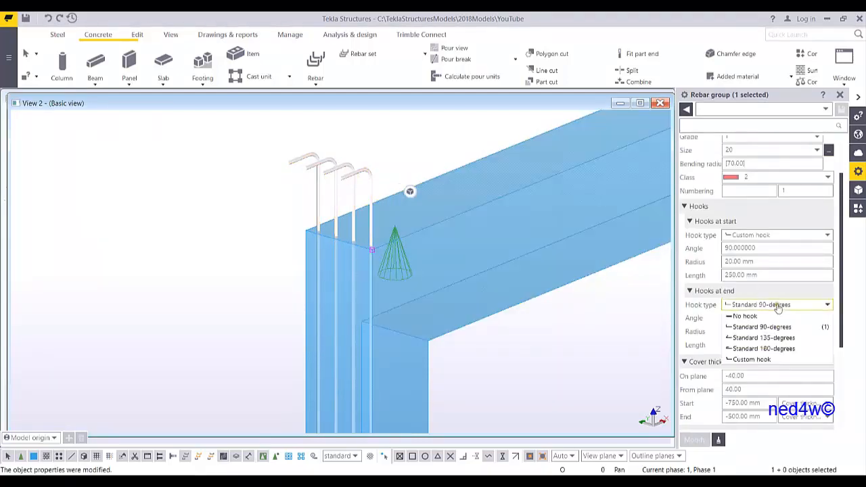
{"action": "left_click", "coordinate": [751, 359]}
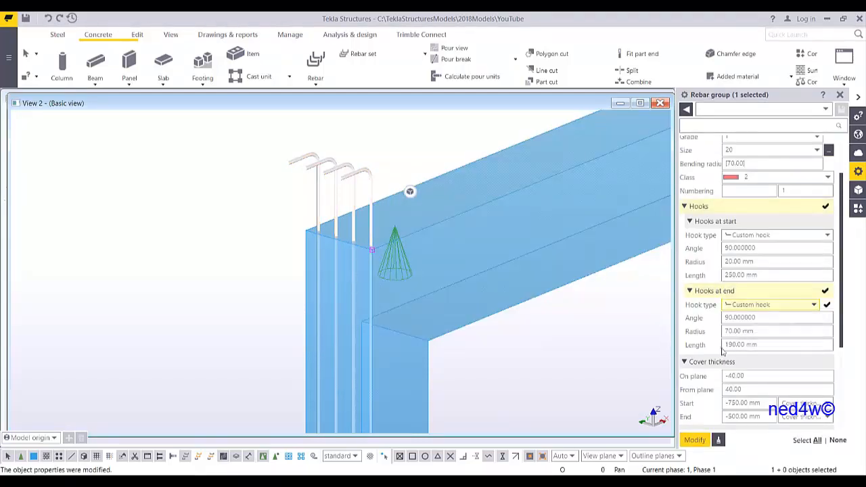
{"action": "left_click", "coordinate": [726, 318]}
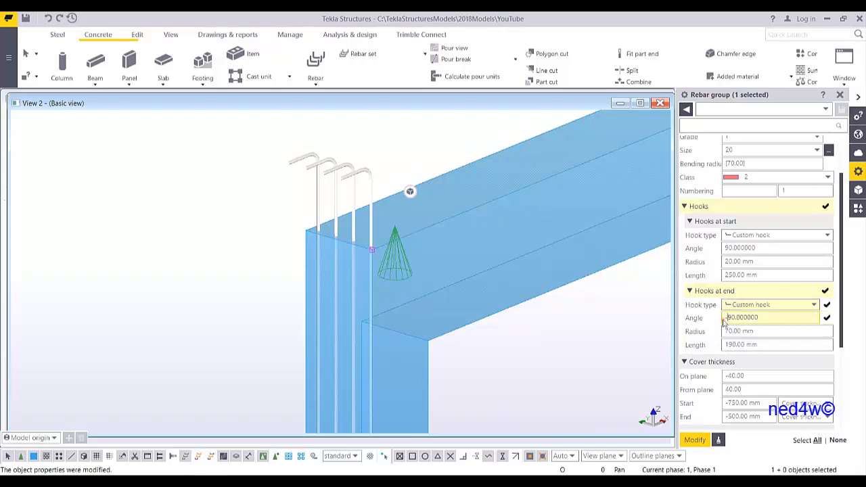
{"action": "left_click", "coordinate": [694, 439]}
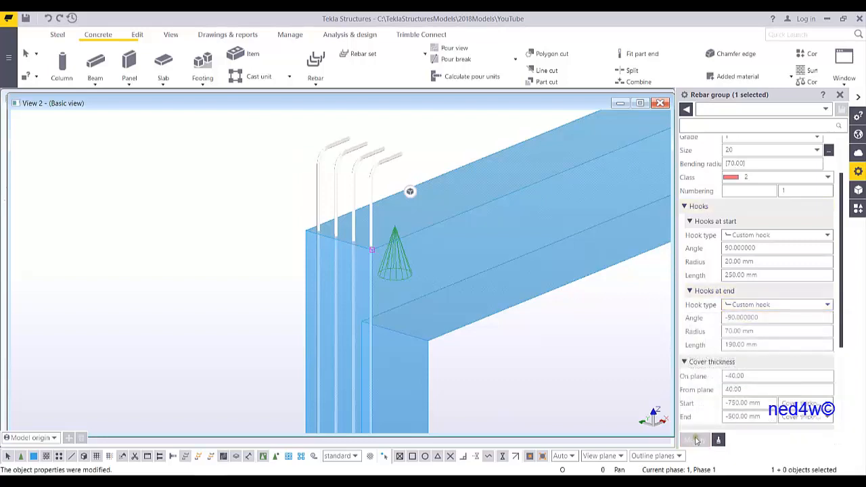
Step: Set the main bars' end hook type to no hook
{"action": "left_click", "coordinate": [774, 305]}
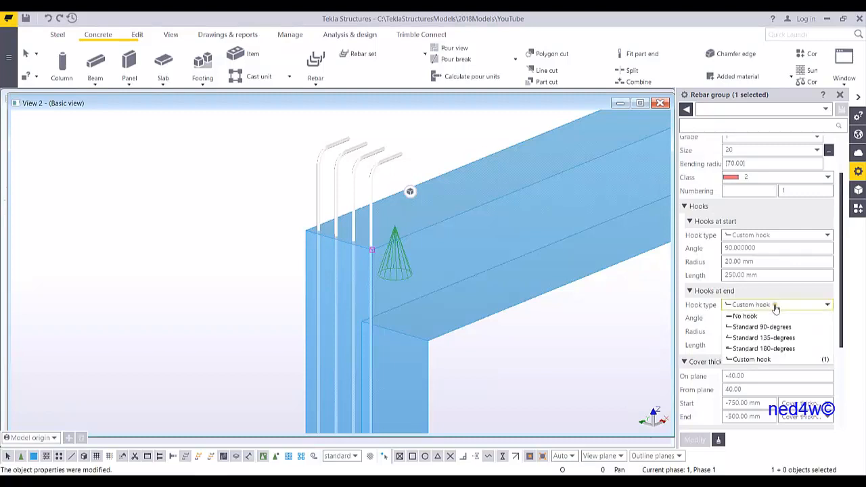
{"action": "left_click", "coordinate": [750, 316]}
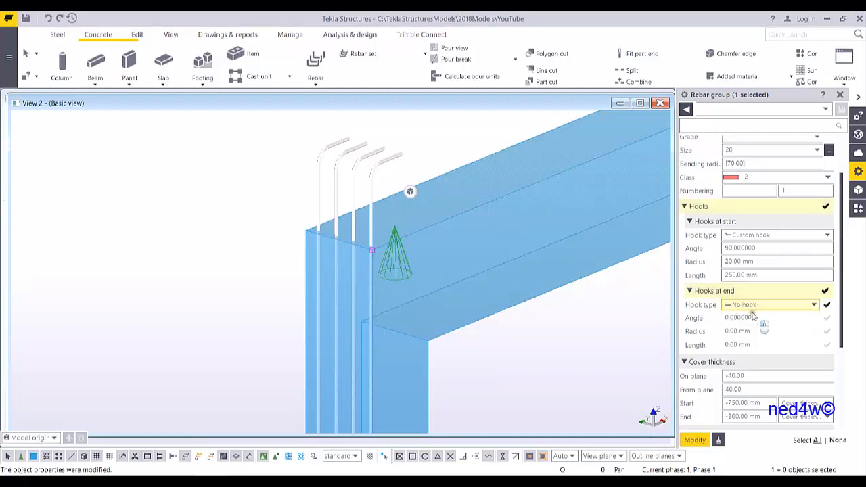
{"action": "left_click", "coordinate": [696, 440]}
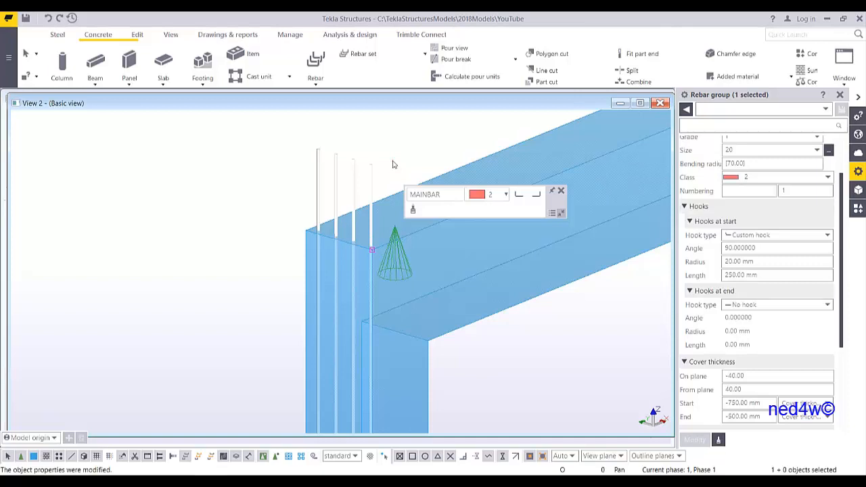
Step: Copy the main bar group 500 mm along the column base edge, from its near corner to the adjacent corner on the opposite face
{"action": "middle_click_drag", "start_coordinate": [357, 249], "coordinate": [379, 342]}
{"action": "scroll", "coordinate": [325, 244], "scroll_direction": "down", "scroll_amount": 5}
{"action": "scroll", "coordinate": [341, 380], "scroll_direction": "up", "scroll_amount": 2}
{"action": "scroll", "coordinate": [343, 381], "scroll_direction": "down", "scroll_amount": 2}
{"action": "scroll", "coordinate": [360, 325], "scroll_direction": "up", "scroll_amount": 3}
{"action": "right_click", "coordinate": [368, 338]}
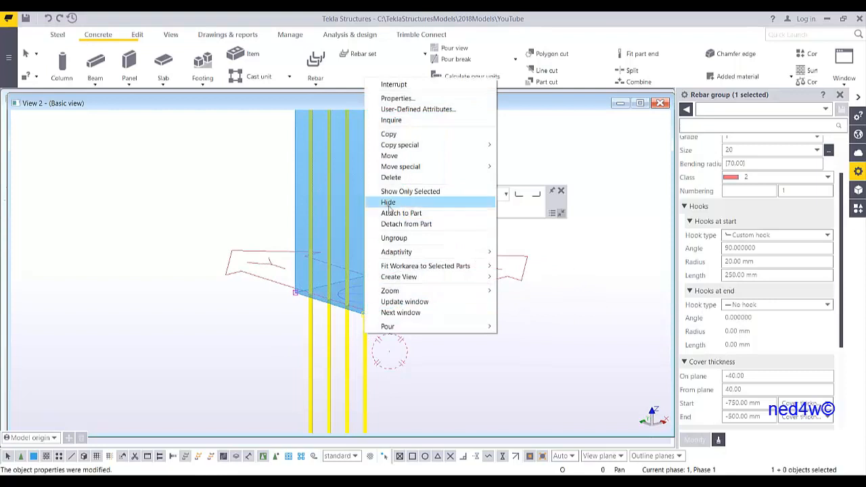
{"action": "left_click", "coordinate": [390, 133]}
{"action": "left_click", "coordinate": [363, 315]}
{"action": "scroll", "coordinate": [443, 297], "scroll_direction": "up", "scroll_amount": 2}
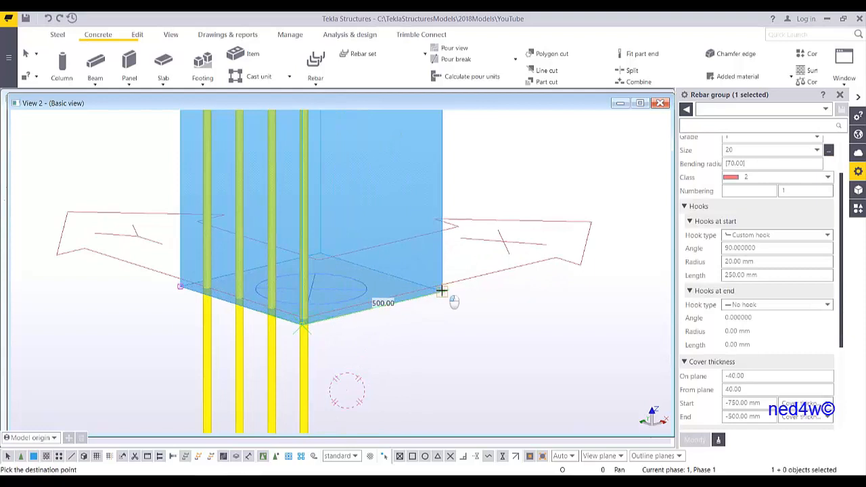
{"action": "left_click", "coordinate": [442, 291]}
{"action": "right_click", "coordinate": [478, 240]}
{"action": "left_click", "coordinate": [497, 249]}
Step: Set the copied main bar group's start hook angle to -90 degrees so the hooks point away from the column
{"action": "middle_click_drag", "start_coordinate": [440, 318], "coordinate": [370, 318], "text": "ctrl"}
{"action": "middle_click_drag", "start_coordinate": [571, 295], "coordinate": [525, 309], "text": "ctrl"}
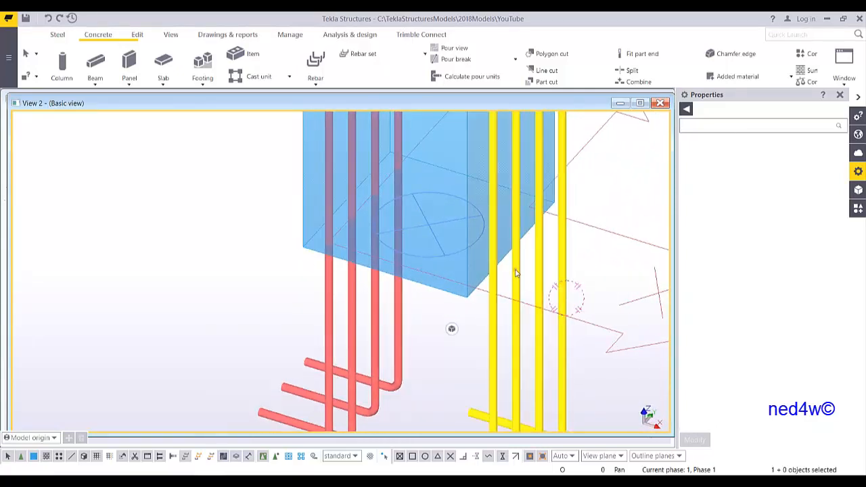
{"action": "middle_click_drag", "start_coordinate": [516, 274], "coordinate": [465, 281], "text": "ctrl"}
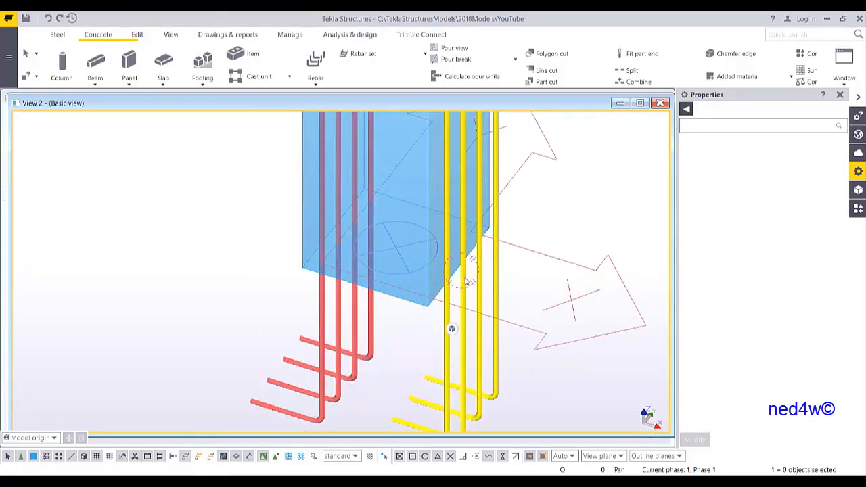
{"action": "left_click", "coordinate": [477, 291]}
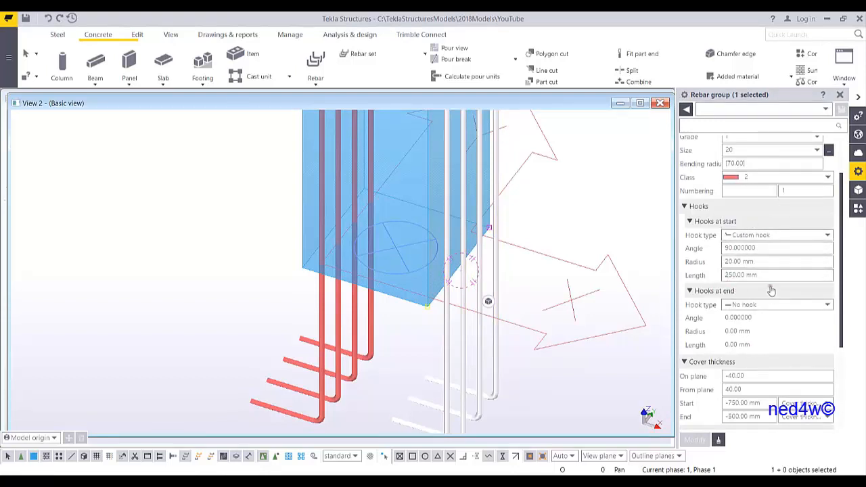
{"action": "left_click", "coordinate": [726, 248]}
{"action": "type", "text": "-"}
{"action": "left_click", "coordinate": [695, 440]}
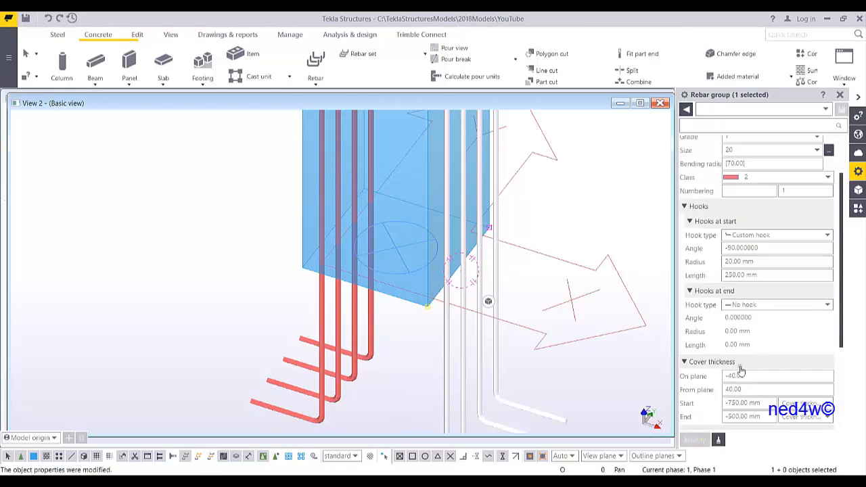
Step: Set the copied main bar group's on-plane cover thickness to 40 mm so the bars sit inside the column
{"action": "scroll", "coordinate": [741, 371], "scroll_direction": "down", "scroll_amount": 2}
{"action": "left_click", "coordinate": [726, 322]}
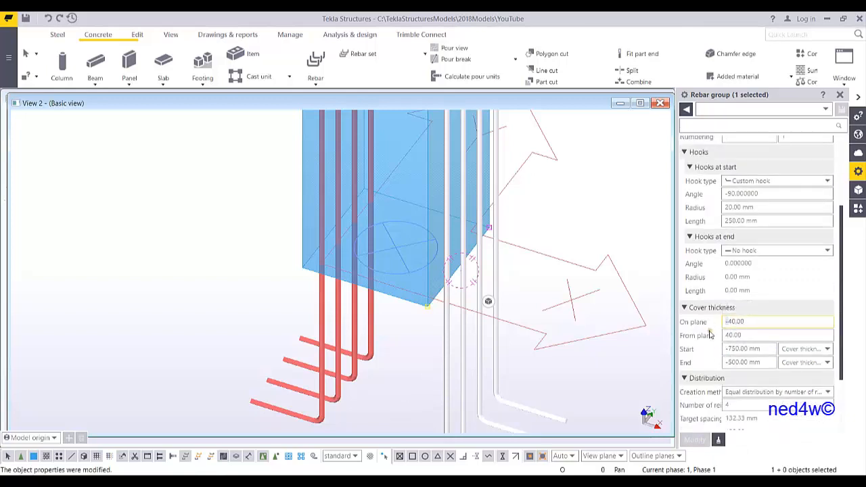
{"action": "key", "text": "Delete"}
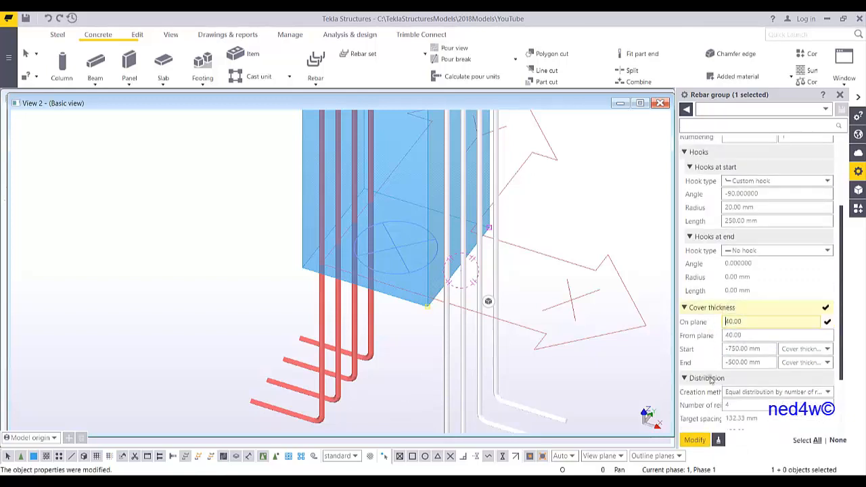
{"action": "left_click", "coordinate": [697, 441]}
{"action": "middle_click_drag", "start_coordinate": [477, 293], "coordinate": [428, 298]}
{"action": "scroll", "coordinate": [427, 298], "scroll_direction": "down", "scroll_amount": 2}
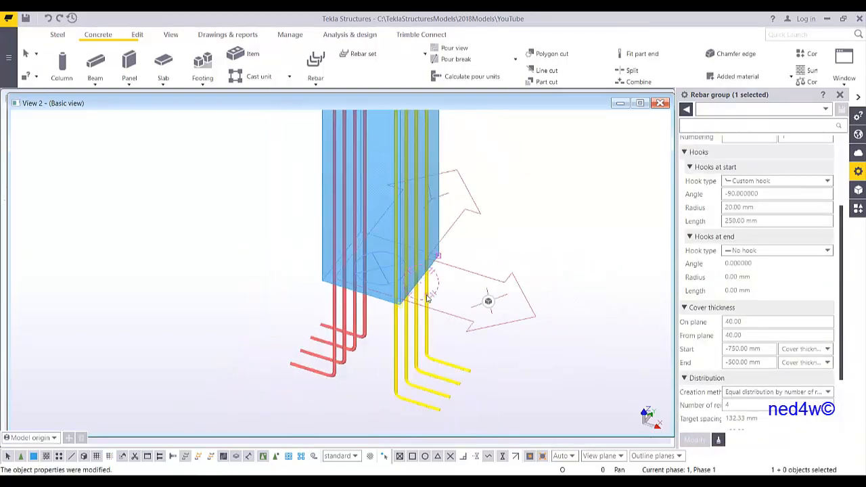
{"action": "scroll", "coordinate": [427, 298], "scroll_direction": "down", "scroll_amount": 3}
{"action": "left_click", "coordinate": [463, 196]}
{"action": "middle_click_drag", "start_coordinate": [463, 195], "coordinate": [513, 281], "text": "ctrl"}
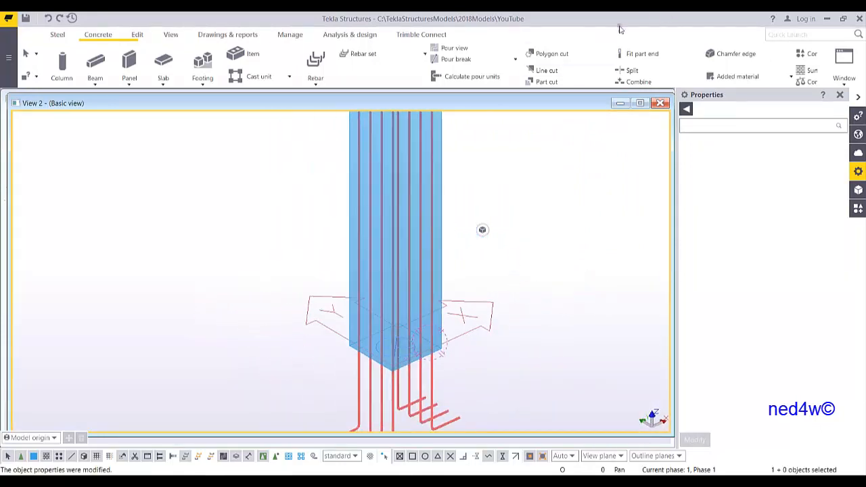
Step: Start a reinforcing bar group named LINKS with grade T, size 10 and class 3
{"action": "left_click", "coordinate": [316, 78]}
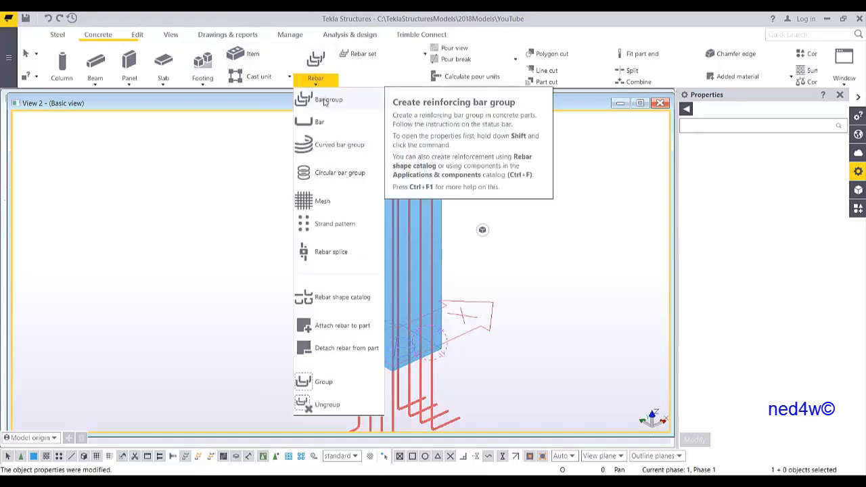
{"action": "left_click", "coordinate": [325, 102]}
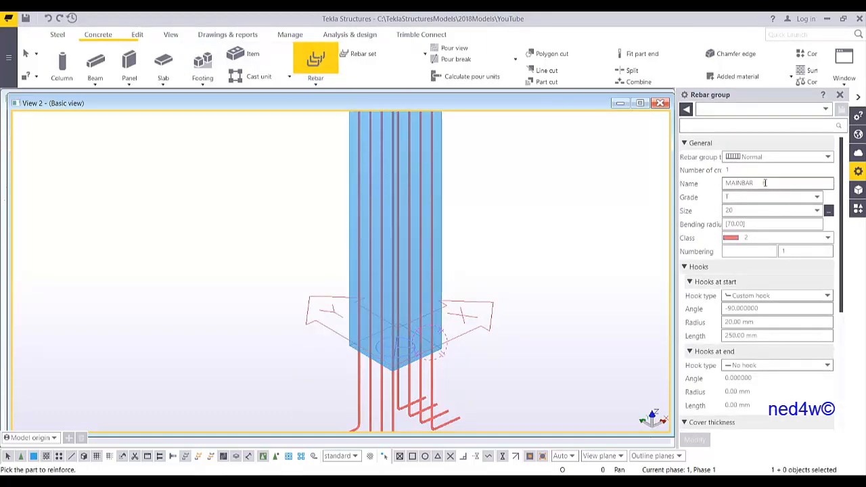
{"action": "left_click", "coordinate": [764, 183]}
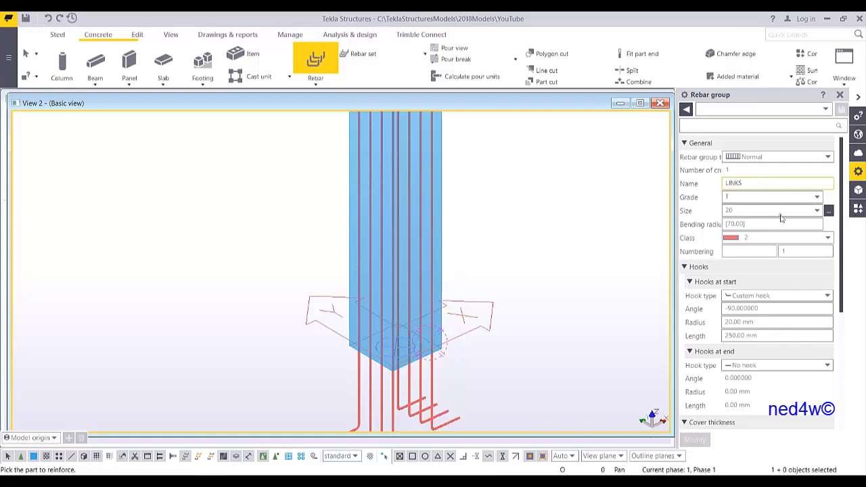
{"action": "left_click", "coordinate": [818, 210]}
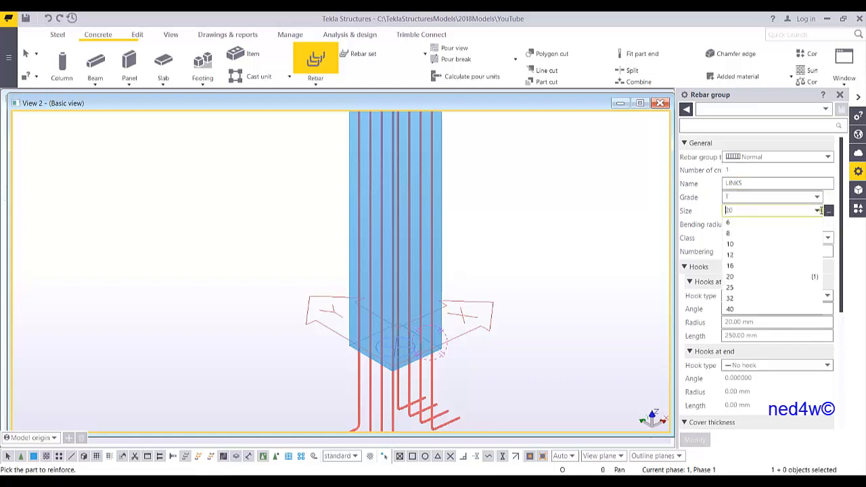
{"action": "left_click", "coordinate": [739, 245]}
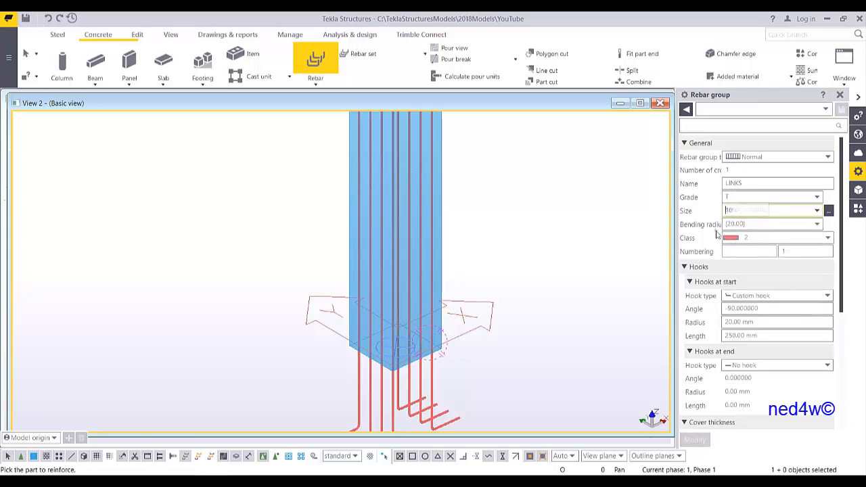
{"action": "left_click", "coordinate": [826, 239]}
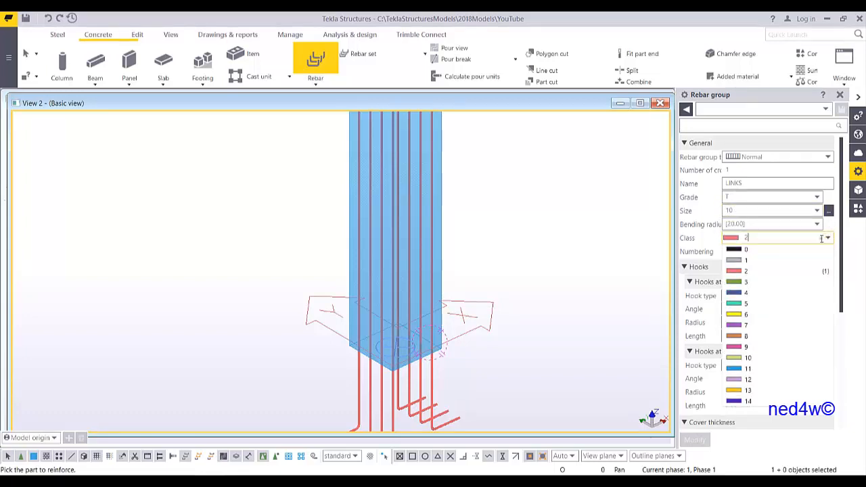
{"action": "left_click", "coordinate": [737, 284]}
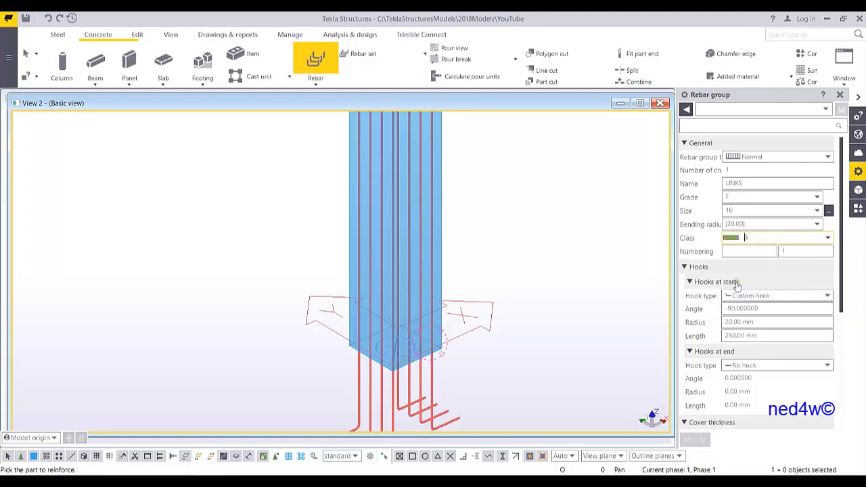
Step: Set the links' start and end hook types to Standard 135-degrees
{"action": "left_click", "coordinate": [827, 297]}
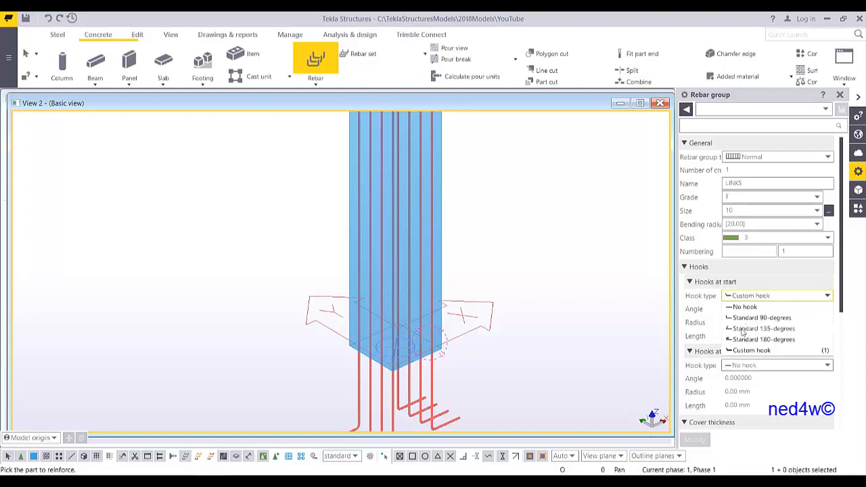
{"action": "left_click", "coordinate": [743, 328]}
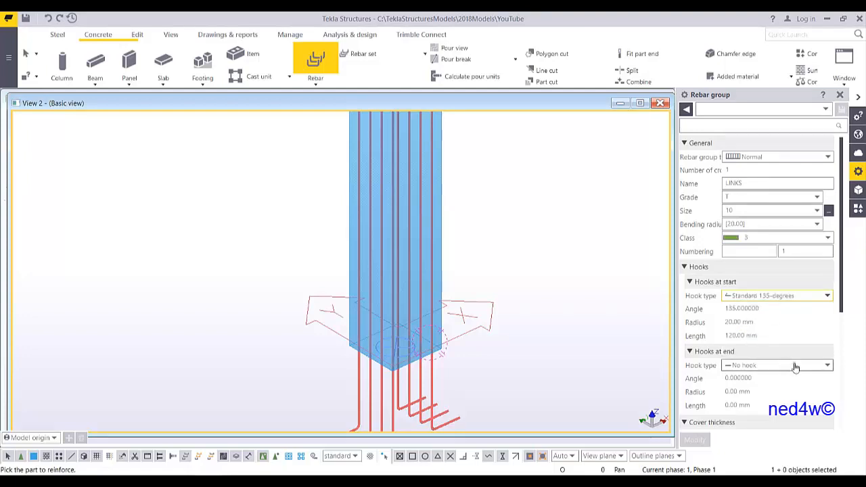
{"action": "left_click", "coordinate": [816, 366]}
{"action": "left_click", "coordinate": [751, 400]}
{"action": "scroll", "coordinate": [756, 331], "scroll_direction": "down", "scroll_amount": 1}
{"action": "scroll", "coordinate": [756, 330], "scroll_direction": "down", "scroll_amount": 3}
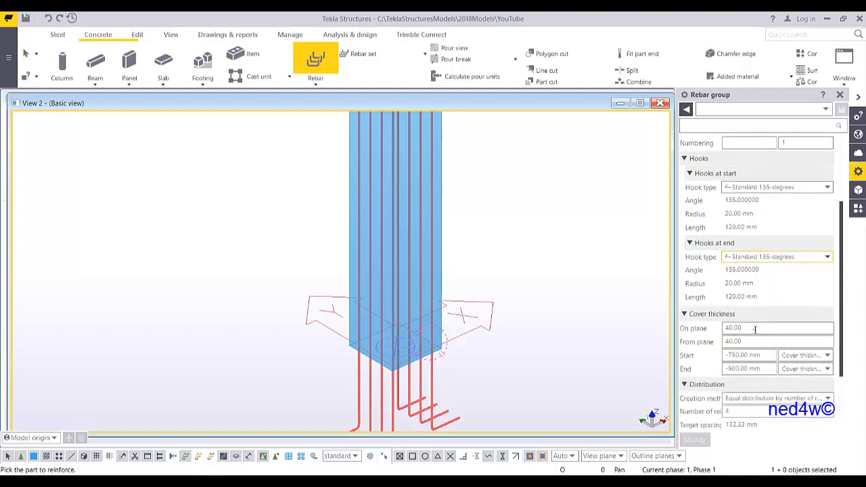
Step: Change the links' start and end hooks to custom hooks with a length of 50 mm each
{"action": "scroll", "coordinate": [768, 300], "scroll_direction": "up", "scroll_amount": 2}
{"action": "left_click", "coordinate": [826, 243]}
{"action": "left_click", "coordinate": [742, 295]}
{"action": "left_click", "coordinate": [767, 280]}
{"action": "type", "text": "50"}
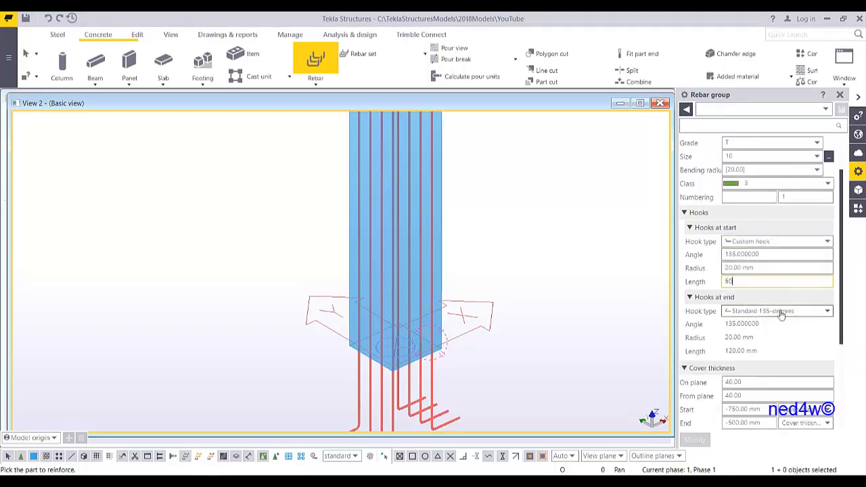
{"action": "left_click", "coordinate": [776, 313]}
{"action": "left_click", "coordinate": [741, 366]}
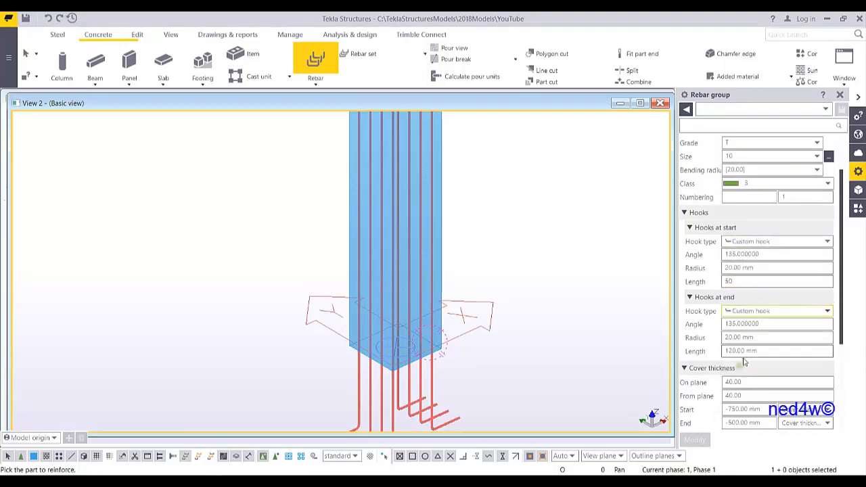
{"action": "left_click", "coordinate": [740, 352]}
{"action": "type", "text": "50"}
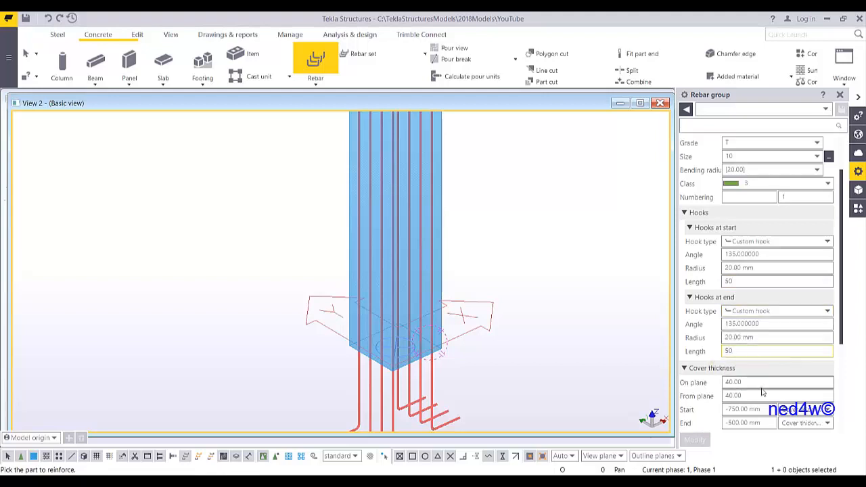
Step: Set the links' cover thickness to 25 mm on plane, 50 mm from plane, and 25 mm at start and end
{"action": "scroll", "coordinate": [741, 389], "scroll_direction": "down", "scroll_amount": 2}
{"action": "left_click", "coordinate": [750, 329]}
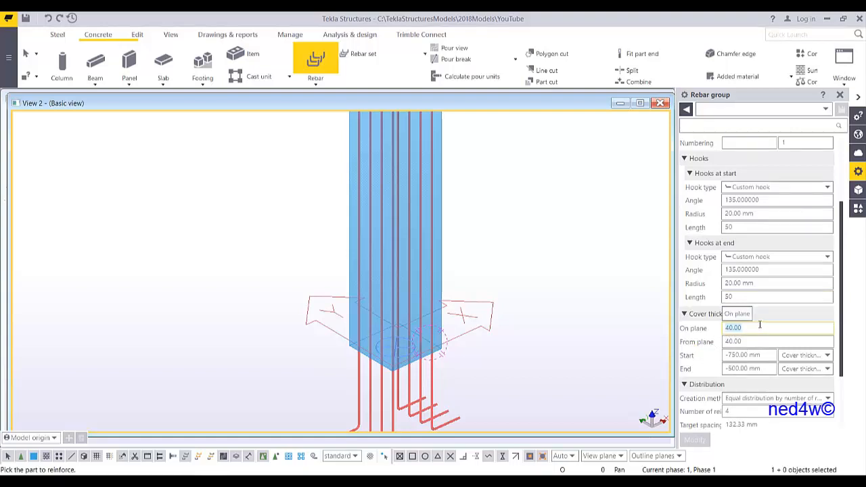
{"action": "left_click", "coordinate": [749, 342]}
{"action": "left_click_drag", "start_coordinate": [755, 341], "coordinate": [668, 357]}
{"action": "type", "text": "50"}
{"action": "key", "text": "Tab"}
{"action": "type", "text": "25"}
{"action": "key", "text": "Tab"}
{"action": "type", "text": "25"}
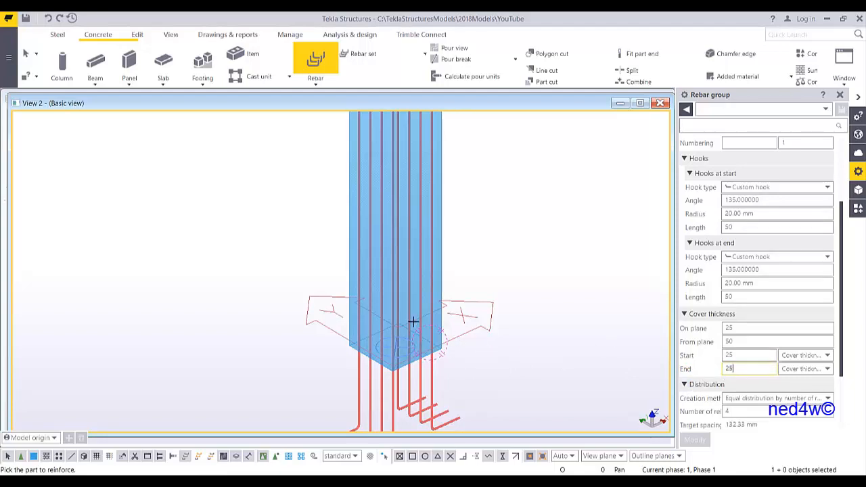
{"action": "key", "text": "Return"}
Step: Distribute the links equally by target spacing value, with a target spacing of 200 mm
{"action": "scroll", "coordinate": [778, 387], "scroll_direction": "down", "scroll_amount": 2}
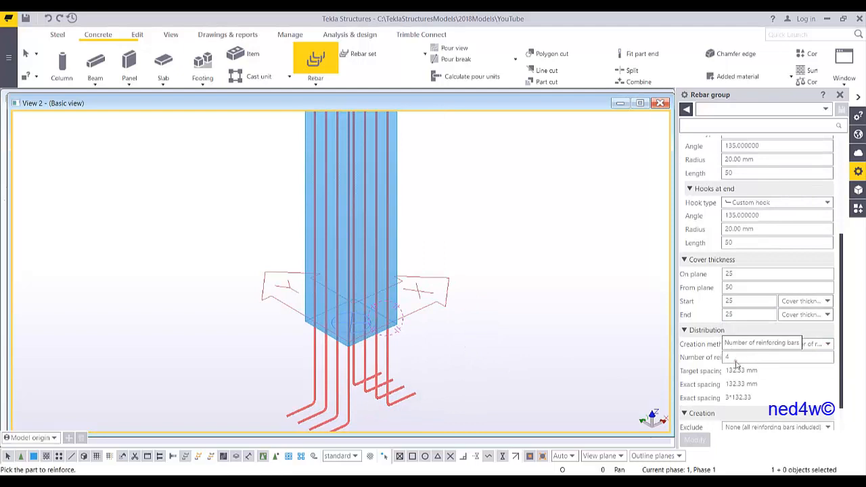
{"action": "left_click", "coordinate": [826, 344]}
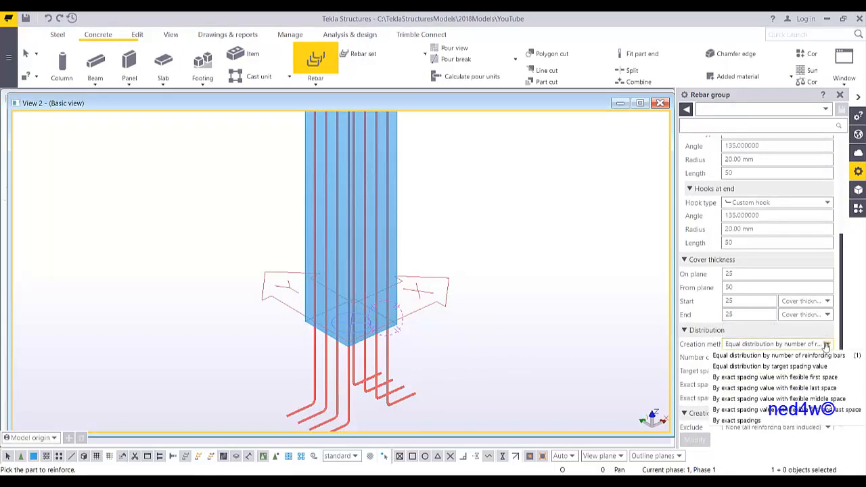
{"action": "left_click", "coordinate": [761, 367]}
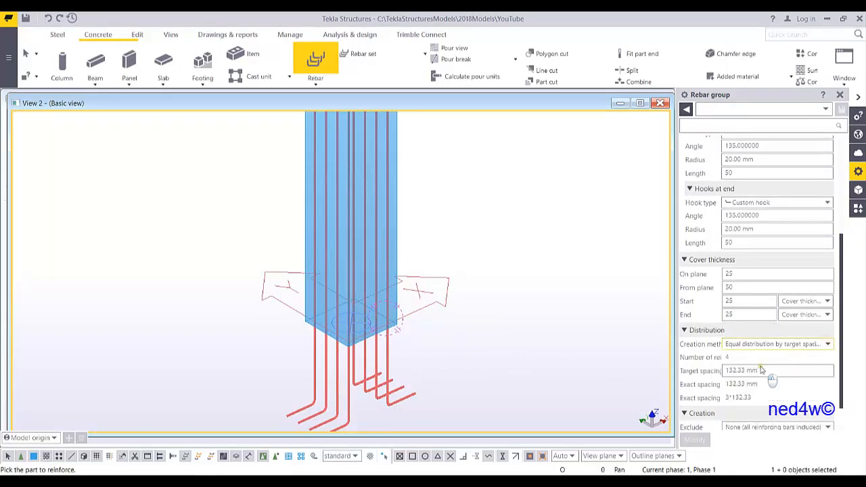
{"action": "triple_click", "coordinate": [737, 371]}
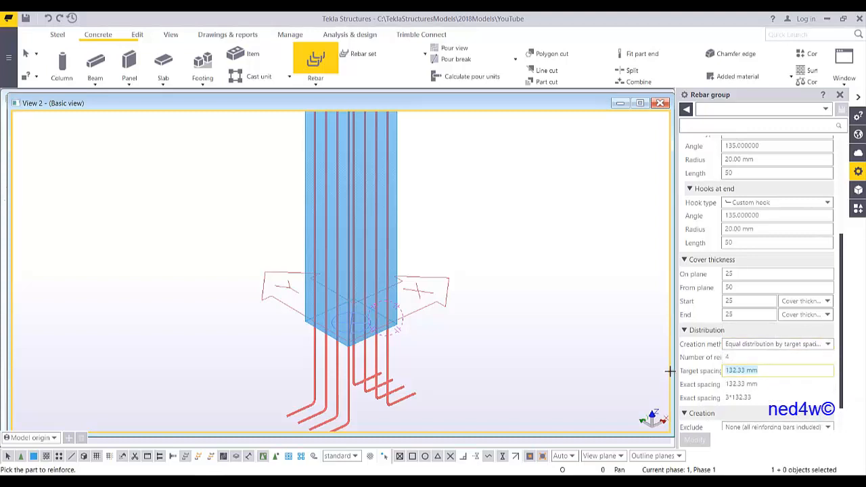
{"action": "type", "text": "200"}
Step: Choose the column as the part to reinforce and outline the link shape from its near base corner through the next two corners
{"action": "scroll", "coordinate": [385, 331], "scroll_direction": "up", "scroll_amount": 4}
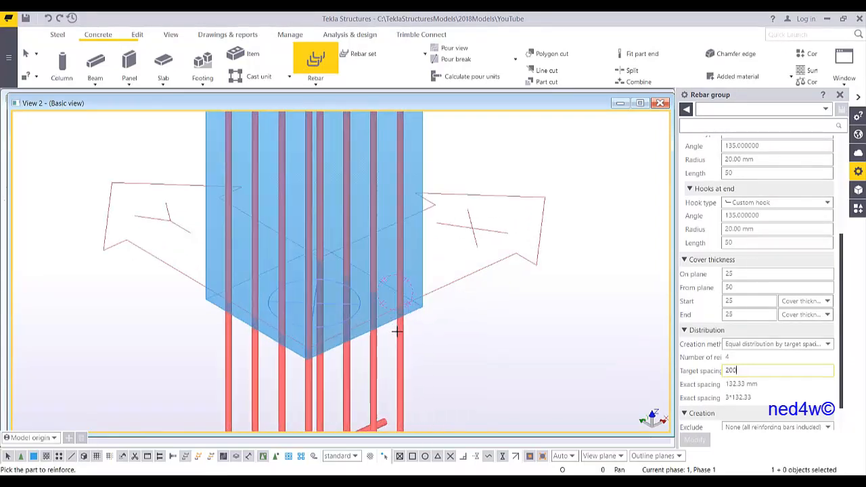
{"action": "left_click", "coordinate": [419, 296]}
{"action": "scroll", "coordinate": [305, 359], "scroll_direction": "up", "scroll_amount": 2}
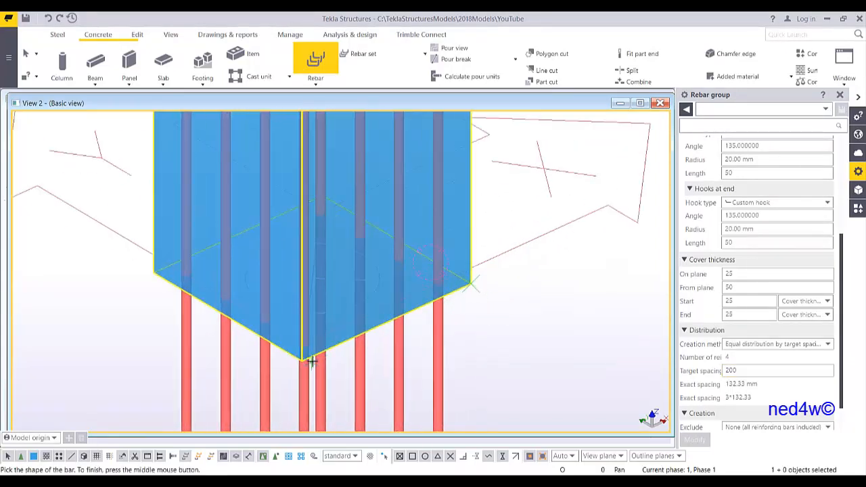
{"action": "left_click", "coordinate": [301, 363]}
{"action": "left_click", "coordinate": [472, 284]}
{"action": "middle_click_drag", "start_coordinate": [361, 243], "coordinate": [348, 196], "text": "ctrl"}
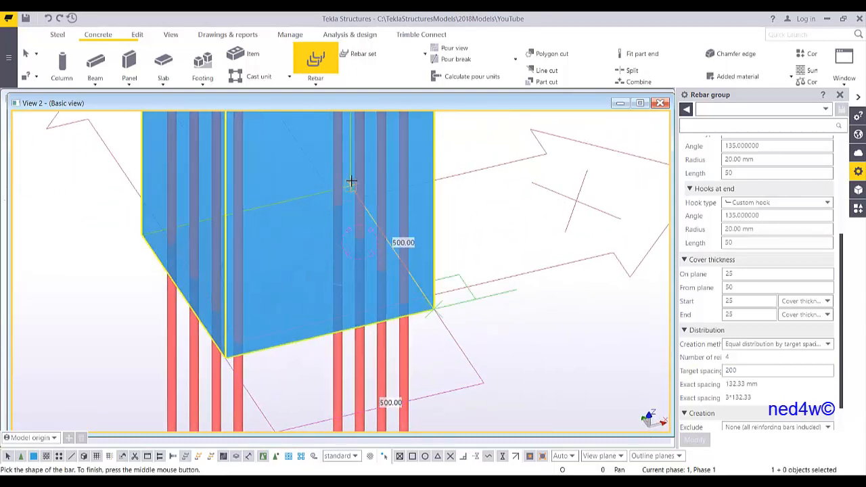
{"action": "left_click", "coordinate": [351, 182]}
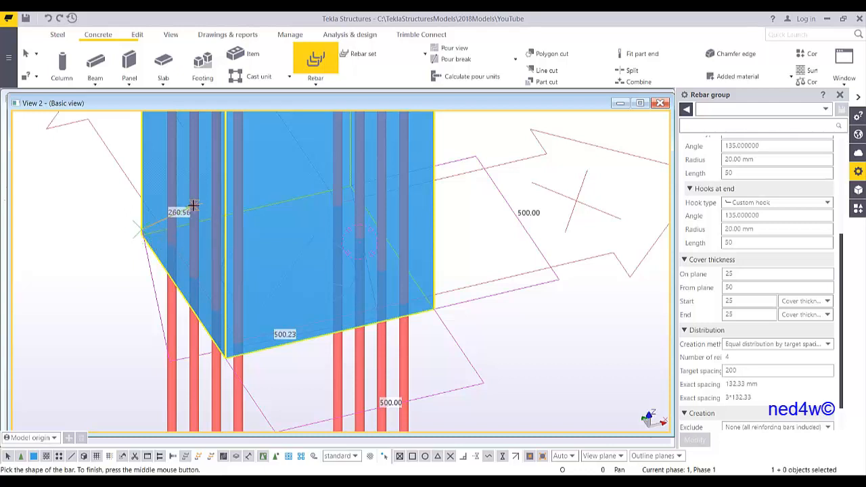
Step: Complete the link shape through the column base's remaining corner and back to the starting corner
{"action": "scroll", "coordinate": [79, 225], "scroll_direction": "up", "scroll_amount": 2}
{"action": "scroll", "coordinate": [79, 225], "scroll_direction": "up", "scroll_amount": 2}
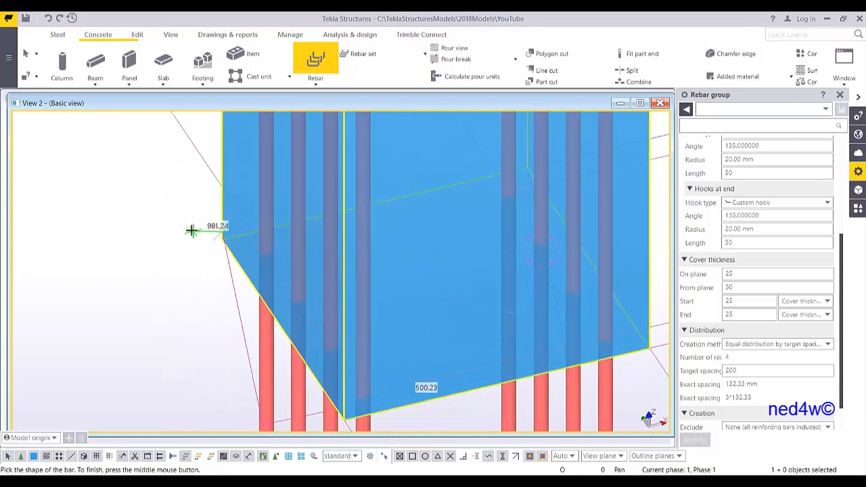
{"action": "middle_click_drag", "start_coordinate": [196, 240], "coordinate": [154, 240]}
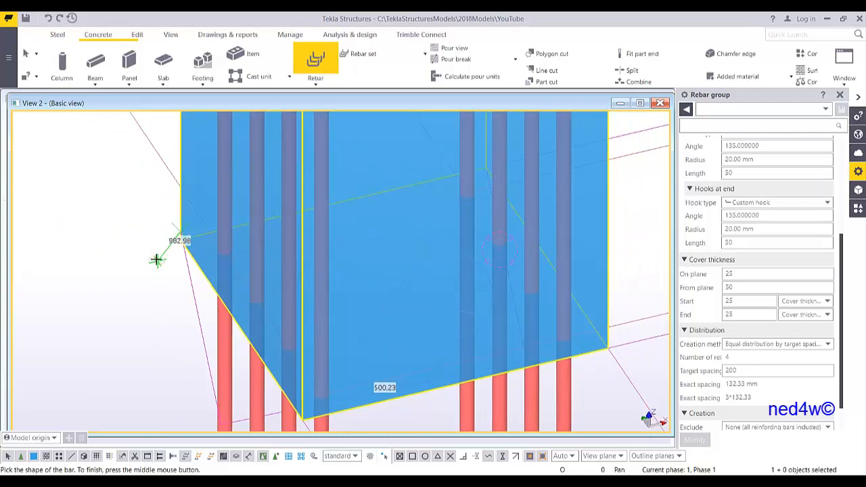
{"action": "key", "text": "BackSpace"}
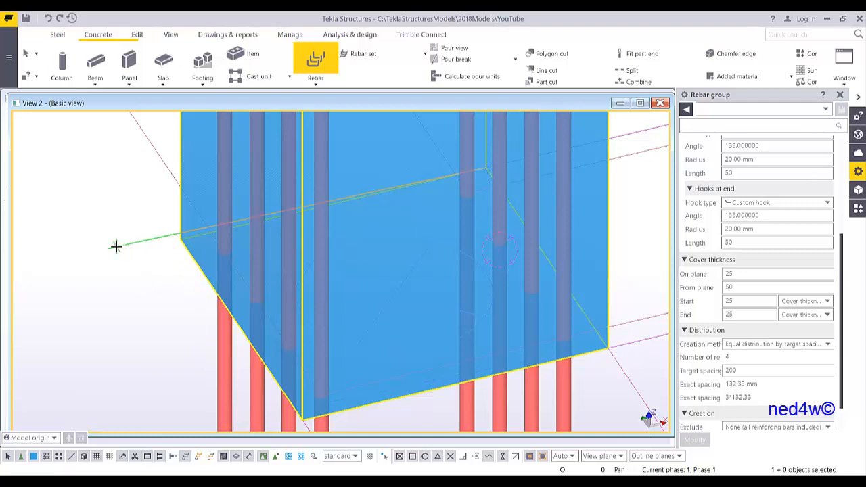
{"action": "left_click", "coordinate": [181, 238]}
{"action": "middle_click_drag", "start_coordinate": [287, 324], "coordinate": [269, 252]}
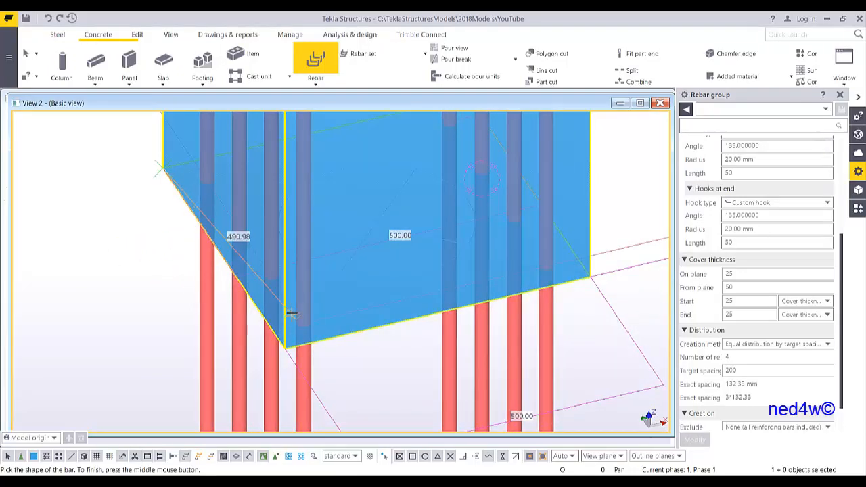
{"action": "left_click", "coordinate": [285, 348]}
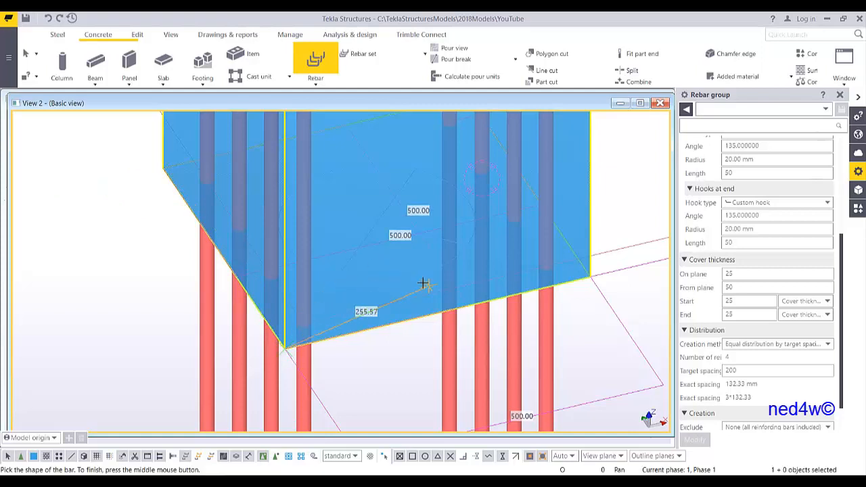
{"action": "middle_click", "coordinate": [424, 335]}
Step: Create the links over the column's full height, with the range running from a base corner to the matching top corner
{"action": "scroll", "coordinate": [405, 340], "scroll_direction": "down", "scroll_amount": 2}
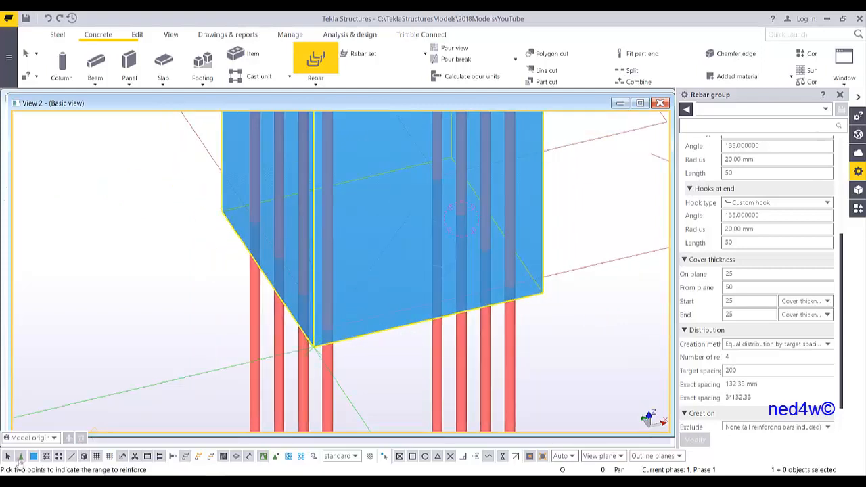
{"action": "middle_click_drag", "start_coordinate": [256, 284], "coordinate": [390, 280]}
{"action": "scroll", "coordinate": [283, 300], "scroll_direction": "down", "scroll_amount": 3}
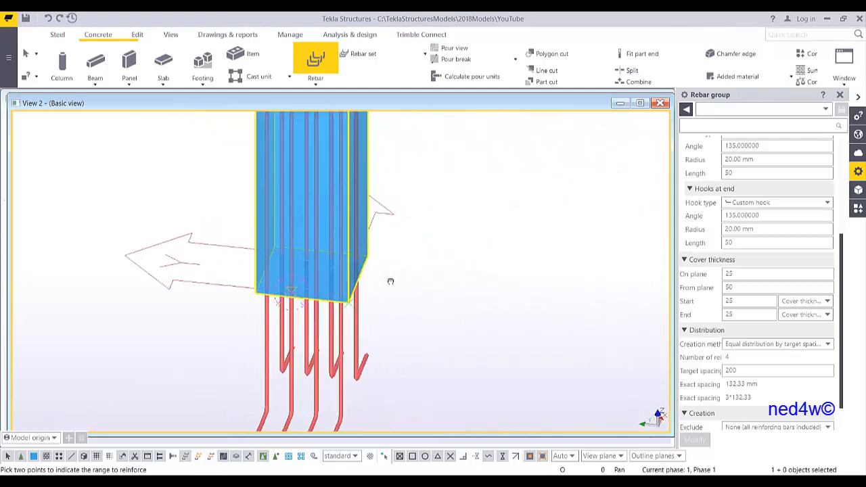
{"action": "left_click", "coordinate": [254, 294]}
{"action": "middle_click_drag", "start_coordinate": [327, 228], "coordinate": [346, 197], "text": "ctrl"}
{"action": "scroll", "coordinate": [318, 205], "scroll_direction": "up", "scroll_amount": 4}
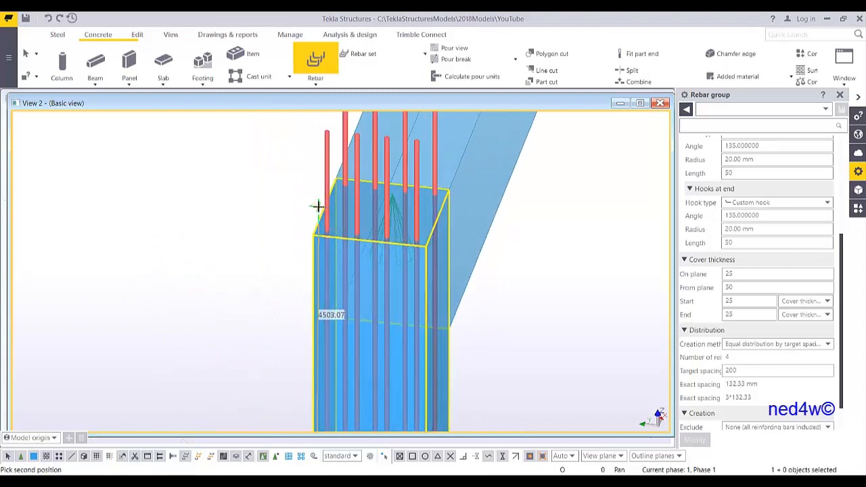
{"action": "left_click", "coordinate": [310, 245]}
{"action": "right_click", "coordinate": [217, 216]}
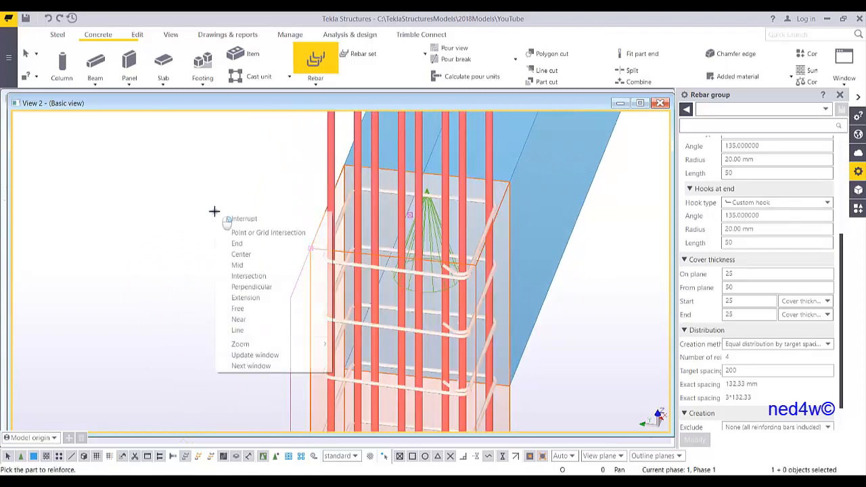
{"action": "left_click", "coordinate": [241, 219]}
{"action": "middle_click_drag", "start_coordinate": [415, 269], "coordinate": [371, 295], "text": "ctrl"}
{"action": "mouse_move", "coordinate": [379, 343]}
{"action": "middle_mouse_down", "text": "ctrl"}
{"action": "mouse_move", "coordinate": [304, 318]}
{"action": "mouse_move", "coordinate": [389, 330]}
{"action": "middle_mouse_up", "text": "ctrl"}
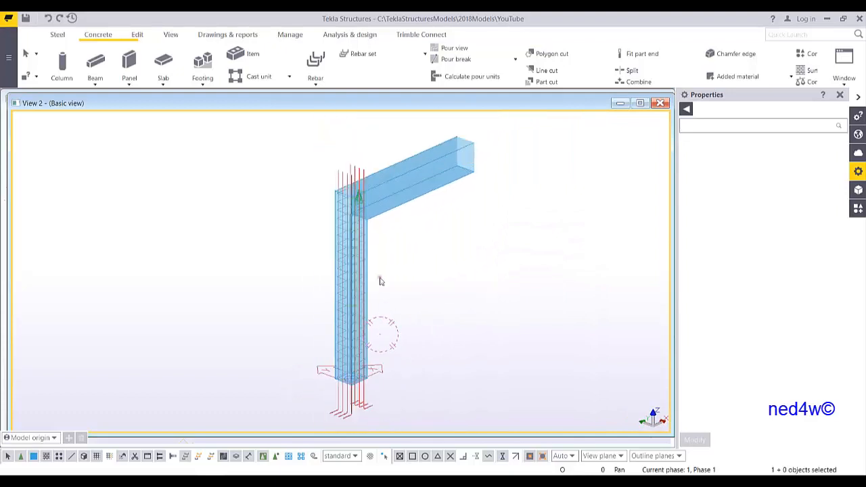
Step: Close the separate column view and begin copying column A/1's two main-bar groups and links to another object, with that column as the source
{"action": "left_click", "coordinate": [660, 104]}
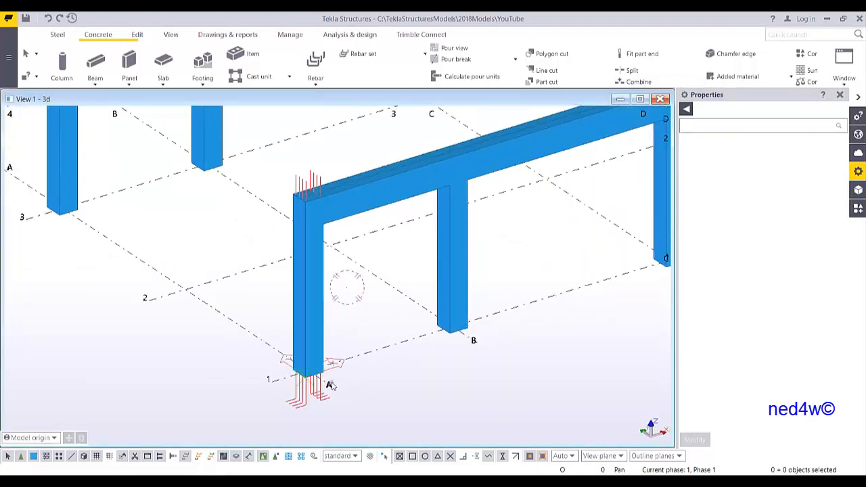
{"action": "scroll", "coordinate": [329, 383], "scroll_direction": "up", "scroll_amount": 2}
{"action": "scroll", "coordinate": [298, 396], "scroll_direction": "up", "scroll_amount": 2}
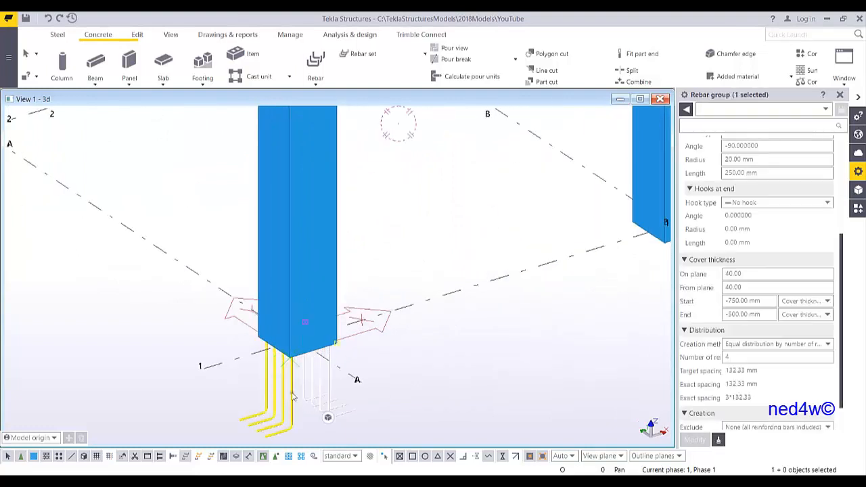
{"action": "scroll", "coordinate": [316, 312], "scroll_direction": "up", "scroll_amount": 2}
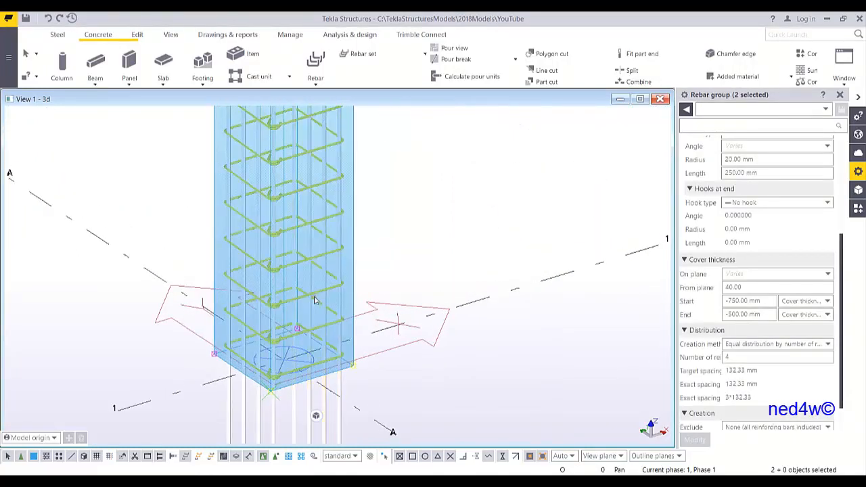
{"action": "left_click", "coordinate": [301, 299], "text": "ctrl"}
{"action": "scroll", "coordinate": [300, 297], "scroll_direction": "down", "scroll_amount": 3}
{"action": "right_click", "coordinate": [328, 253]}
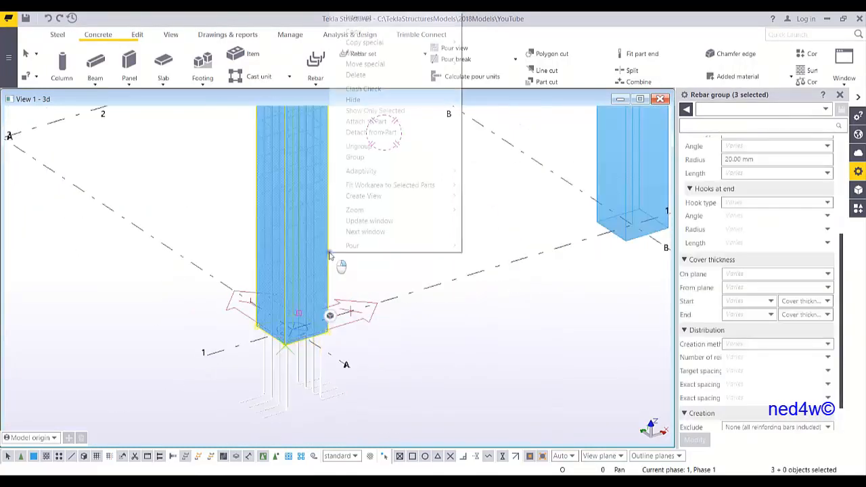
{"action": "mouse_move", "coordinate": [376, 42]}
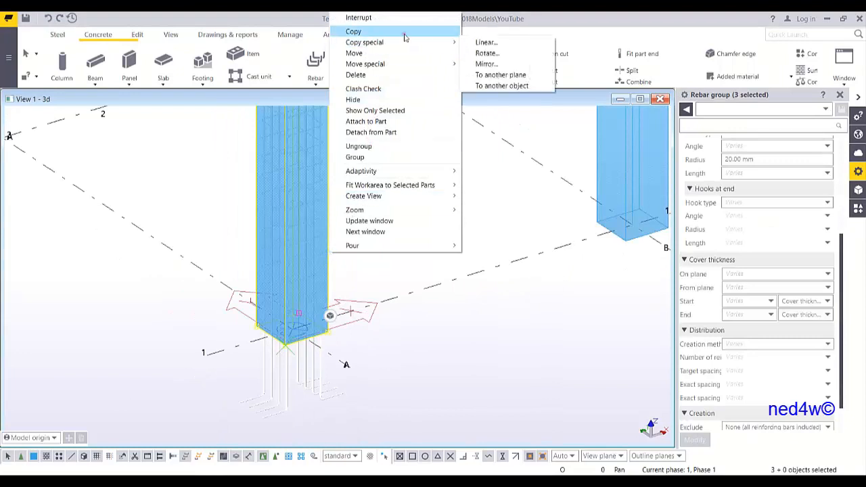
{"action": "left_click", "coordinate": [501, 86]}
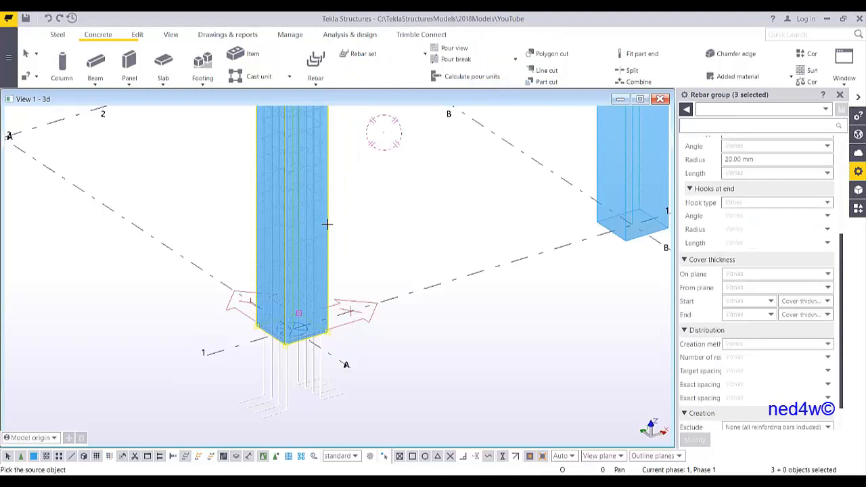
{"action": "left_click", "coordinate": [327, 225]}
Step: Copy the selected reinforcement onto the columns at grid positions B/1, C/1 and D/1
{"action": "middle_click_drag", "start_coordinate": [548, 185], "coordinate": [340, 287]}
{"action": "scroll", "coordinate": [341, 287], "scroll_direction": "down", "scroll_amount": 2}
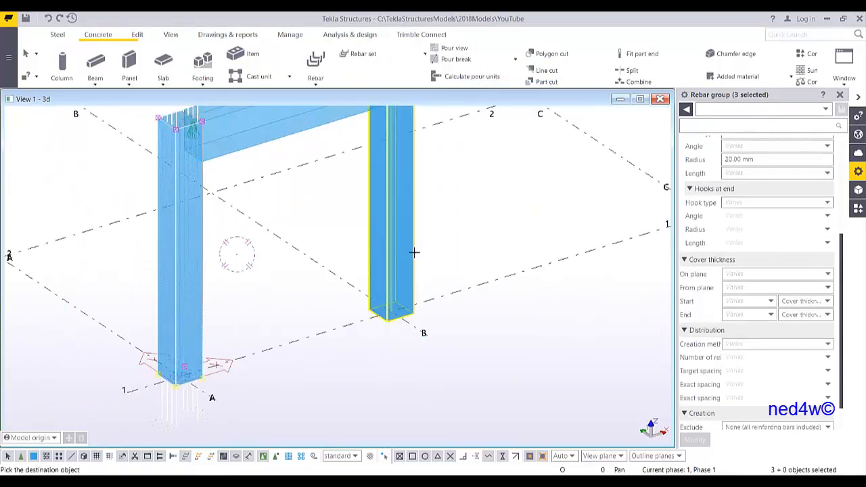
{"action": "left_click", "coordinate": [414, 252]}
{"action": "middle_click_drag", "start_coordinate": [451, 243], "coordinate": [376, 294]}
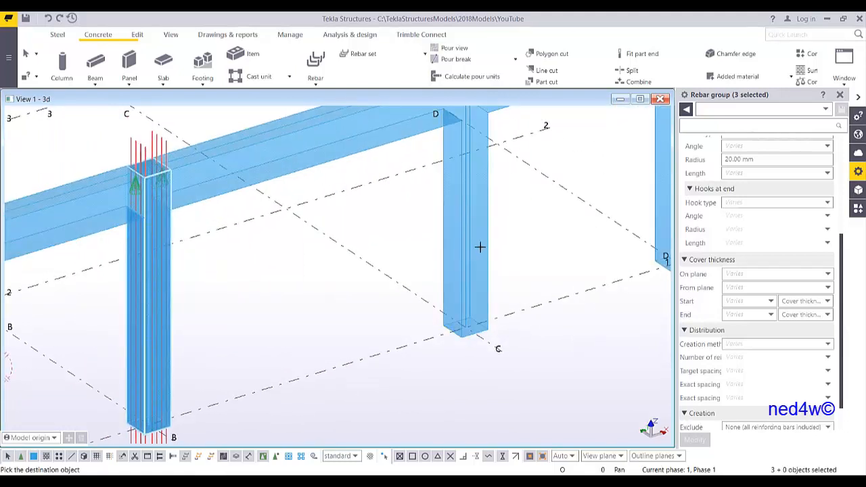
{"action": "left_click", "coordinate": [486, 253]}
{"action": "middle_click_drag", "start_coordinate": [544, 232], "coordinate": [490, 255]}
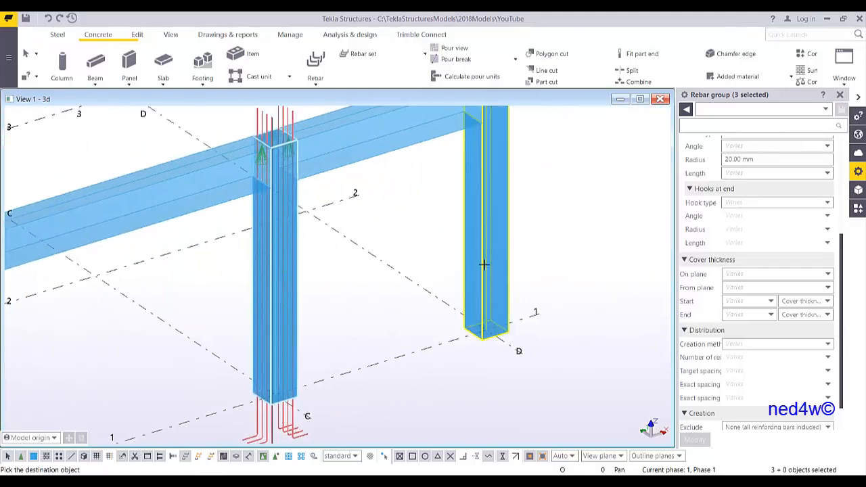
{"action": "left_click", "coordinate": [484, 265]}
Step: Copy the same reinforcement onto the beam between grids A and B on line 1, and end the copying
{"action": "middle_click_drag", "start_coordinate": [292, 317], "coordinate": [476, 230]}
{"action": "scroll", "coordinate": [474, 237], "scroll_direction": "down", "scroll_amount": 3}
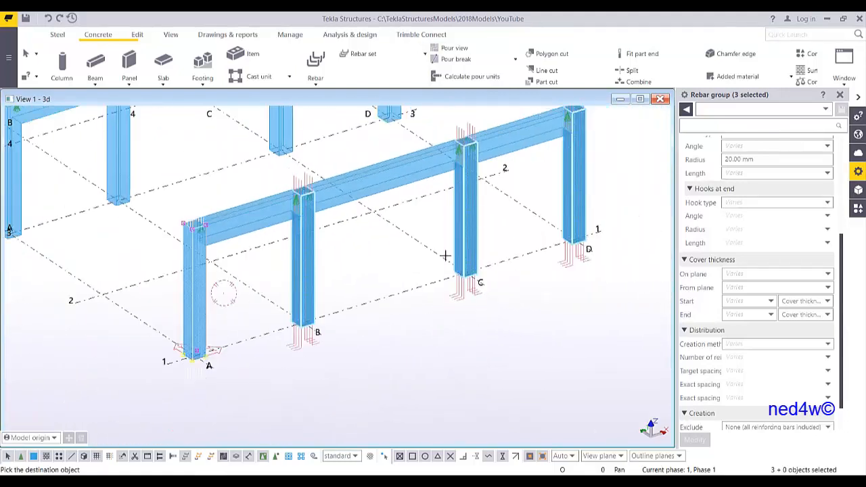
{"action": "middle_click_drag", "start_coordinate": [194, 299], "coordinate": [314, 291]}
{"action": "left_click", "coordinate": [310, 312]}
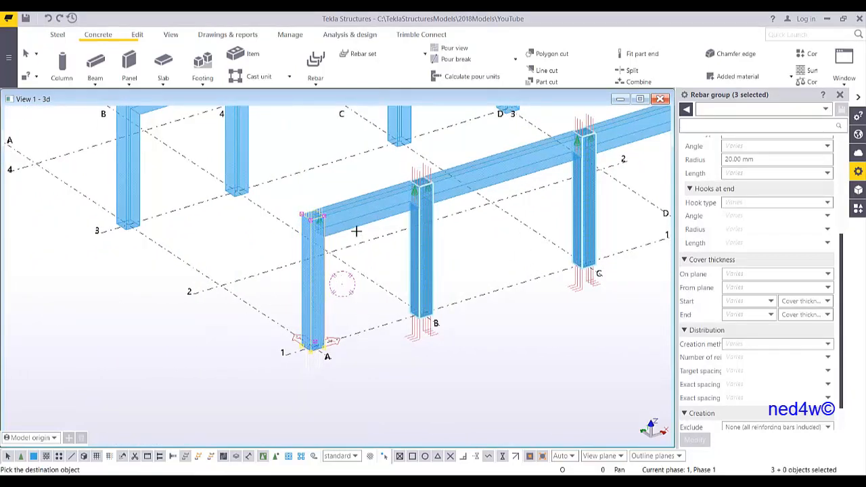
{"action": "scroll", "coordinate": [356, 234], "scroll_direction": "up", "scroll_amount": 4}
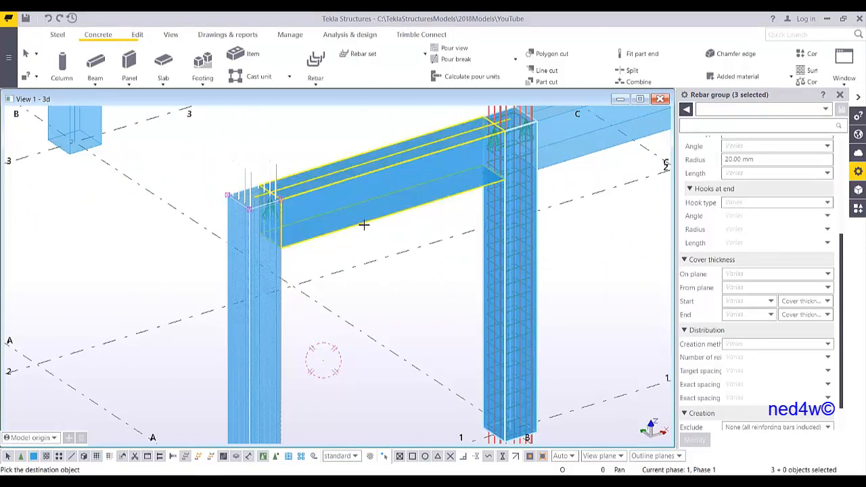
{"action": "left_click", "coordinate": [366, 223]}
{"action": "right_click", "coordinate": [333, 140]}
{"action": "left_click", "coordinate": [351, 147]}
Step: Examine how the copied bars and links sit in the beam where it meets the corner column
{"action": "scroll", "coordinate": [373, 193], "scroll_direction": "up", "scroll_amount": 4}
{"action": "left_click", "coordinate": [371, 197]}
{"action": "middle_click_drag", "start_coordinate": [271, 306], "coordinate": [247, 344], "text": "ctrl"}
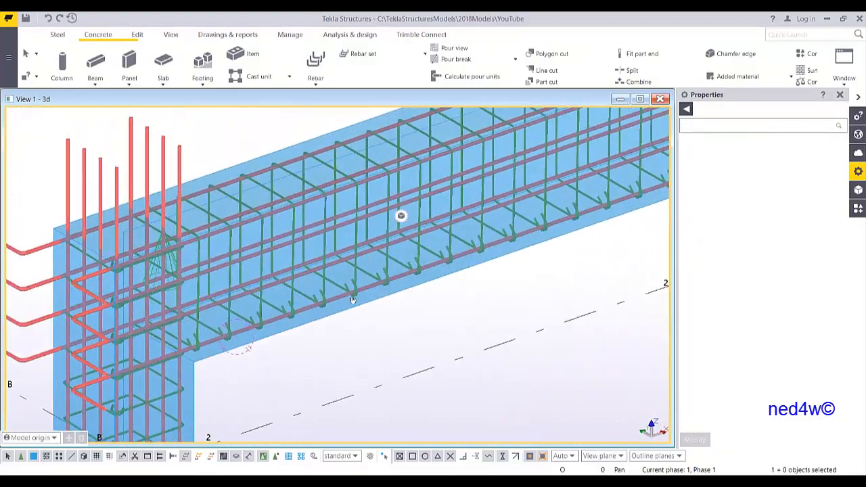
{"action": "scroll", "coordinate": [354, 293], "scroll_direction": "up", "scroll_amount": 2}
{"action": "middle_click_drag", "start_coordinate": [354, 282], "coordinate": [246, 267], "text": "ctrl"}
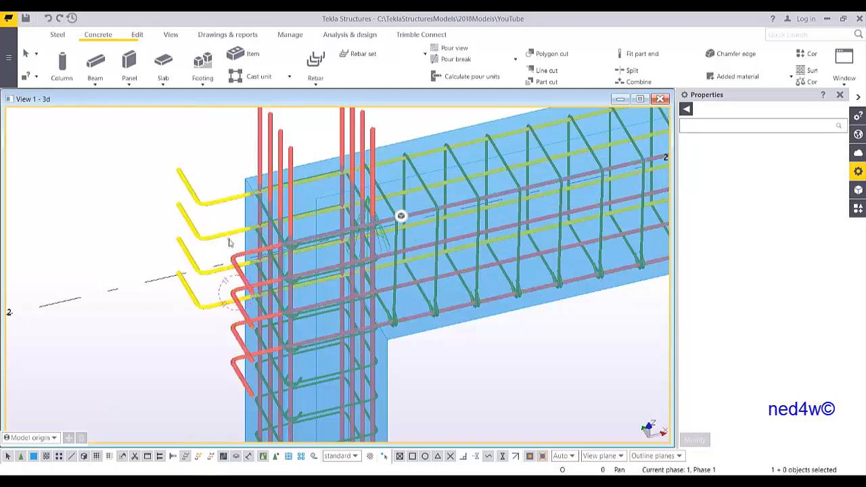
{"action": "middle_click_drag", "start_coordinate": [238, 255], "coordinate": [477, 311], "text": "ctrl"}
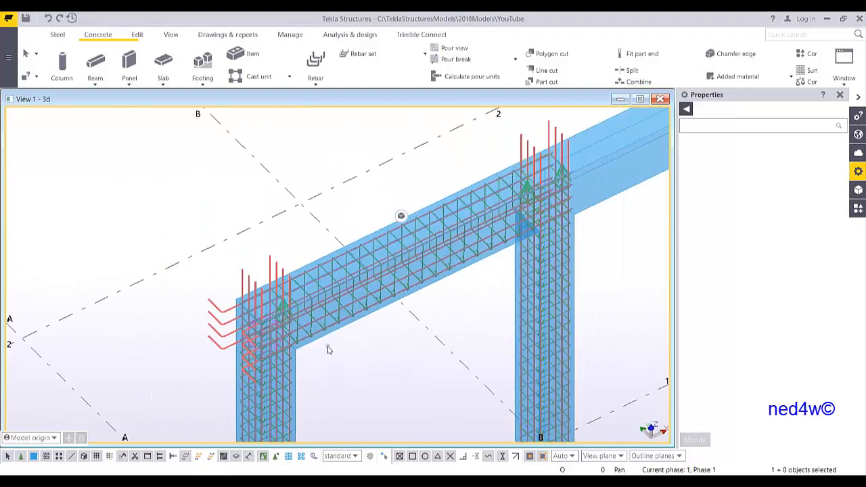
{"action": "scroll", "coordinate": [319, 349], "scroll_direction": "up", "scroll_amount": 4}
{"action": "middle_click_drag", "start_coordinate": [394, 306], "coordinate": [404, 254], "text": "ctrl"}
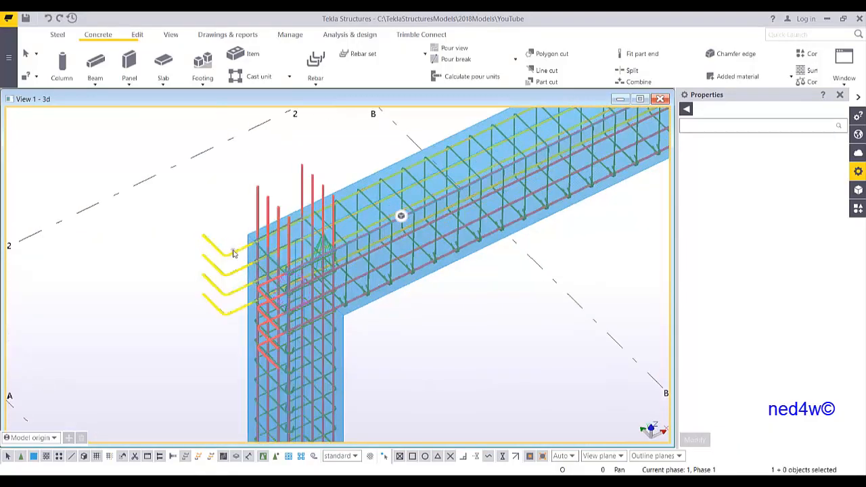
Step: Delete the two hooked main-bar groups from the beam between grids A and B, keeping its links
{"action": "left_click", "coordinate": [257, 272]}
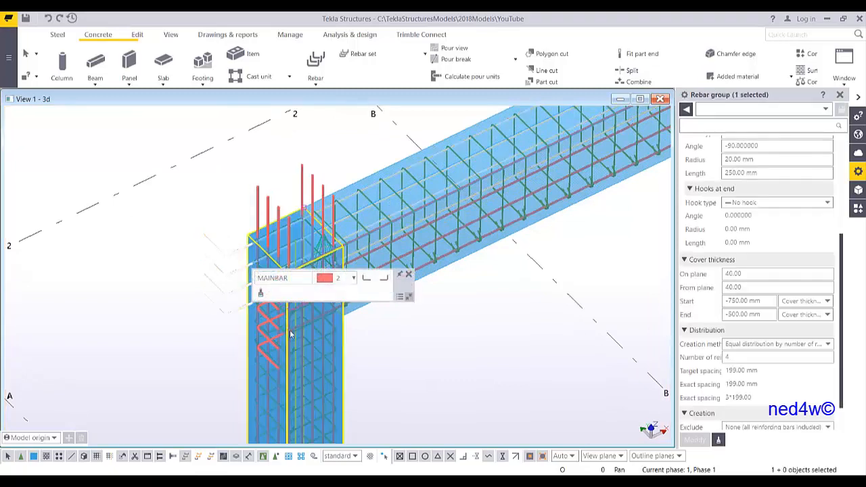
{"action": "key", "text": "Escape"}
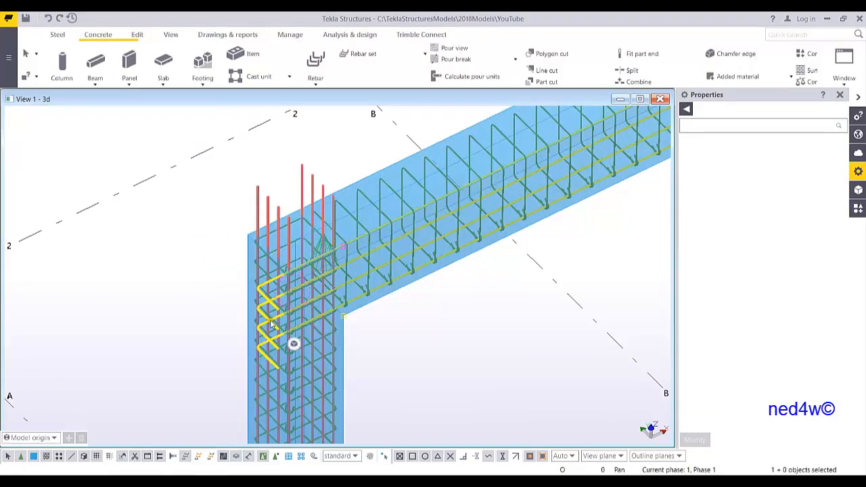
{"action": "left_click", "coordinate": [438, 303]}
{"action": "middle_click_drag", "start_coordinate": [437, 276], "coordinate": [365, 316]}
{"action": "scroll", "coordinate": [366, 317], "scroll_direction": "down", "scroll_amount": 2}
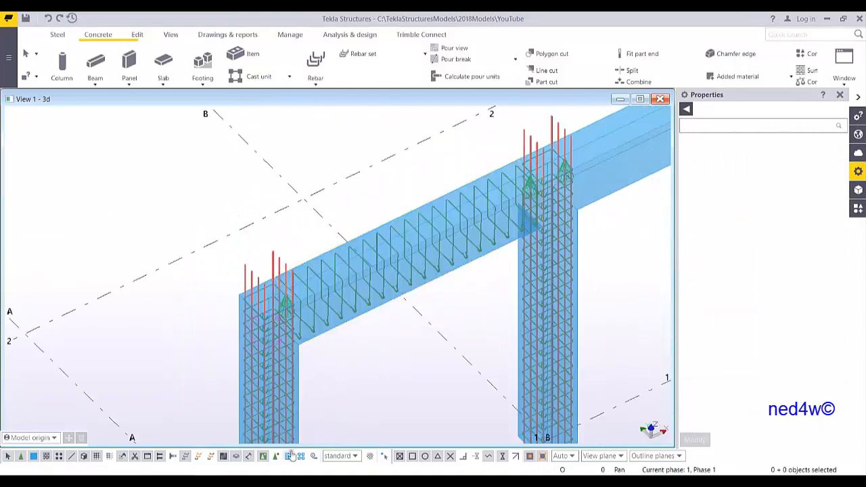
Step: Create a separate 3D view of the beam's cast unit, enlarge its window and turn the beam to an isometric angle
{"action": "right_click", "coordinate": [383, 305]}
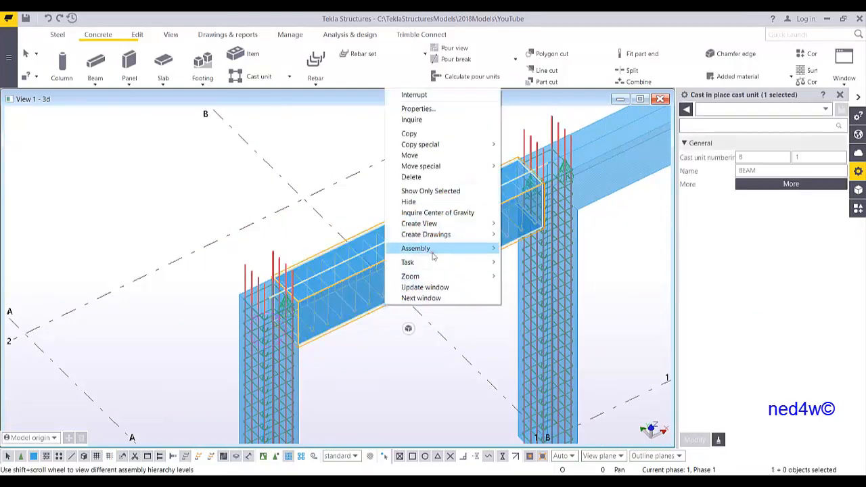
{"action": "mouse_move", "coordinate": [449, 226]}
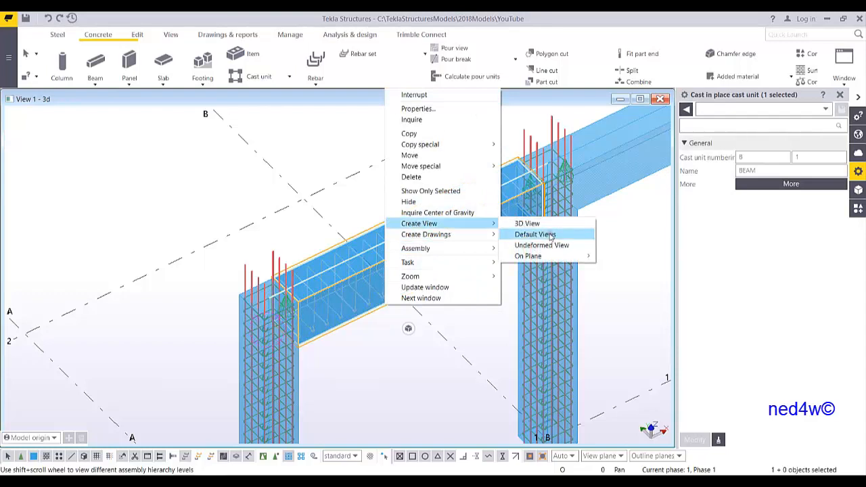
{"action": "left_click", "coordinate": [529, 224]}
{"action": "left_click_drag", "start_coordinate": [207, 230], "coordinate": [673, 442]}
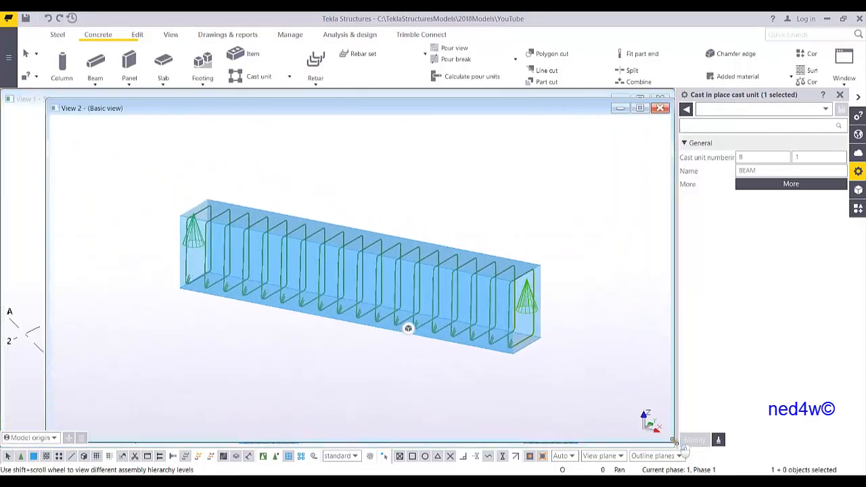
{"action": "middle_click_drag", "start_coordinate": [268, 300], "coordinate": [368, 287], "text": "ctrl"}
{"action": "left_click", "coordinate": [371, 299]}
{"action": "scroll", "coordinate": [357, 302], "scroll_direction": "up", "scroll_amount": 2}
{"action": "scroll", "coordinate": [364, 302], "scroll_direction": "down", "scroll_amount": 1}
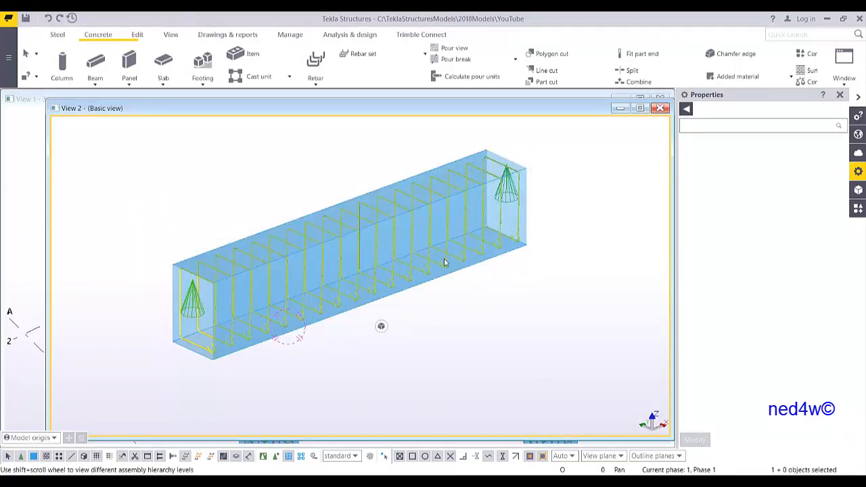
{"action": "middle_click_drag", "start_coordinate": [371, 291], "coordinate": [285, 363], "text": "ctrl"}
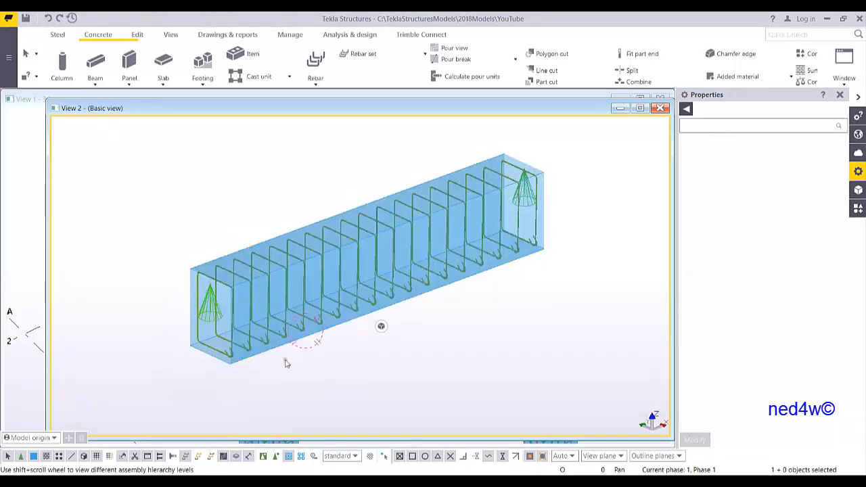
Step: Turn on component selection while working in the beam view
{"action": "left_click", "coordinate": [264, 458]}
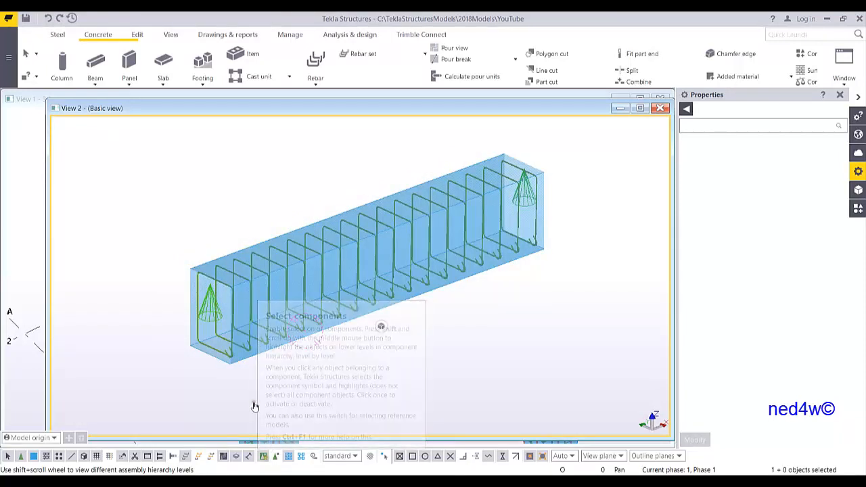
{"action": "scroll", "coordinate": [228, 354], "scroll_direction": "up", "scroll_amount": 4}
{"action": "scroll", "coordinate": [230, 353], "scroll_direction": "down", "scroll_amount": 3}
{"action": "scroll", "coordinate": [250, 359], "scroll_direction": "down", "scroll_amount": 2}
{"action": "scroll", "coordinate": [271, 366], "scroll_direction": "up", "scroll_amount": 2}
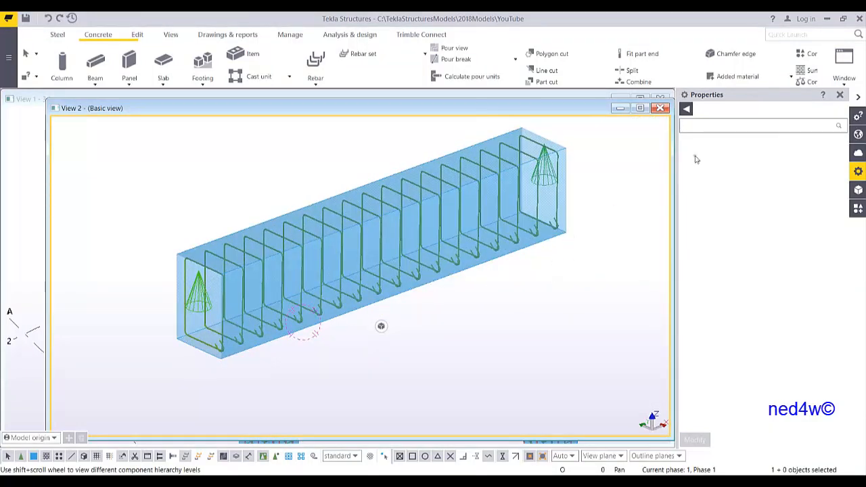
Step: Start a new bar group for the beam, named MAINBAR with size 20
{"action": "left_click", "coordinate": [315, 78]}
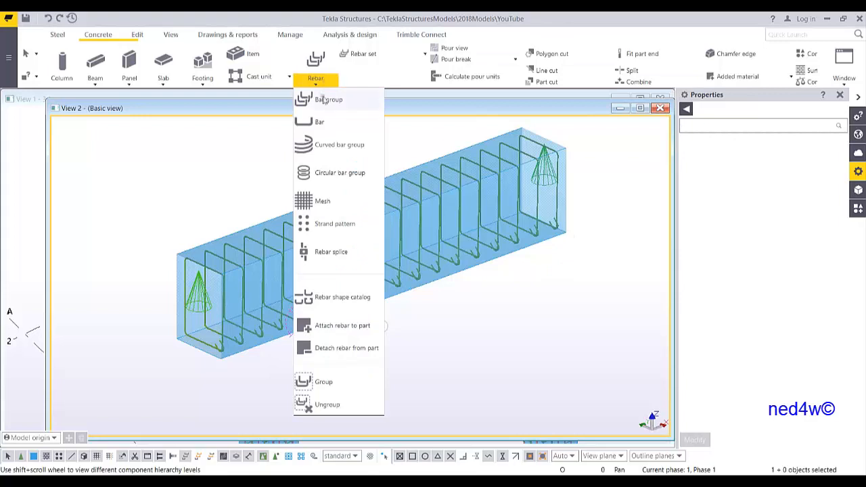
{"action": "left_click", "coordinate": [321, 98]}
{"action": "scroll", "coordinate": [778, 193], "scroll_direction": "up", "scroll_amount": 5}
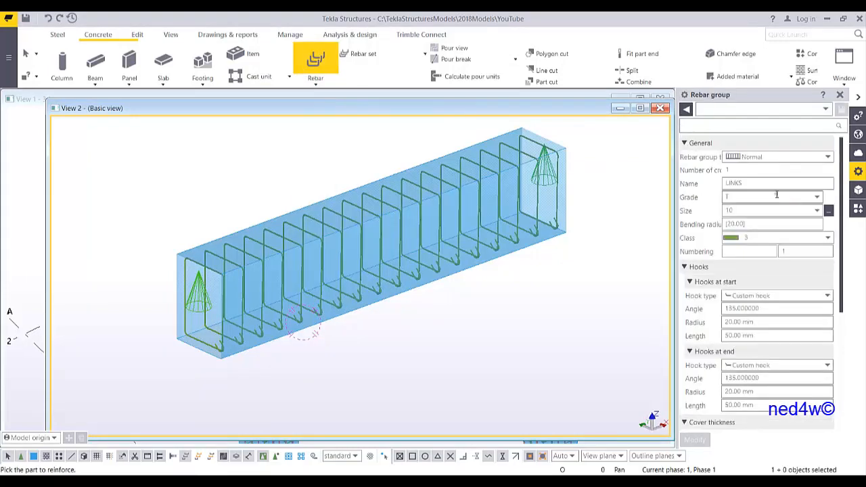
{"action": "left_click_drag", "start_coordinate": [751, 183], "coordinate": [680, 195]}
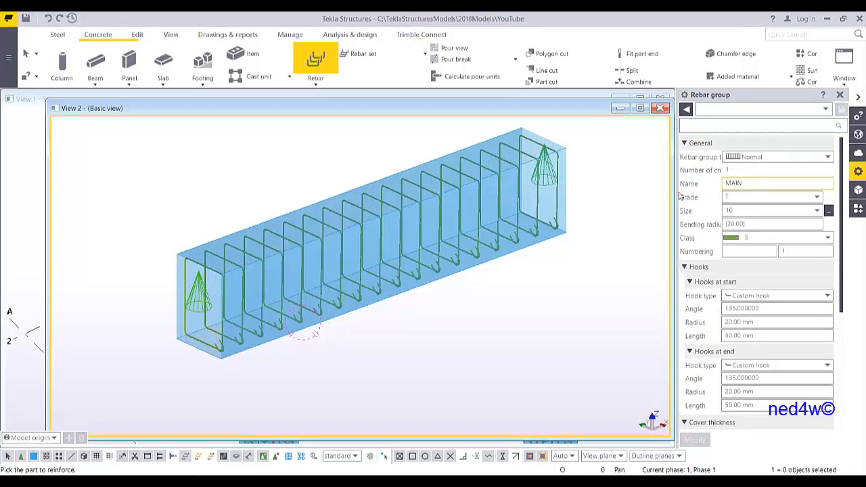
{"action": "left_click", "coordinate": [753, 209]}
{"action": "left_click", "coordinate": [739, 277]}
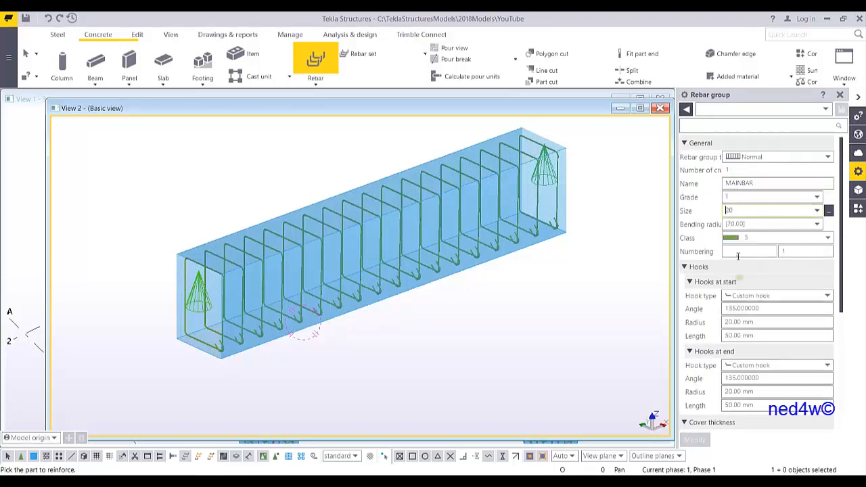
Step: Set the main bar group's bending radius to 20.00 and its class to 2
{"action": "left_click", "coordinate": [763, 224]}
{"action": "left_click", "coordinate": [736, 247]}
{"action": "left_click", "coordinate": [771, 238]}
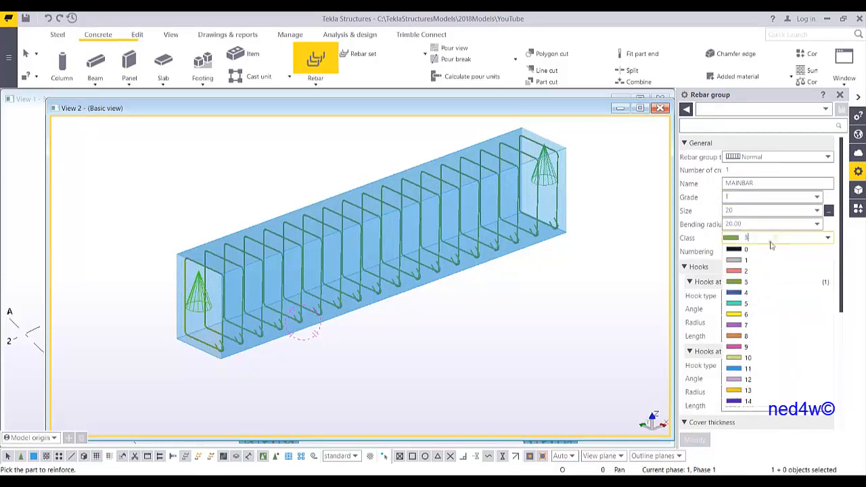
{"action": "left_click", "coordinate": [740, 272]}
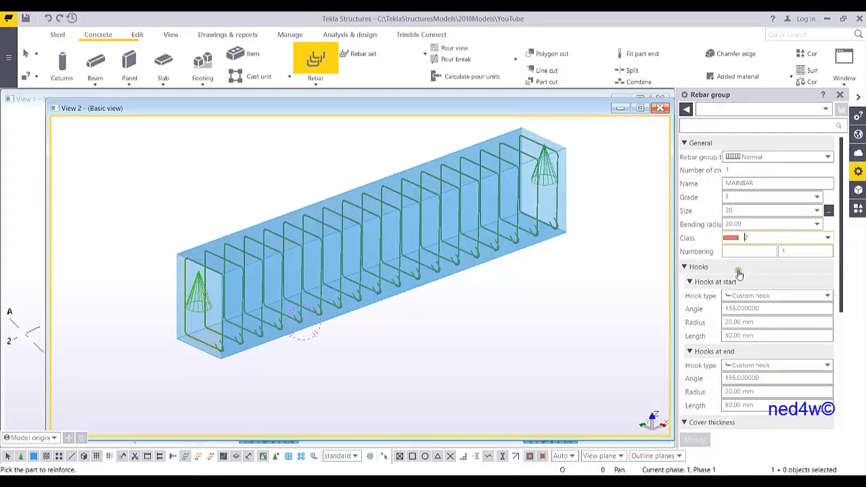
Step: Set the hook type to No hook at both the start and the end of the main bars
{"action": "left_click", "coordinate": [765, 296]}
{"action": "left_click", "coordinate": [747, 308]}
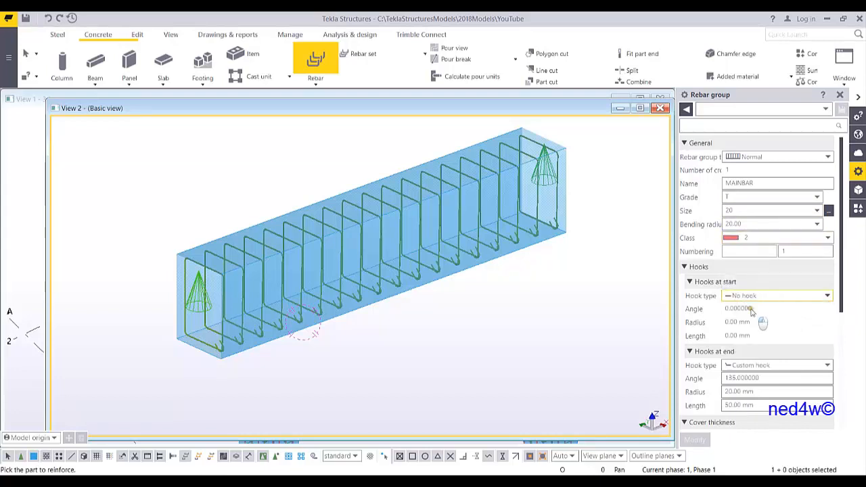
{"action": "left_click", "coordinate": [759, 366]}
{"action": "left_click", "coordinate": [750, 376]}
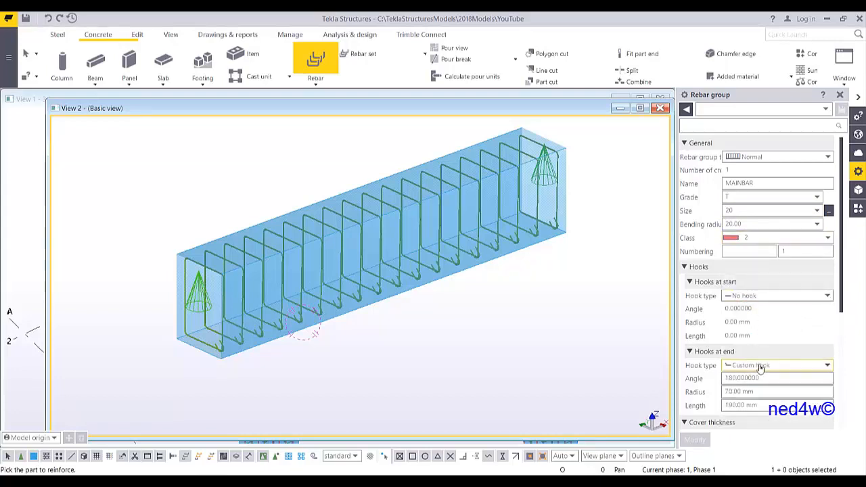
{"action": "left_click", "coordinate": [762, 369]}
{"action": "left_click", "coordinate": [751, 377]}
{"action": "scroll", "coordinate": [829, 319], "scroll_direction": "down", "scroll_amount": 5}
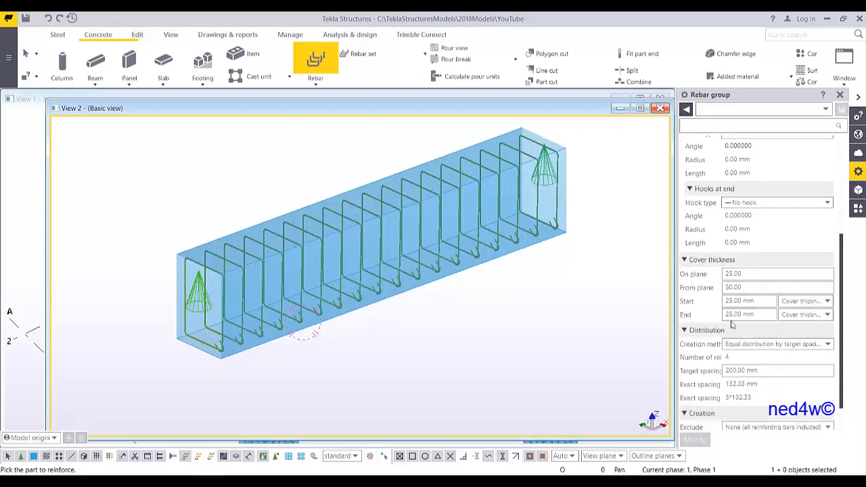
Step: Set the main bar group's on-plane cover to 45 mm and its distribution to equal distribution by number of reinforcing bars
{"action": "left_click", "coordinate": [732, 274]}
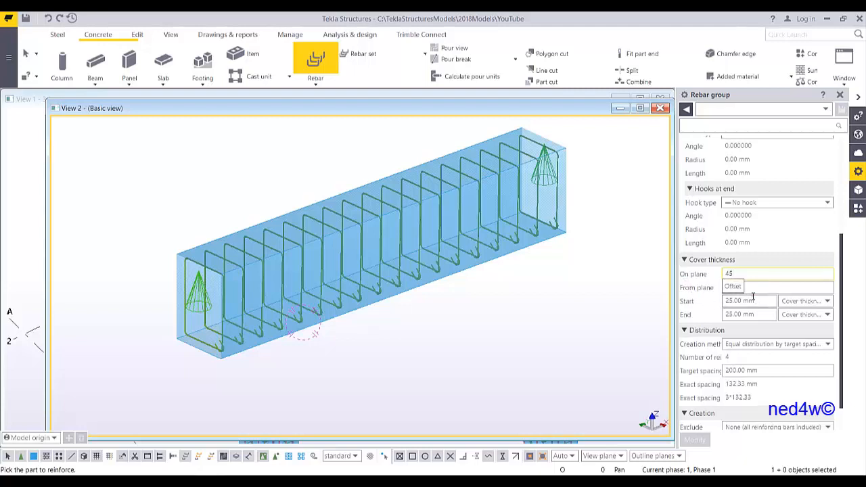
{"action": "key", "text": "Tab"}
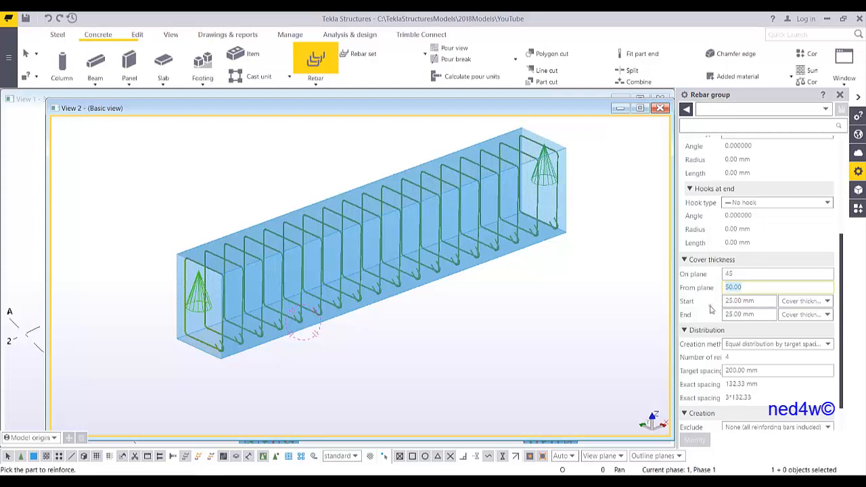
{"action": "left_click", "coordinate": [797, 346]}
{"action": "left_click", "coordinate": [775, 356]}
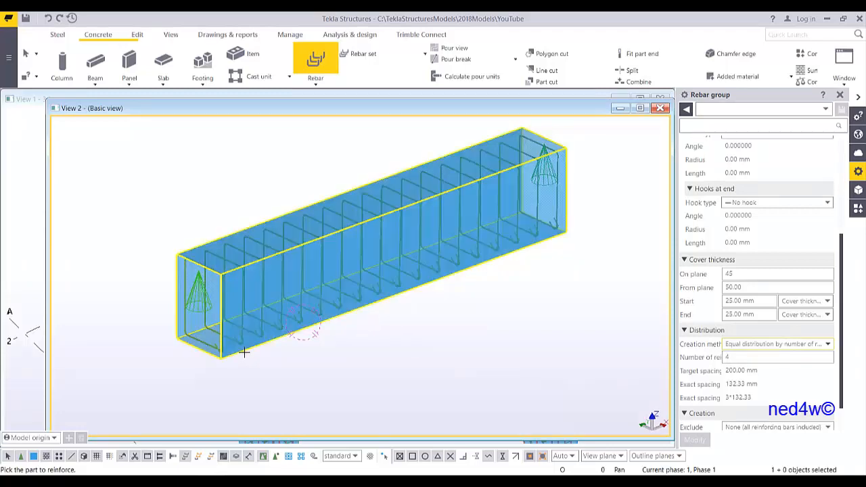
Step: Place the main bar group in the beam, running 3500 mm along the bottom edge and ranging across the beam's bottom width
{"action": "left_click", "coordinate": [244, 351]}
{"action": "scroll", "coordinate": [220, 364], "scroll_direction": "up", "scroll_amount": 5}
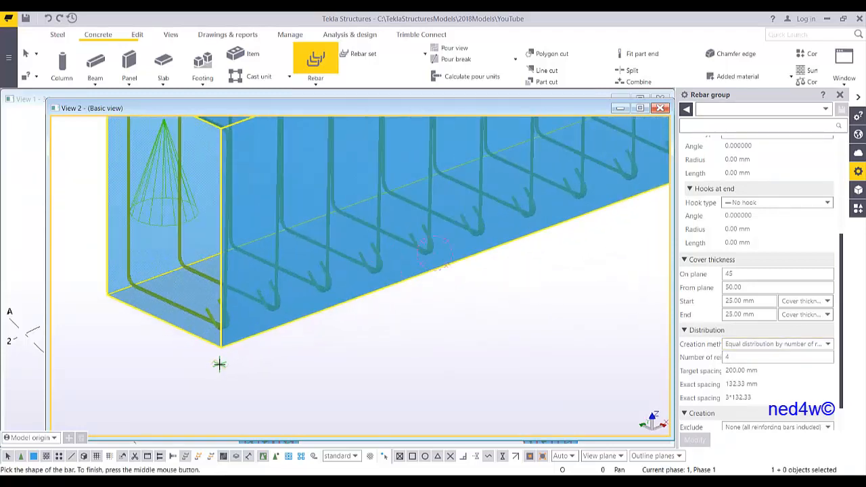
{"action": "scroll", "coordinate": [242, 345], "scroll_direction": "down", "scroll_amount": 5}
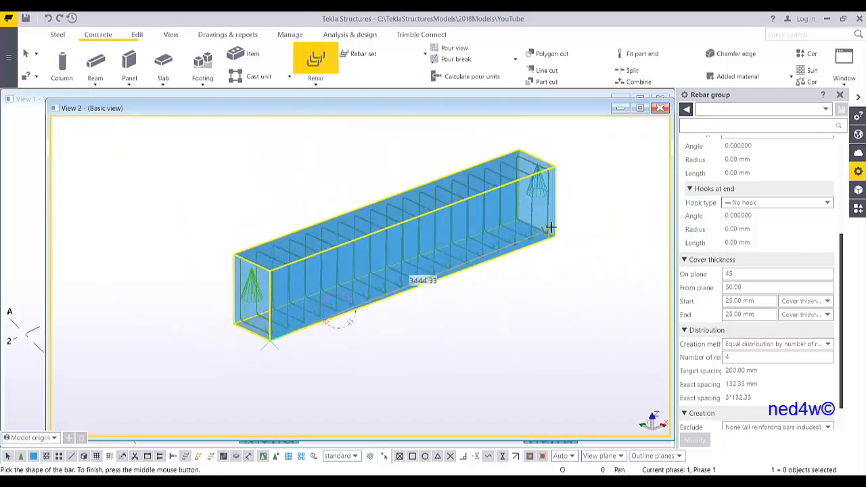
{"action": "left_click", "coordinate": [554, 235]}
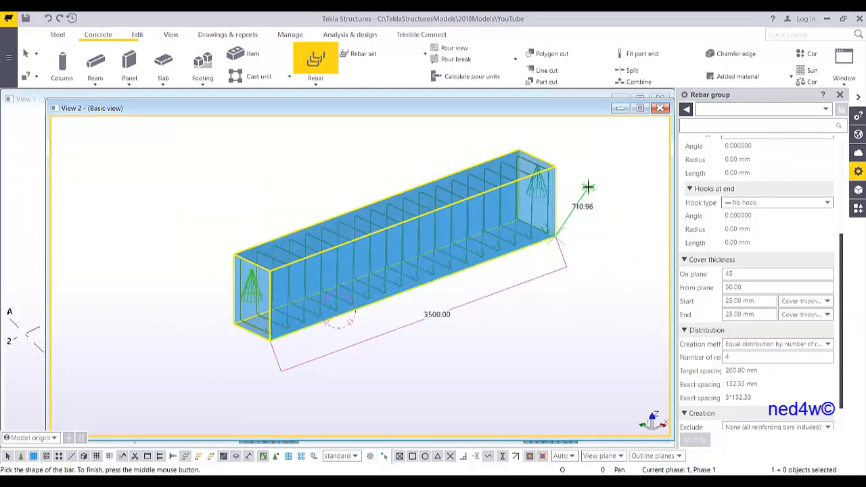
{"action": "middle_click", "coordinate": [381, 290]}
{"action": "scroll", "coordinate": [263, 368], "scroll_direction": "up", "scroll_amount": 8}
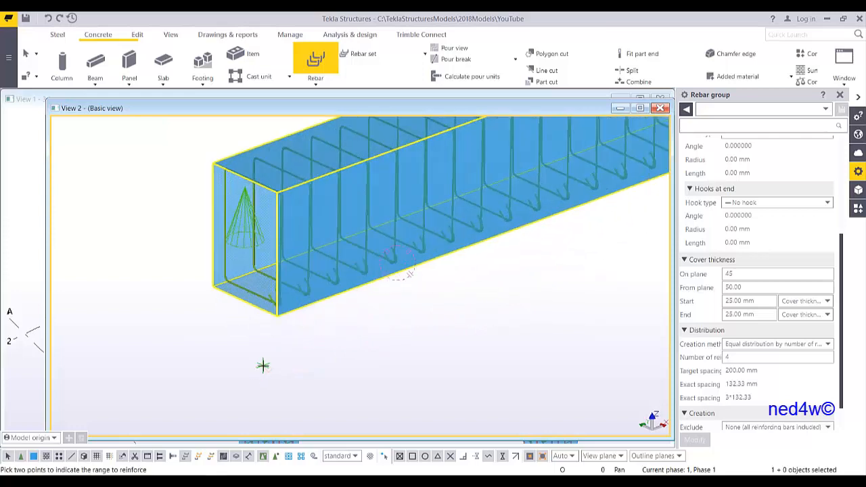
{"action": "scroll", "coordinate": [355, 337], "scroll_direction": "up", "scroll_amount": 4}
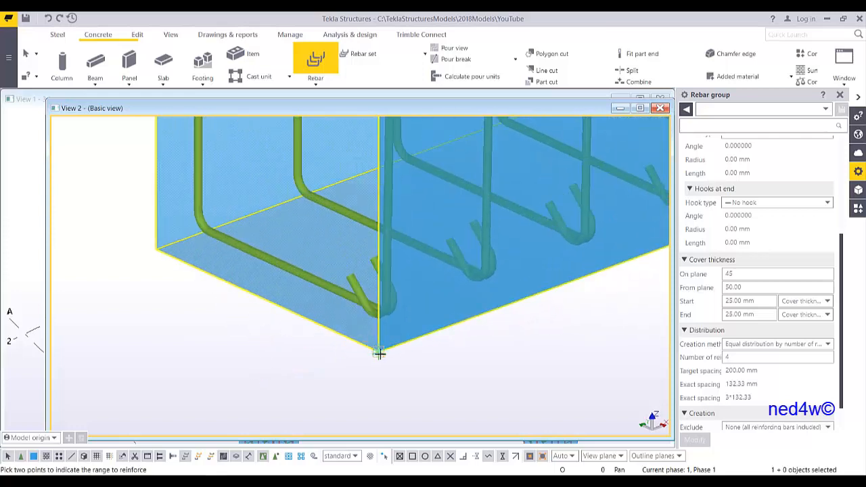
{"action": "left_click", "coordinate": [378, 351]}
{"action": "left_click", "coordinate": [156, 252]}
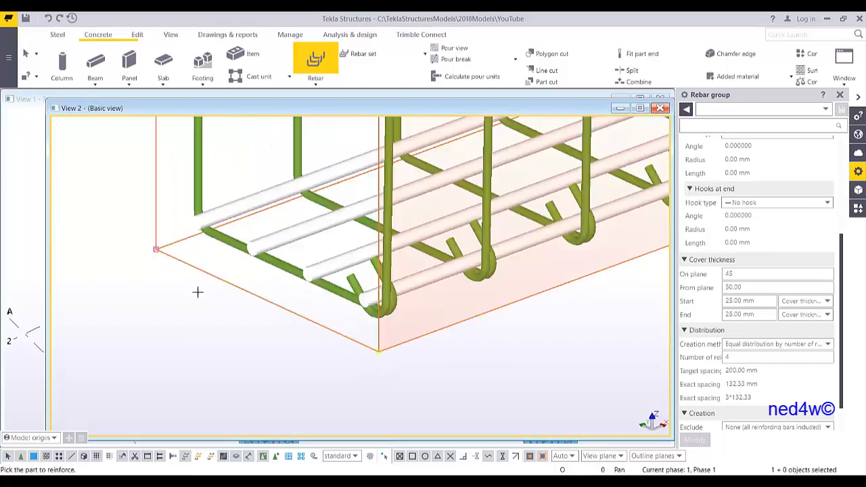
Step: Copy the bottom main bars 700 mm up, from the beam's bottom corner to its top corner
{"action": "middle_click_drag", "start_coordinate": [347, 293], "coordinate": [368, 306], "text": "ctrl"}
{"action": "left_click", "coordinate": [368, 306]}
{"action": "right_click", "coordinate": [368, 307]}
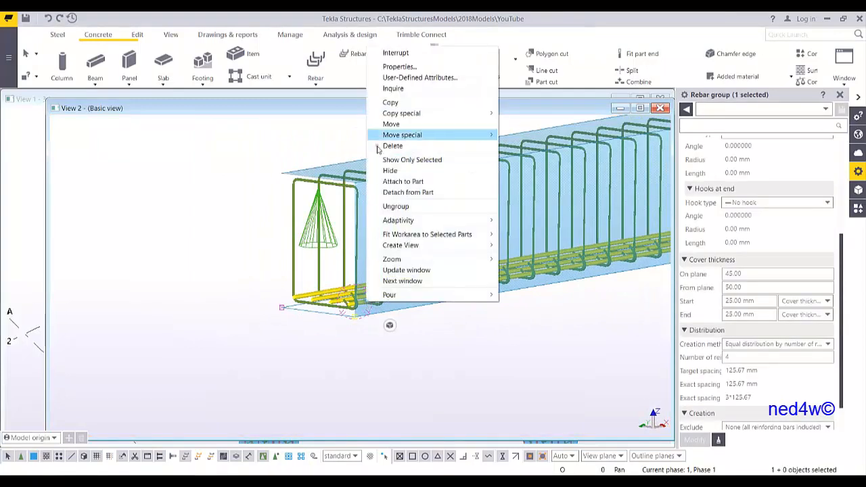
{"action": "left_click", "coordinate": [394, 102]}
{"action": "scroll", "coordinate": [355, 324], "scroll_direction": "up", "scroll_amount": 2}
{"action": "left_click", "coordinate": [377, 317]}
{"action": "scroll", "coordinate": [348, 223], "scroll_direction": "up", "scroll_amount": 4}
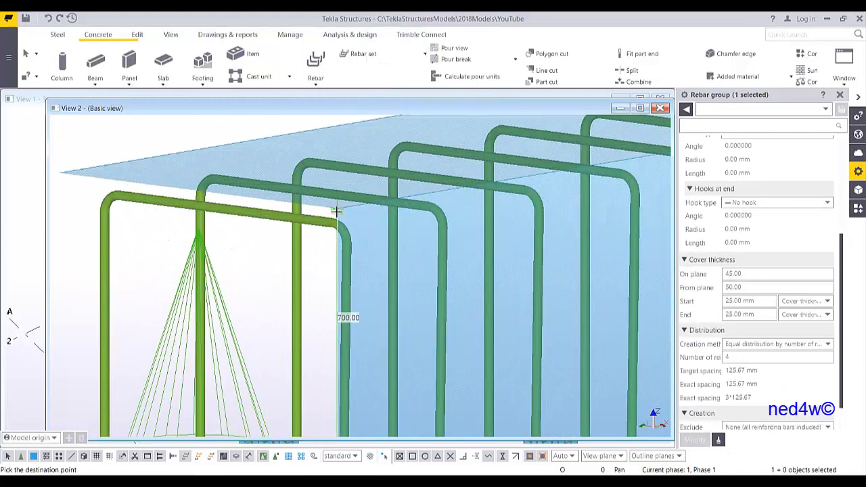
{"action": "scroll", "coordinate": [309, 216], "scroll_direction": "down", "scroll_amount": 2}
{"action": "key", "text": "Escape"}
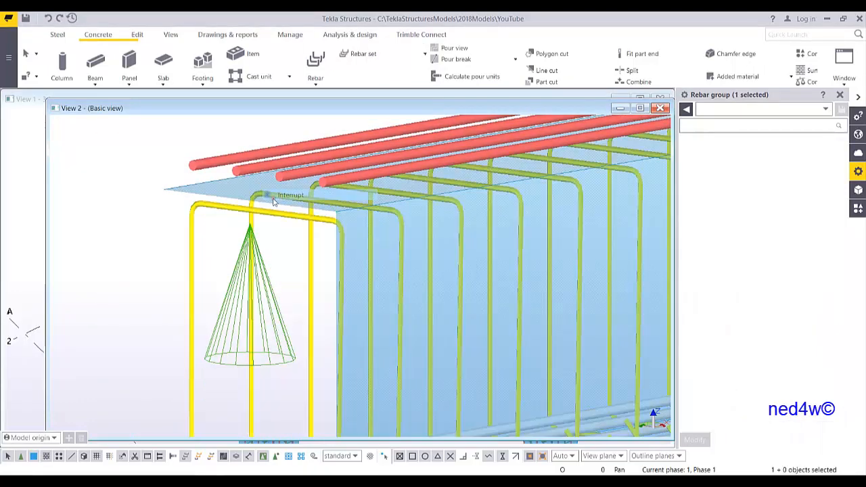
Step: Set the copied top main bars' on-plane cover to -45 mm
{"action": "left_click", "coordinate": [284, 214]}
{"action": "scroll", "coordinate": [285, 215], "scroll_direction": "down", "scroll_amount": 4}
{"action": "scroll", "coordinate": [286, 188], "scroll_direction": "up", "scroll_amount": 2}
{"action": "left_click", "coordinate": [307, 203]}
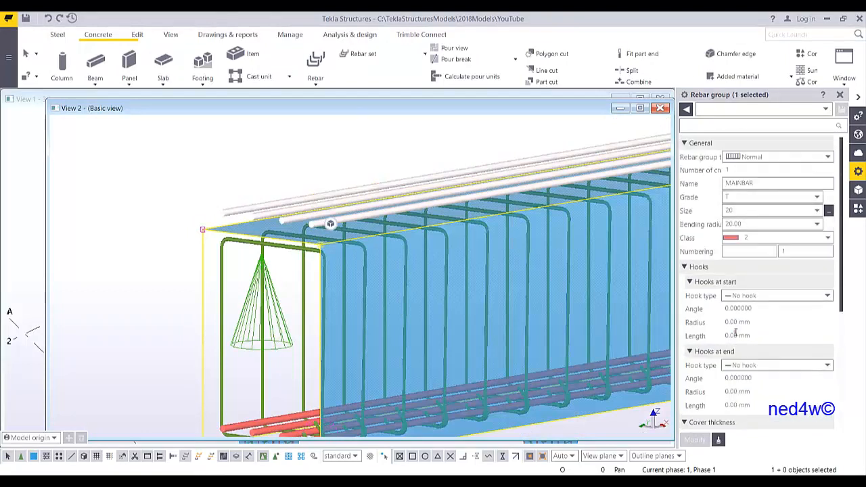
{"action": "scroll", "coordinate": [733, 387], "scroll_direction": "down", "scroll_amount": 3}
{"action": "scroll", "coordinate": [744, 381], "scroll_direction": "down", "scroll_amount": 1}
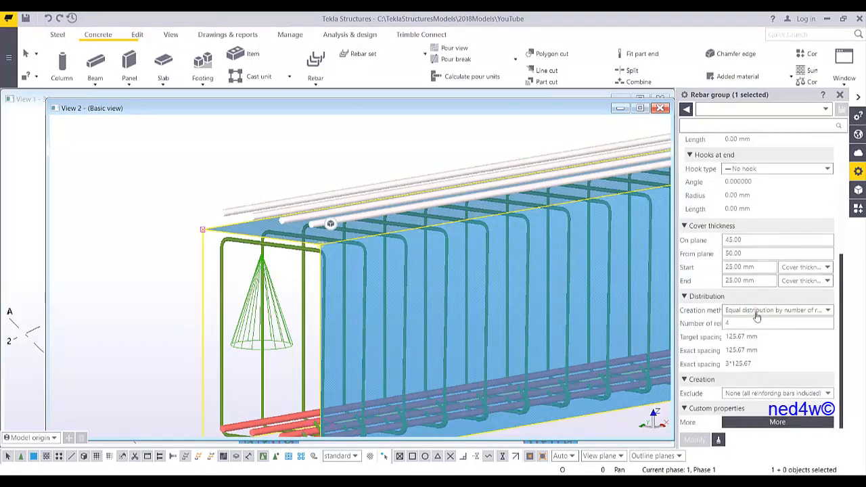
{"action": "left_click", "coordinate": [726, 240]}
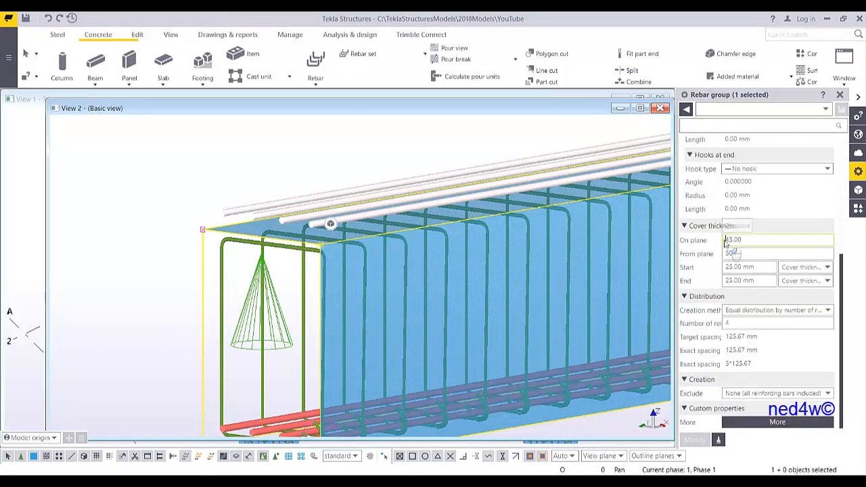
{"action": "type", "text": "-"}
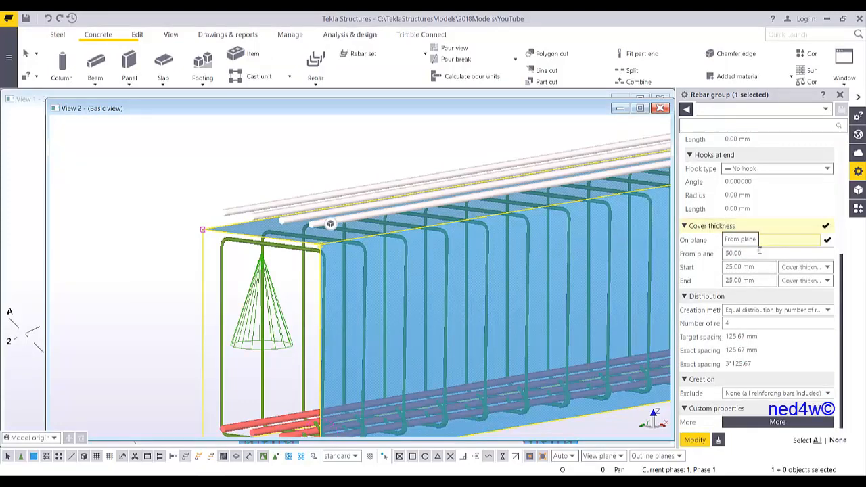
{"action": "key", "text": "Return"}
{"action": "left_click", "coordinate": [697, 443]}
{"action": "left_click", "coordinate": [262, 194]}
{"action": "mouse_move", "coordinate": [431, 317]}
{"action": "middle_mouse_down", "text": "ctrl"}
{"action": "mouse_move", "coordinate": [351, 329]}
{"action": "mouse_move", "coordinate": [464, 318]}
{"action": "mouse_move", "coordinate": [397, 320]}
{"action": "mouse_move", "coordinate": [426, 306]}
{"action": "mouse_move", "coordinate": [387, 302]}
{"action": "mouse_move", "coordinate": [414, 285]}
{"action": "middle_mouse_up", "text": "ctrl"}
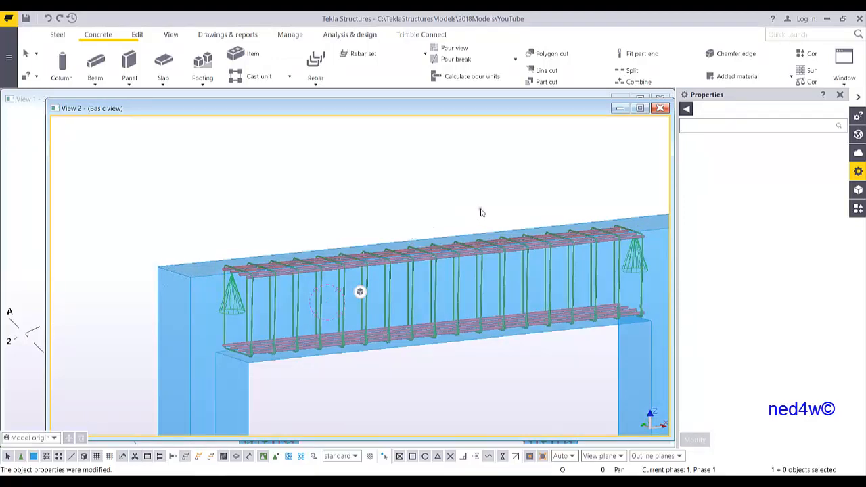
Step: In the 3D view of the frame, extend the beam's bottom bars into the column with a start cover of -100 mm
{"action": "scroll", "coordinate": [480, 212], "scroll_direction": "down", "scroll_amount": 2}
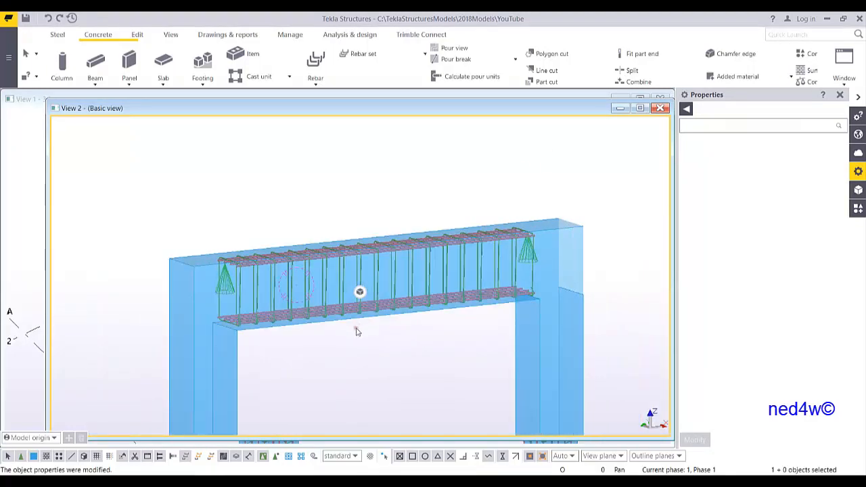
{"action": "scroll", "coordinate": [360, 329], "scroll_direction": "up", "scroll_amount": 2}
{"action": "left_click", "coordinate": [247, 305]}
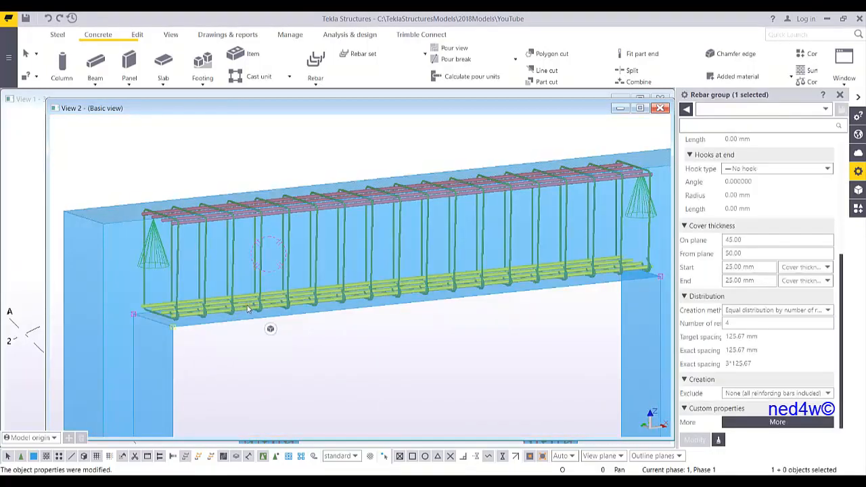
{"action": "scroll", "coordinate": [471, 191], "scroll_direction": "down", "scroll_amount": 2}
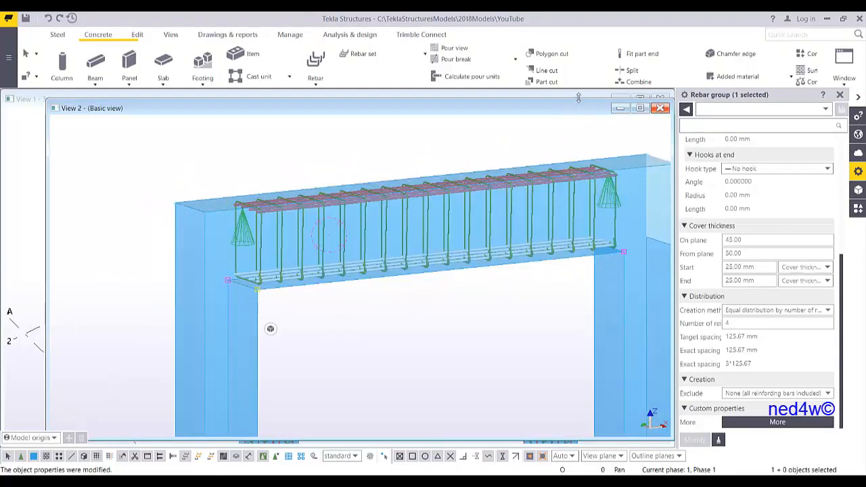
{"action": "left_click", "coordinate": [579, 97]}
{"action": "middle_click_drag", "start_coordinate": [344, 298], "coordinate": [393, 245]}
{"action": "scroll", "coordinate": [392, 245], "scroll_direction": "up", "scroll_amount": 4}
{"action": "mouse_move", "coordinate": [334, 250]}
{"action": "middle_mouse_down"}
{"action": "mouse_move", "coordinate": [339, 238]}
{"action": "mouse_move", "coordinate": [338, 251]}
{"action": "middle_mouse_up"}
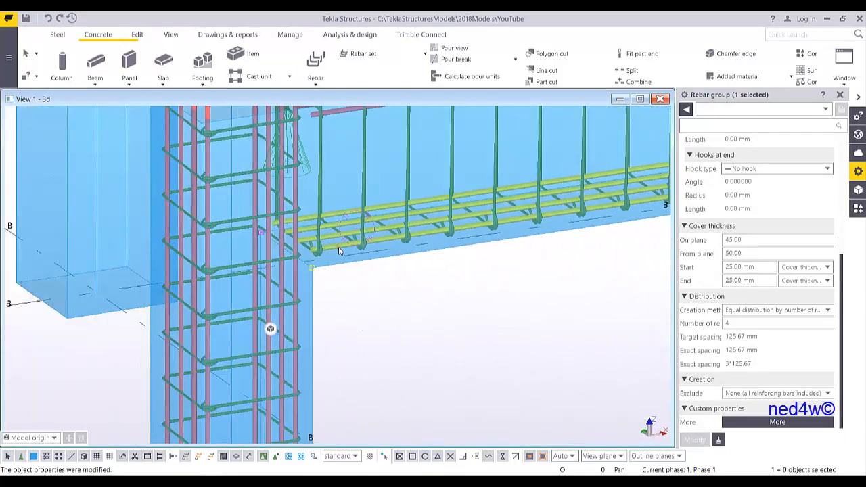
{"action": "left_click", "coordinate": [765, 269]}
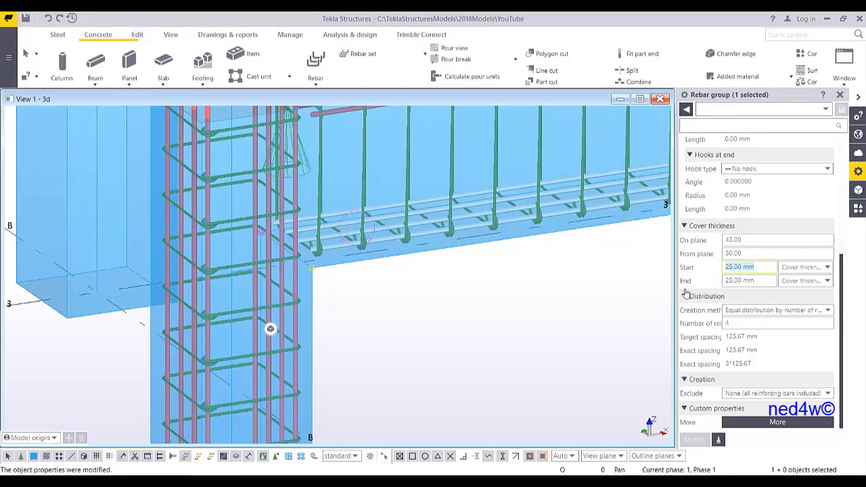
{"action": "type", "text": "-100"}
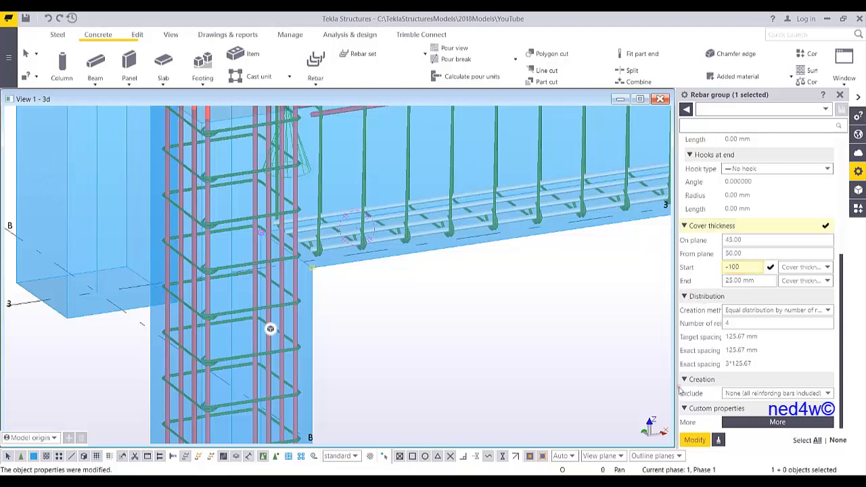
{"action": "left_click", "coordinate": [695, 439]}
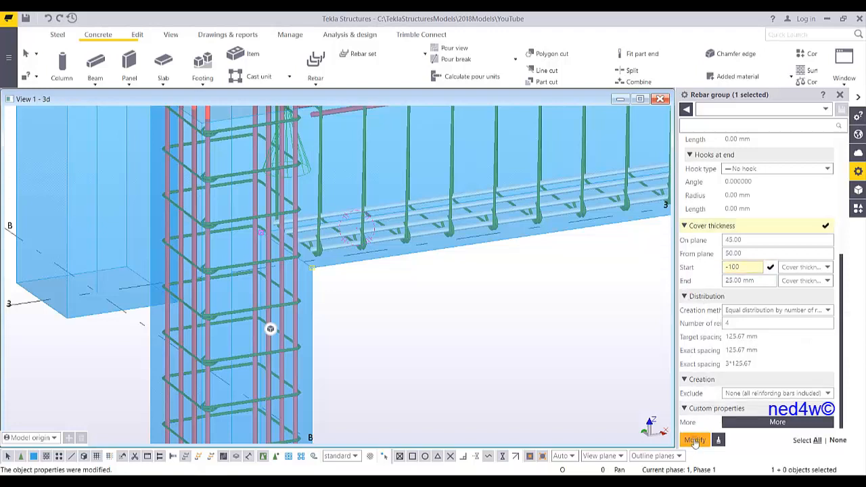
Step: Set the end cover of the beam's bottom bars to -100 mm and check how they enter the opposite column
{"action": "scroll", "coordinate": [295, 266], "scroll_direction": "up", "scroll_amount": 2}
{"action": "scroll", "coordinate": [296, 265], "scroll_direction": "up", "scroll_amount": 2}
{"action": "mouse_move", "coordinate": [298, 254]}
{"action": "middle_mouse_down", "text": "ctrl"}
{"action": "mouse_move", "coordinate": [251, 238]}
{"action": "mouse_move", "coordinate": [300, 254]}
{"action": "middle_mouse_up", "text": "ctrl"}
{"action": "left_click", "coordinate": [761, 277]}
{"action": "type", "text": "-100"}
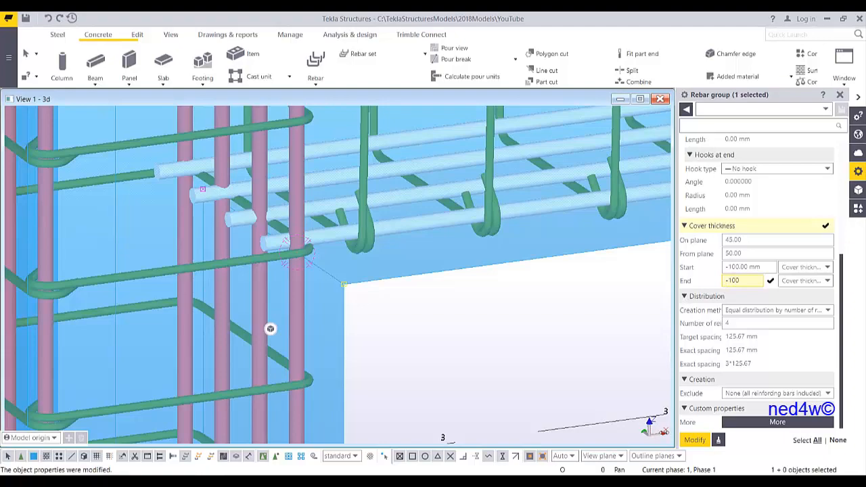
{"action": "left_click", "coordinate": [695, 440]}
{"action": "scroll", "coordinate": [503, 285], "scroll_direction": "down", "scroll_amount": 5}
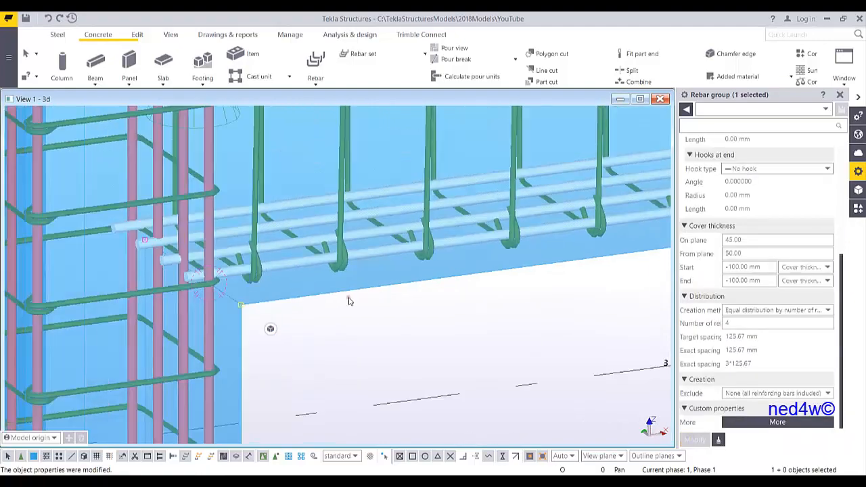
{"action": "middle_click_drag", "start_coordinate": [503, 284], "coordinate": [219, 311]}
{"action": "scroll", "coordinate": [387, 255], "scroll_direction": "up", "scroll_amount": 5}
{"action": "scroll", "coordinate": [402, 244], "scroll_direction": "down", "scroll_amount": 6}
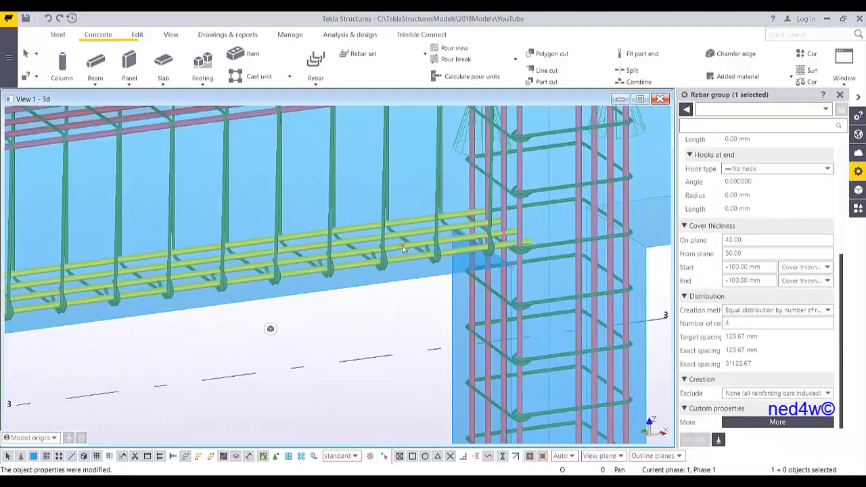
Step: Try a standard 90-degree hook at the start of the beam's bottom bars
{"action": "middle_click_drag", "start_coordinate": [369, 274], "coordinate": [475, 254]}
{"action": "middle_click_drag", "start_coordinate": [139, 277], "coordinate": [406, 289]}
{"action": "scroll", "coordinate": [341, 239], "scroll_direction": "up", "scroll_amount": 5}
{"action": "scroll", "coordinate": [292, 249], "scroll_direction": "down", "scroll_amount": 4}
{"action": "scroll", "coordinate": [260, 244], "scroll_direction": "up", "scroll_amount": 4}
{"action": "scroll", "coordinate": [768, 272], "scroll_direction": "up", "scroll_amount": 5}
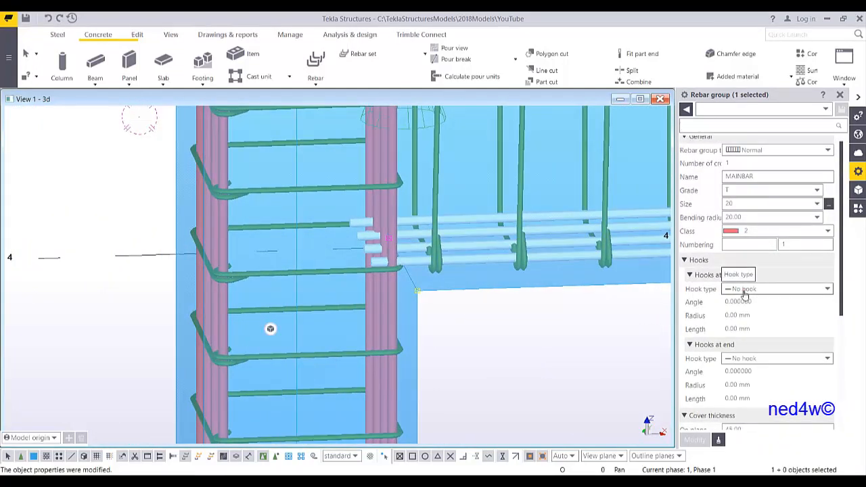
{"action": "left_click", "coordinate": [780, 290]}
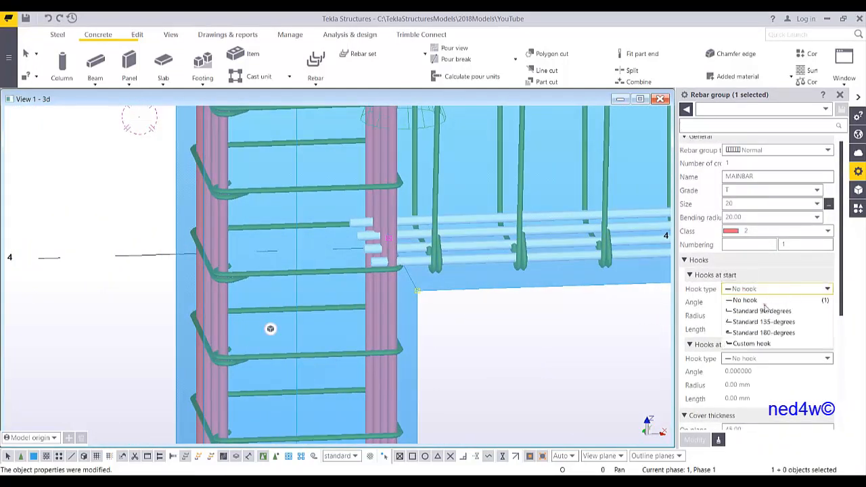
{"action": "left_click", "coordinate": [763, 311]}
{"action": "left_click", "coordinate": [694, 439]}
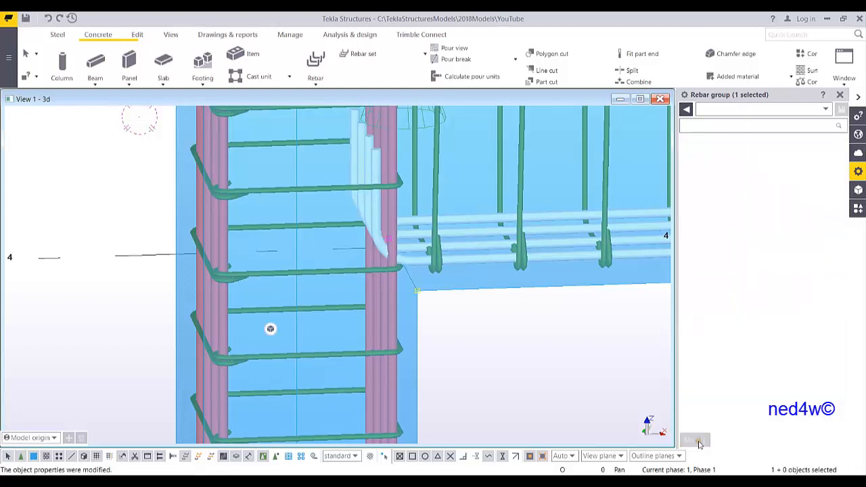
Step: Give the bottom bars a custom start hook with angle -90, radius 20 mm and length 200 mm
{"action": "left_click", "coordinate": [778, 289]}
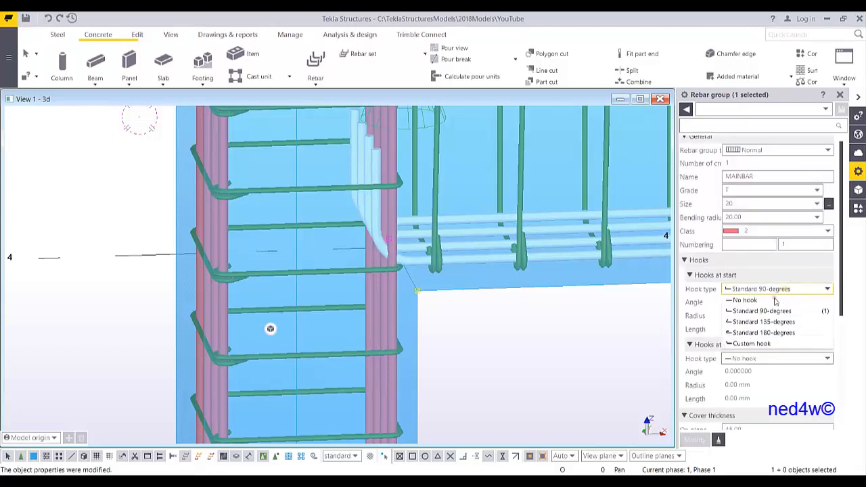
{"action": "left_click", "coordinate": [755, 344]}
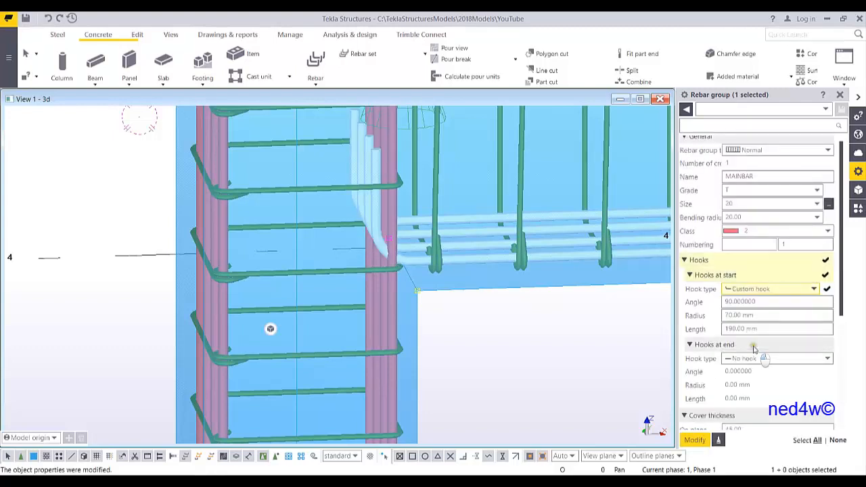
{"action": "left_click", "coordinate": [731, 305]}
{"action": "key", "text": "Tab"}
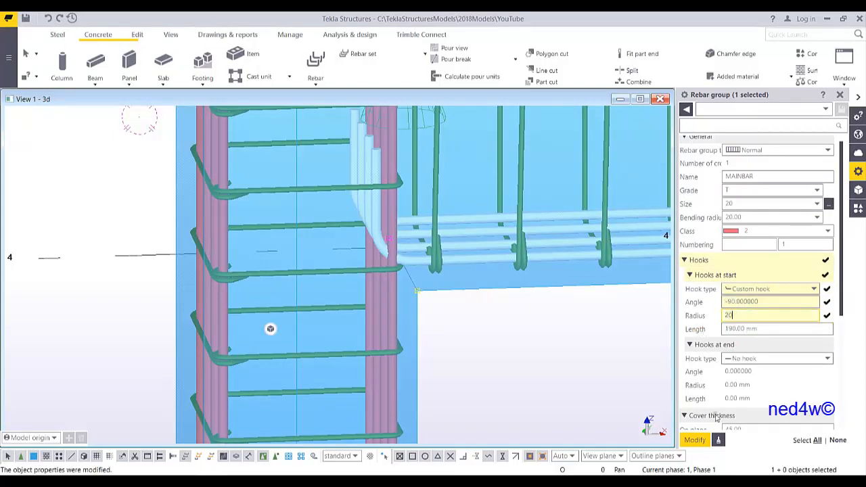
{"action": "left_click_drag", "start_coordinate": [763, 330], "coordinate": [749, 335]}
{"action": "type", "text": "200"}
{"action": "left_click", "coordinate": [699, 442]}
{"action": "scroll", "coordinate": [398, 346], "scroll_direction": "down", "scroll_amount": 3}
{"action": "middle_click_drag", "start_coordinate": [398, 346], "coordinate": [398, 325], "text": "ctrl"}
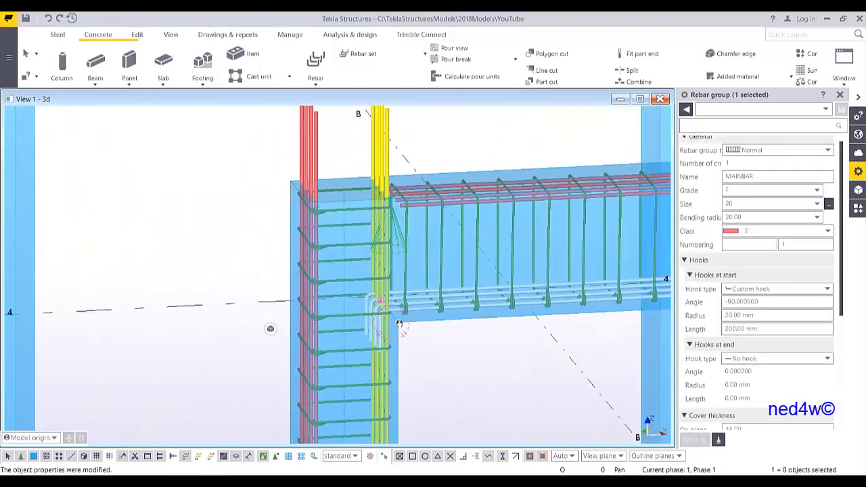
{"action": "scroll", "coordinate": [398, 325], "scroll_direction": "up", "scroll_amount": 6}
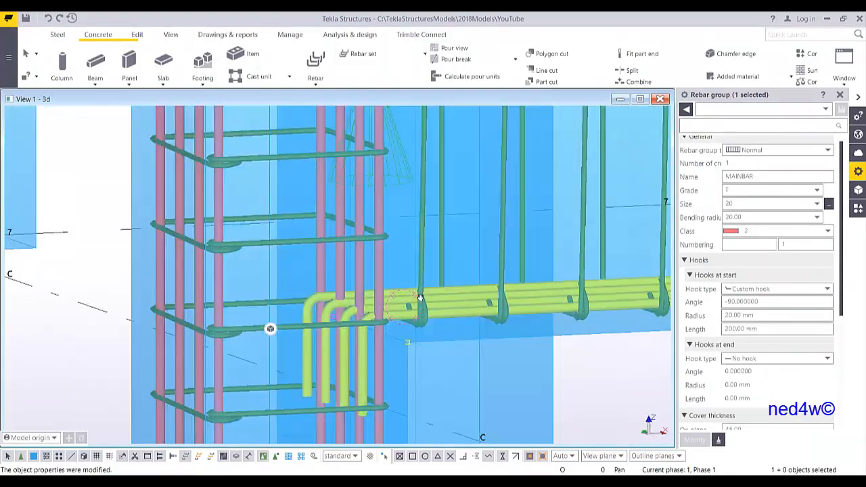
Step: Give the beam's bottom bars a custom end hook with angle -90, radius 20 mm and length 200 mm
{"action": "mouse_move", "coordinate": [420, 298]}
{"action": "middle_mouse_down", "text": "ctrl"}
{"action": "mouse_move", "coordinate": [363, 331]}
{"action": "mouse_move", "coordinate": [451, 294]}
{"action": "mouse_move", "coordinate": [481, 251]}
{"action": "middle_mouse_up", "text": "ctrl"}
{"action": "scroll", "coordinate": [396, 314], "scroll_direction": "down", "scroll_amount": 3}
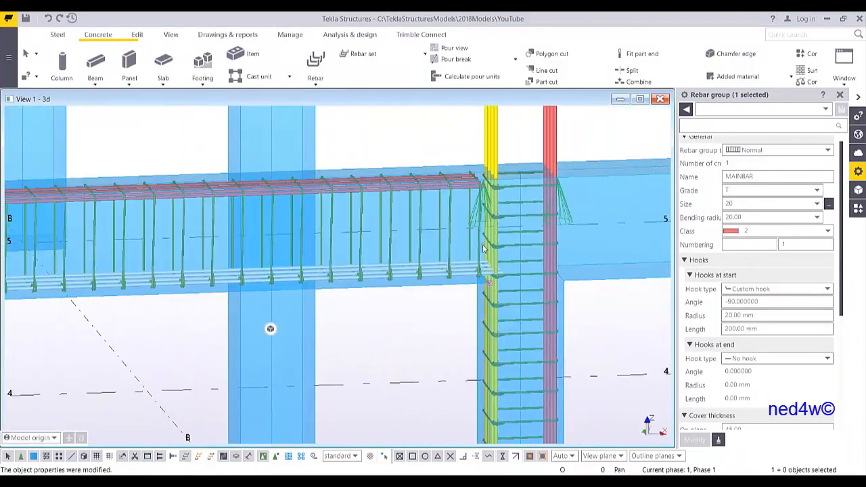
{"action": "scroll", "coordinate": [481, 250], "scroll_direction": "up", "scroll_amount": 6}
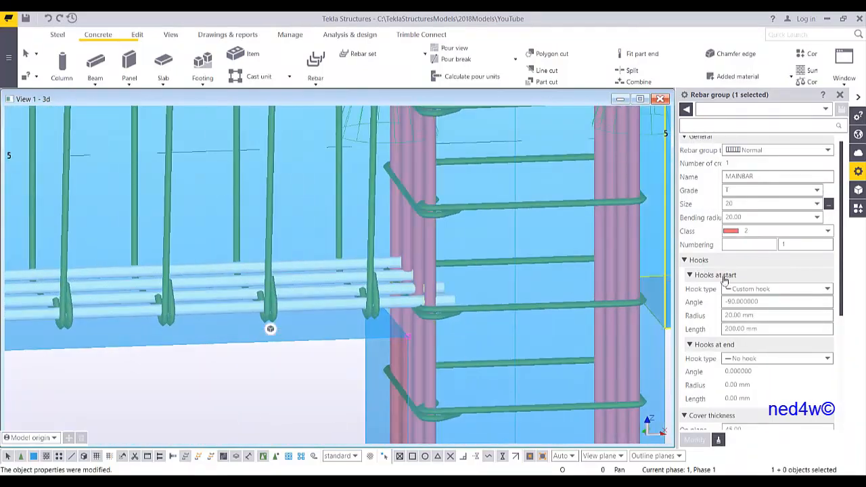
{"action": "left_click", "coordinate": [770, 358]}
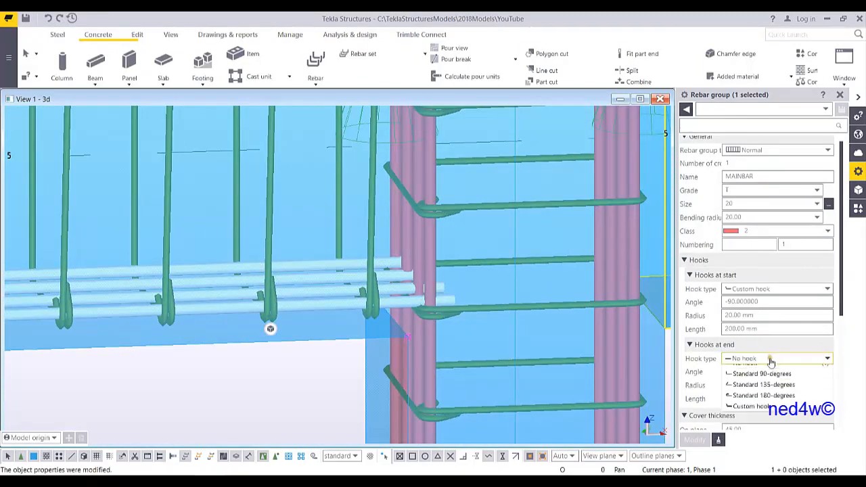
{"action": "left_click", "coordinate": [760, 373]}
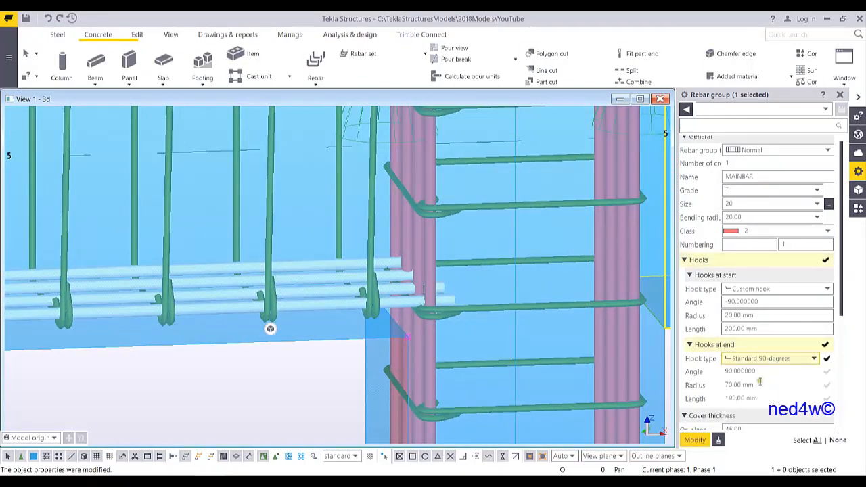
{"action": "left_click", "coordinate": [765, 346]}
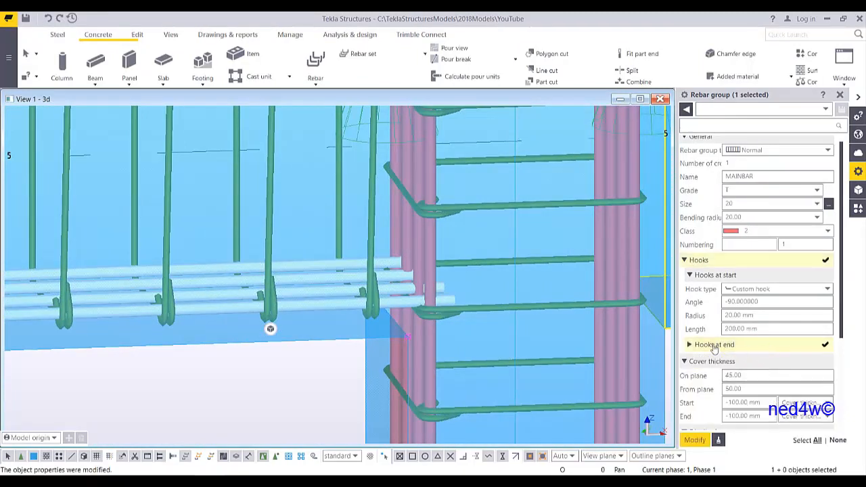
{"action": "left_click", "coordinate": [688, 346]}
{"action": "left_click", "coordinate": [758, 359]}
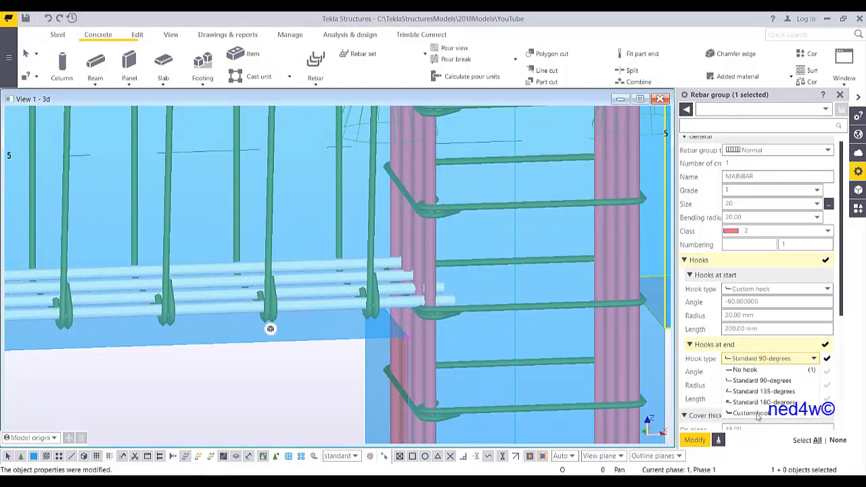
{"action": "left_click", "coordinate": [754, 414]}
{"action": "type", "text": "-"}
{"action": "key", "text": "Tab"}
{"action": "type", "text": "20"}
{"action": "key", "text": "Tab"}
{"action": "left_click", "coordinate": [693, 443]}
{"action": "scroll", "coordinate": [470, 367], "scroll_direction": "down", "scroll_amount": 3}
{"action": "middle_click_drag", "start_coordinate": [469, 367], "coordinate": [369, 321]}
{"action": "scroll", "coordinate": [501, 291], "scroll_direction": "down", "scroll_amount": 2}
{"action": "scroll", "coordinate": [378, 315], "scroll_direction": "up", "scroll_amount": 10}
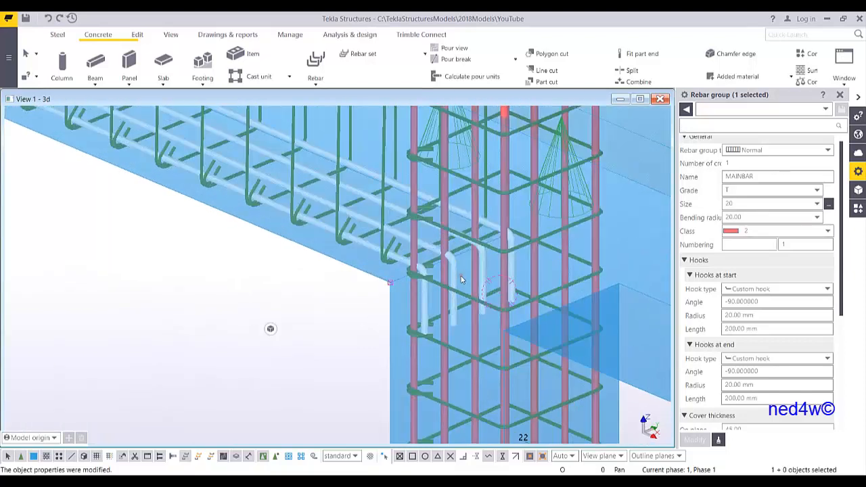
{"action": "scroll", "coordinate": [466, 250], "scroll_direction": "up", "scroll_amount": 3}
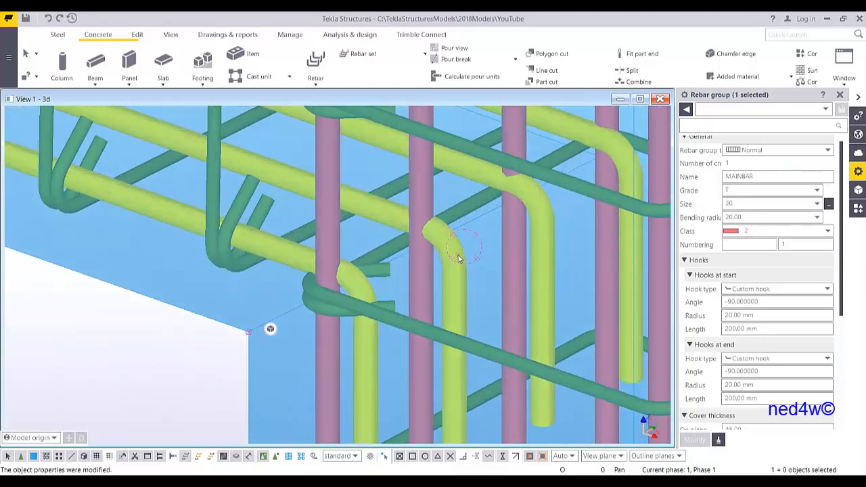
Step: Set the number of bottom bars in the beam to 5
{"action": "scroll", "coordinate": [763, 385], "scroll_direction": "down", "scroll_amount": 3}
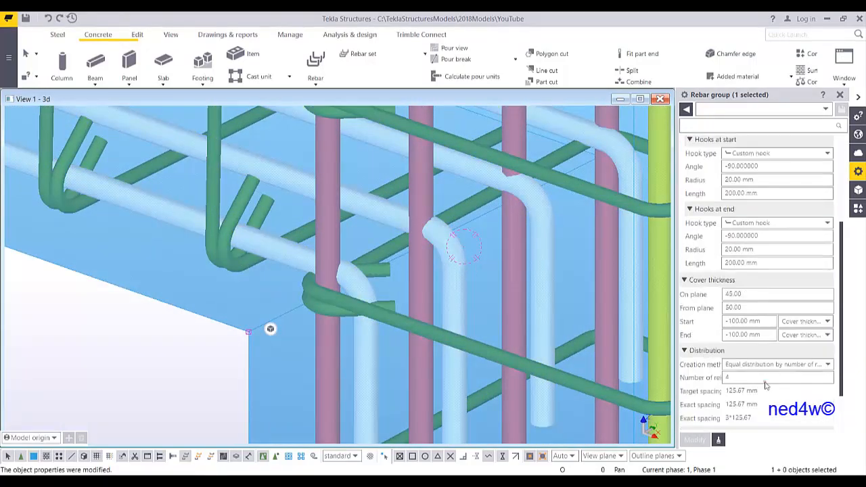
{"action": "left_click", "coordinate": [764, 377]}
{"action": "key", "text": "BackSpace"}
{"action": "type", "text": "5"}
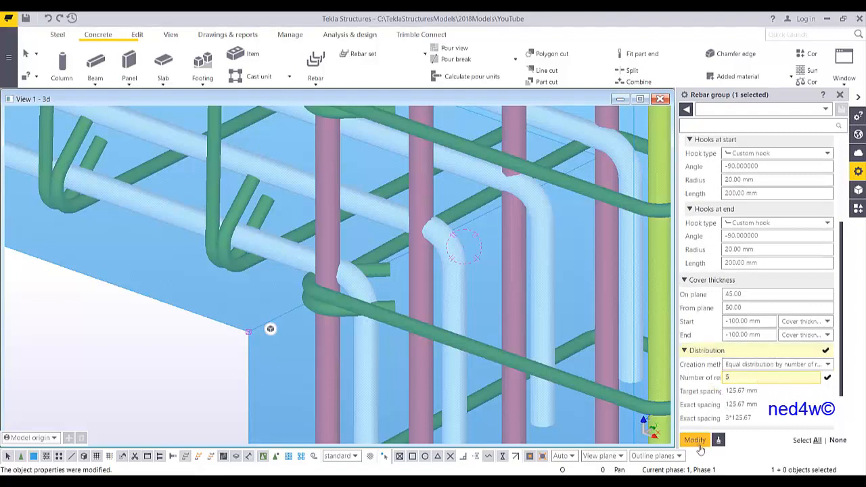
{"action": "left_click", "coordinate": [697, 441]}
Step: Select the beam's top main bars and set their number to 3
{"action": "scroll", "coordinate": [469, 316], "scroll_direction": "down", "scroll_amount": 5}
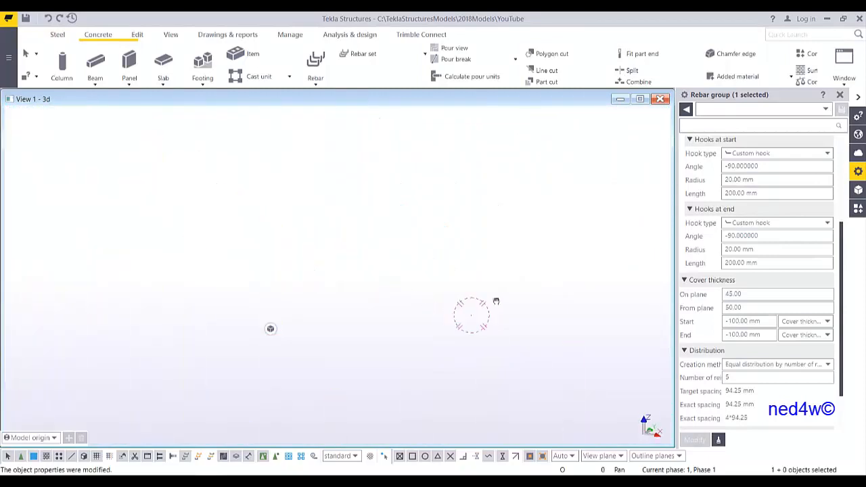
{"action": "middle_click_drag", "start_coordinate": [492, 192], "coordinate": [438, 218]}
{"action": "scroll", "coordinate": [601, 244], "scroll_direction": "up", "scroll_amount": 2}
{"action": "middle_click_drag", "start_coordinate": [600, 244], "coordinate": [466, 347]}
{"action": "scroll", "coordinate": [443, 245], "scroll_direction": "up", "scroll_amount": 5}
{"action": "scroll", "coordinate": [444, 245], "scroll_direction": "up", "scroll_amount": 1}
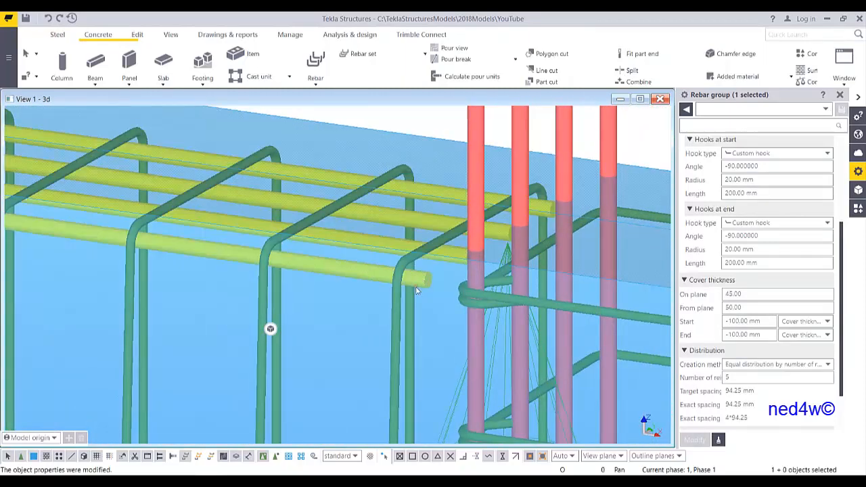
{"action": "left_click", "coordinate": [469, 302]}
{"action": "left_click_drag", "start_coordinate": [737, 380], "coordinate": [714, 383]}
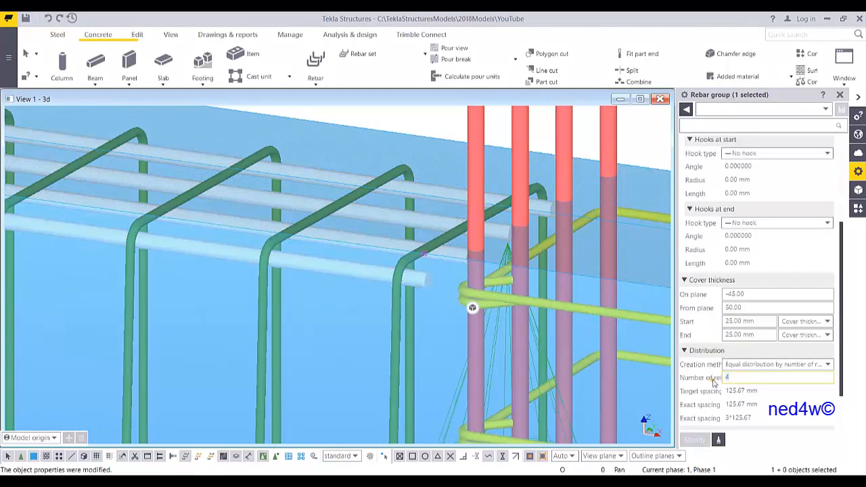
{"action": "type", "text": "3"}
{"action": "key", "text": "Return"}
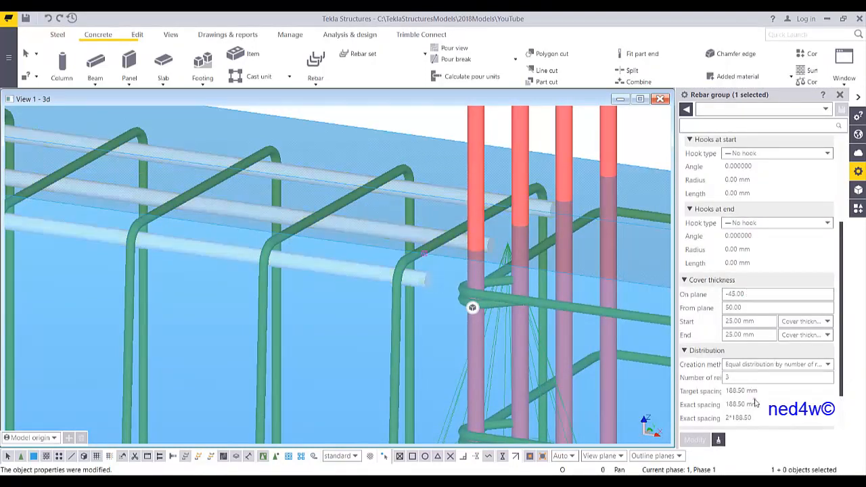
Step: Extend the beam's top bars into both columns with start and end covers of -400 mm
{"action": "scroll", "coordinate": [780, 404], "scroll_direction": "down", "scroll_amount": 2}
{"action": "scroll", "coordinate": [753, 320], "scroll_direction": "up", "scroll_amount": 6}
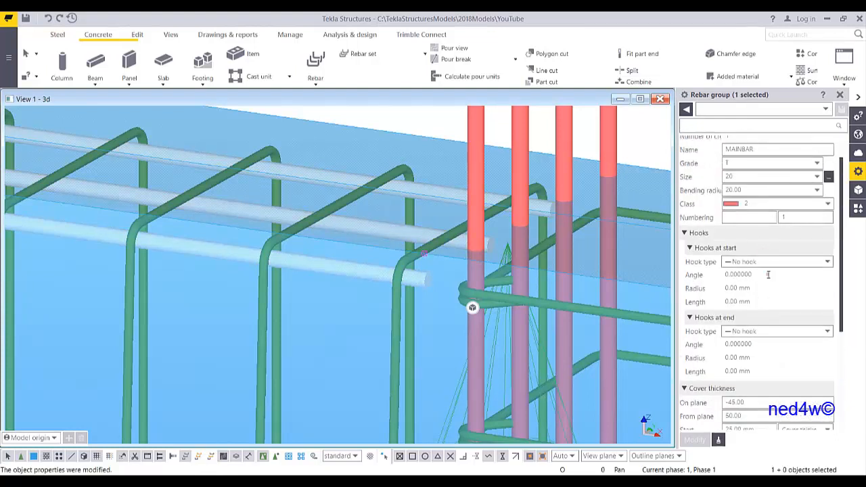
{"action": "scroll", "coordinate": [756, 357], "scroll_direction": "down", "scroll_amount": 2}
{"action": "scroll", "coordinate": [729, 331], "scroll_direction": "down", "scroll_amount": 2}
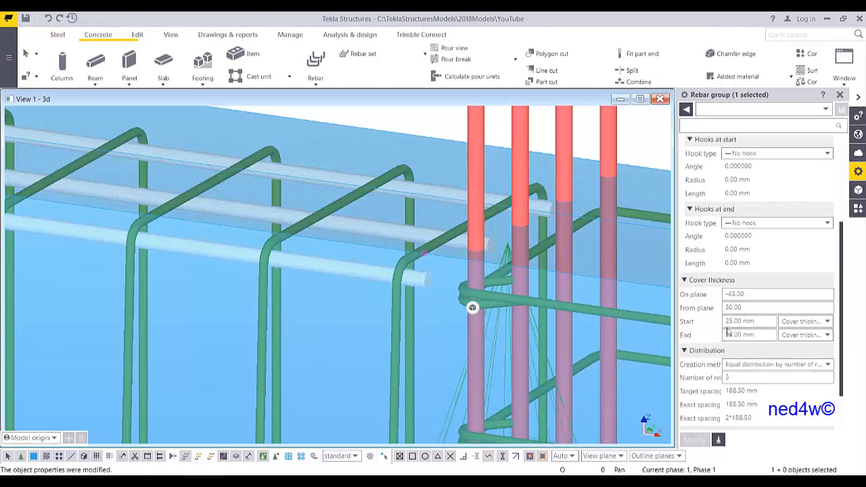
{"action": "scroll", "coordinate": [744, 327], "scroll_direction": "down", "scroll_amount": 2}
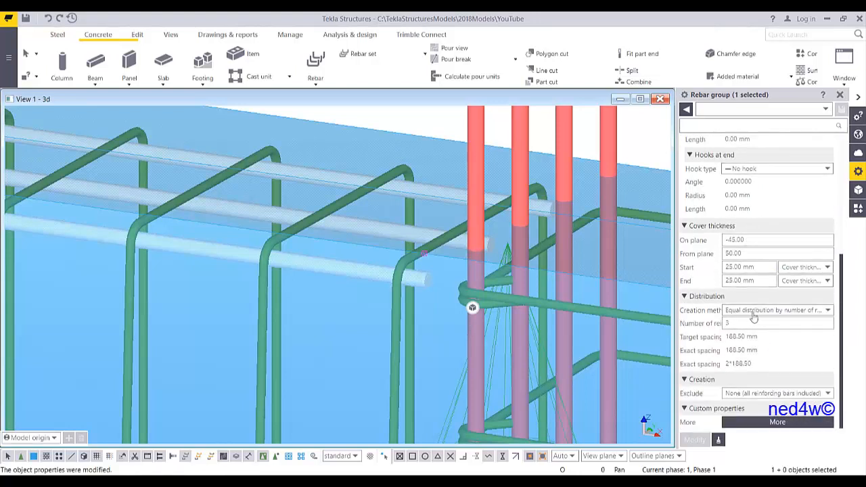
{"action": "scroll", "coordinate": [425, 277], "scroll_direction": "down", "scroll_amount": 3}
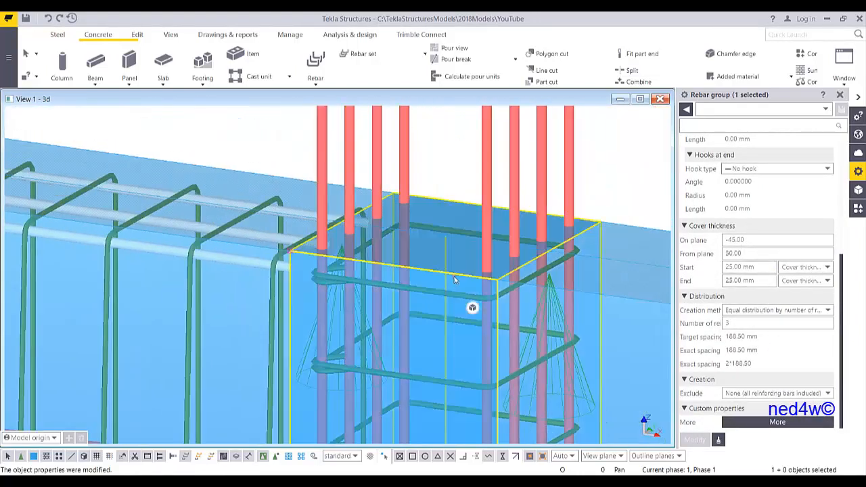
{"action": "double_click", "coordinate": [740, 267]}
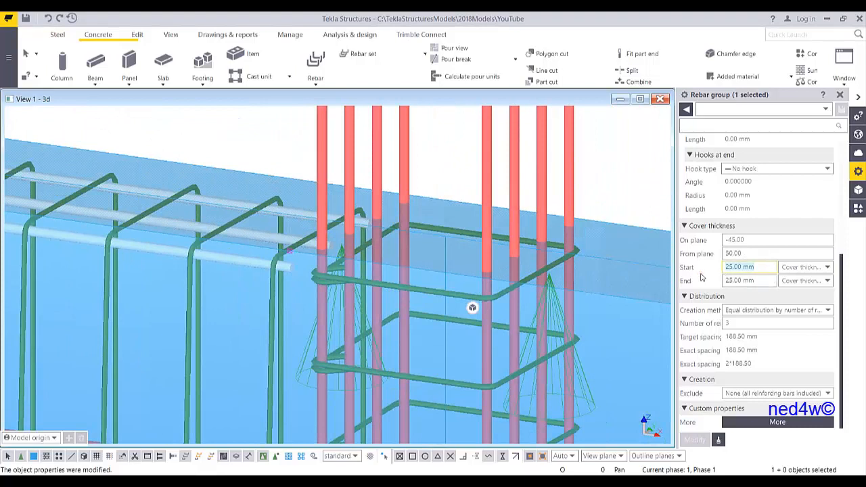
{"action": "type", "text": "-400"}
{"action": "double_click", "coordinate": [767, 280]}
{"action": "type", "text": "-400"}
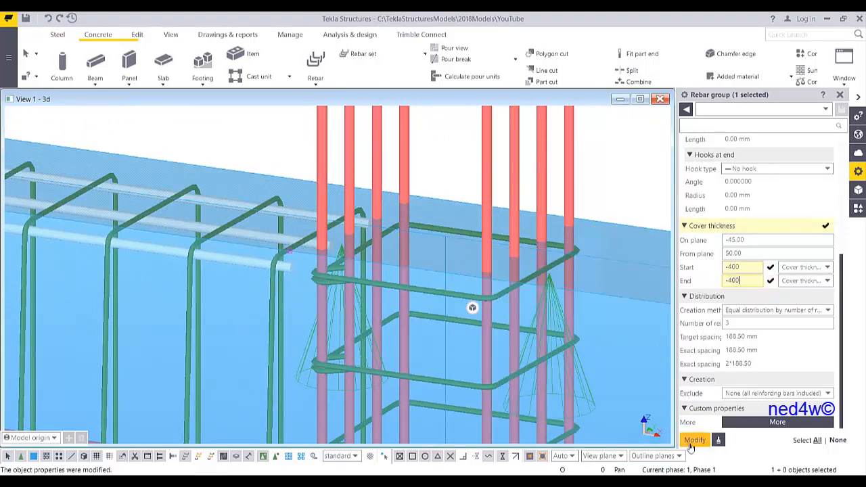
{"action": "left_click", "coordinate": [689, 441]}
{"action": "middle_click_drag", "start_coordinate": [461, 322], "coordinate": [590, 290]}
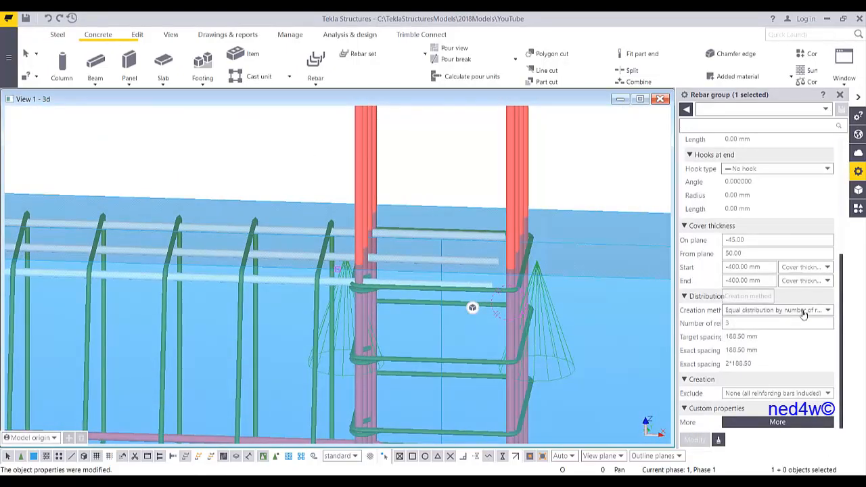
Step: Give the top bars custom hooks with an angle of -90 at both the start and the end
{"action": "scroll", "coordinate": [757, 223], "scroll_direction": "up", "scroll_amount": 3}
{"action": "left_click", "coordinate": [778, 181]}
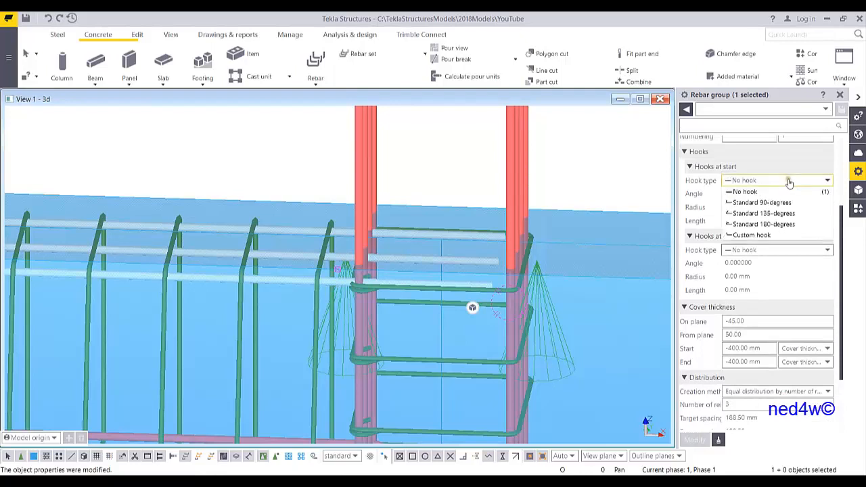
{"action": "left_click", "coordinate": [751, 203]}
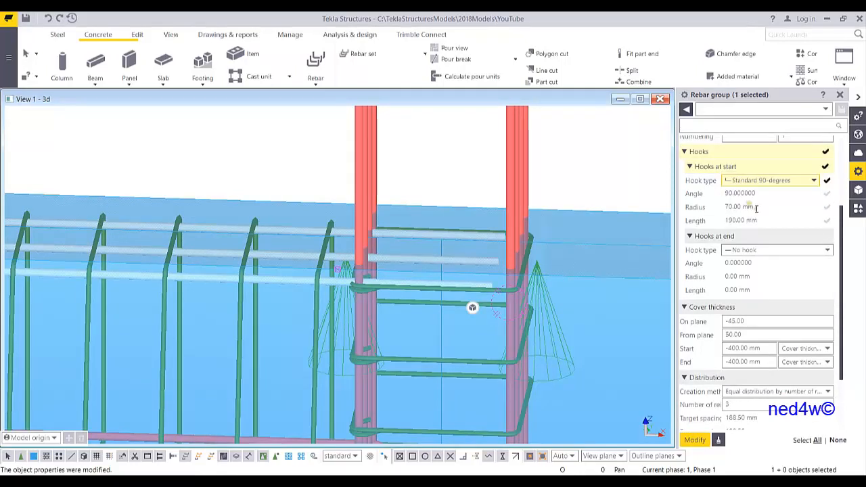
{"action": "left_click", "coordinate": [766, 250]}
{"action": "left_click", "coordinate": [757, 272]}
{"action": "left_click", "coordinate": [771, 181]}
{"action": "left_click", "coordinate": [750, 236]}
{"action": "left_click", "coordinate": [760, 250]}
{"action": "left_click", "coordinate": [756, 312]}
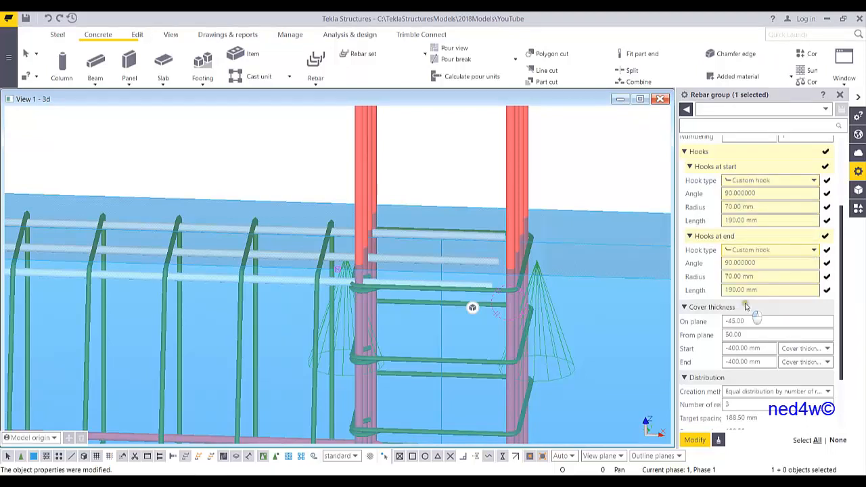
{"action": "left_click", "coordinate": [727, 193]}
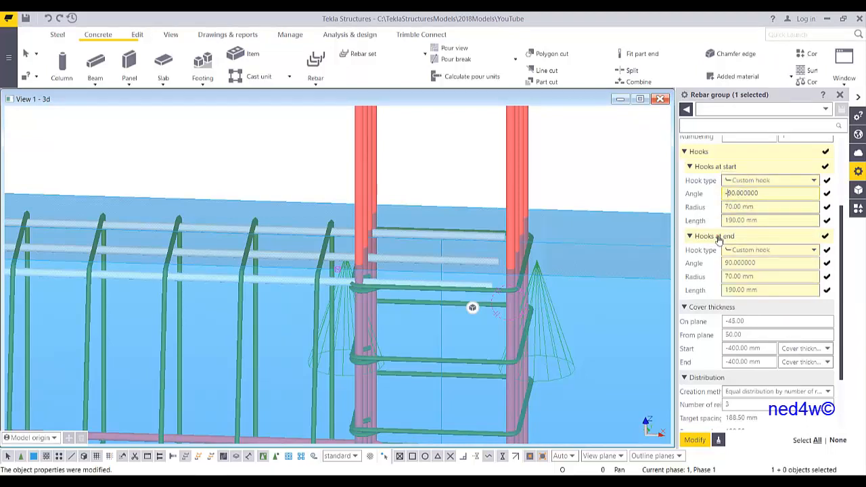
{"action": "left_click", "coordinate": [726, 263]}
{"action": "type", "text": "-"}
{"action": "left_click", "coordinate": [696, 440]}
Step: Set the top bars' start and end hooks to radius 20 mm and length 400 mm
{"action": "triple_click", "coordinate": [758, 206]}
{"action": "type", "text": "20"}
{"action": "key", "text": "Tab"}
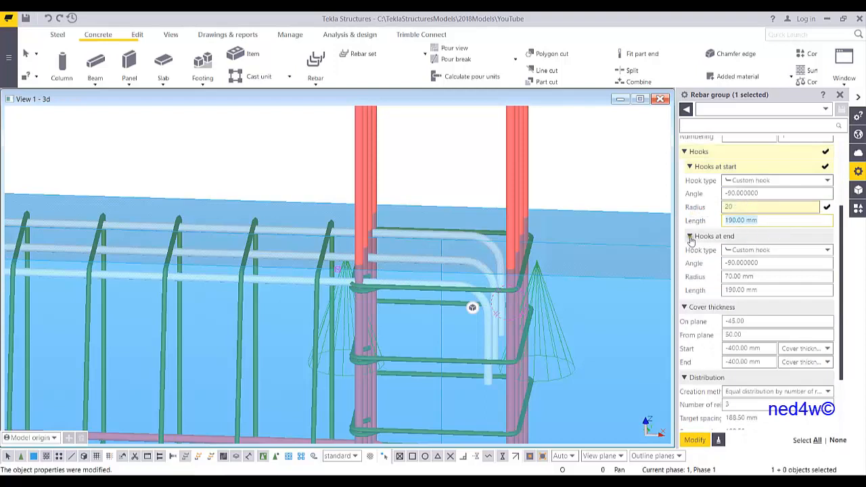
{"action": "type", "text": "400"}
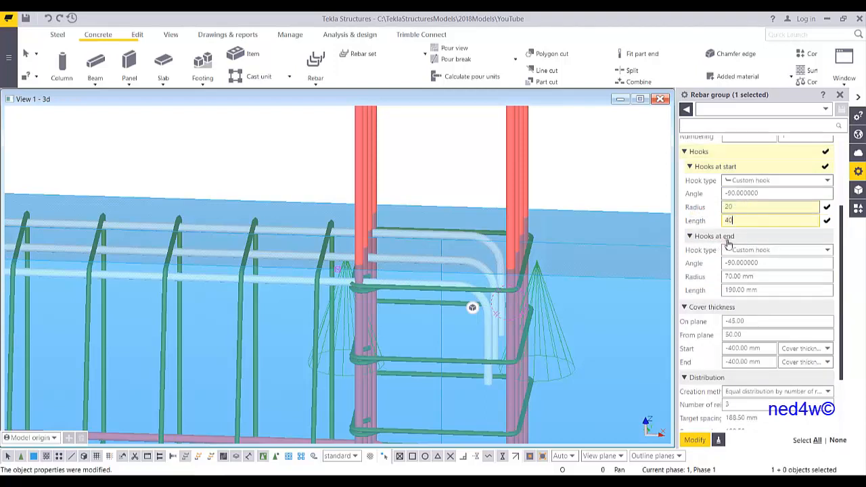
{"action": "triple_click", "coordinate": [762, 276]}
{"action": "type", "text": "20"}
{"action": "key", "text": "Tab"}
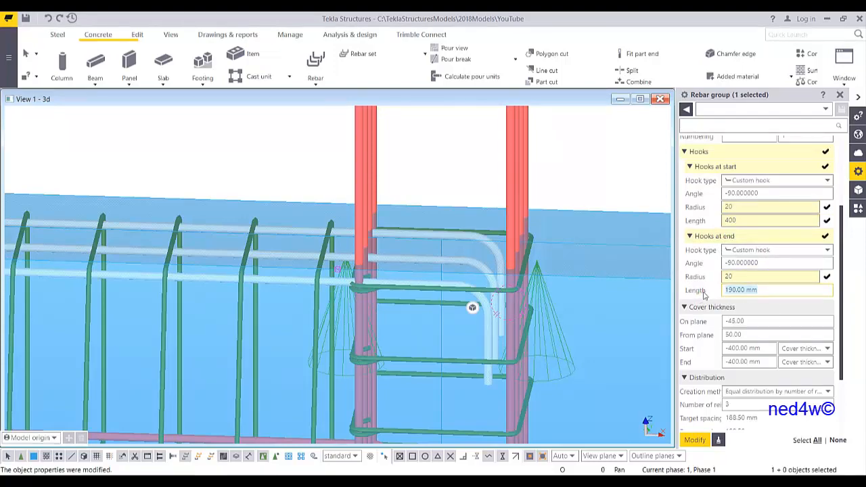
{"action": "type", "text": "400"}
{"action": "left_click", "coordinate": [695, 440]}
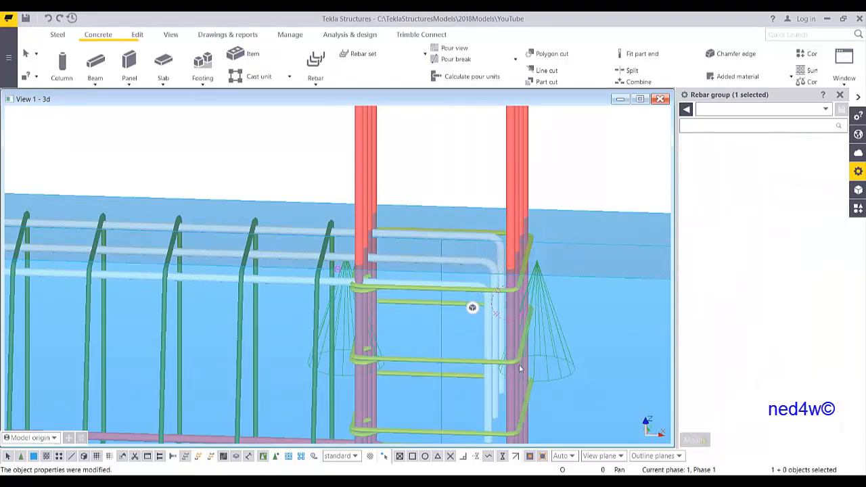
Step: Examine how the hooked top bars sit inside the columns at both ends of the beam
{"action": "scroll", "coordinate": [560, 252], "scroll_direction": "down", "scroll_amount": 2}
{"action": "middle_click_drag", "start_coordinate": [560, 253], "coordinate": [418, 294], "text": "ctrl"}
{"action": "scroll", "coordinate": [418, 295], "scroll_direction": "down", "scroll_amount": 1}
{"action": "scroll", "coordinate": [225, 267], "scroll_direction": "up", "scroll_amount": 1}
{"action": "left_click", "coordinate": [237, 194]}
{"action": "middle_click_drag", "start_coordinate": [178, 260], "coordinate": [467, 242]}
{"action": "scroll", "coordinate": [328, 257], "scroll_direction": "up", "scroll_amount": 2}
{"action": "scroll", "coordinate": [478, 190], "scroll_direction": "up", "scroll_amount": 2}
{"action": "scroll", "coordinate": [468, 236], "scroll_direction": "up", "scroll_amount": 2}
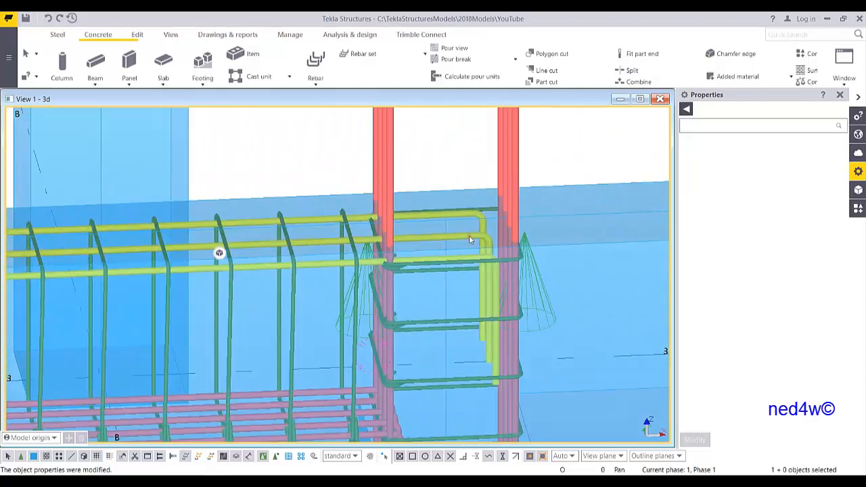
Step: Set the top bars' start and end covers to -200 mm and check the reinforced beam between its columns
{"action": "scroll", "coordinate": [459, 238], "scroll_direction": "down", "scroll_amount": 3}
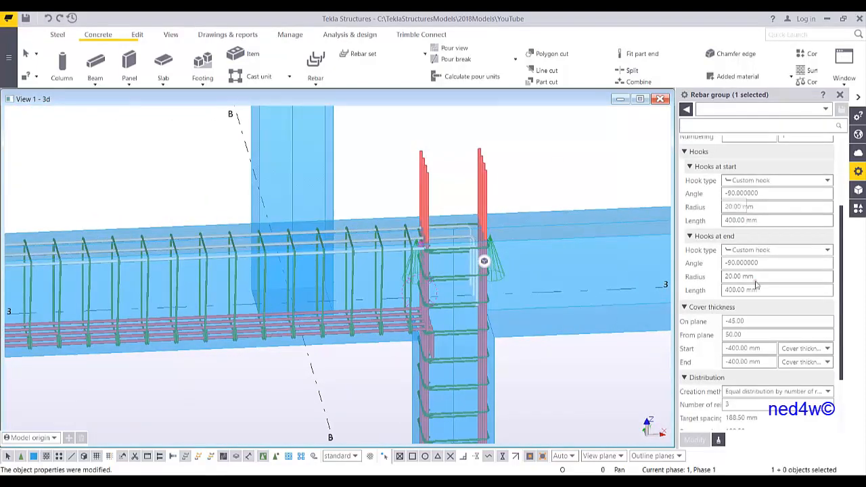
{"action": "left_click", "coordinate": [730, 348]}
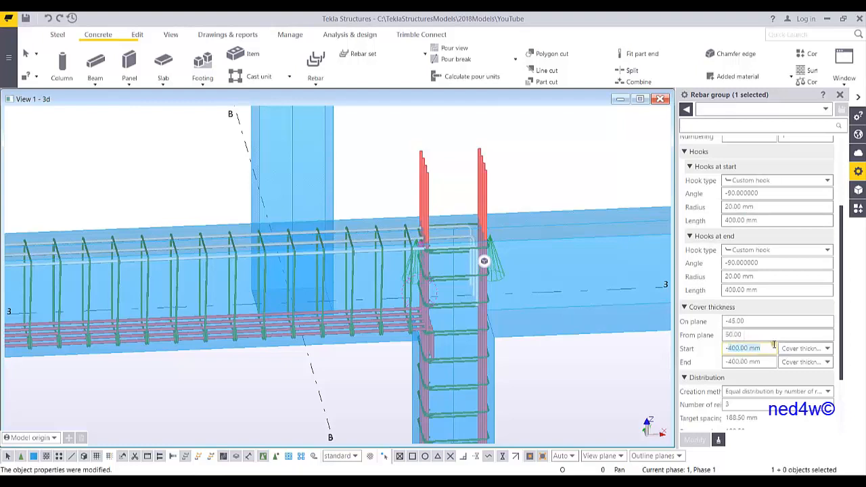
{"action": "type", "text": "200"}
{"action": "left_click_drag", "start_coordinate": [728, 362], "coordinate": [772, 359]}
{"action": "type", "text": "200"}
{"action": "left_click", "coordinate": [695, 440]}
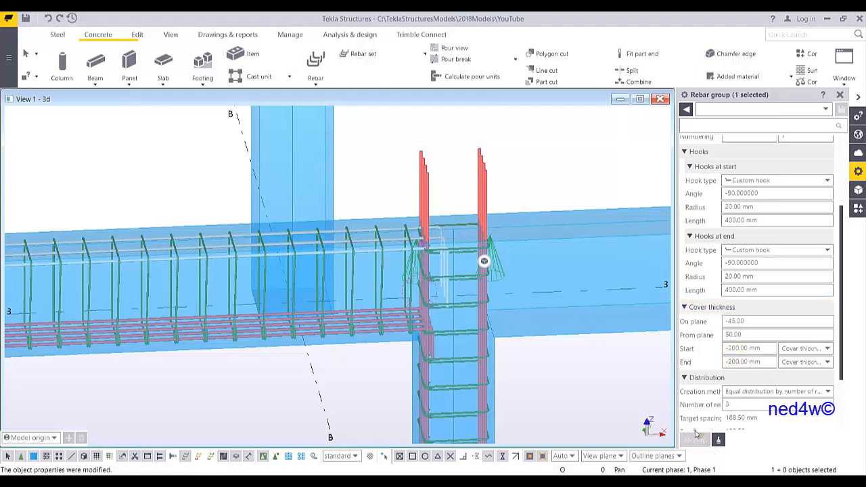
{"action": "mouse_move", "coordinate": [486, 334]}
{"action": "middle_mouse_down", "text": "ctrl"}
{"action": "mouse_move", "coordinate": [550, 271]}
{"action": "mouse_move", "coordinate": [460, 247]}
{"action": "mouse_move", "coordinate": [457, 225]}
{"action": "middle_mouse_up", "text": "ctrl"}
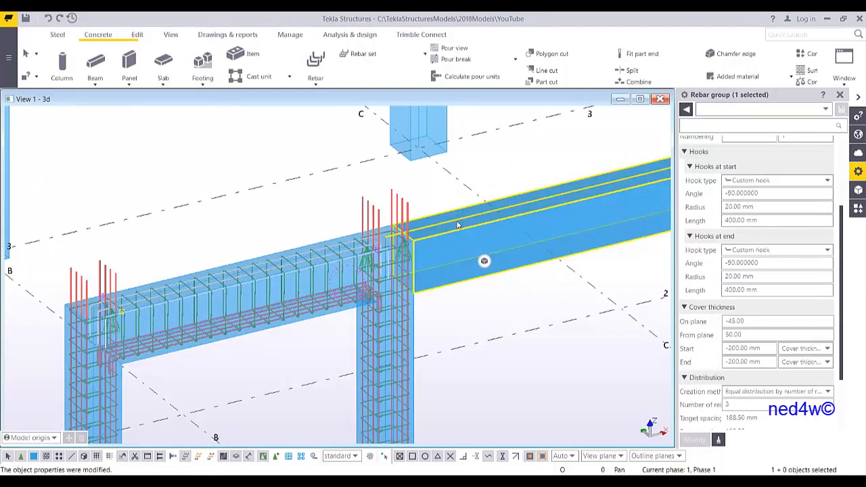
{"action": "middle_click_drag", "start_coordinate": [314, 291], "coordinate": [314, 262]}
{"action": "scroll", "coordinate": [314, 262], "scroll_direction": "up", "scroll_amount": 3}
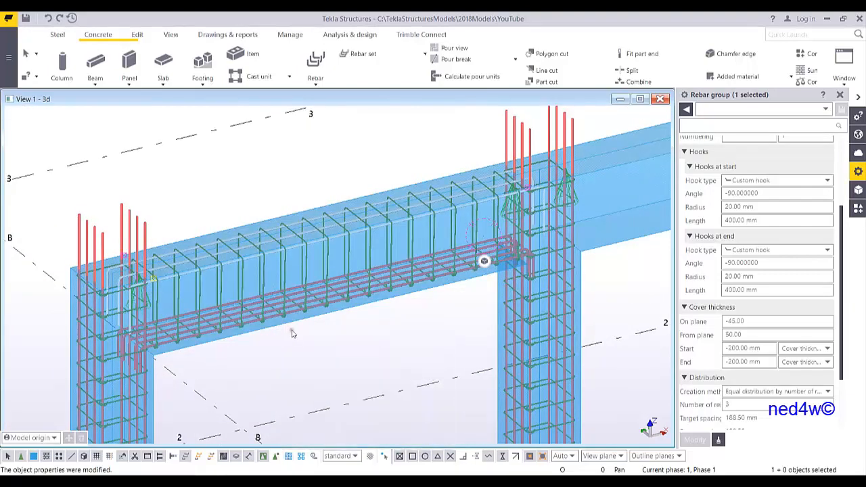
{"action": "scroll", "coordinate": [323, 310], "scroll_direction": "up", "scroll_amount": 2}
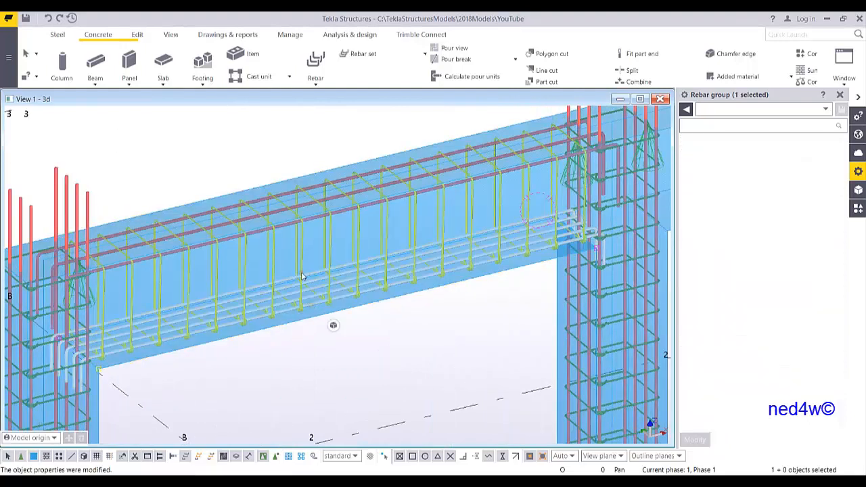
{"action": "left_click", "coordinate": [316, 219], "text": "ctrl"}
{"action": "left_click", "coordinate": [316, 220], "text": "ctrl"}
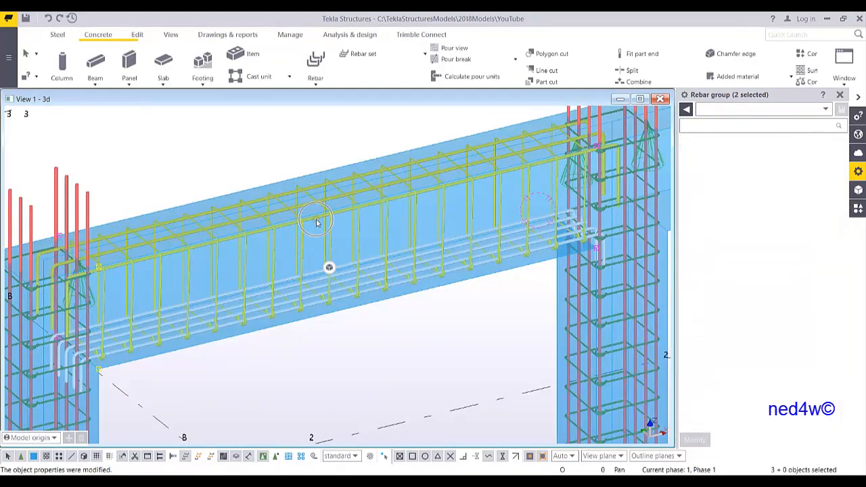
{"action": "right_click", "coordinate": [316, 220]}
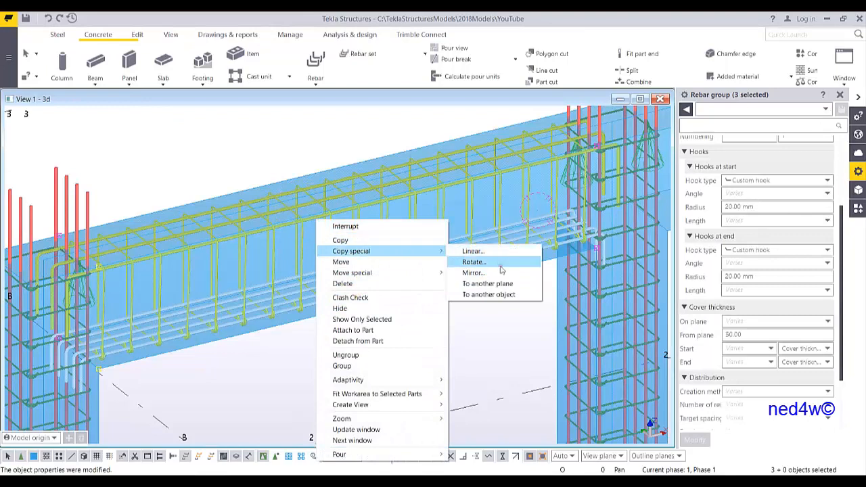
{"action": "right_click", "coordinate": [322, 109]}
{"action": "left_click", "coordinate": [345, 120]}
Step: Copy all content of the reinforced beam's cast unit to the other two beams of the same frame along grid line 1
{"action": "left_click", "coordinate": [288, 456]}
{"action": "left_click", "coordinate": [335, 316]}
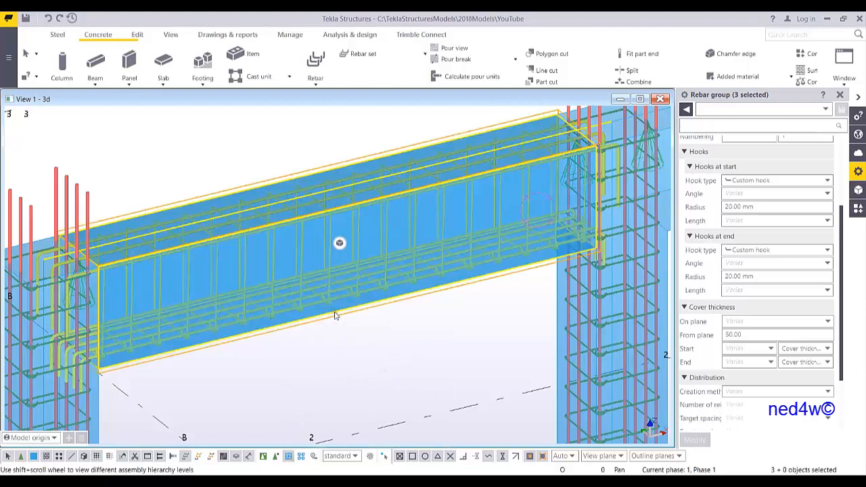
{"action": "right_click", "coordinate": [335, 316]}
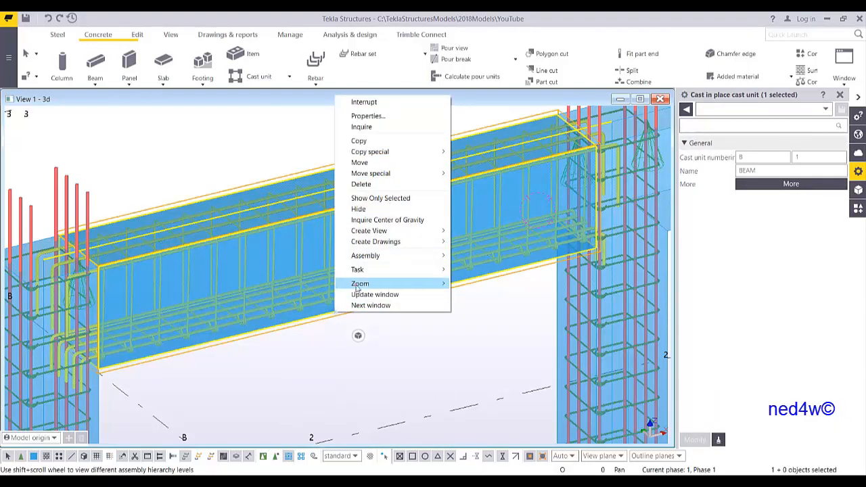
{"action": "mouse_move", "coordinate": [384, 153]}
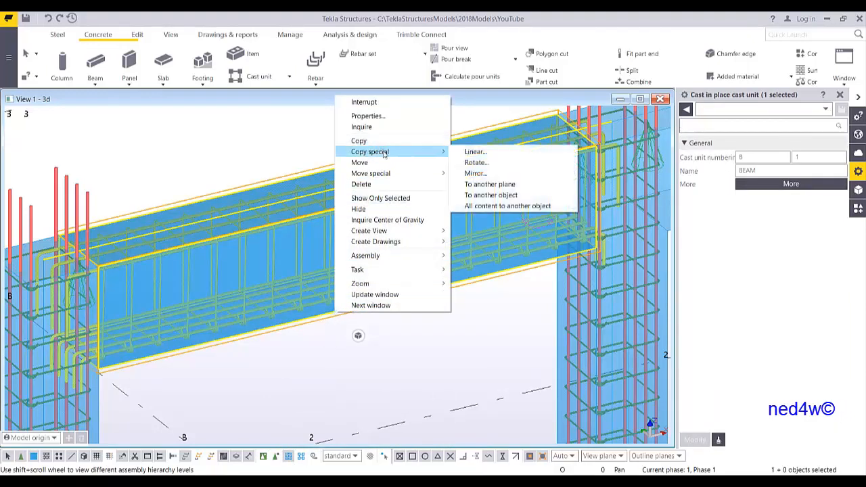
{"action": "left_click", "coordinate": [506, 206]}
{"action": "scroll", "coordinate": [479, 251], "scroll_direction": "down", "scroll_amount": 6}
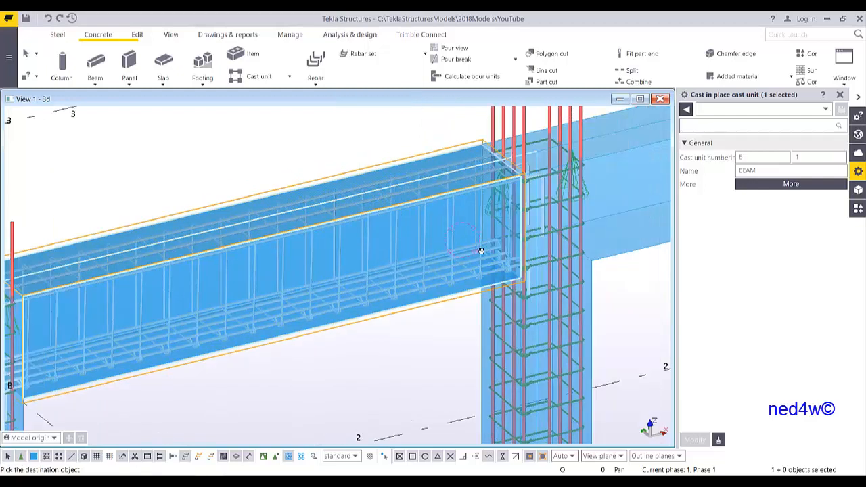
{"action": "left_click", "coordinate": [489, 234]}
{"action": "middle_click_drag", "start_coordinate": [559, 213], "coordinate": [377, 249]}
{"action": "left_click", "coordinate": [507, 223]}
{"action": "right_click", "coordinate": [477, 143]}
{"action": "left_click", "coordinate": [493, 152]}
Step: Examine how the copied beam bars and stirrups meet the column reinforcement at the inner beam-column joints
{"action": "scroll", "coordinate": [418, 196], "scroll_direction": "up", "scroll_amount": 5}
{"action": "scroll", "coordinate": [418, 195], "scroll_direction": "up", "scroll_amount": 2}
{"action": "middle_click_drag", "start_coordinate": [417, 196], "coordinate": [399, 218], "text": "ctrl"}
{"action": "scroll", "coordinate": [398, 217], "scroll_direction": "down", "scroll_amount": 1}
{"action": "scroll", "coordinate": [399, 218], "scroll_direction": "down", "scroll_amount": 6}
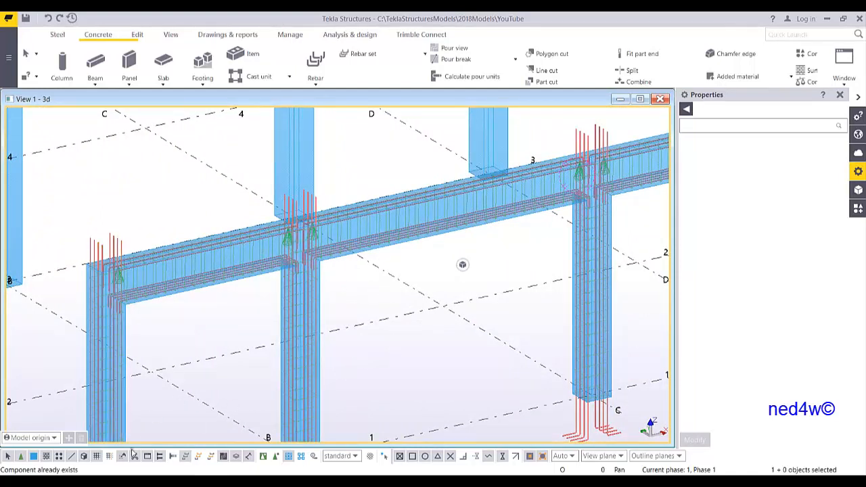
{"action": "scroll", "coordinate": [328, 250], "scroll_direction": "up", "scroll_amount": 5}
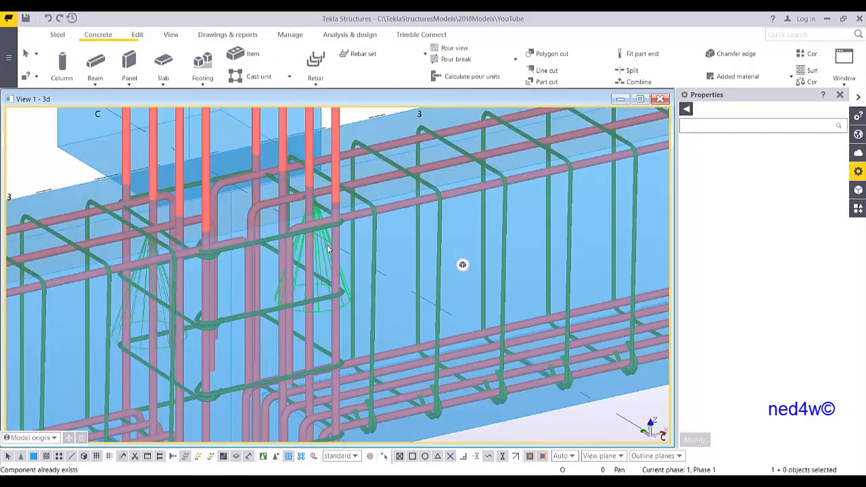
{"action": "scroll", "coordinate": [328, 250], "scroll_direction": "down", "scroll_amount": 5}
{"action": "right_click", "coordinate": [393, 163]}
{"action": "left_click", "coordinate": [413, 169]}
Step: Review the whole reinforced frame along grid line 1 with its three beams and four columns
{"action": "scroll", "coordinate": [429, 218], "scroll_direction": "down", "scroll_amount": 4}
{"action": "middle_click_drag", "start_coordinate": [405, 225], "coordinate": [297, 301], "text": "ctrl"}
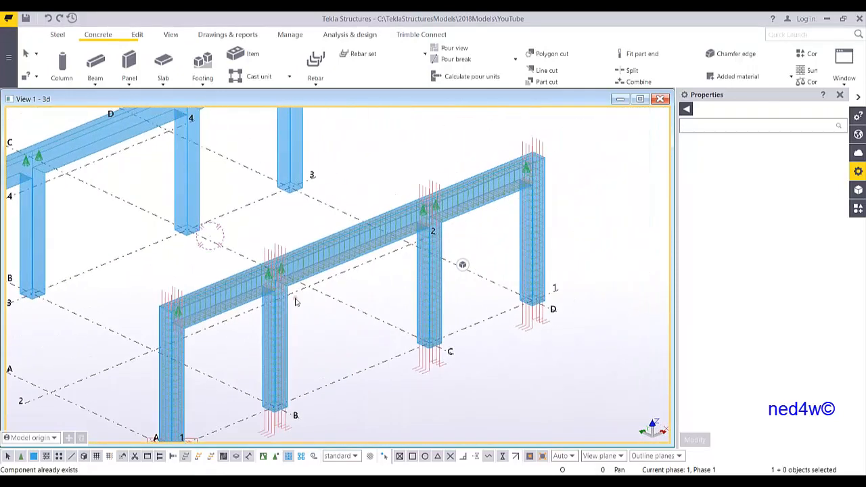
{"action": "mouse_move", "coordinate": [348, 322]}
{"action": "middle_mouse_down"}
{"action": "mouse_move", "coordinate": [357, 293]}
{"action": "mouse_move", "coordinate": [352, 311]}
{"action": "middle_mouse_up"}
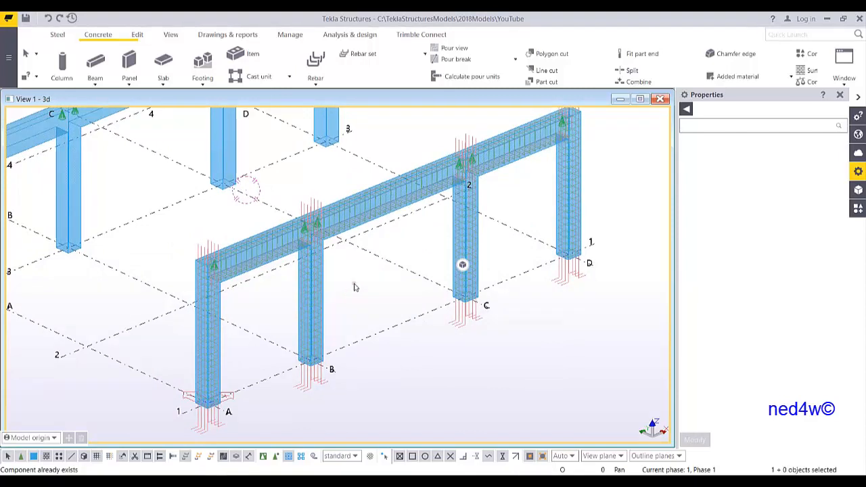
{"action": "middle_click_drag", "start_coordinate": [351, 285], "coordinate": [321, 316]}
{"action": "scroll", "coordinate": [351, 290], "scroll_direction": "up", "scroll_amount": 2}
{"action": "scroll", "coordinate": [321, 316], "scroll_direction": "down", "scroll_amount": 1}
{"action": "middle_click_drag", "start_coordinate": [364, 297], "coordinate": [357, 294], "text": "ctrl"}
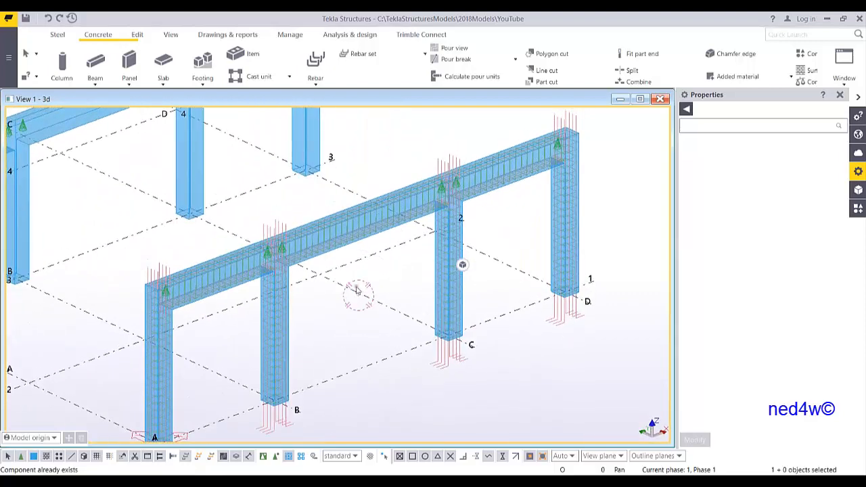
Step: Bring the unreinforced frame on grid line 3 into view and search the component catalog for "COLUMN REIN"
{"action": "middle_click_drag", "start_coordinate": [324, 299], "coordinate": [626, 387]}
{"action": "middle_click_drag", "start_coordinate": [279, 373], "coordinate": [307, 369]}
{"action": "scroll", "coordinate": [370, 353], "scroll_direction": "up", "scroll_amount": 3}
{"action": "left_click", "coordinate": [859, 212]}
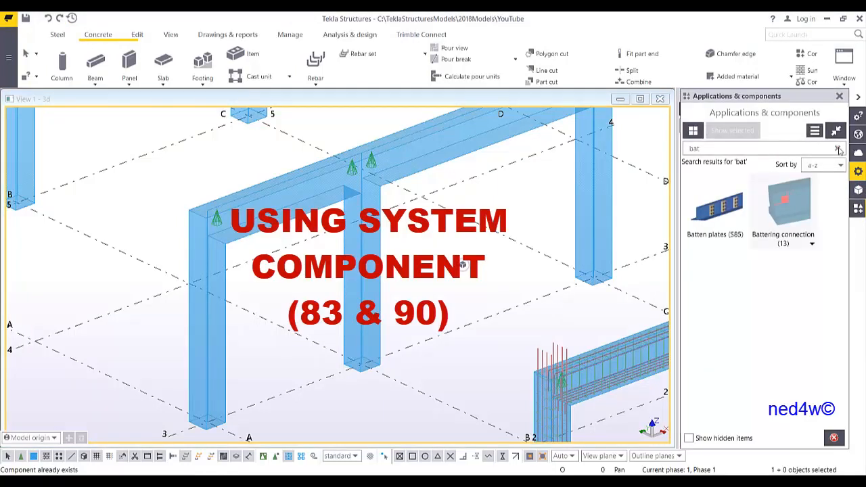
{"action": "left_click", "coordinate": [837, 149]}
{"action": "left_click", "coordinate": [719, 148]}
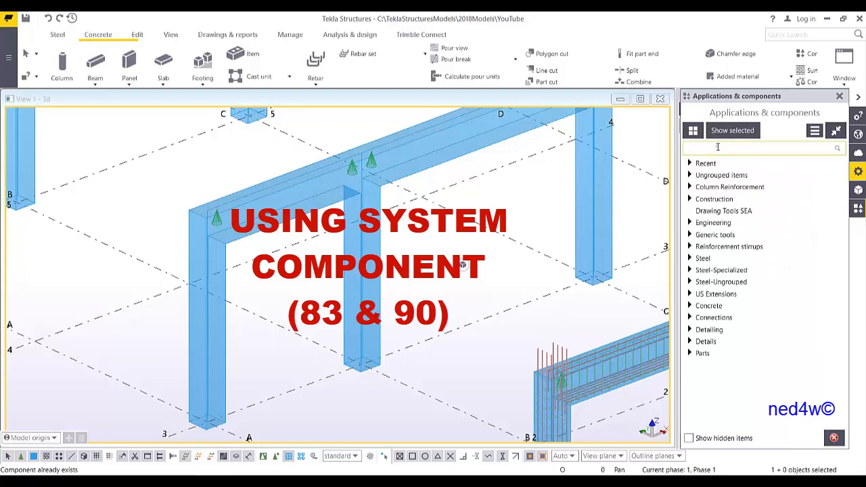
{"action": "type", "text": "COLUMN"}
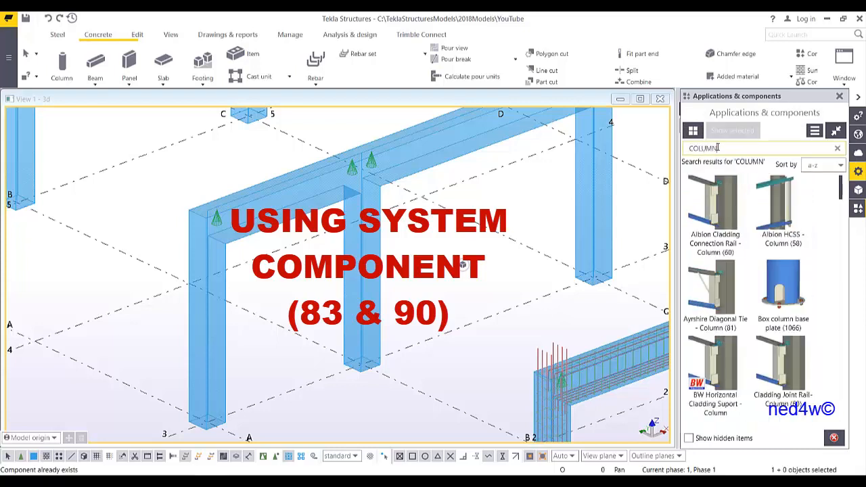
{"action": "type", "text": " REIN"}
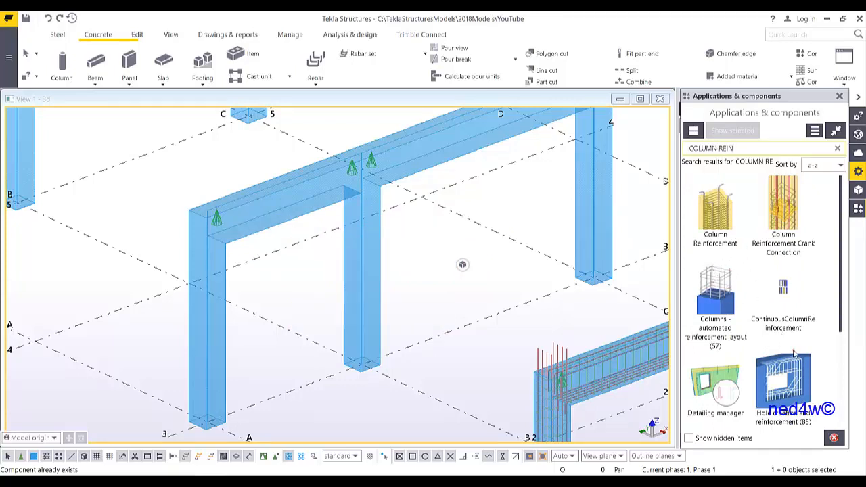
Step: Start the Rectangular column reinforcement (83) component and open its settings
{"action": "left_click_drag", "start_coordinate": [841, 325], "coordinate": [840, 419]}
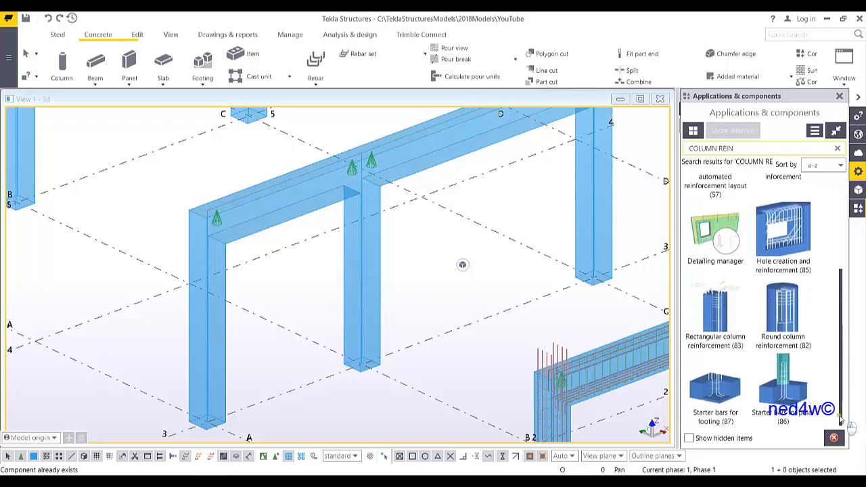
{"action": "left_click", "coordinate": [715, 324]}
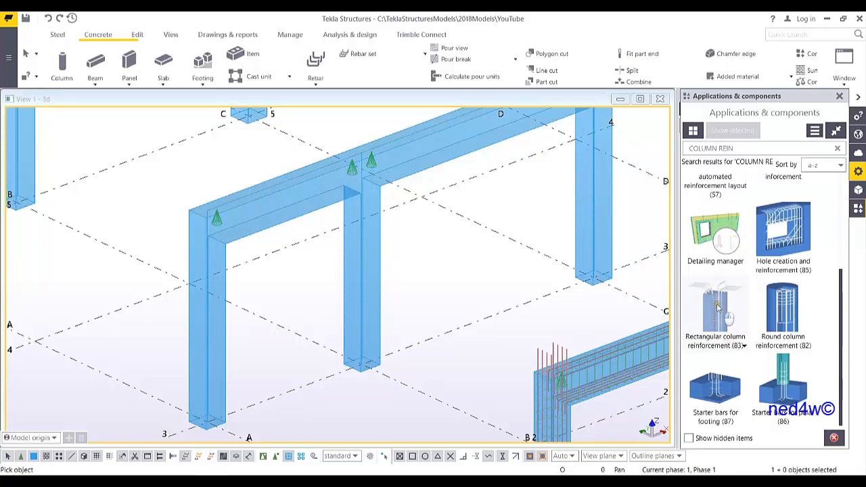
{"action": "double_click", "coordinate": [717, 303]}
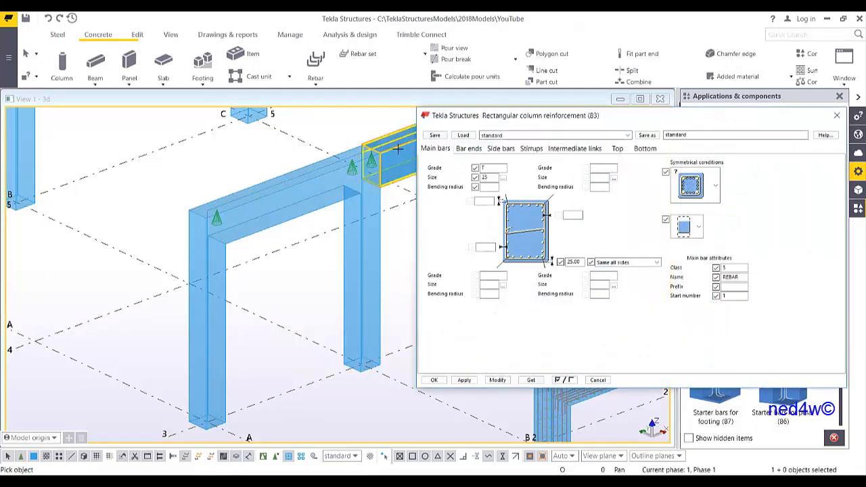
{"action": "scroll", "coordinate": [205, 257], "scroll_direction": "up", "scroll_amount": 3}
{"action": "middle_click_drag", "start_coordinate": [211, 280], "coordinate": [221, 290]}
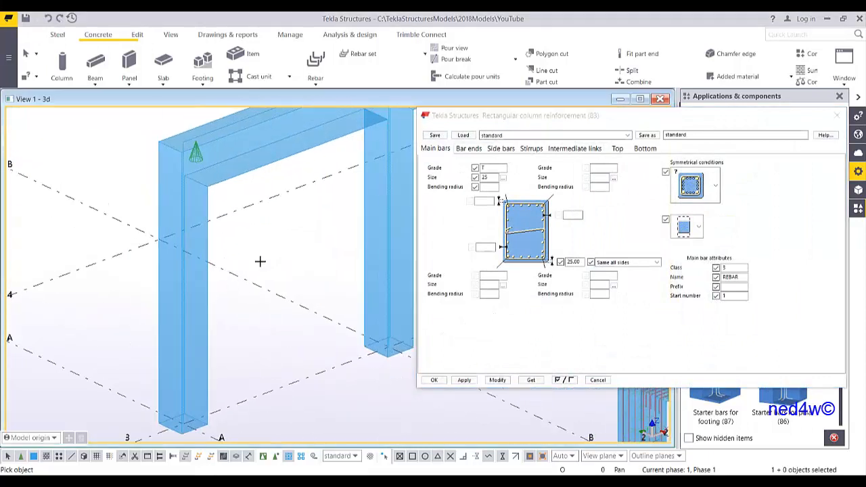
{"action": "middle_click_drag", "start_coordinate": [269, 266], "coordinate": [284, 277]}
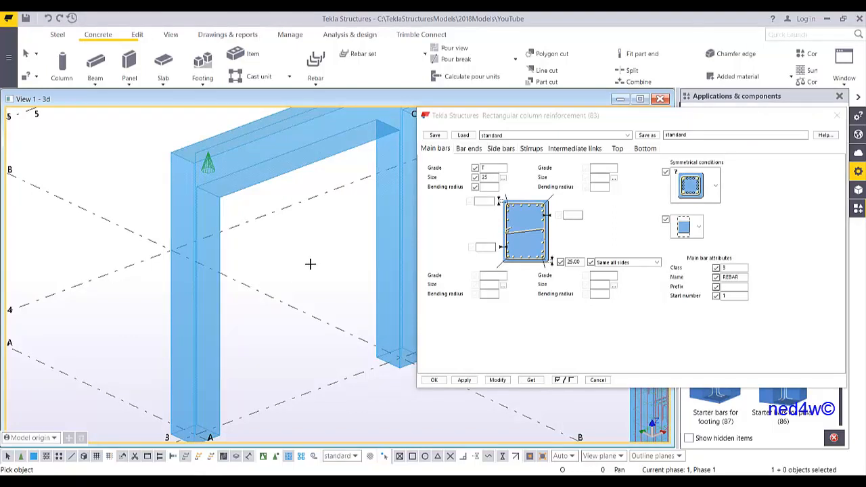
{"action": "left_click_drag", "start_coordinate": [542, 115], "coordinate": [517, 134]}
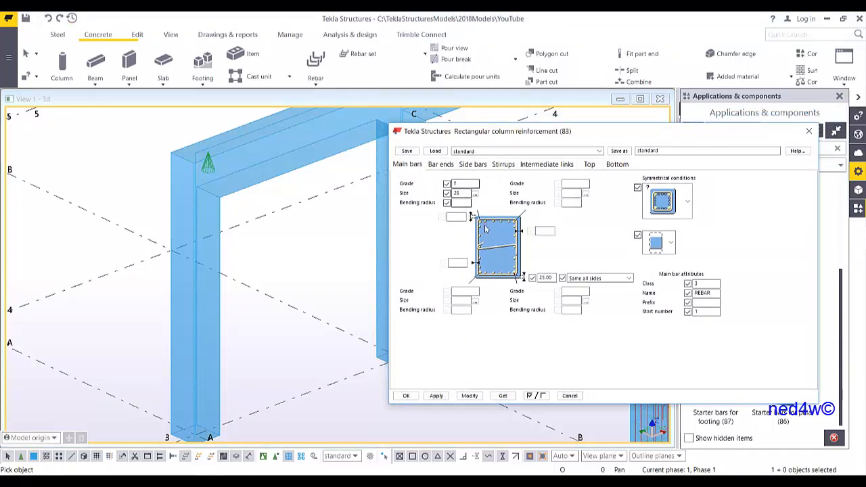
{"action": "left_click_drag", "start_coordinate": [466, 194], "coordinate": [413, 194]}
Step: Set the corner bars' vertical extension to 500 at both the top and bottom ends of the column
{"action": "left_click", "coordinate": [438, 165]}
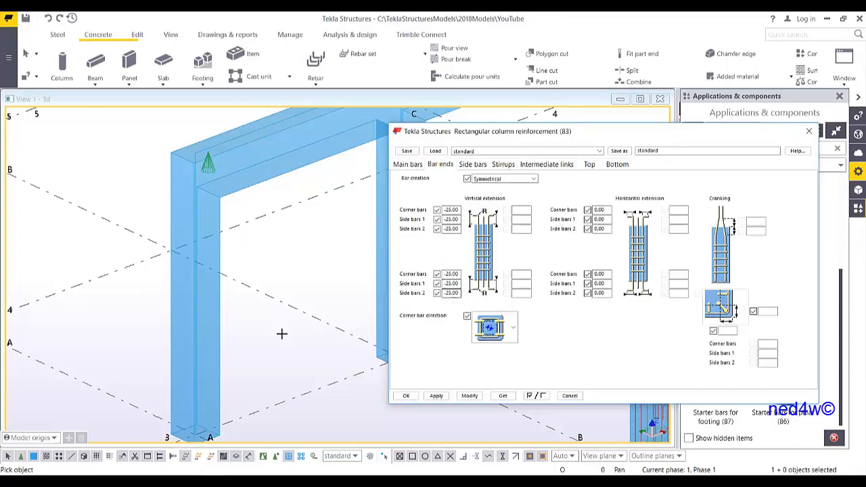
{"action": "middle_click_drag", "start_coordinate": [270, 338], "coordinate": [284, 291]}
{"action": "middle_click_drag", "start_coordinate": [278, 364], "coordinate": [169, 284]}
{"action": "middle_click_drag", "start_coordinate": [306, 373], "coordinate": [129, 230]}
{"action": "middle_click_drag", "start_coordinate": [325, 403], "coordinate": [245, 341]}
{"action": "scroll", "coordinate": [303, 341], "scroll_direction": "up", "scroll_amount": 3}
{"action": "scroll", "coordinate": [303, 335], "scroll_direction": "down", "scroll_amount": 7}
{"action": "middle_click_drag", "start_coordinate": [221, 294], "coordinate": [336, 376]}
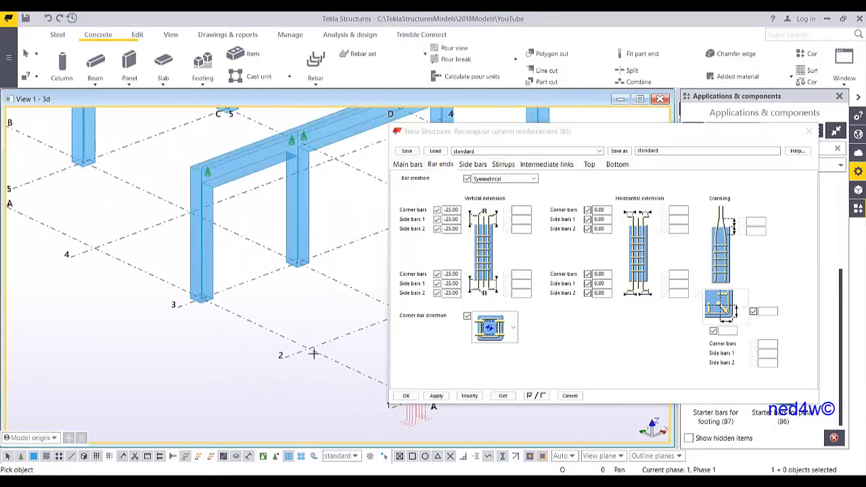
{"action": "scroll", "coordinate": [195, 297], "scroll_direction": "up", "scroll_amount": 4}
{"action": "middle_click_drag", "start_coordinate": [160, 282], "coordinate": [235, 308]}
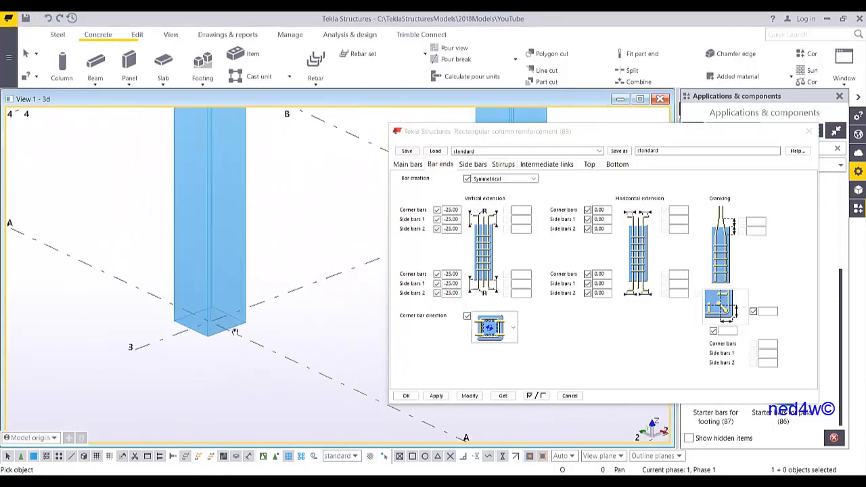
{"action": "left_click", "coordinate": [459, 274]}
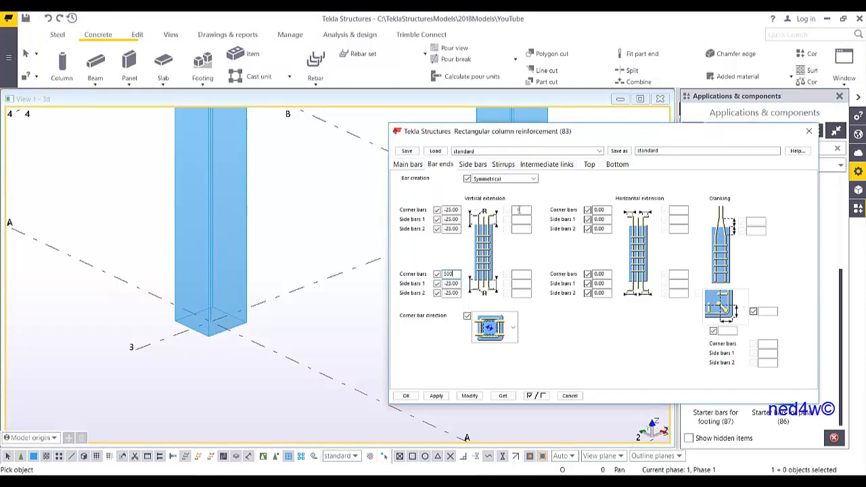
{"action": "left_click", "coordinate": [461, 210]}
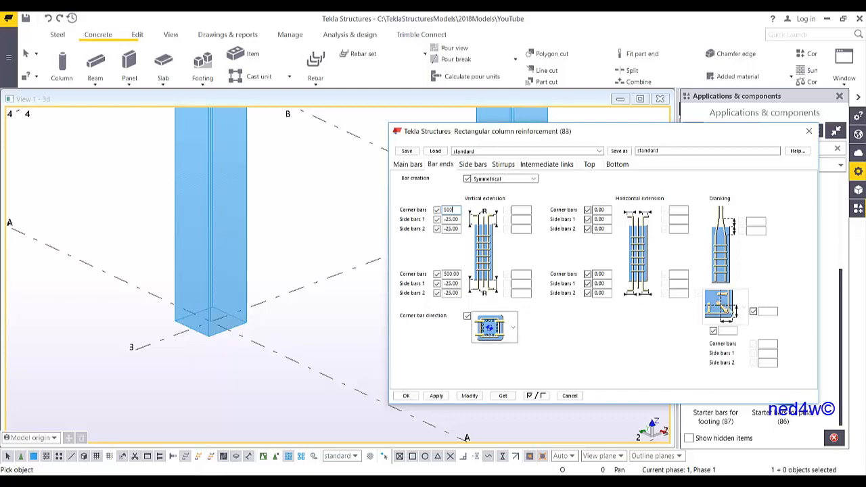
{"action": "left_click", "coordinate": [514, 328]}
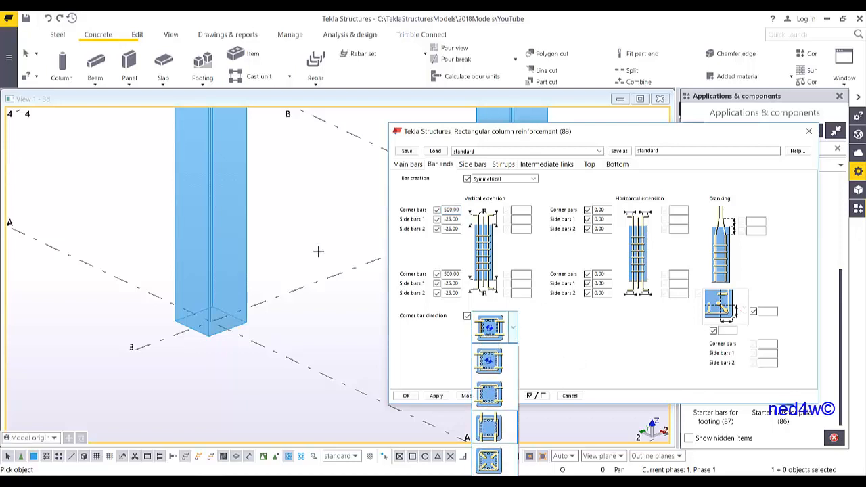
{"action": "left_click", "coordinate": [563, 321]}
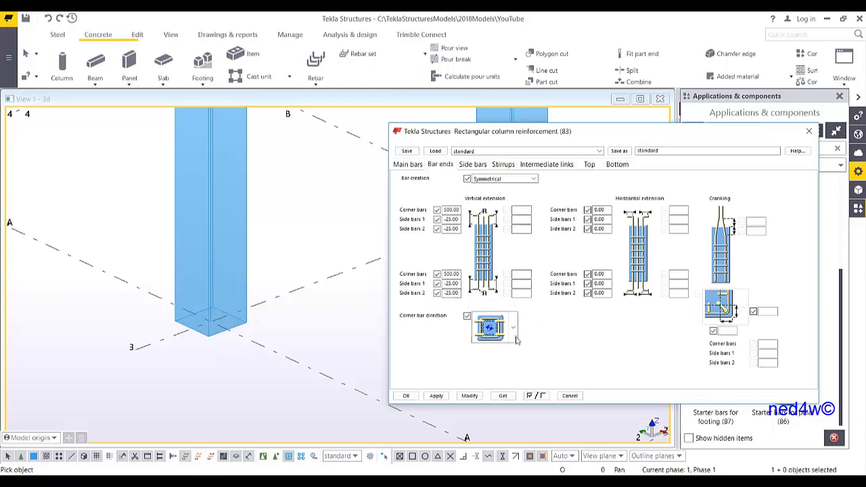
Step: Set the number of bars to 1 for Side bars 1 and Side bars 2 on both pairs of column faces
{"action": "left_click", "coordinate": [474, 165]}
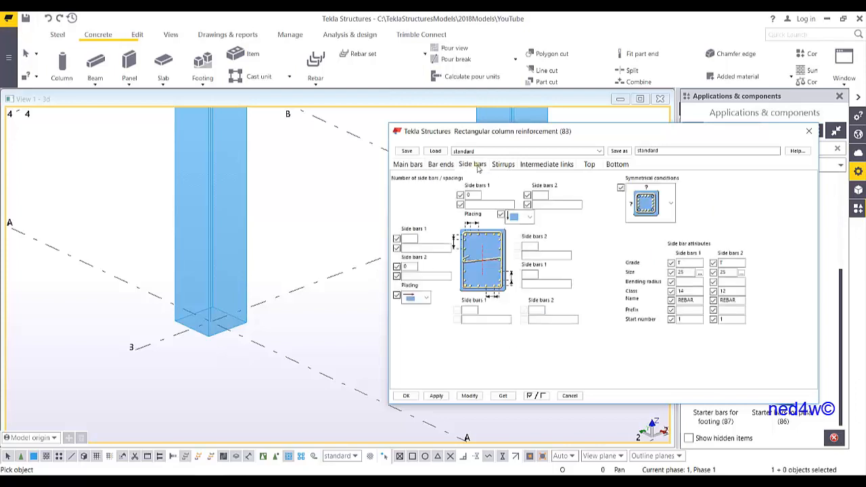
{"action": "double_click", "coordinate": [469, 195]}
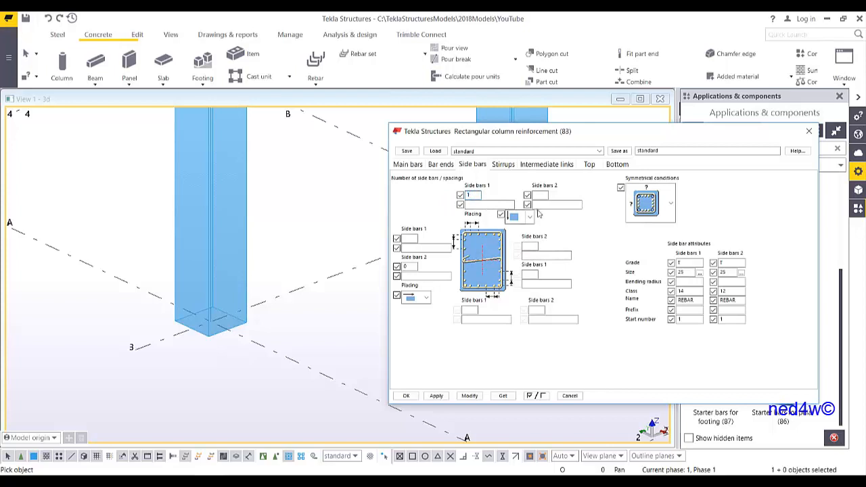
{"action": "type", "text": "1"}
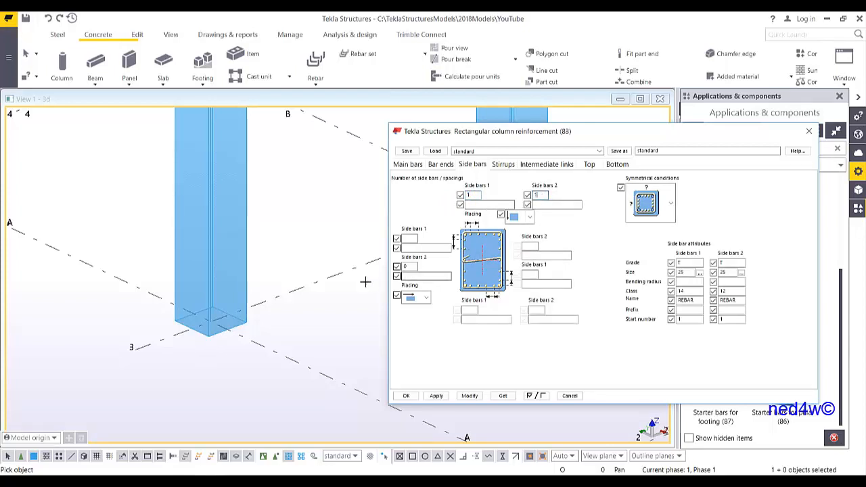
{"action": "left_click_drag", "start_coordinate": [413, 267], "coordinate": [388, 279]}
{"action": "type", "text": "1"}
{"action": "double_click", "coordinate": [412, 238]}
{"action": "type", "text": "1"}
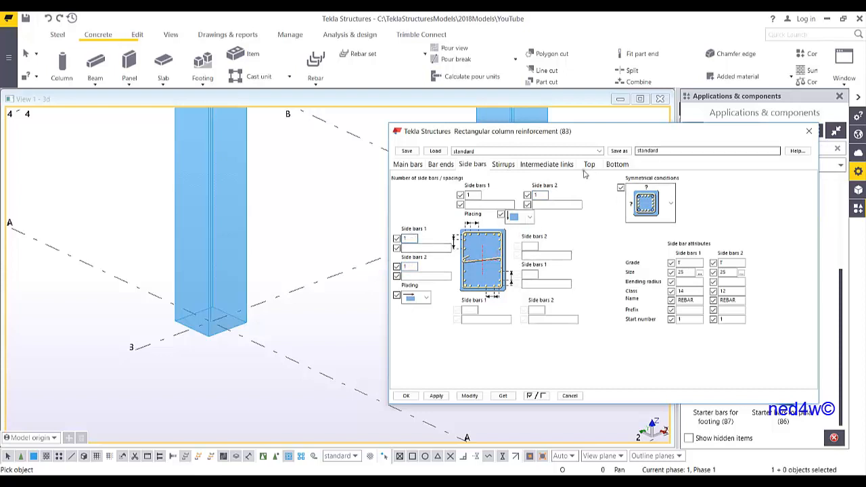
Step: Choose the closed stirrup shape with corner hooks and set the spacing of stirrup zone 3 to 200
{"action": "left_click", "coordinate": [504, 166]}
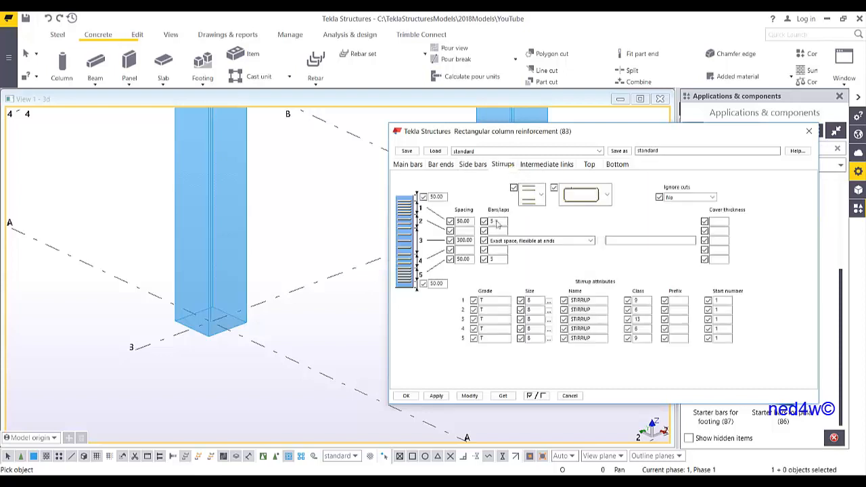
{"action": "left_click", "coordinate": [607, 195]}
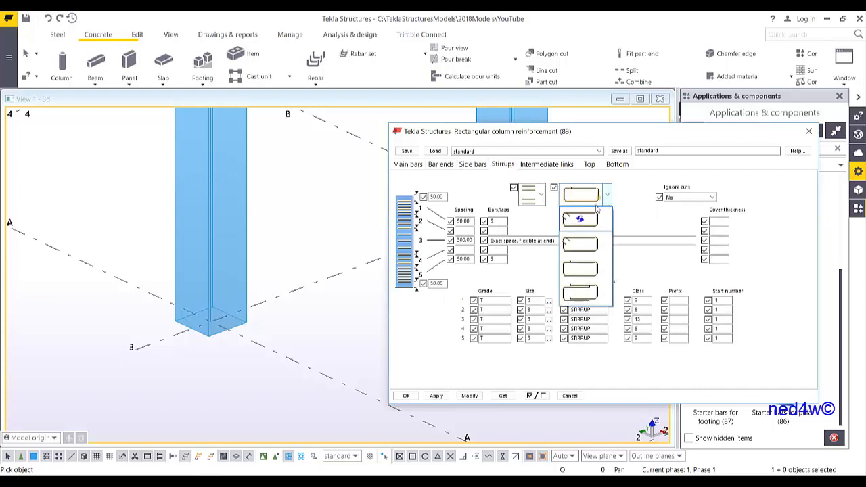
{"action": "left_click", "coordinate": [581, 247]}
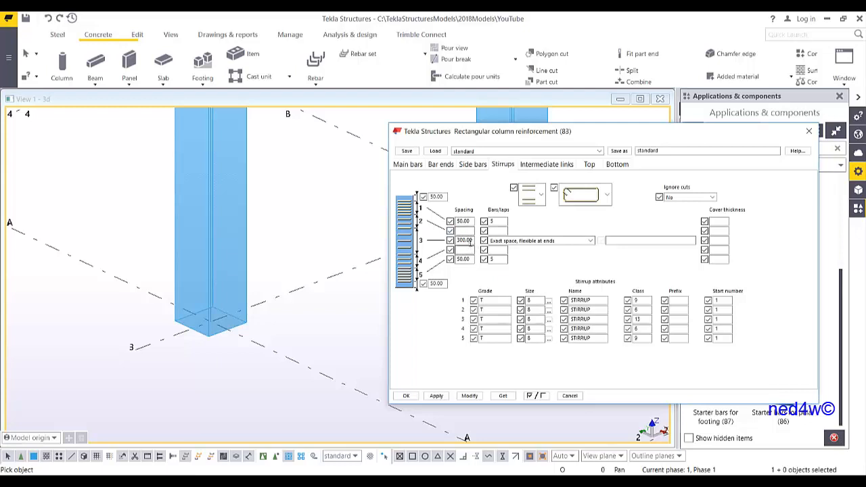
{"action": "left_click_drag", "start_coordinate": [471, 242], "coordinate": [446, 247]}
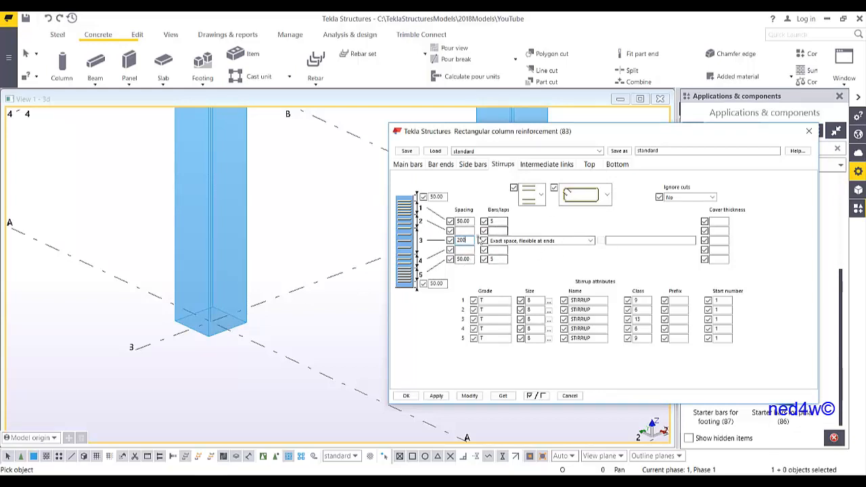
Step: Apply the reinforcement settings and place the rectangular column reinforcement on the column at grid intersection A-3
{"action": "left_click", "coordinate": [547, 165]}
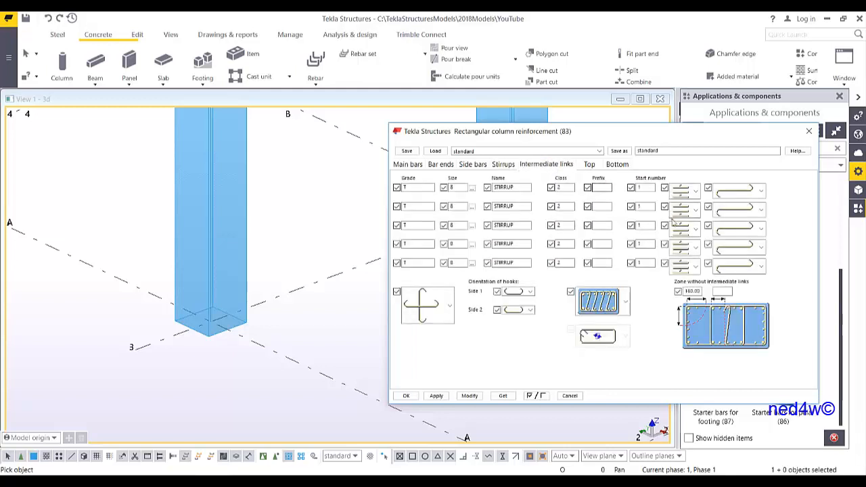
{"action": "left_click", "coordinate": [609, 167]}
{"action": "left_click", "coordinate": [441, 398]}
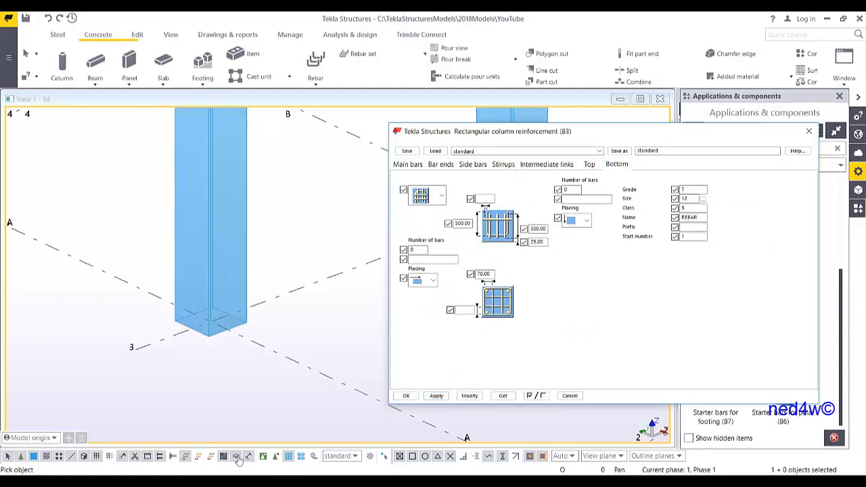
{"action": "left_click", "coordinate": [240, 262]}
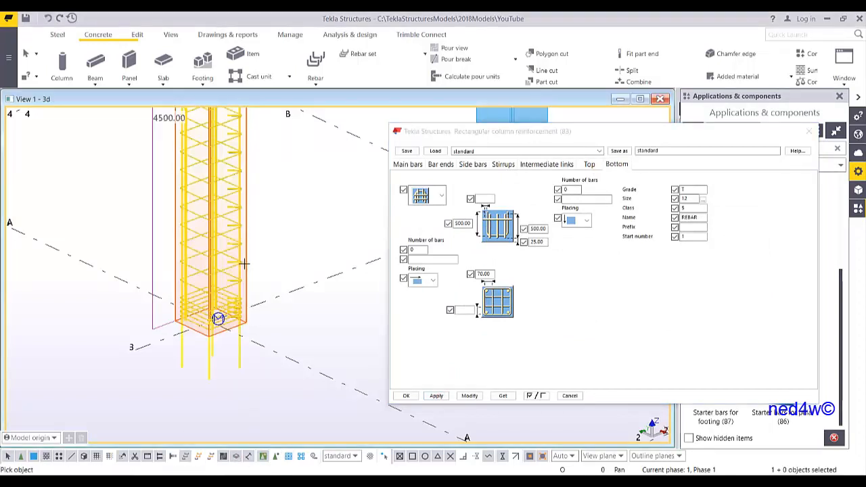
Step: Examine the placed column cage from above, focusing on where the side bars sit relative to the corner bars
{"action": "scroll", "coordinate": [233, 325], "scroll_direction": "up", "scroll_amount": 4}
{"action": "scroll", "coordinate": [280, 378], "scroll_direction": "up", "scroll_amount": 4}
{"action": "mouse_move", "coordinate": [275, 378]}
{"action": "middle_mouse_down", "text": "ctrl"}
{"action": "mouse_move", "coordinate": [302, 382]}
{"action": "mouse_move", "coordinate": [273, 371]}
{"action": "middle_mouse_up", "text": "ctrl"}
{"action": "scroll", "coordinate": [272, 368], "scroll_direction": "down", "scroll_amount": 4}
{"action": "middle_click_drag", "start_coordinate": [267, 283], "coordinate": [254, 248], "text": "ctrl"}
{"action": "scroll", "coordinate": [239, 237], "scroll_direction": "up", "scroll_amount": 5}
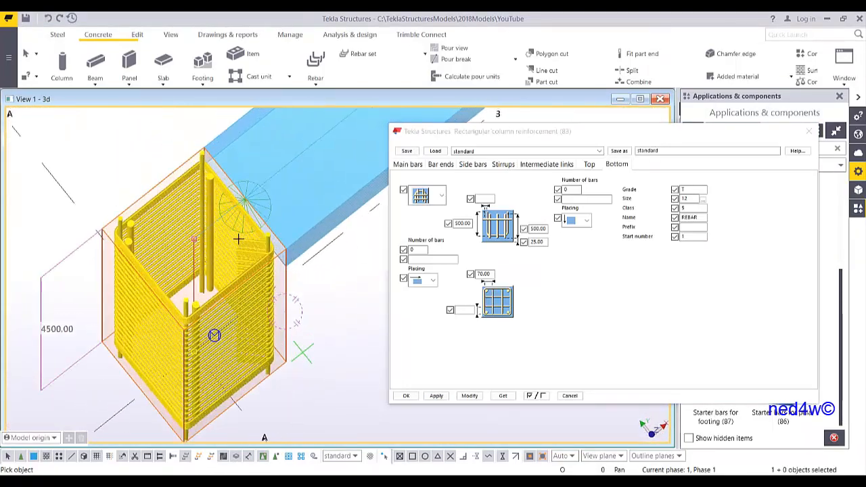
{"action": "scroll", "coordinate": [150, 215], "scroll_direction": "up", "scroll_amount": 10}
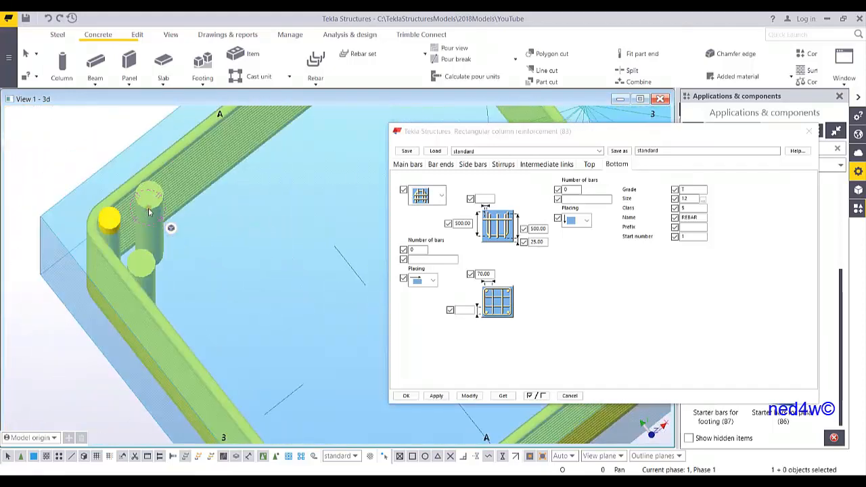
Step: Change the side bar placing in both directions to the option measured from both sides and modify the column reinforcement
{"action": "left_click", "coordinate": [473, 164]}
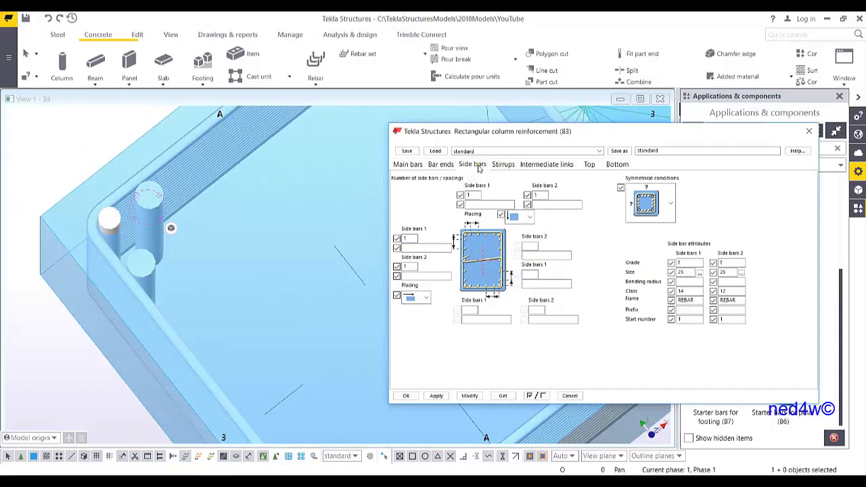
{"action": "left_click", "coordinate": [521, 216]}
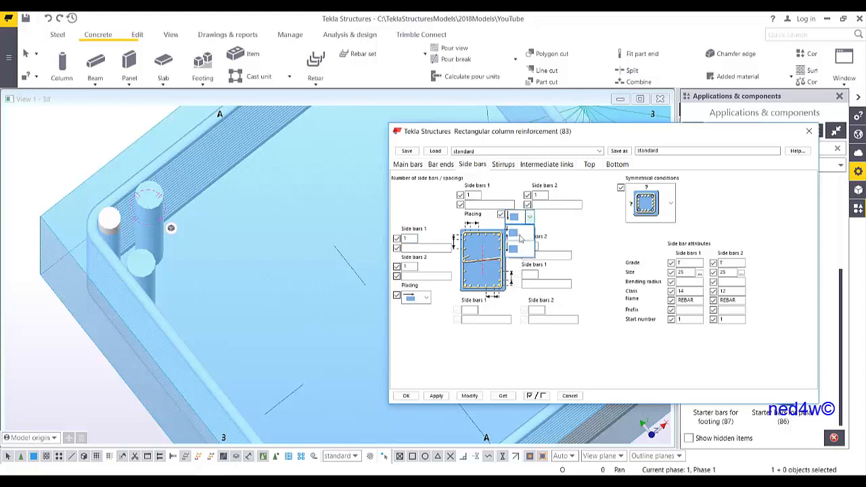
{"action": "left_click", "coordinate": [514, 238]}
{"action": "left_click", "coordinate": [414, 298]}
{"action": "left_click", "coordinate": [410, 312]}
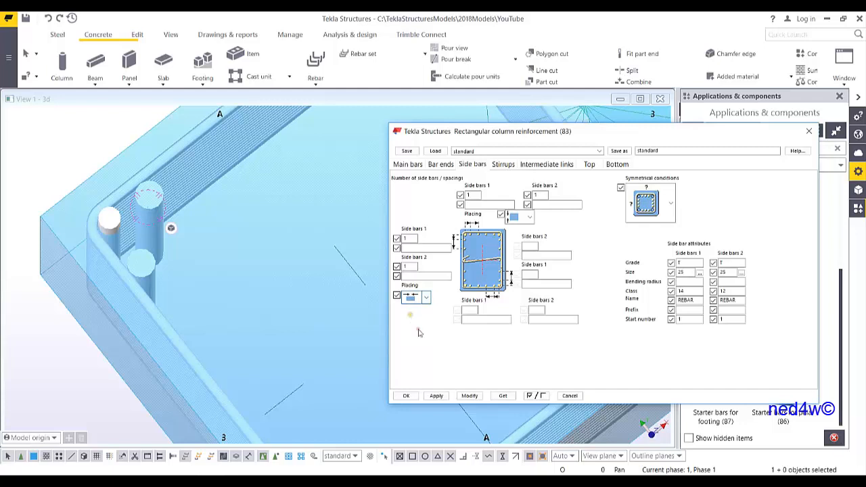
{"action": "left_click", "coordinate": [470, 396]}
{"action": "middle_click_drag", "start_coordinate": [260, 225], "coordinate": [222, 295]}
{"action": "scroll", "coordinate": [222, 295], "scroll_direction": "down", "scroll_amount": 2}
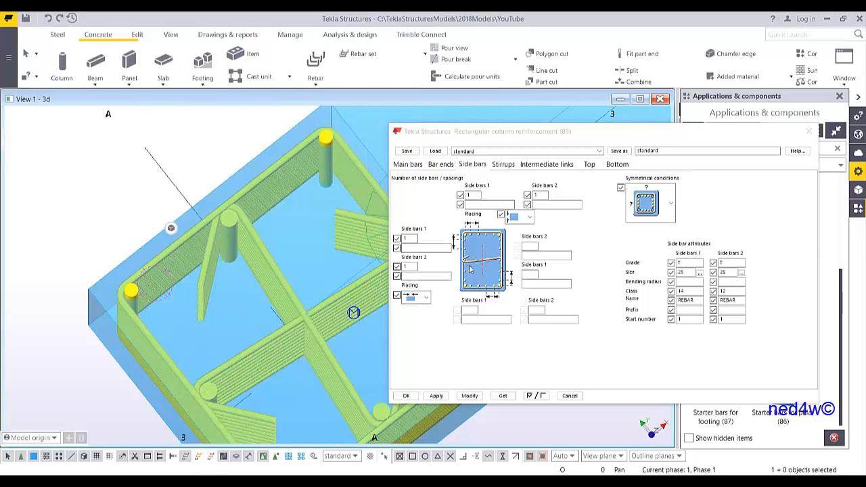
Step: Set the size of Side bars 1 and Side bars 2 to 20 and modify the column reinforcement
{"action": "double_click", "coordinate": [682, 273]}
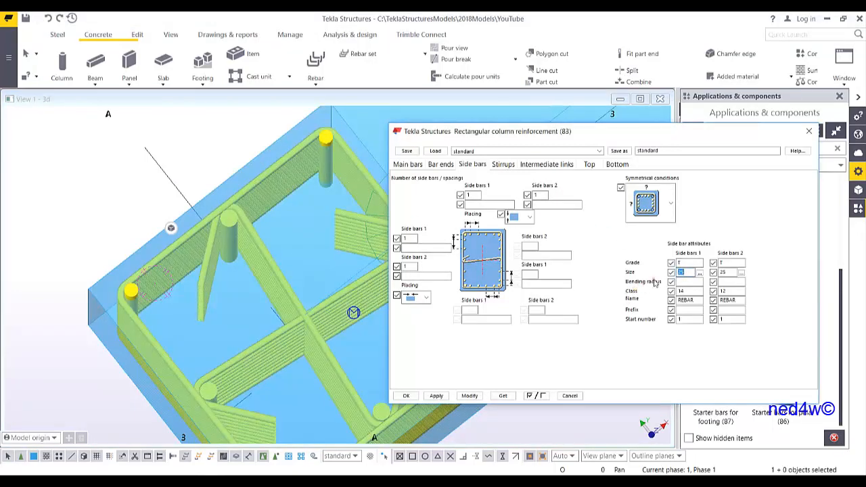
{"action": "type", "text": "50"}
{"action": "left_click_drag", "start_coordinate": [690, 276], "coordinate": [647, 294]}
{"action": "type", "text": "20"}
{"action": "left_click_drag", "start_coordinate": [731, 275], "coordinate": [716, 291]}
{"action": "type", "text": "20"}
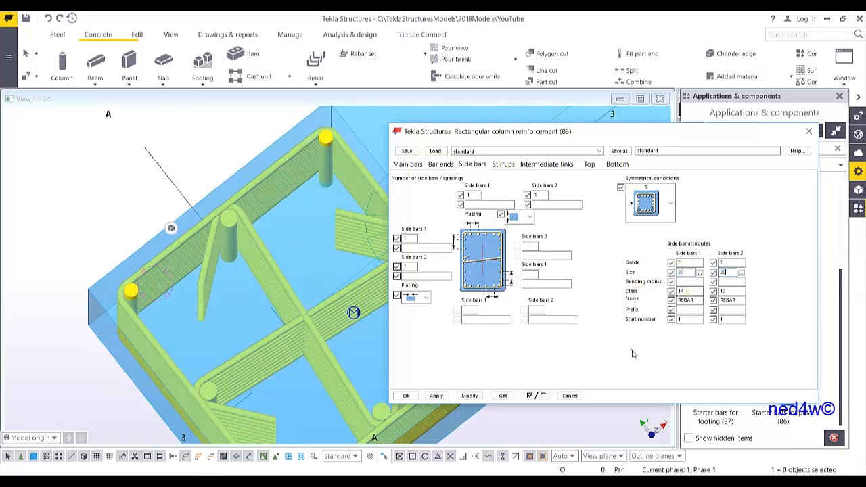
{"action": "left_click", "coordinate": [471, 397]}
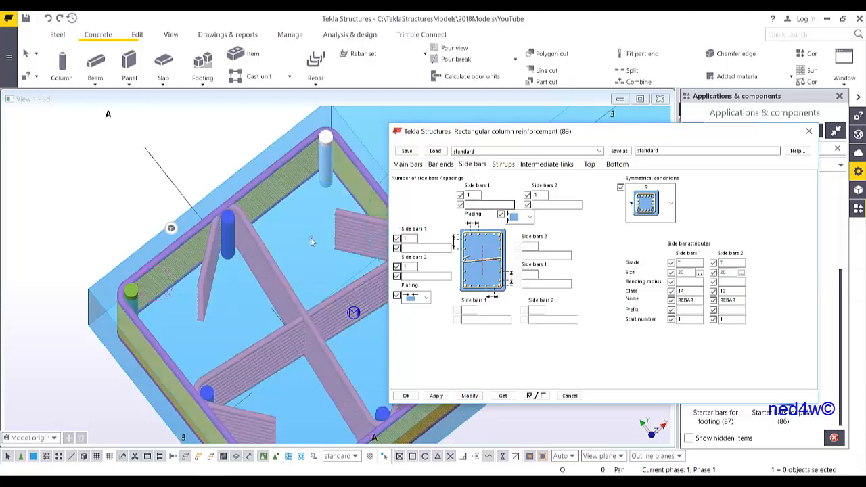
Step: Switch the intermediate link type from crossed links to the single horizontal link
{"action": "left_click", "coordinate": [565, 165]}
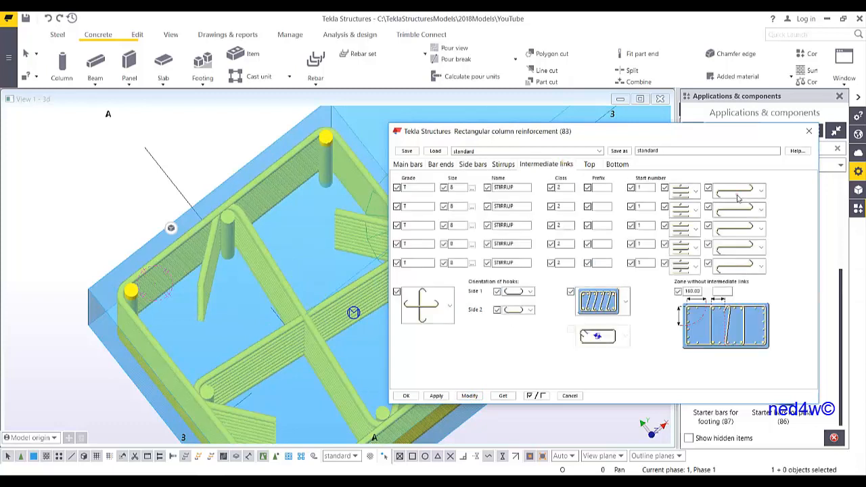
{"action": "left_click", "coordinate": [741, 194]}
{"action": "left_click", "coordinate": [742, 196]}
{"action": "left_click", "coordinate": [625, 303]}
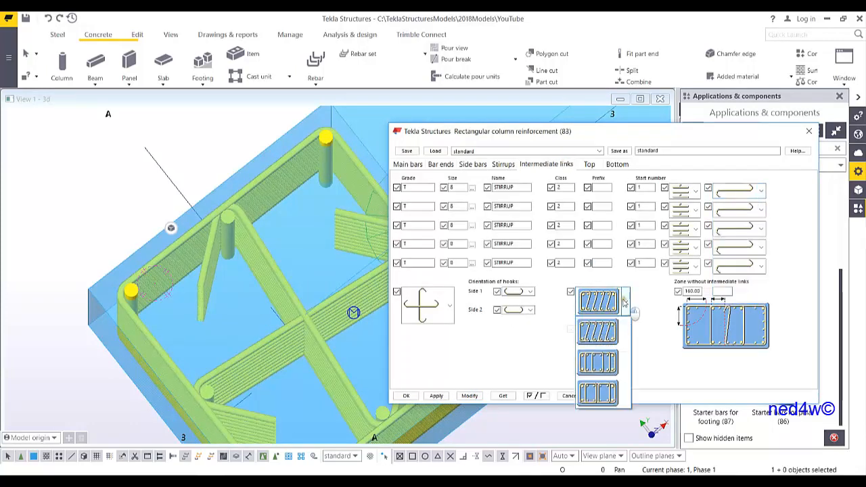
{"action": "left_click", "coordinate": [448, 314]}
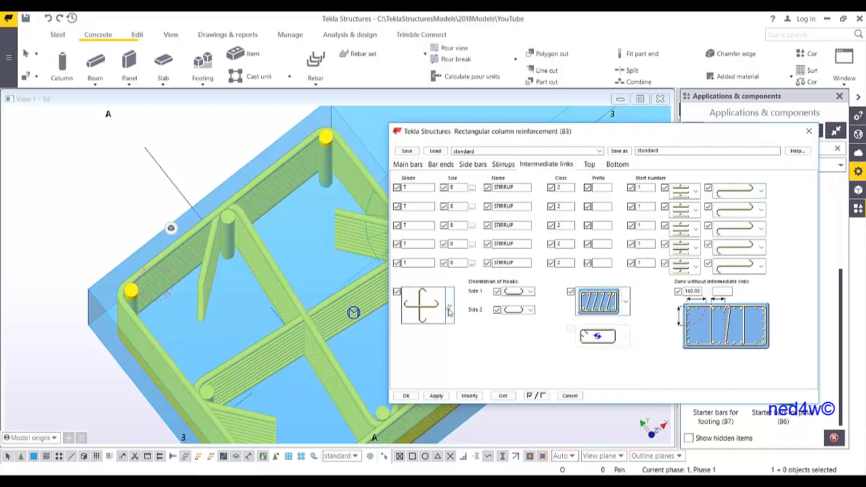
{"action": "left_click", "coordinate": [448, 312]}
{"action": "left_click", "coordinate": [437, 376]}
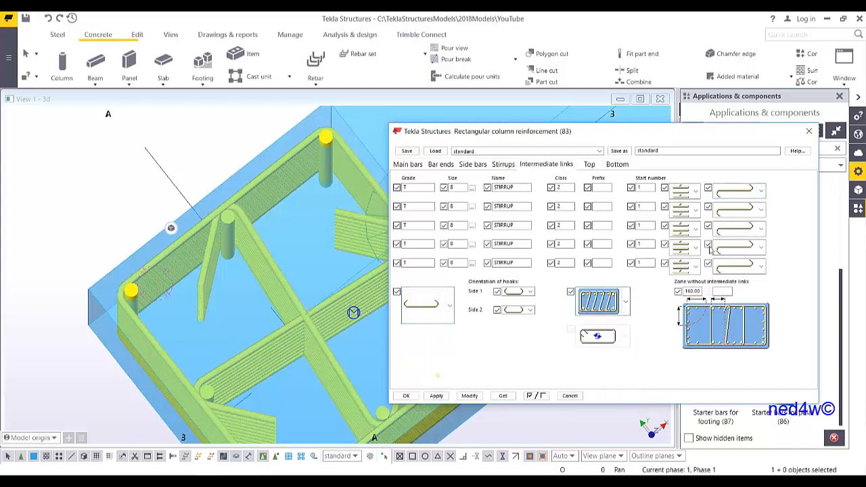
Step: Set all five intermediate link rows to the uniform three-line distribution pattern and modify the column reinforcement
{"action": "left_click", "coordinate": [695, 191]}
{"action": "left_click", "coordinate": [683, 264]}
{"action": "left_click", "coordinate": [684, 212]}
{"action": "left_click", "coordinate": [685, 283]}
{"action": "left_click", "coordinate": [684, 231]}
{"action": "left_click", "coordinate": [683, 301]}
{"action": "left_click", "coordinate": [684, 248]}
{"action": "left_click", "coordinate": [684, 321]}
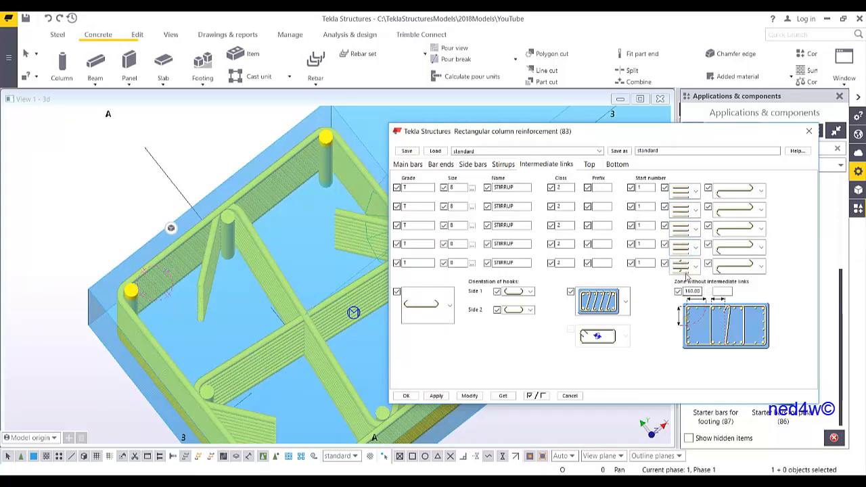
{"action": "left_click", "coordinate": [684, 266]}
{"action": "left_click", "coordinate": [684, 337]}
{"action": "left_click", "coordinate": [461, 396]}
Step: Set the bottom vertical extension of Side bars 1 and Side bars 2 to 500 and modify the column reinforcement
{"action": "scroll", "coordinate": [269, 280], "scroll_direction": "down", "scroll_amount": 4}
{"action": "middle_click_drag", "start_coordinate": [291, 399], "coordinate": [301, 180]}
{"action": "scroll", "coordinate": [302, 180], "scroll_direction": "down", "scroll_amount": 3}
{"action": "scroll", "coordinate": [298, 203], "scroll_direction": "up", "scroll_amount": 5}
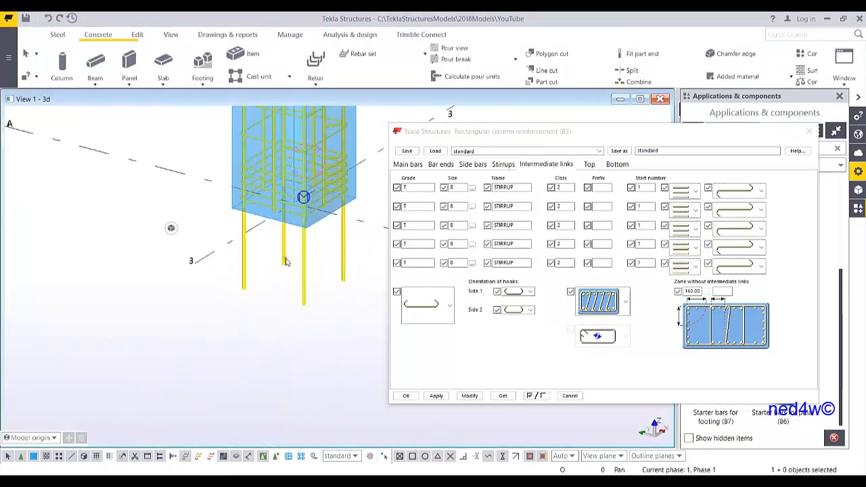
{"action": "left_click", "coordinate": [258, 288]}
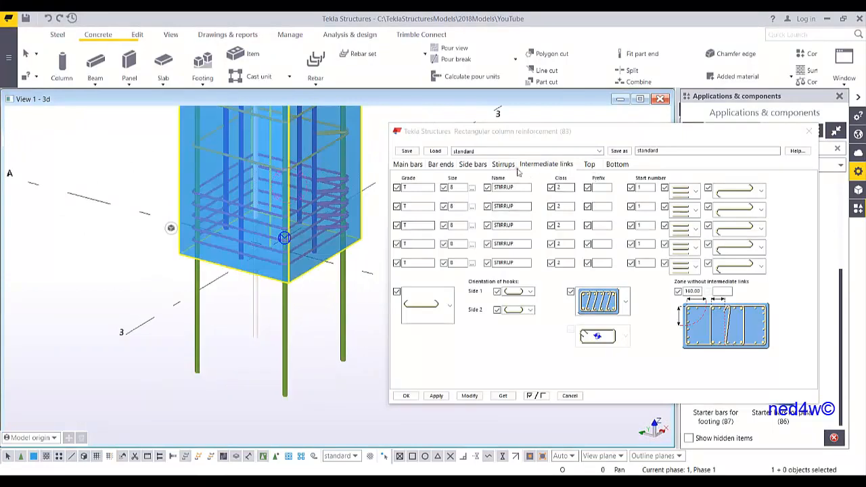
{"action": "left_click", "coordinate": [471, 166]}
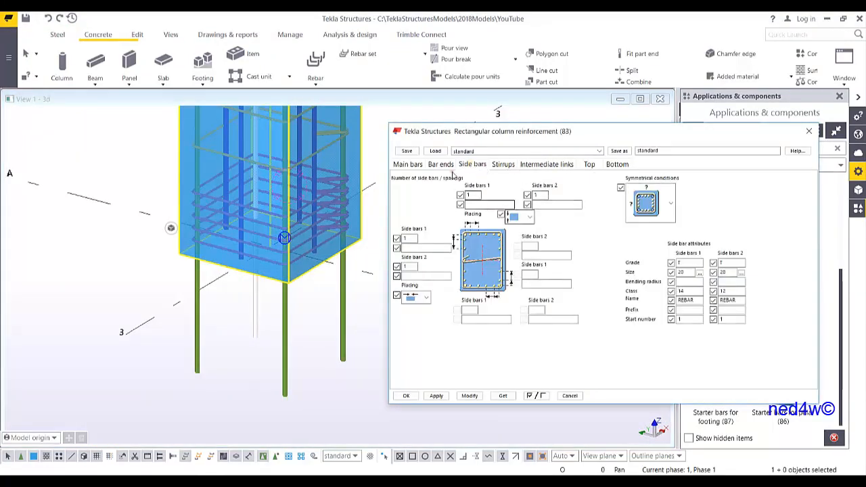
{"action": "left_click", "coordinate": [439, 164]}
{"action": "double_click", "coordinate": [457, 283]}
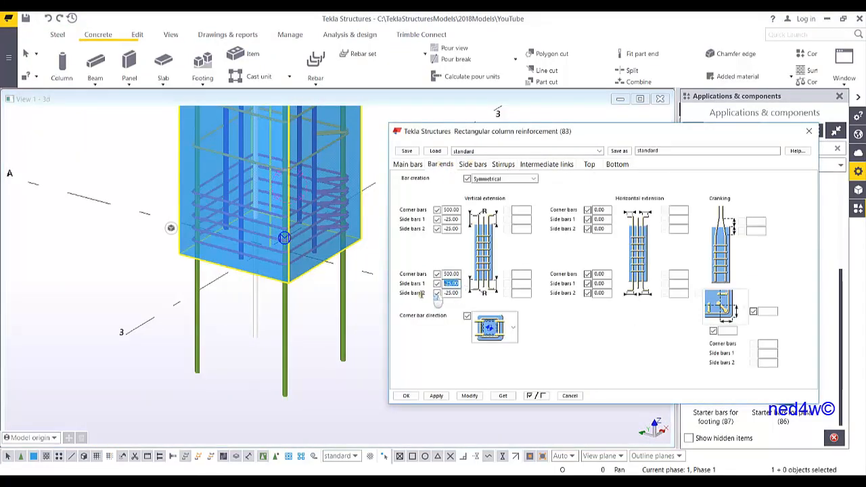
{"action": "type", "text": "50"}
{"action": "type", "text": "50"}
{"action": "left_click", "coordinate": [469, 396]}
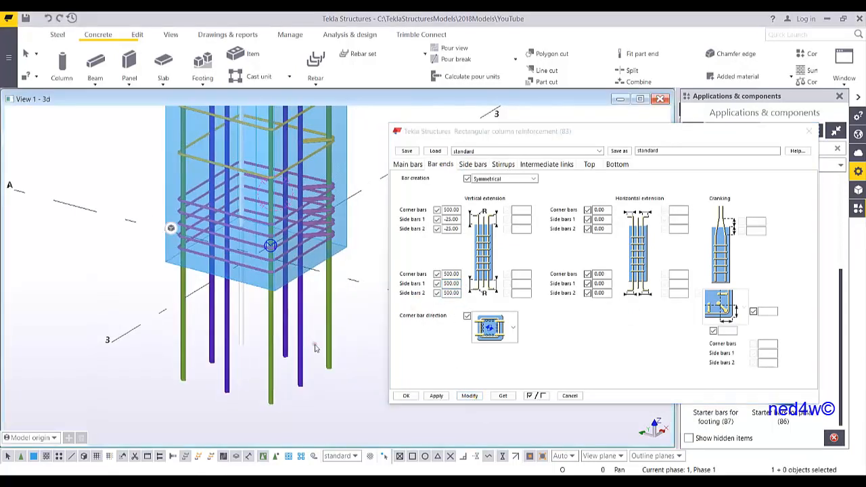
Step: Set the bottom horizontal extension of the corner bars, Side bars 1 and Side bars 2 to 200, modify the reinforcement and close its settings
{"action": "double_click", "coordinate": [609, 274]}
{"action": "type", "text": "200"}
{"action": "key", "text": "Tab"}
{"action": "type", "text": "200"}
{"action": "key", "text": "Tab"}
{"action": "type", "text": "2"}
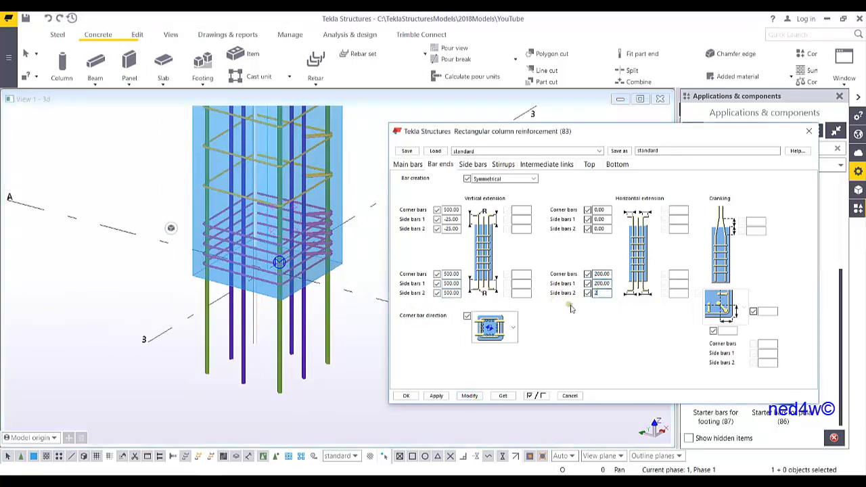
{"action": "left_click", "coordinate": [479, 399]}
{"action": "middle_click_drag", "start_coordinate": [352, 359], "coordinate": [288, 366], "text": "ctrl"}
{"action": "scroll", "coordinate": [272, 362], "scroll_direction": "down", "scroll_amount": 2}
{"action": "scroll", "coordinate": [273, 361], "scroll_direction": "up", "scroll_amount": 1}
{"action": "scroll", "coordinate": [287, 364], "scroll_direction": "down", "scroll_amount": 4}
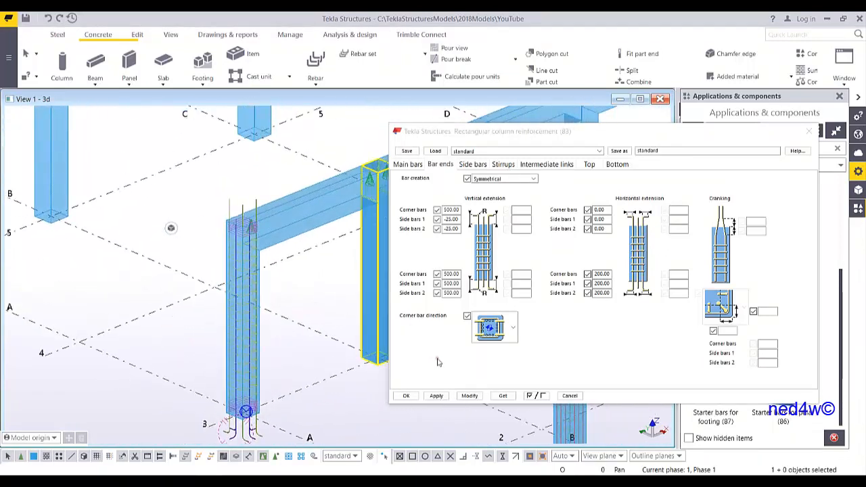
{"action": "left_click", "coordinate": [438, 397]}
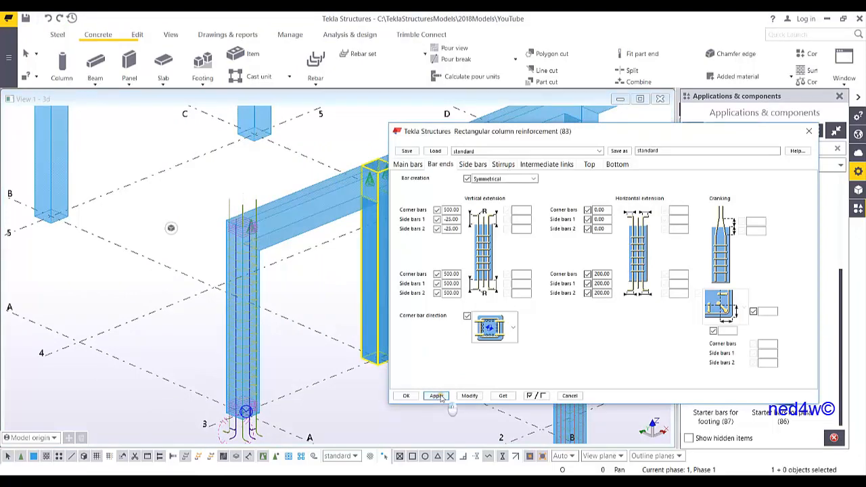
{"action": "left_click", "coordinate": [414, 396]}
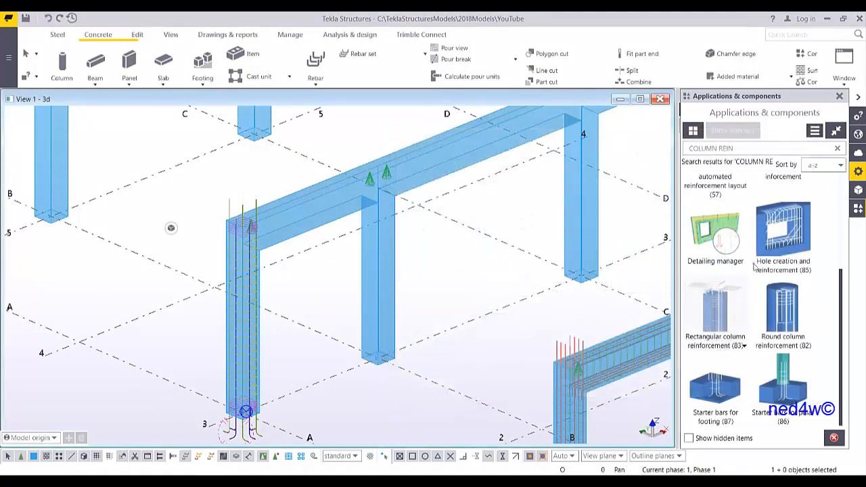
Step: Place the same rectangular column reinforcement on the remaining columns under the beam line and end the command
{"action": "middle_click_drag", "start_coordinate": [473, 273], "coordinate": [304, 286]}
{"action": "mouse_move", "coordinate": [446, 238]}
{"action": "middle_mouse_down", "text": "ctrl"}
{"action": "mouse_move", "coordinate": [429, 232]}
{"action": "mouse_move", "coordinate": [431, 247]}
{"action": "middle_mouse_up", "text": "ctrl"}
{"action": "left_click_drag", "start_coordinate": [553, 207], "coordinate": [358, 239]}
{"action": "left_click_drag", "start_coordinate": [254, 278], "coordinate": [164, 305]}
{"action": "middle_click_drag", "start_coordinate": [176, 299], "coordinate": [319, 292]}
{"action": "right_click", "coordinate": [367, 257]}
{"action": "left_click", "coordinate": [384, 264]}
{"action": "left_click", "coordinate": [309, 235]}
{"action": "scroll", "coordinate": [309, 235], "scroll_direction": "up", "scroll_amount": 2}
{"action": "middle_click_drag", "start_coordinate": [319, 235], "coordinate": [429, 226], "text": "ctrl"}
{"action": "mouse_move", "coordinate": [264, 234]}
{"action": "middle_mouse_down", "text": "ctrl"}
{"action": "mouse_move", "coordinate": [229, 199]}
{"action": "mouse_move", "coordinate": [266, 241]}
{"action": "middle_mouse_up", "text": "ctrl"}
{"action": "scroll", "coordinate": [384, 230], "scroll_direction": "up", "scroll_amount": 2}
{"action": "scroll", "coordinate": [383, 231], "scroll_direction": "down", "scroll_amount": 2}
{"action": "middle_click_drag", "start_coordinate": [429, 227], "coordinate": [385, 243]}
Step: Search the component catalog for 90 and open the Rebar in beam (90) settings
{"action": "left_click_drag", "start_coordinate": [778, 153], "coordinate": [672, 158]}
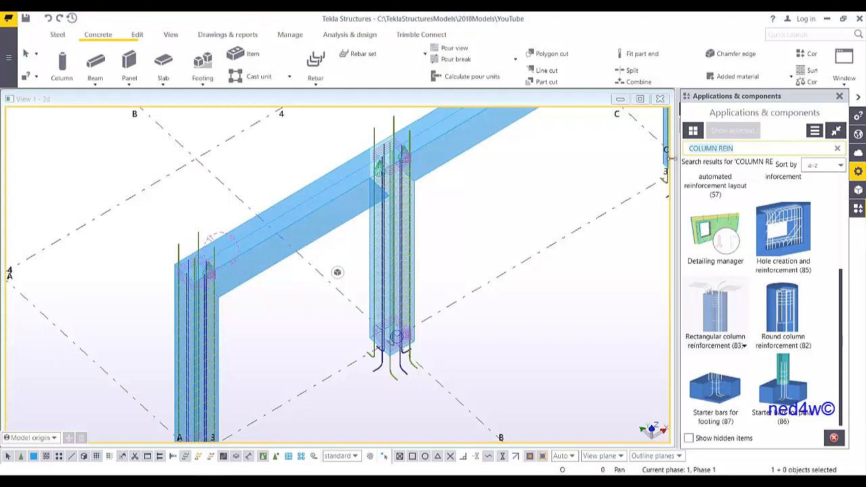
{"action": "type", "text": "90"}
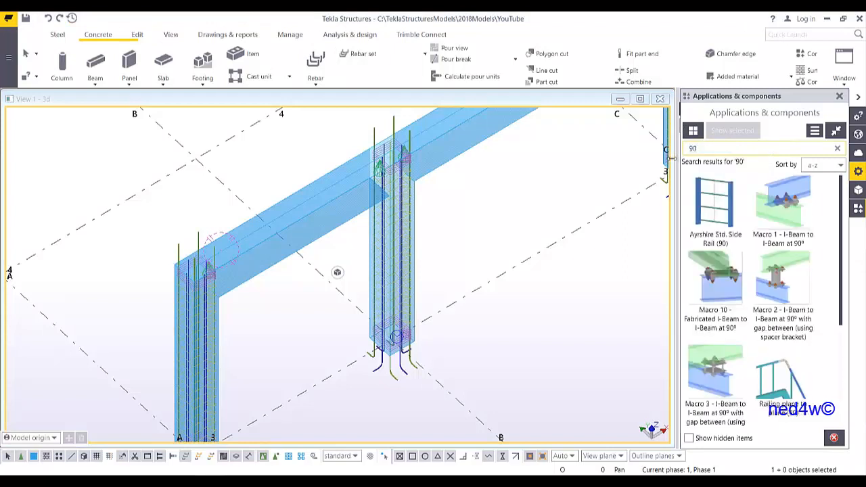
{"action": "scroll", "coordinate": [723, 215], "scroll_direction": "down", "scroll_amount": 5}
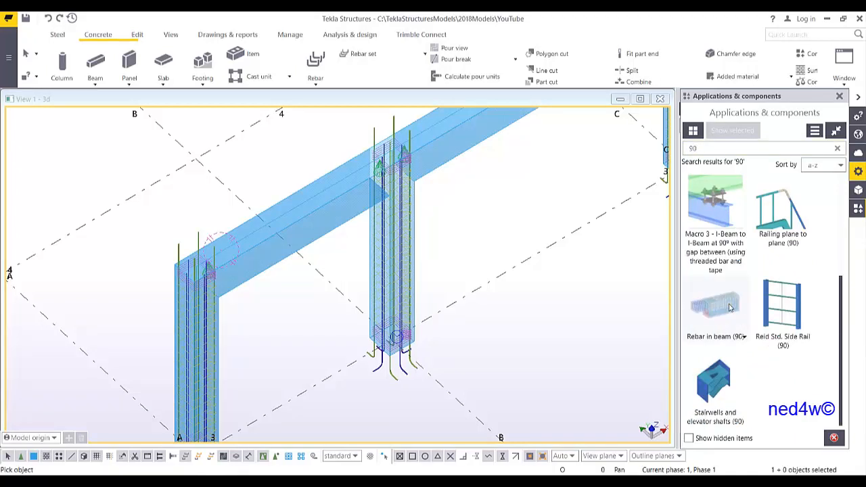
{"action": "double_click", "coordinate": [698, 296]}
{"action": "left_click_drag", "start_coordinate": [492, 142], "coordinate": [690, 126]}
{"action": "left_click", "coordinate": [215, 241]}
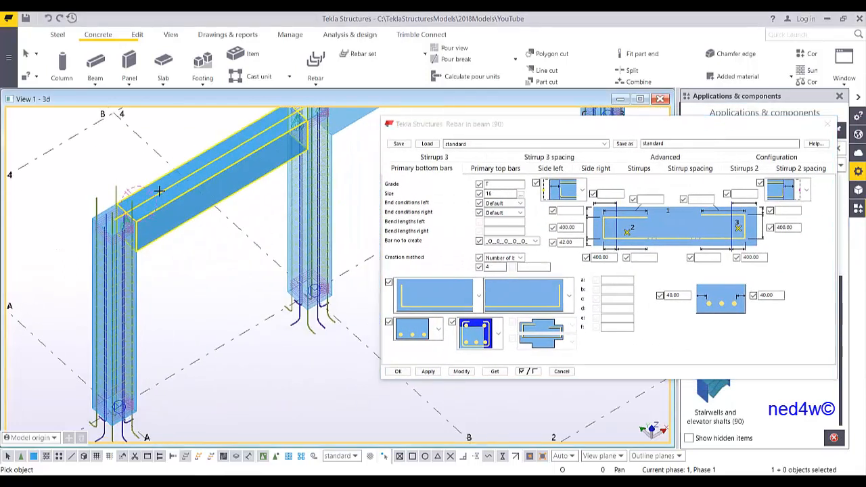
Step: Examine the Rebar in beam (90) settings, covering the bottom bar end shapes, top bars, side bars, stirrups and stirrup spacing
{"action": "left_click", "coordinate": [478, 296]}
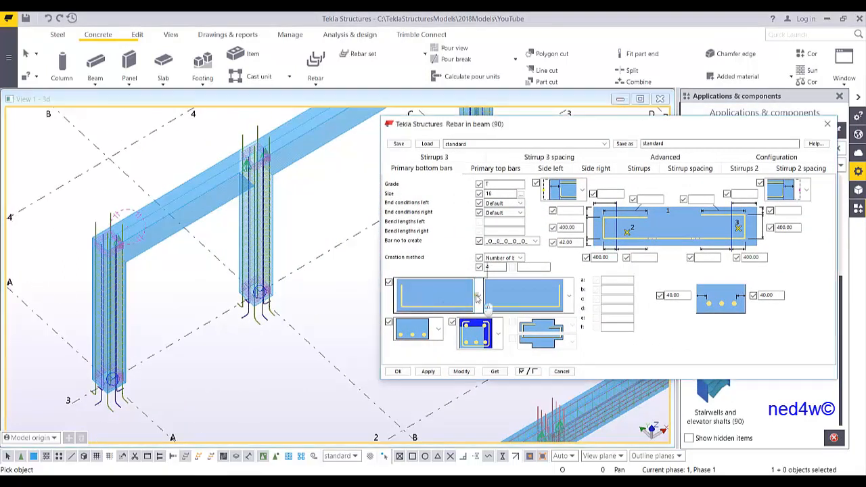
{"action": "left_click", "coordinate": [478, 296]}
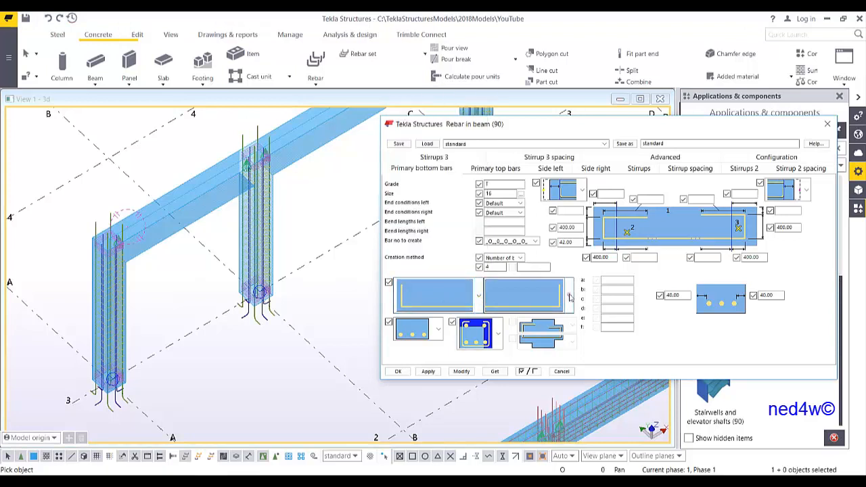
{"action": "left_click", "coordinate": [569, 295]}
{"action": "left_click_drag", "start_coordinate": [572, 194], "coordinate": [574, 277]}
{"action": "left_click_drag", "start_coordinate": [572, 220], "coordinate": [570, 138]}
{"action": "left_click", "coordinate": [624, 124]}
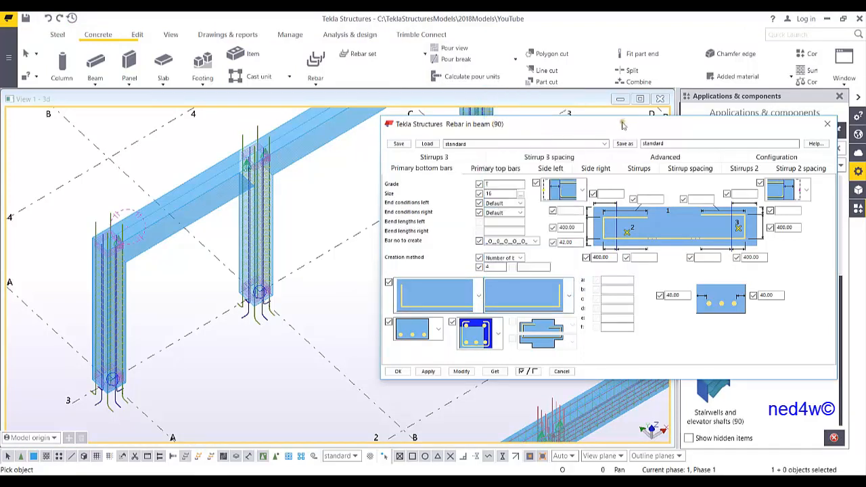
{"action": "left_click", "coordinate": [495, 169]}
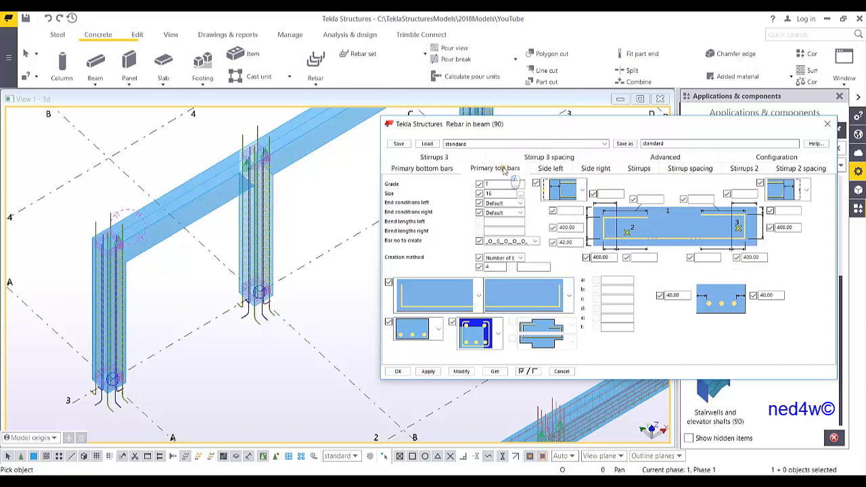
{"action": "left_click", "coordinate": [552, 169]}
{"action": "left_click", "coordinate": [642, 169]}
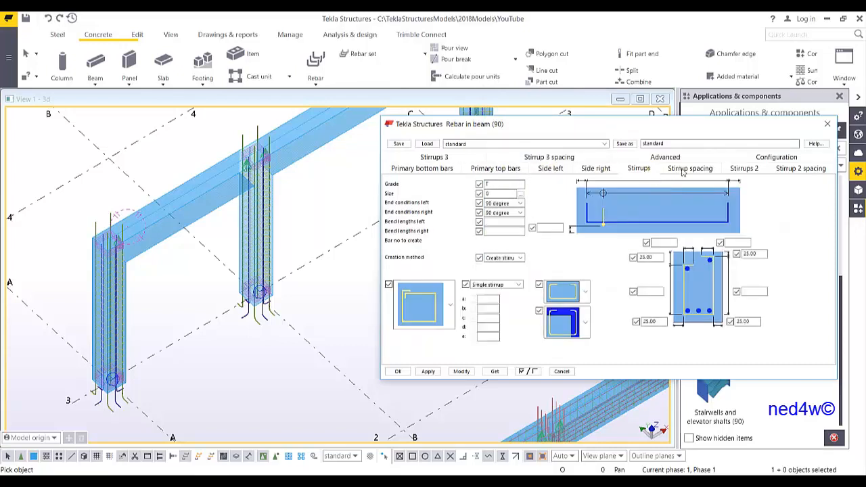
{"action": "left_click", "coordinate": [683, 170]}
{"action": "left_click", "coordinate": [751, 170]}
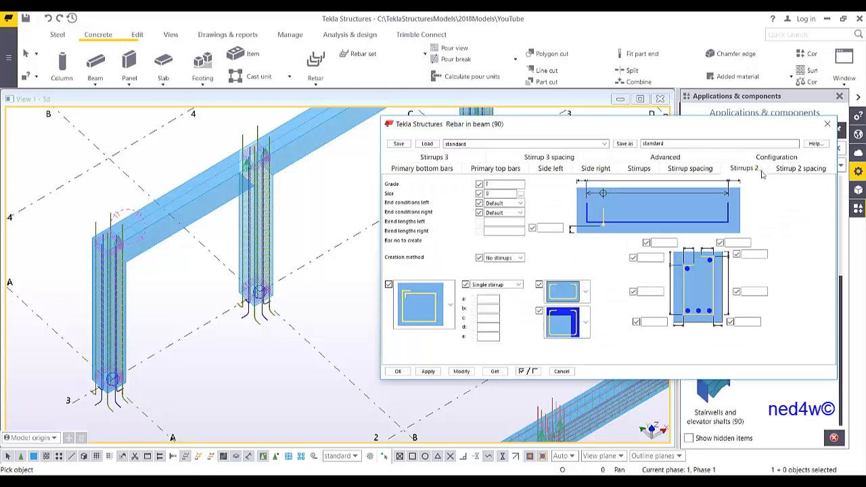
{"action": "left_click", "coordinate": [689, 169]}
{"action": "left_click", "coordinate": [596, 168]}
{"action": "left_click", "coordinate": [425, 169]}
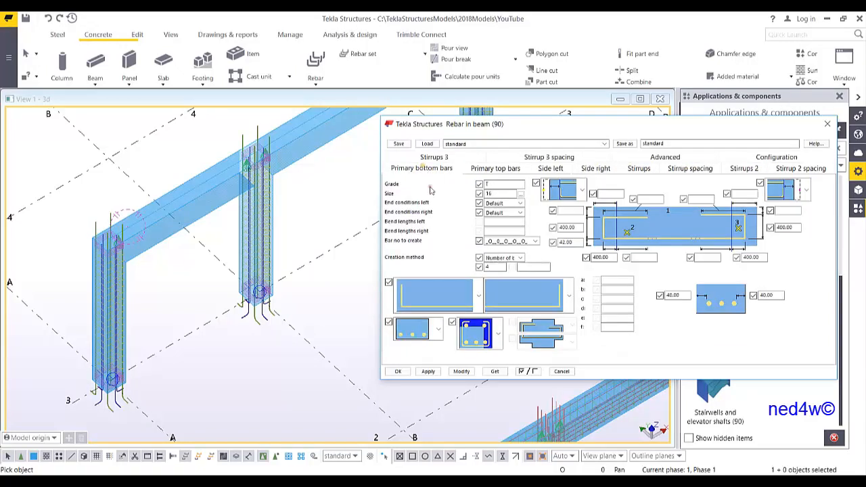
Step: Apply the standard settings and place Rebar in beam (90) on the first beam between its two supporting columns
{"action": "left_click", "coordinate": [427, 371]}
{"action": "scroll", "coordinate": [233, 277], "scroll_direction": "up", "scroll_amount": 5}
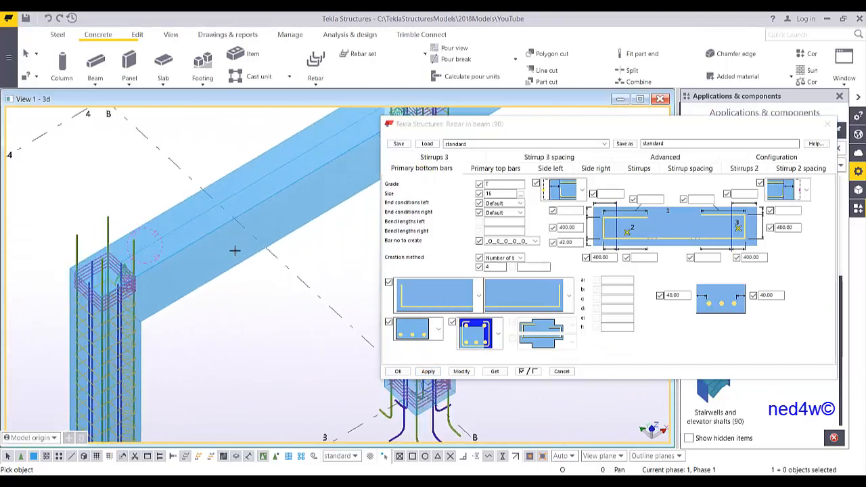
{"action": "left_click_drag", "start_coordinate": [530, 129], "coordinate": [546, 201]}
{"action": "middle_click_drag", "start_coordinate": [256, 204], "coordinate": [258, 200]}
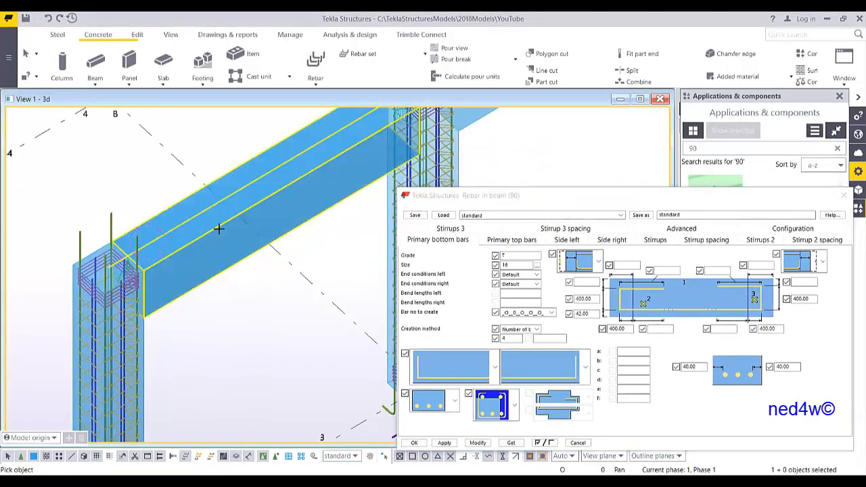
{"action": "left_click", "coordinate": [219, 228]}
{"action": "left_click", "coordinate": [129, 257]}
{"action": "middle_click_drag", "start_coordinate": [329, 185], "coordinate": [264, 265]}
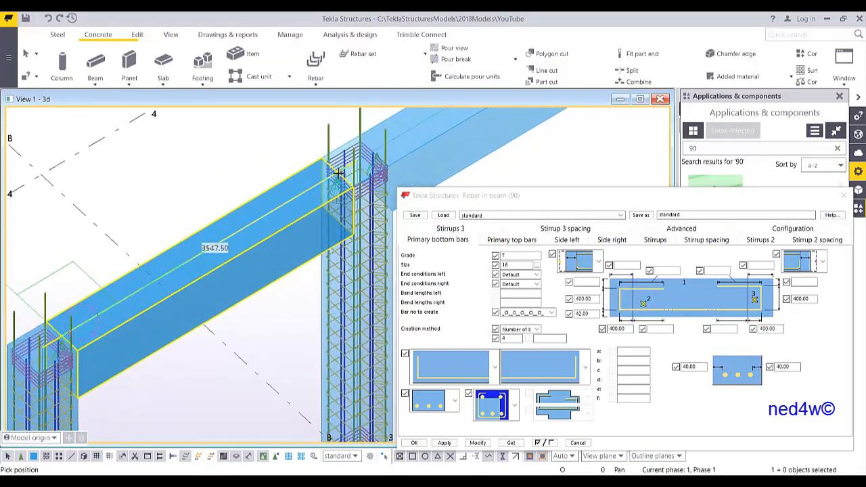
{"action": "scroll", "coordinate": [338, 172], "scroll_direction": "up", "scroll_amount": 3}
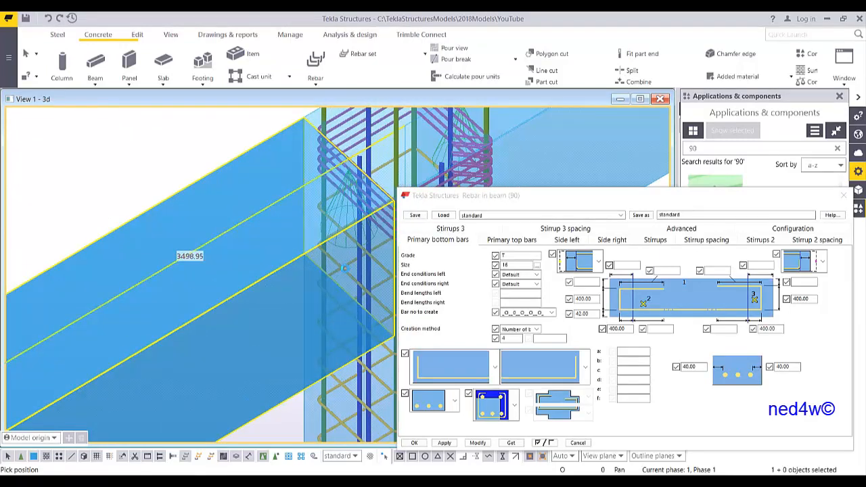
{"action": "scroll", "coordinate": [343, 268], "scroll_direction": "down", "scroll_amount": 5}
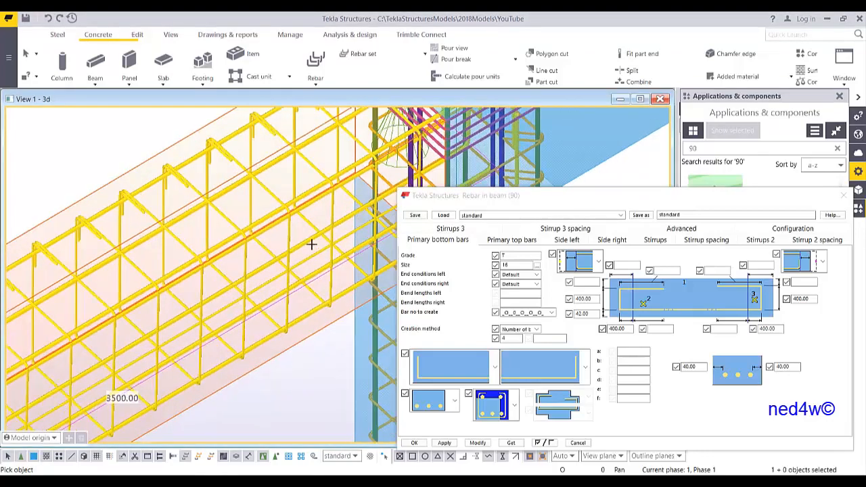
{"action": "right_click", "coordinate": [228, 192]}
{"action": "left_click", "coordinate": [257, 198]}
Step: Inspect the placed beam cage alongside the primary bottom bar settings and accept and close the Rebar in beam (90) settings
{"action": "scroll", "coordinate": [329, 216], "scroll_direction": "up", "scroll_amount": 4}
{"action": "middle_click_drag", "start_coordinate": [329, 216], "coordinate": [277, 311], "text": "ctrl"}
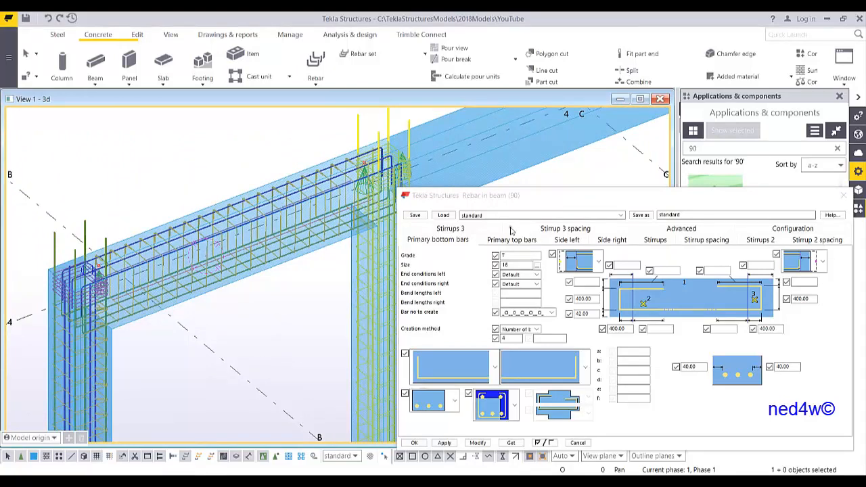
{"action": "left_click_drag", "start_coordinate": [527, 196], "coordinate": [464, 180]}
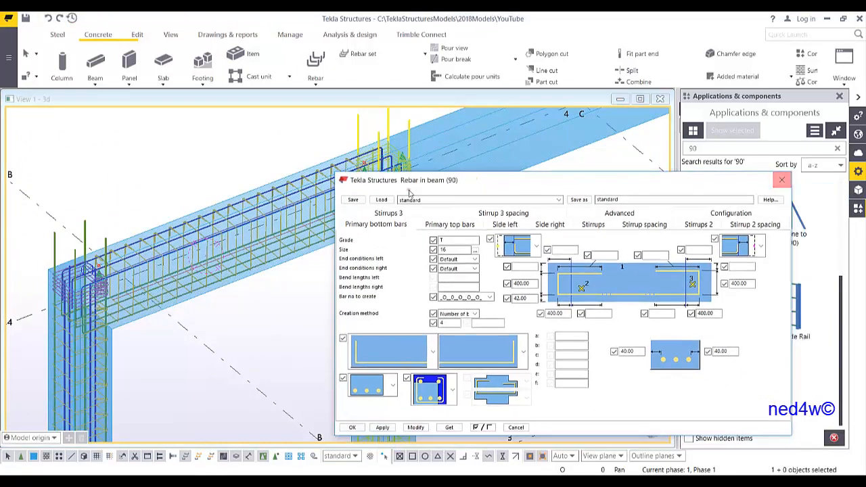
{"action": "left_click_drag", "start_coordinate": [702, 184], "coordinate": [613, 140]}
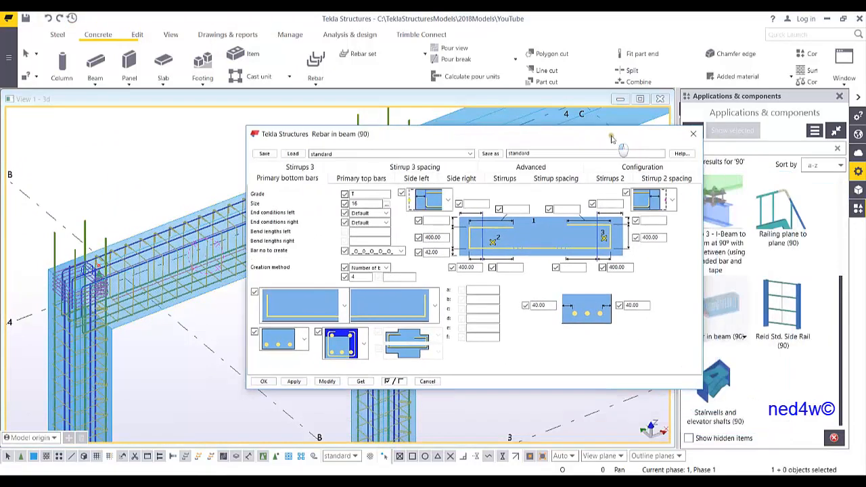
{"action": "mouse_move", "coordinate": [479, 138]}
{"action": "left_mouse_down"}
{"action": "mouse_move", "coordinate": [558, 153]}
{"action": "mouse_move", "coordinate": [660, 198]}
{"action": "mouse_move", "coordinate": [482, 142]}
{"action": "left_mouse_up"}
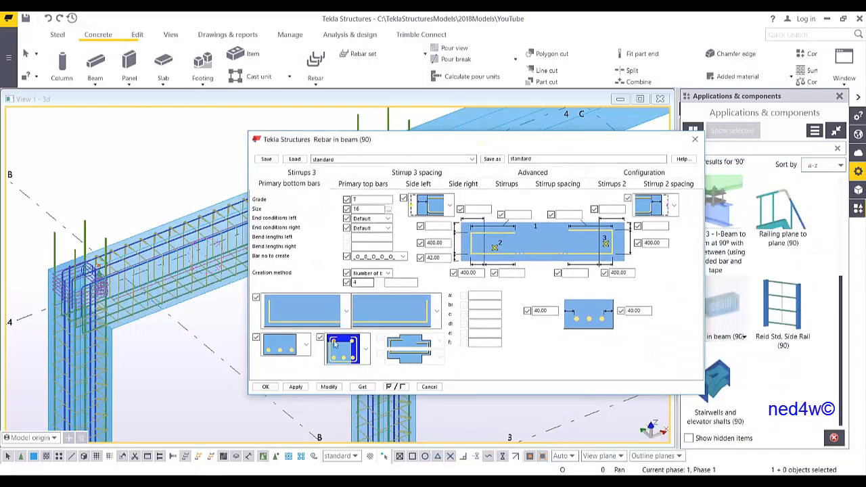
{"action": "left_click", "coordinate": [267, 388]}
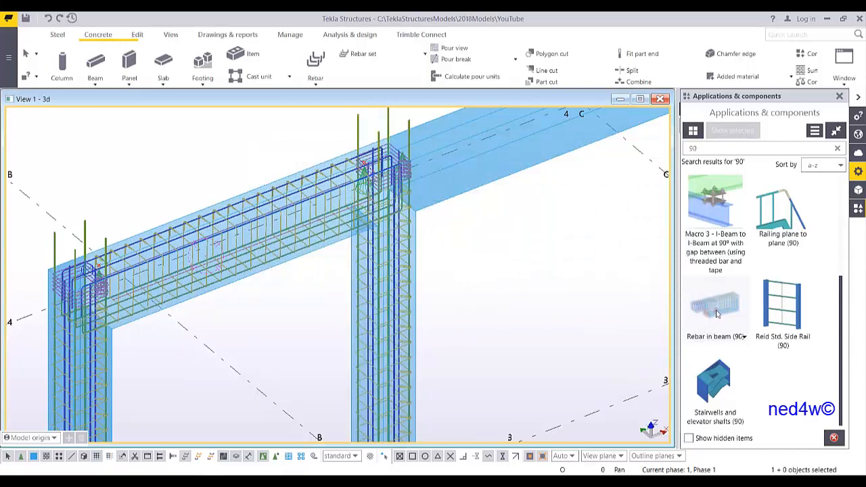
Step: Place Rebar in beam (90) on the long second beam, from its start point to its end point at the supporting columns
{"action": "middle_click_drag", "start_coordinate": [560, 192], "coordinate": [343, 354]}
{"action": "left_click", "coordinate": [377, 312]}
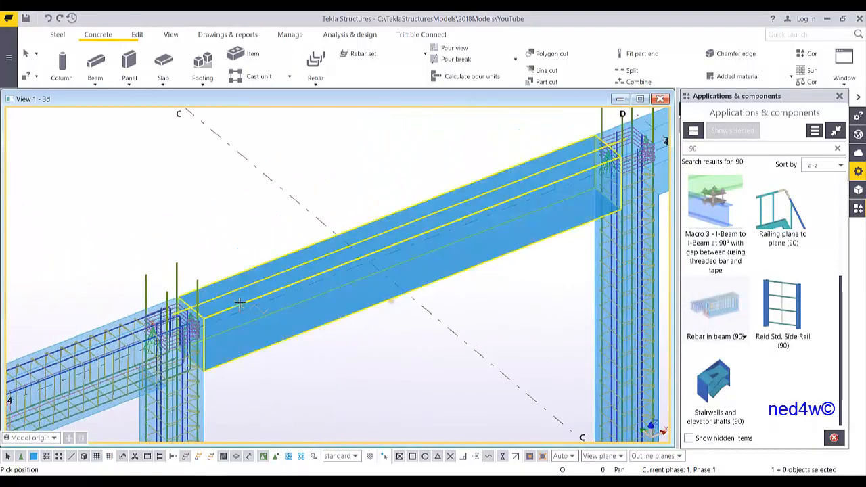
{"action": "left_click", "coordinate": [190, 306]}
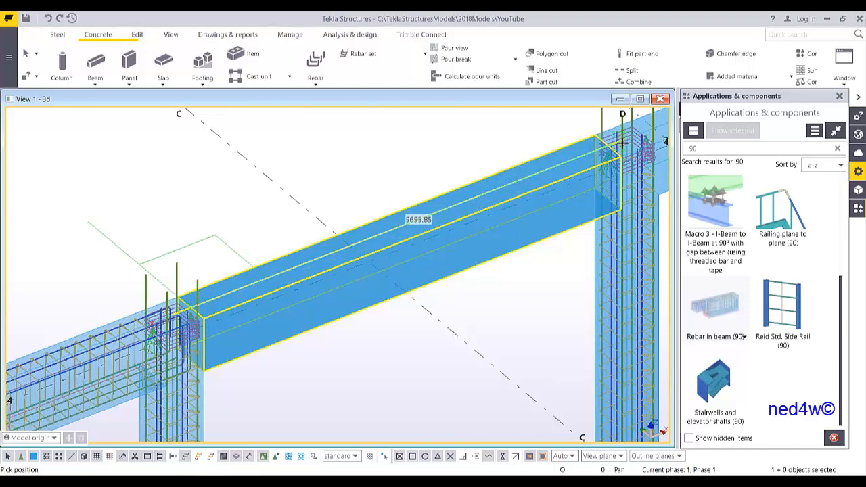
{"action": "left_click", "coordinate": [609, 146]}
Step: Place Rebar in beam (90) on the third beam, between its two supporting columns, and end the command
{"action": "middle_click_drag", "start_coordinate": [609, 146], "coordinate": [357, 184]}
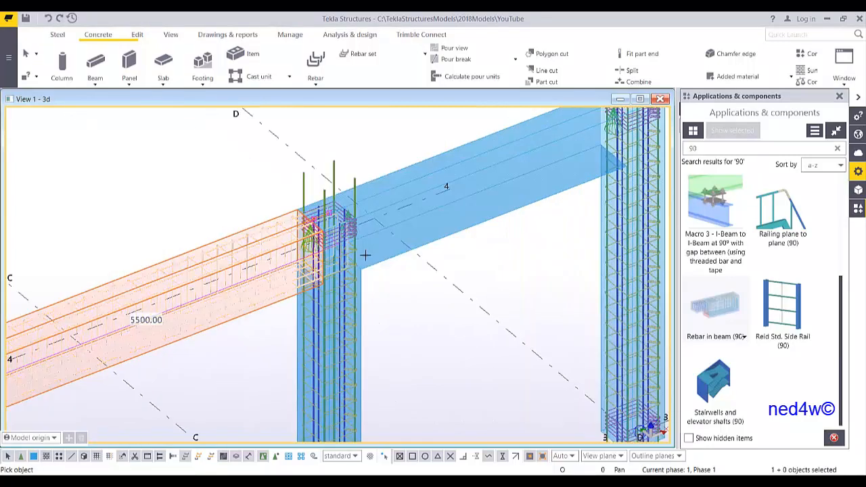
{"action": "left_click", "coordinate": [349, 208]}
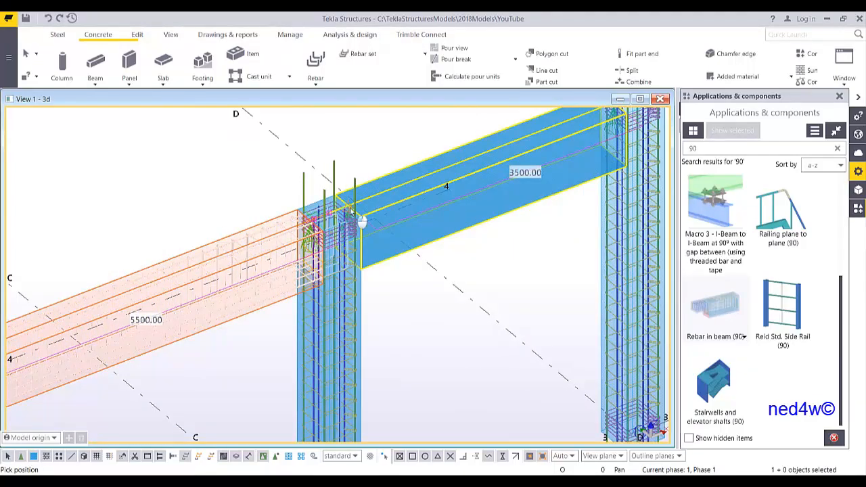
{"action": "middle_click_drag", "start_coordinate": [512, 165], "coordinate": [429, 231]}
{"action": "left_click", "coordinate": [532, 168]}
{"action": "right_click", "coordinate": [349, 164]}
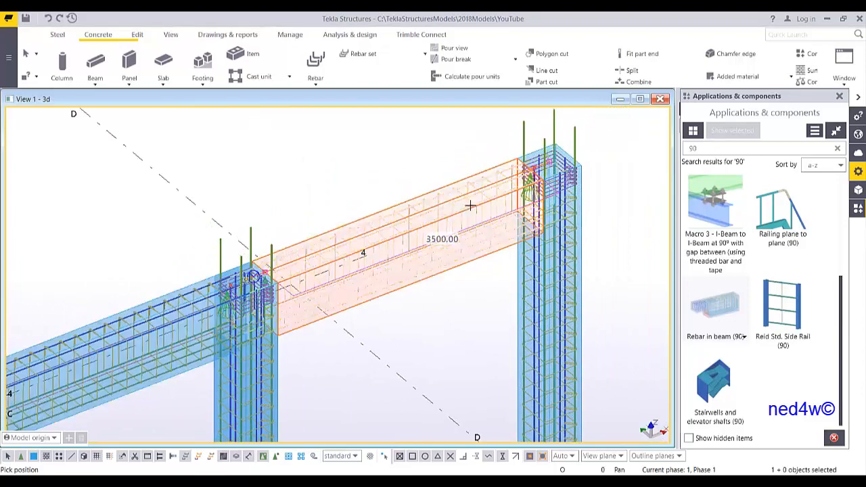
{"action": "left_click", "coordinate": [397, 176]}
Step: Review the reinforced beams and columns along the finished frame and bring the unreinforced frame on grid line 5 into view
{"action": "middle_click_drag", "start_coordinate": [367, 264], "coordinate": [364, 239], "text": "ctrl"}
{"action": "middle_click_drag", "start_coordinate": [364, 240], "coordinate": [446, 235]}
{"action": "scroll", "coordinate": [448, 192], "scroll_direction": "down", "scroll_amount": 5}
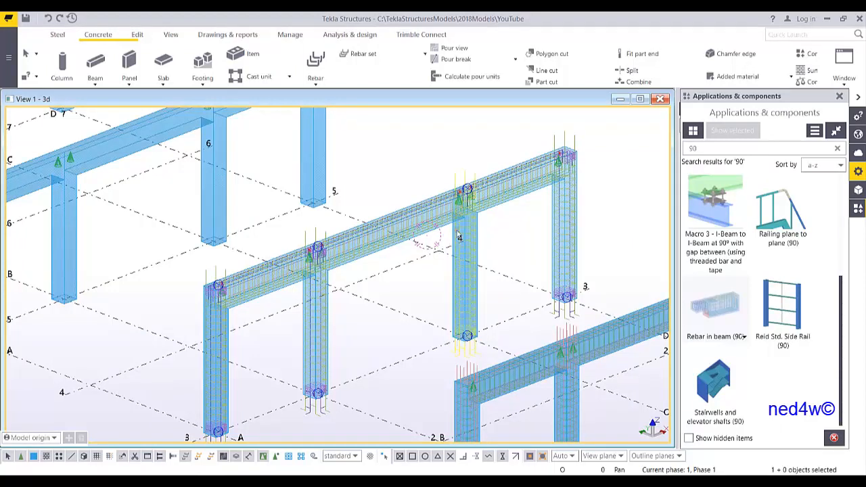
{"action": "middle_click_drag", "start_coordinate": [379, 248], "coordinate": [424, 243]}
{"action": "middle_click_drag", "start_coordinate": [297, 247], "coordinate": [435, 244]}
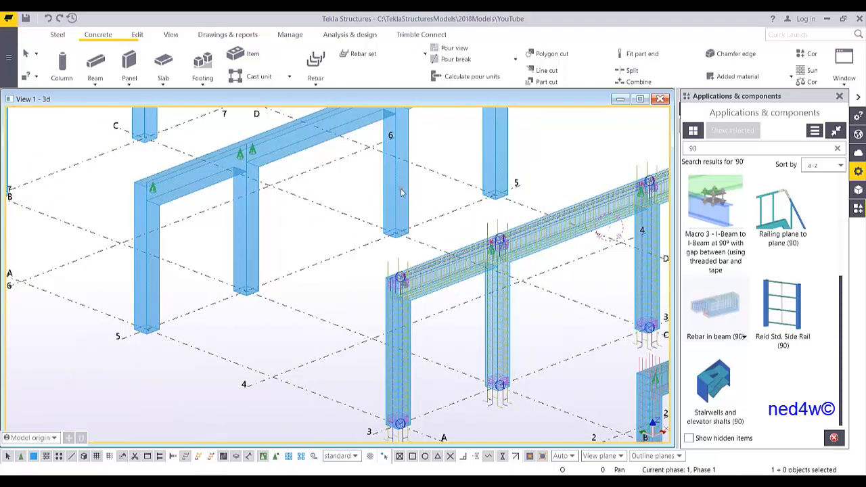
{"action": "middle_click_drag", "start_coordinate": [401, 188], "coordinate": [508, 214]}
{"action": "middle_click_drag", "start_coordinate": [359, 246], "coordinate": [417, 262]}
{"action": "scroll", "coordinate": [371, 279], "scroll_direction": "up", "scroll_amount": 1}
{"action": "scroll", "coordinate": [371, 279], "scroll_direction": "up", "scroll_amount": 2}
{"action": "middle_click_drag", "start_coordinate": [349, 309], "coordinate": [367, 295]}
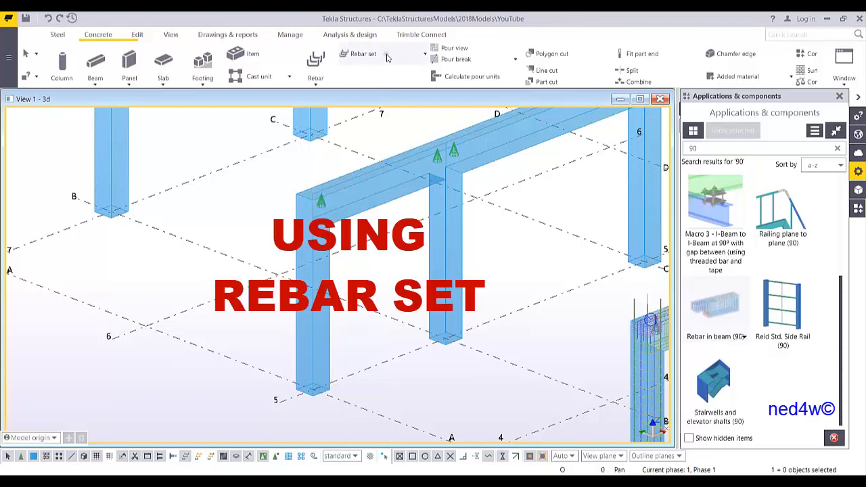
Step: Create a separate 3D view of the corner column at grid A/5 and enlarge it to fill the workspace
{"action": "left_click", "coordinate": [426, 55]}
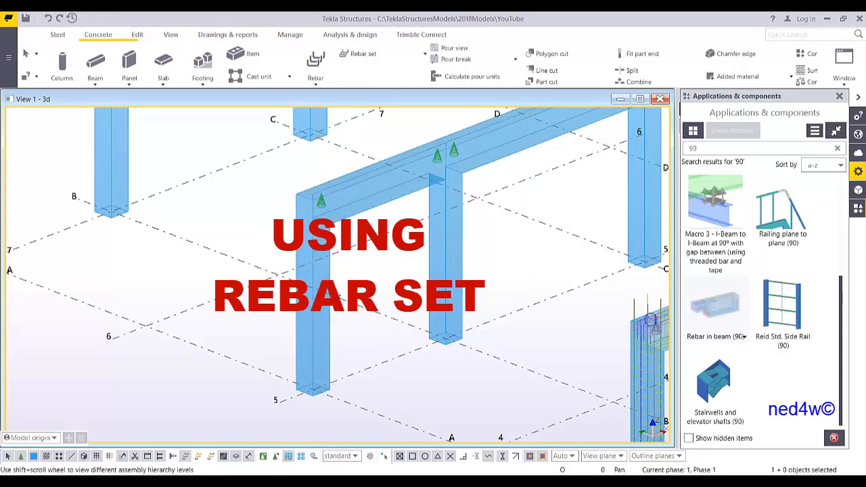
{"action": "left_click", "coordinate": [324, 229]}
{"action": "right_click", "coordinate": [333, 278]}
{"action": "mouse_move", "coordinate": [394, 230]}
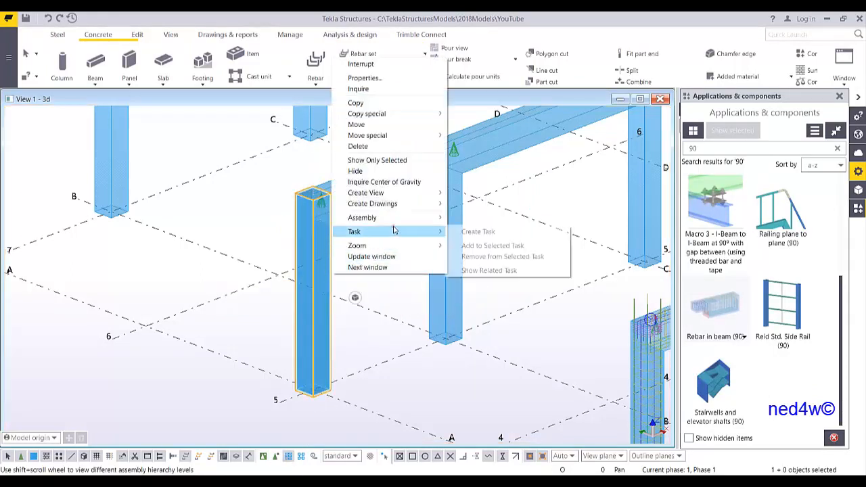
{"action": "mouse_move", "coordinate": [398, 117]}
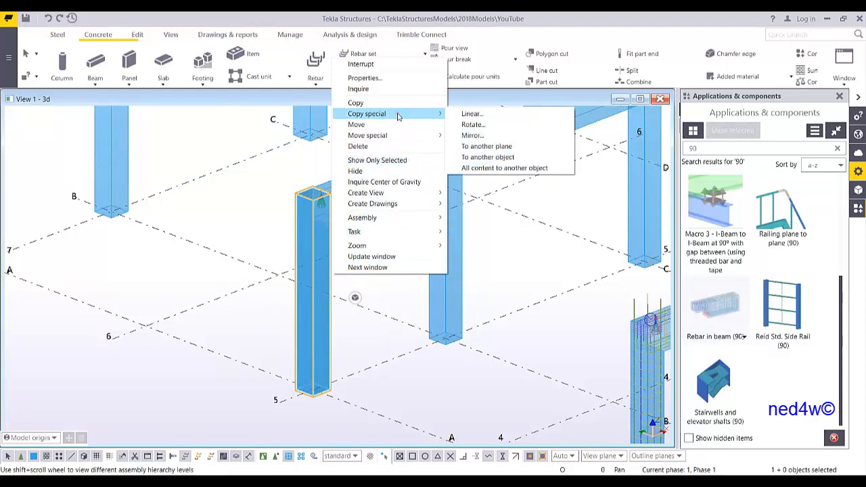
{"action": "mouse_move", "coordinate": [394, 195]}
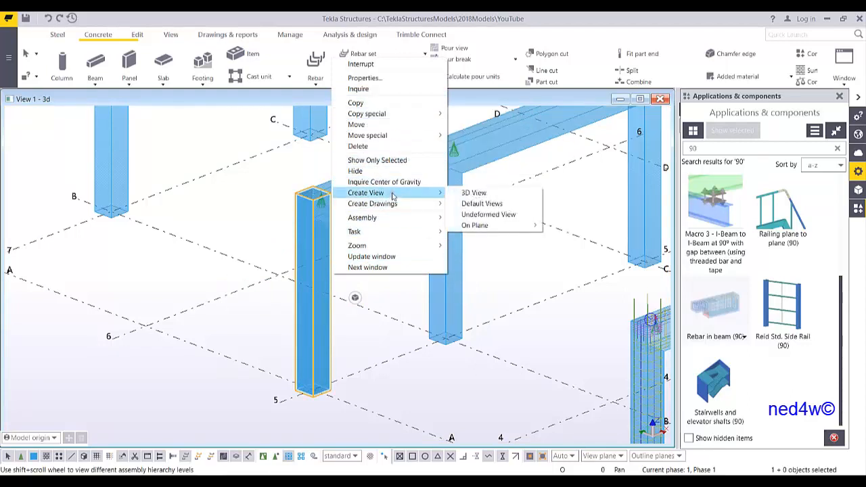
{"action": "left_click", "coordinate": [482, 194]}
{"action": "left_click_drag", "start_coordinate": [208, 228], "coordinate": [673, 446]}
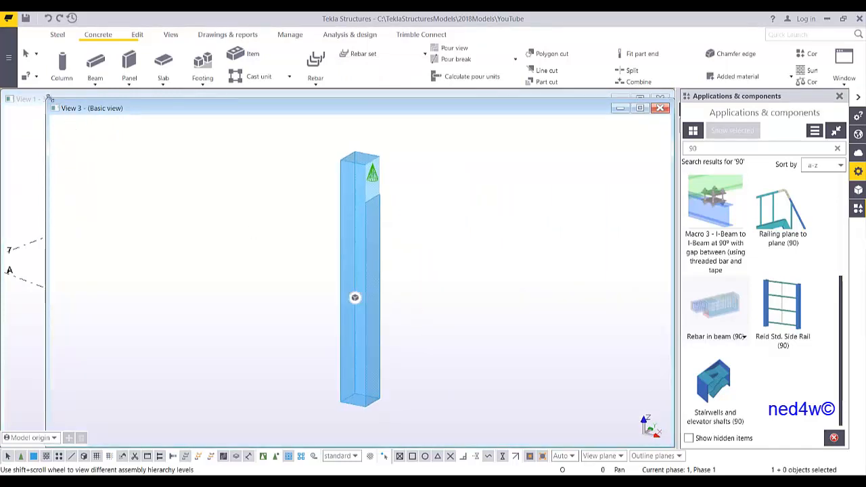
{"action": "left_click_drag", "start_coordinate": [48, 98], "coordinate": [2, 94]}
{"action": "middle_click_drag", "start_coordinate": [406, 230], "coordinate": [367, 230]}
{"action": "middle_click_drag", "start_coordinate": [365, 263], "coordinate": [370, 294]}
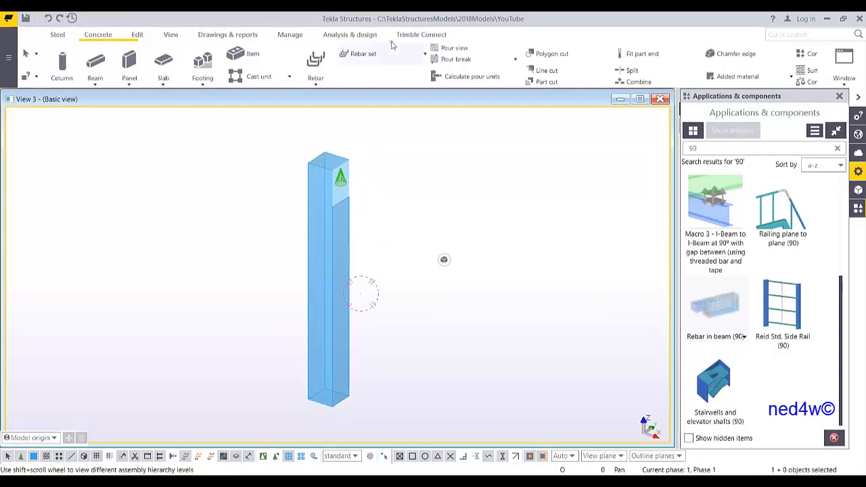
Step: Create longitudinal rebars as a rebar set on two opposite faces of the column, and undo them
{"action": "left_click", "coordinate": [425, 56]}
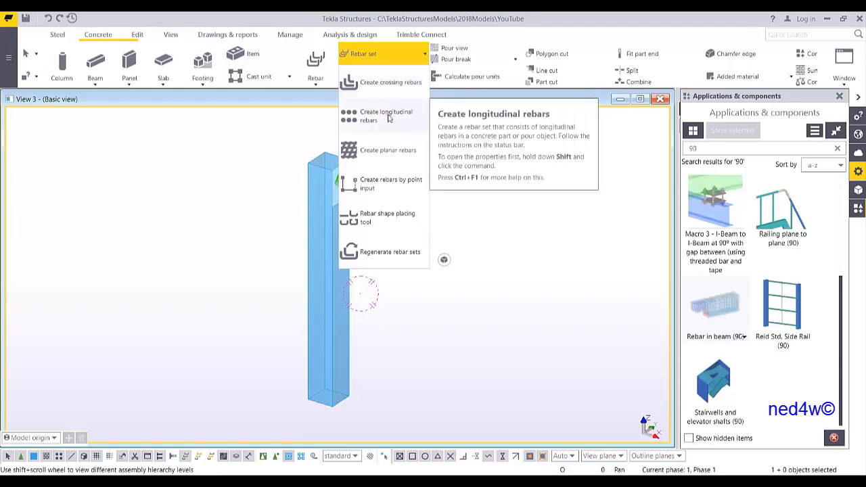
{"action": "left_click", "coordinate": [388, 118]}
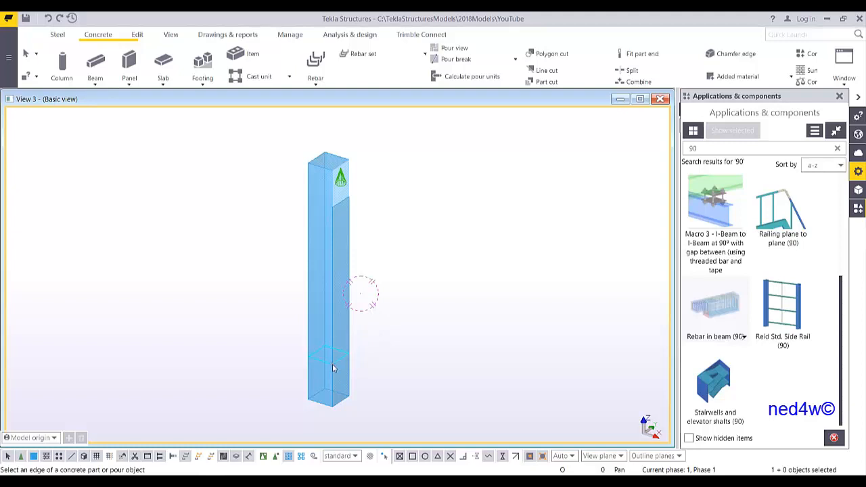
{"action": "scroll", "coordinate": [331, 369], "scroll_direction": "up", "scroll_amount": 5}
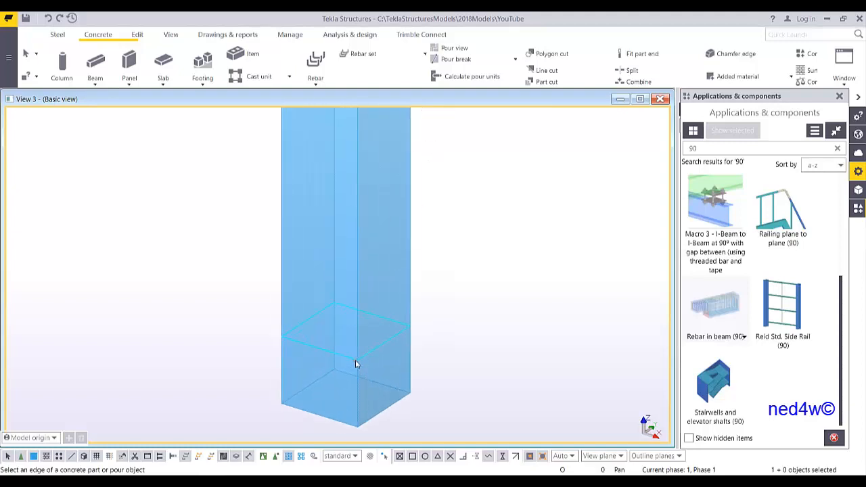
{"action": "scroll", "coordinate": [353, 359], "scroll_direction": "up", "scroll_amount": 1}
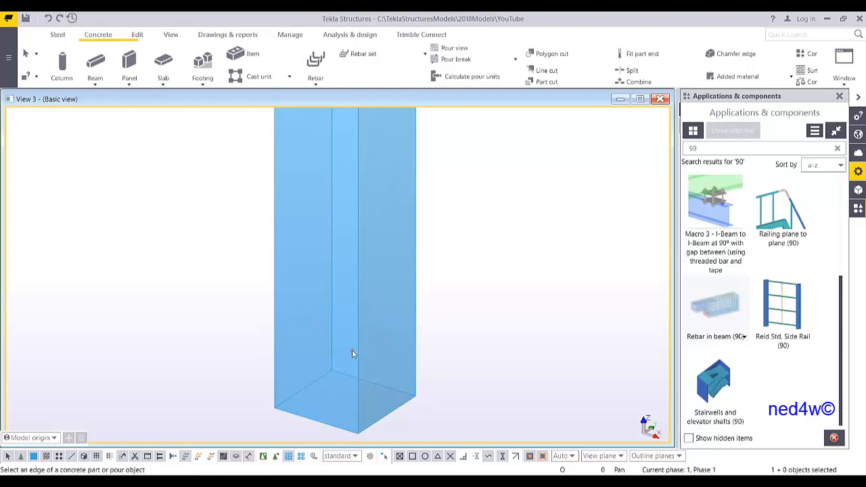
{"action": "left_click", "coordinate": [356, 348]}
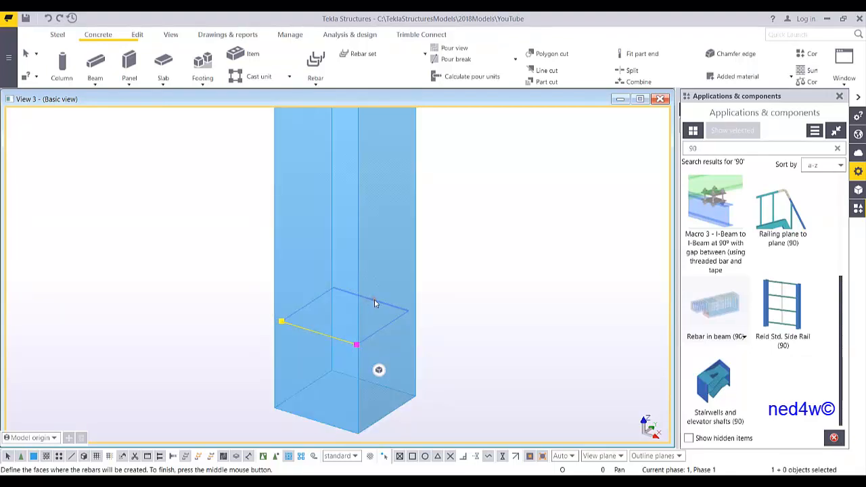
{"action": "left_click", "coordinate": [375, 302]}
{"action": "middle_click", "coordinate": [465, 278]}
{"action": "middle_click_drag", "start_coordinate": [464, 278], "coordinate": [396, 383], "text": "ctrl"}
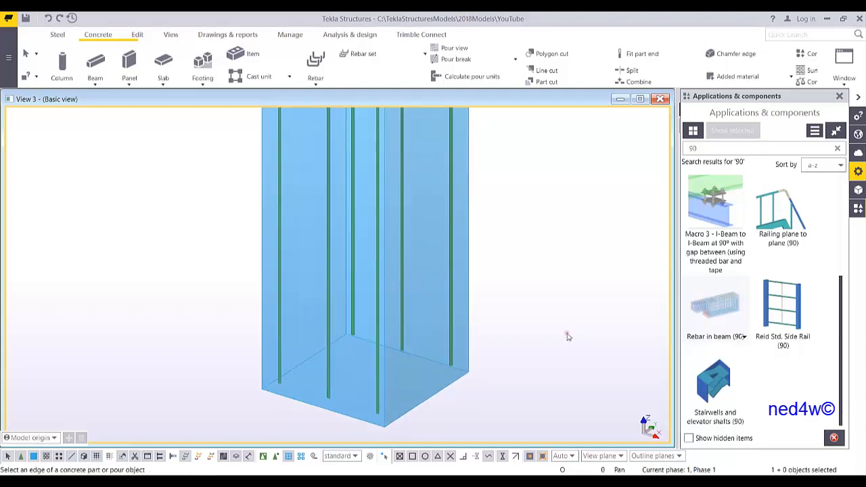
{"action": "mouse_move", "coordinate": [504, 317]}
{"action": "middle_mouse_down", "text": "ctrl"}
{"action": "mouse_move", "coordinate": [437, 312]}
{"action": "mouse_move", "coordinate": [482, 316]}
{"action": "middle_mouse_up", "text": "ctrl"}
{"action": "key", "text": "ctrl+z"}
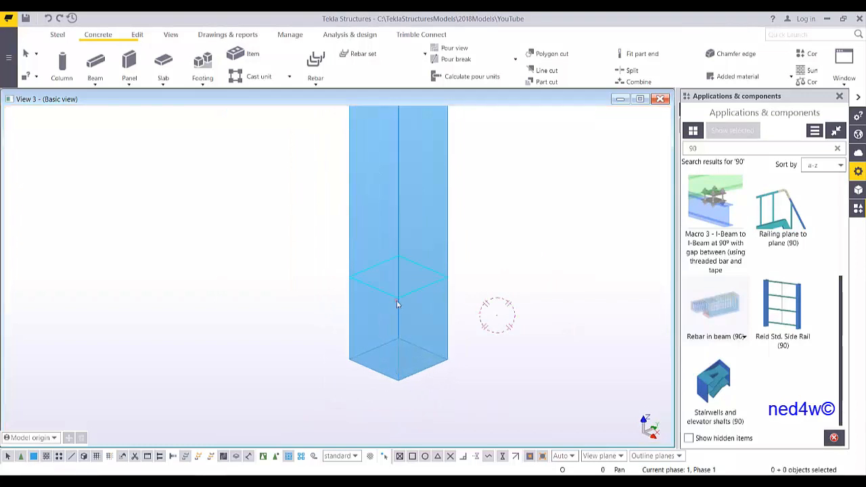
Step: Create longitudinal rebars on all four faces of the column, starting from its vertical corner edge, and end the command
{"action": "middle_click_drag", "start_coordinate": [401, 287], "coordinate": [431, 286], "text": "ctrl"}
{"action": "scroll", "coordinate": [404, 288], "scroll_direction": "up", "scroll_amount": 2}
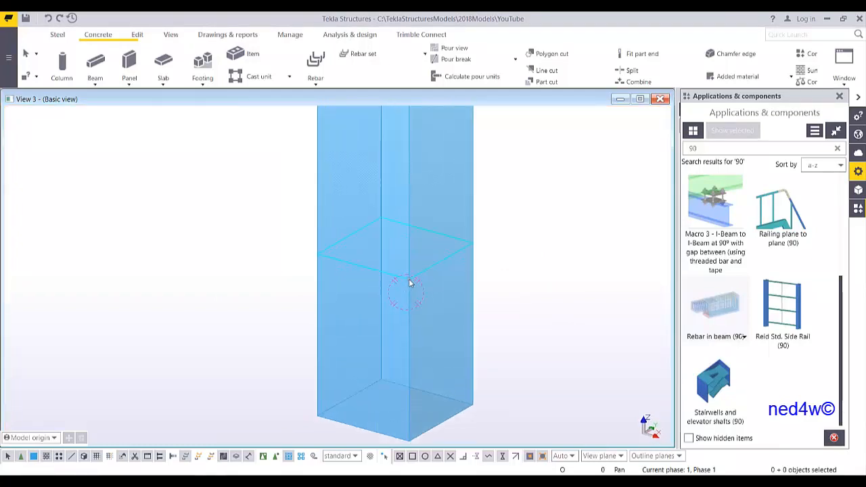
{"action": "left_click", "coordinate": [409, 283]}
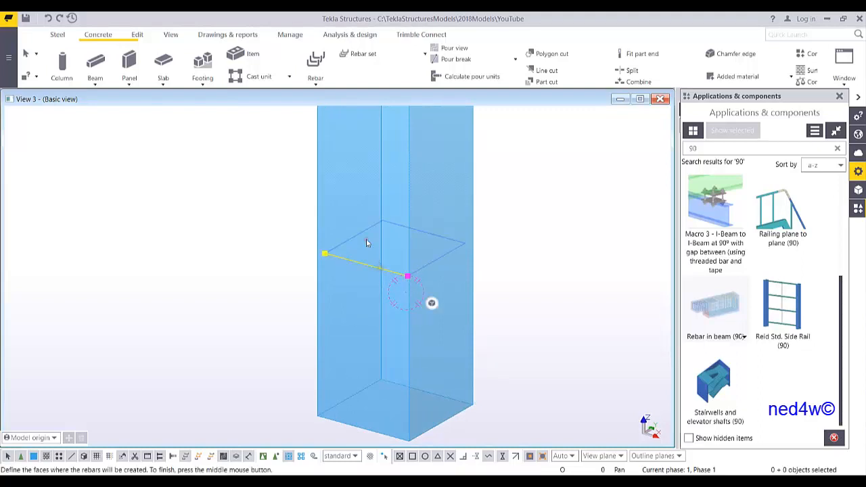
{"action": "left_click", "coordinate": [368, 233]}
{"action": "left_click", "coordinate": [443, 259]}
{"action": "left_click", "coordinate": [441, 236]}
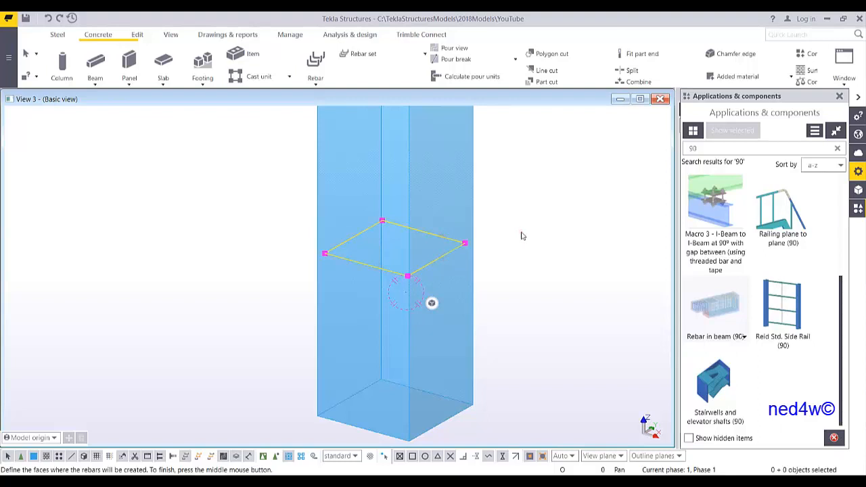
{"action": "middle_click", "coordinate": [521, 236]}
{"action": "scroll", "coordinate": [516, 265], "scroll_direction": "down", "scroll_amount": 3}
{"action": "middle_click_drag", "start_coordinate": [513, 318], "coordinate": [433, 231], "text": "ctrl"}
{"action": "scroll", "coordinate": [519, 286], "scroll_direction": "up", "scroll_amount": 3}
{"action": "scroll", "coordinate": [449, 285], "scroll_direction": "up", "scroll_amount": 4}
{"action": "right_click", "coordinate": [436, 222]}
{"action": "left_click", "coordinate": [451, 228]}
{"action": "left_click", "coordinate": [426, 323]}
Step: Try crossing rebars around the column's cross-section from the vertical edge nearest the viewer, and undo them
{"action": "scroll", "coordinate": [398, 346], "scroll_direction": "up", "scroll_amount": 5}
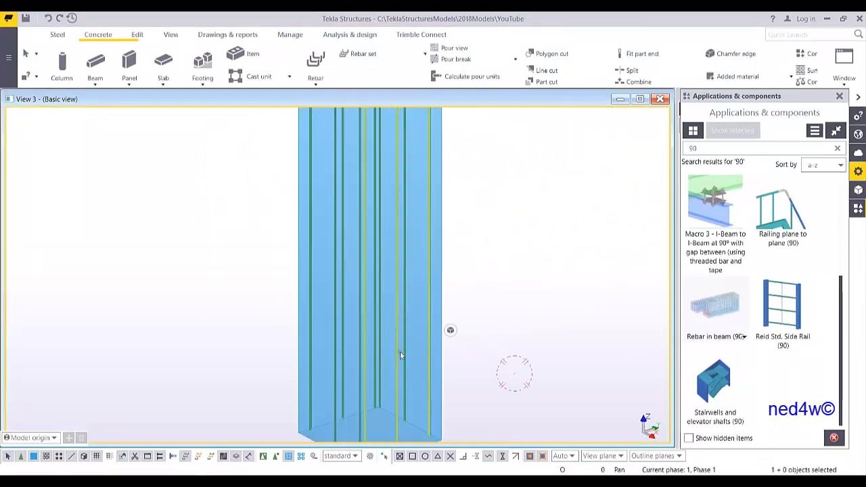
{"action": "middle_click_drag", "start_coordinate": [398, 344], "coordinate": [373, 233]}
{"action": "scroll", "coordinate": [373, 237], "scroll_direction": "down", "scroll_amount": 2}
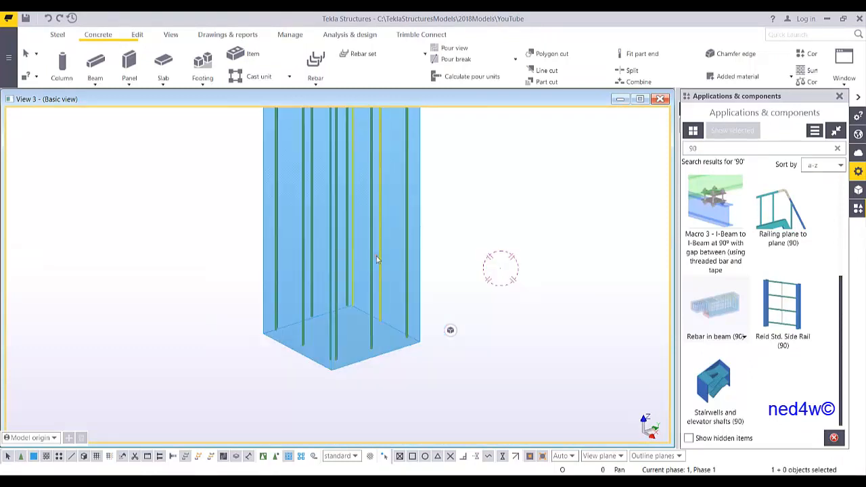
{"action": "left_click", "coordinate": [423, 54]}
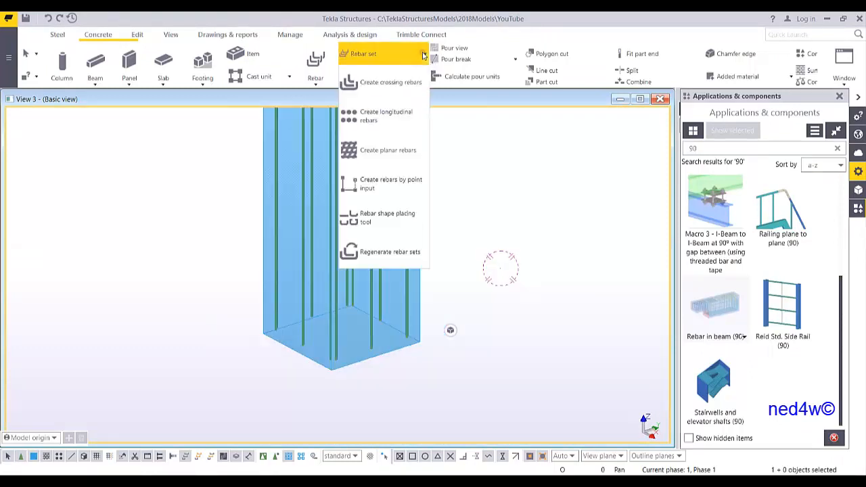
{"action": "left_click", "coordinate": [399, 84]}
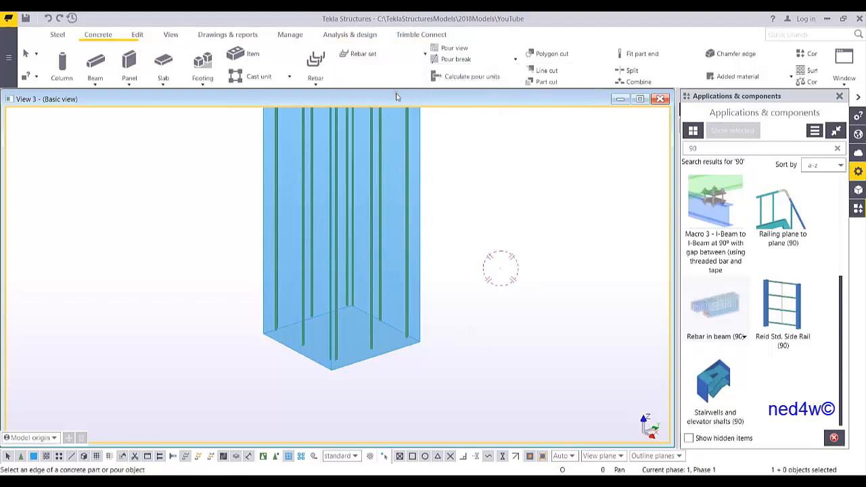
{"action": "left_click", "coordinate": [333, 264]}
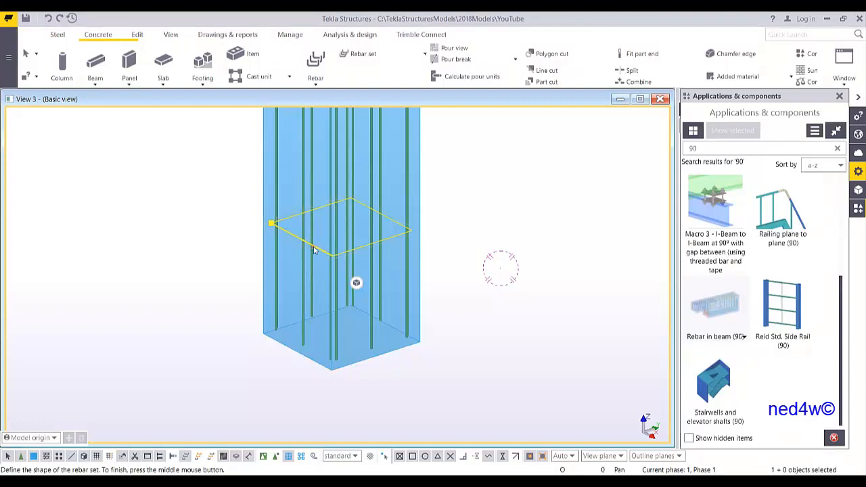
{"action": "left_click", "coordinate": [324, 215]}
{"action": "middle_click", "coordinate": [453, 241]}
{"action": "scroll", "coordinate": [440, 258], "scroll_direction": "up", "scroll_amount": 5}
{"action": "scroll", "coordinate": [440, 258], "scroll_direction": "down", "scroll_amount": 4}
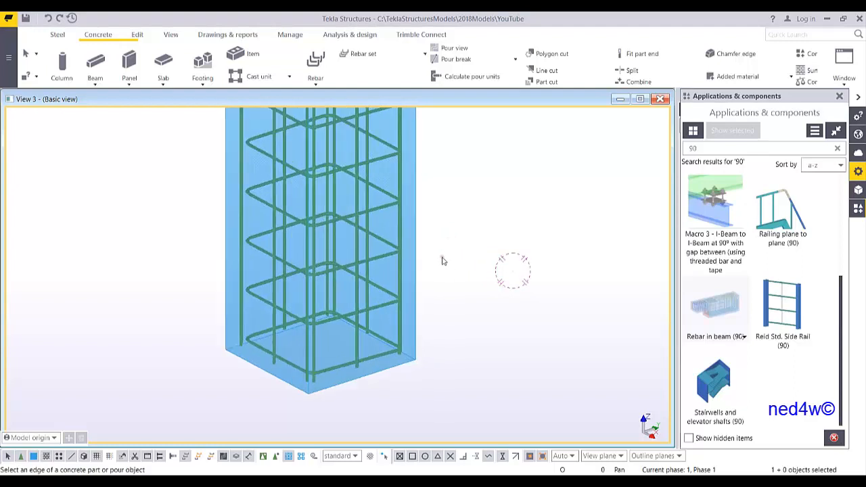
{"action": "scroll", "coordinate": [410, 268], "scroll_direction": "up", "scroll_amount": 3}
{"action": "scroll", "coordinate": [410, 269], "scroll_direction": "down", "scroll_amount": 2}
{"action": "scroll", "coordinate": [410, 269], "scroll_direction": "down", "scroll_amount": 1}
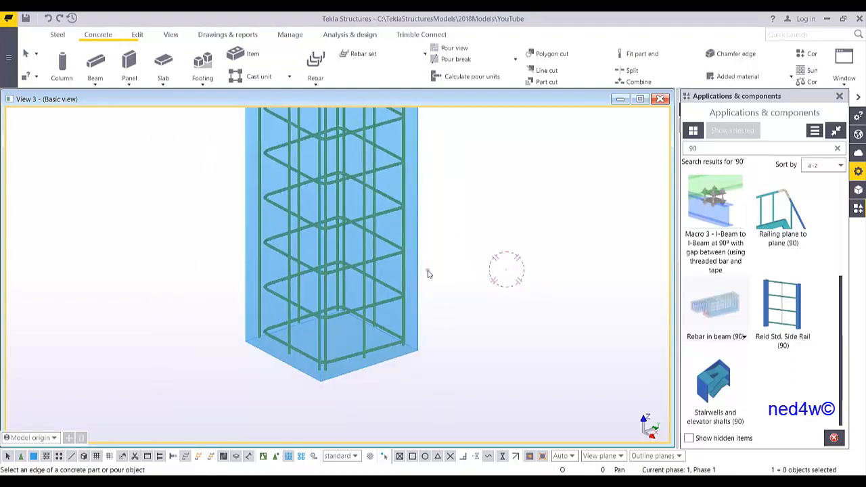
{"action": "key", "text": "ctrl+z"}
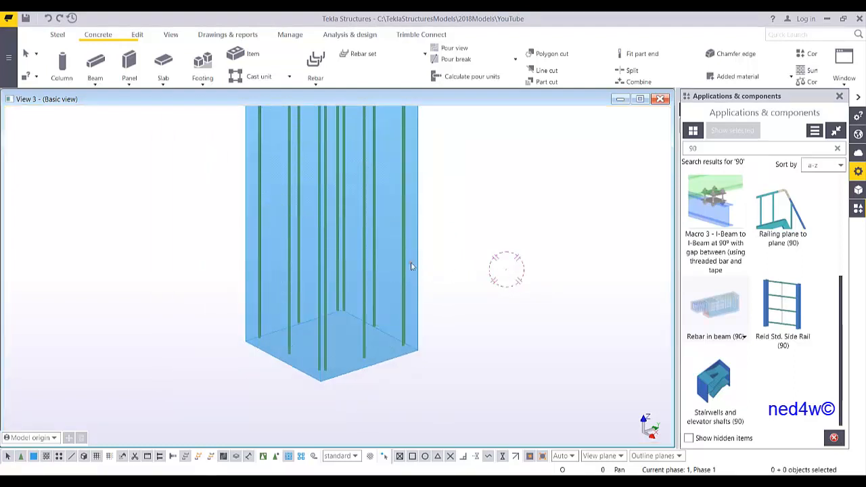
Step: Create crossing rebars around all four faces of the column as stirrups, starting from another vertical edge, and end the command
{"action": "left_click", "coordinate": [410, 223]}
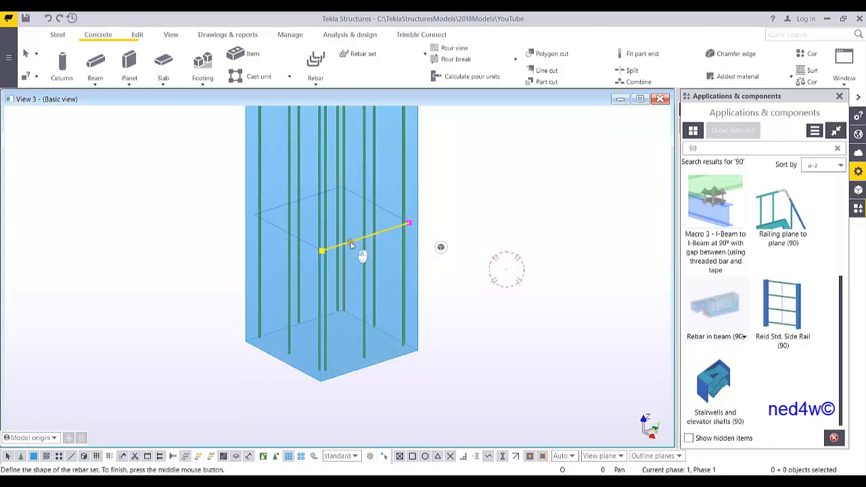
{"action": "left_click", "coordinate": [305, 241]}
{"action": "left_click", "coordinate": [307, 198]}
{"action": "middle_click", "coordinate": [384, 212]}
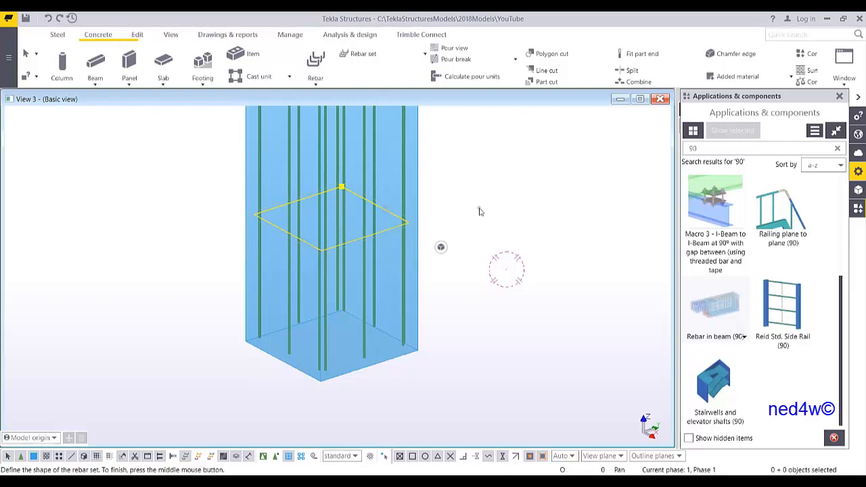
{"action": "right_click", "coordinate": [445, 192]}
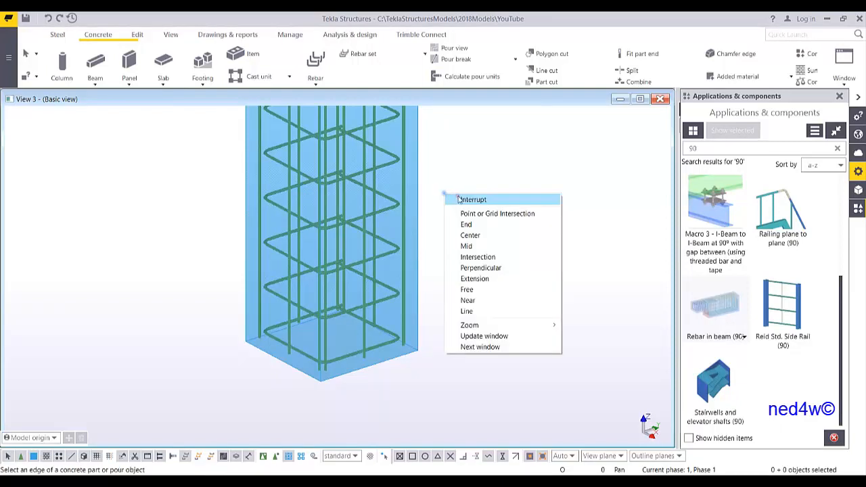
{"action": "left_click", "coordinate": [461, 200]}
Step: Delete the longitudinal bars on one side face of the column where they double up the corner bars
{"action": "middle_click_drag", "start_coordinate": [297, 310], "coordinate": [443, 301]}
{"action": "scroll", "coordinate": [443, 302], "scroll_direction": "up", "scroll_amount": 4}
{"action": "middle_click_drag", "start_coordinate": [444, 369], "coordinate": [379, 349], "text": "ctrl"}
{"action": "left_click", "coordinate": [345, 325]}
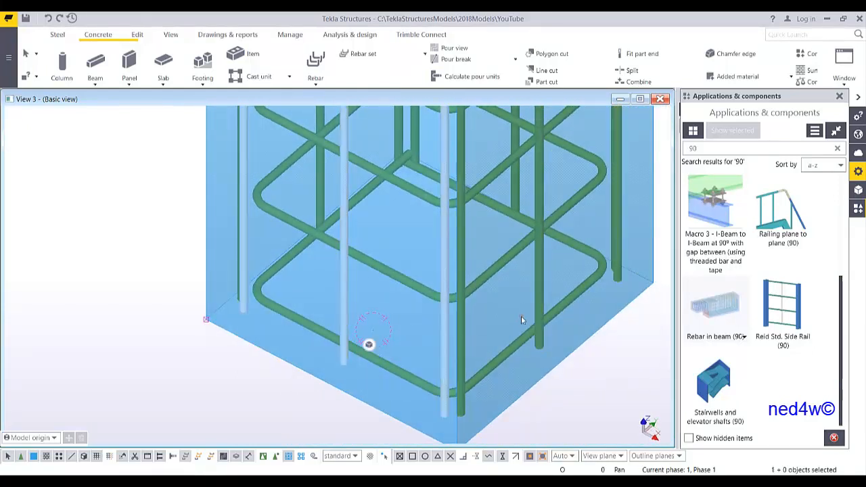
{"action": "key", "text": "Escape"}
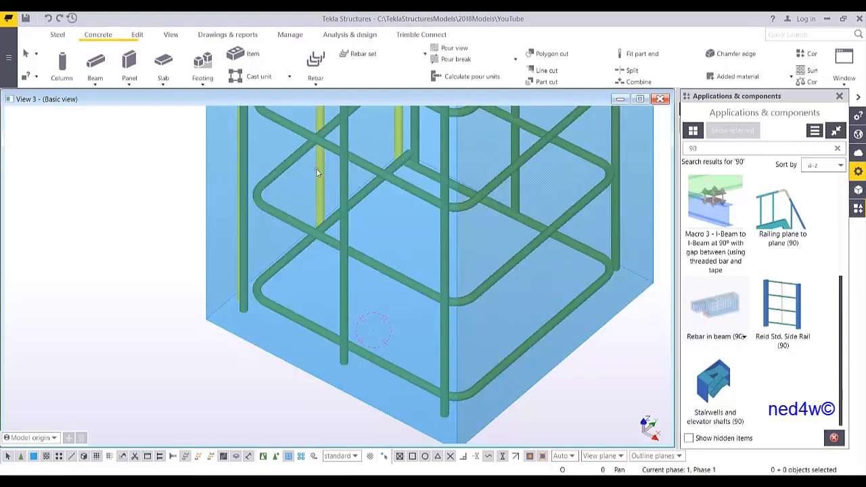
Step: Change the layer order of the longitudinal bars on the column's front side face so they sit inside the stirrups
{"action": "middle_click_drag", "start_coordinate": [320, 170], "coordinate": [306, 308], "text": "ctrl"}
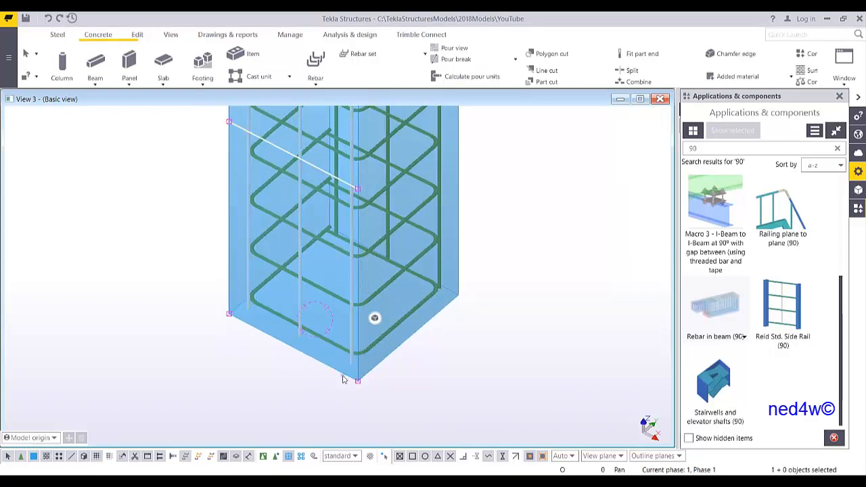
{"action": "left_click", "coordinate": [375, 341]}
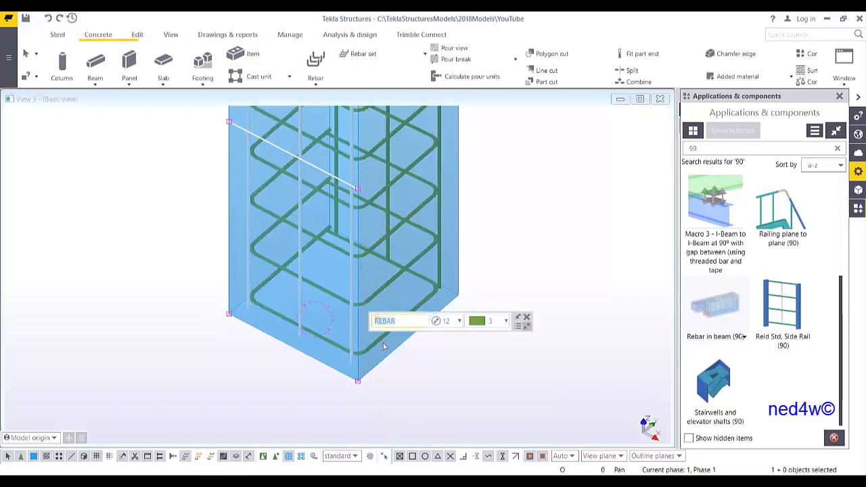
{"action": "left_click", "coordinate": [383, 458]}
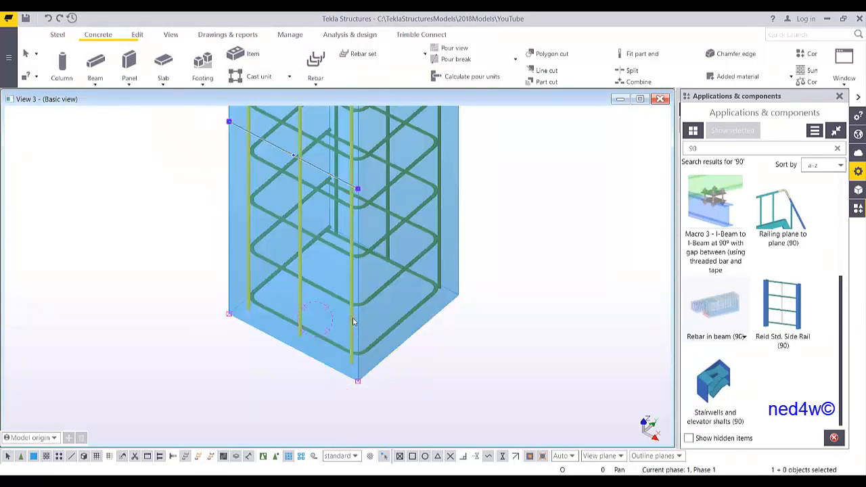
{"action": "left_click", "coordinate": [349, 275]}
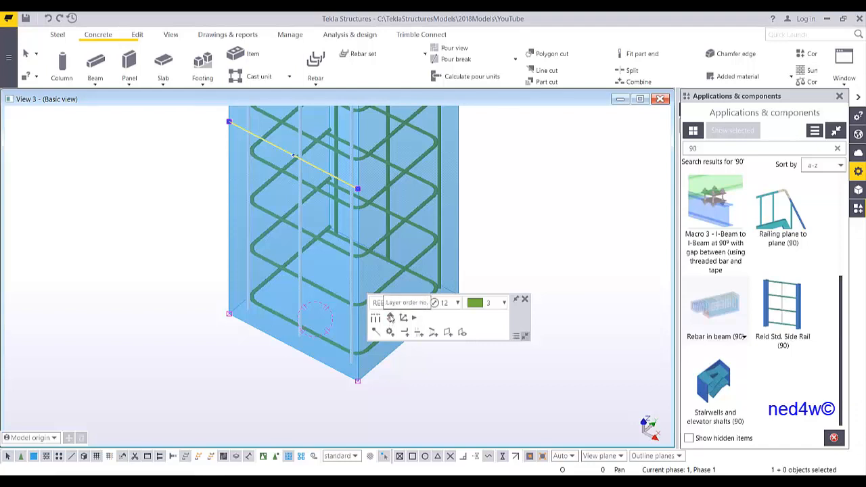
{"action": "left_click", "coordinate": [391, 318]}
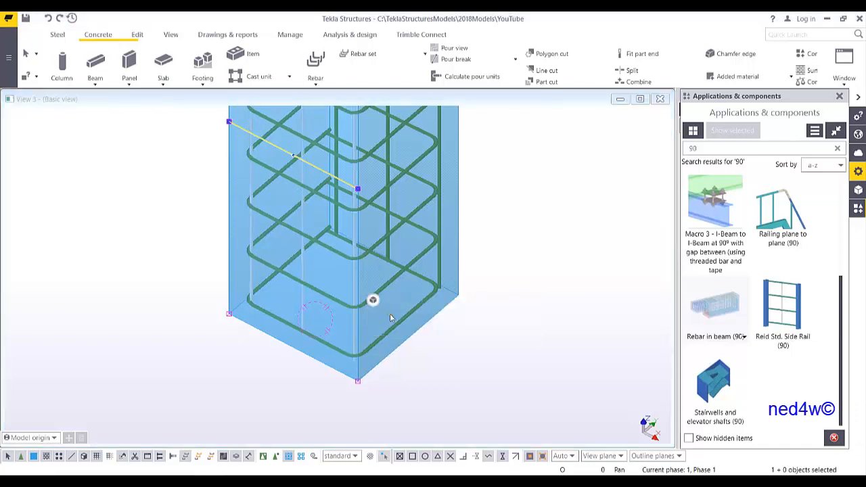
{"action": "scroll", "coordinate": [310, 303], "scroll_direction": "up", "scroll_amount": 6}
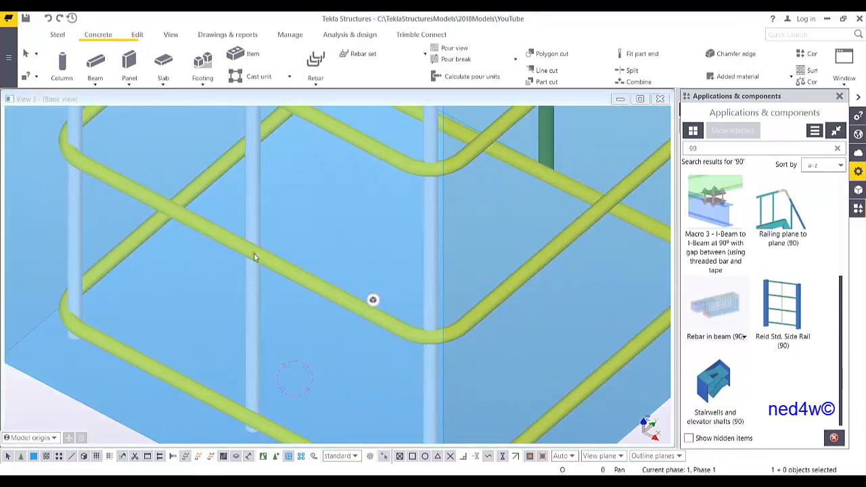
{"action": "scroll", "coordinate": [252, 256], "scroll_direction": "down", "scroll_amount": 3}
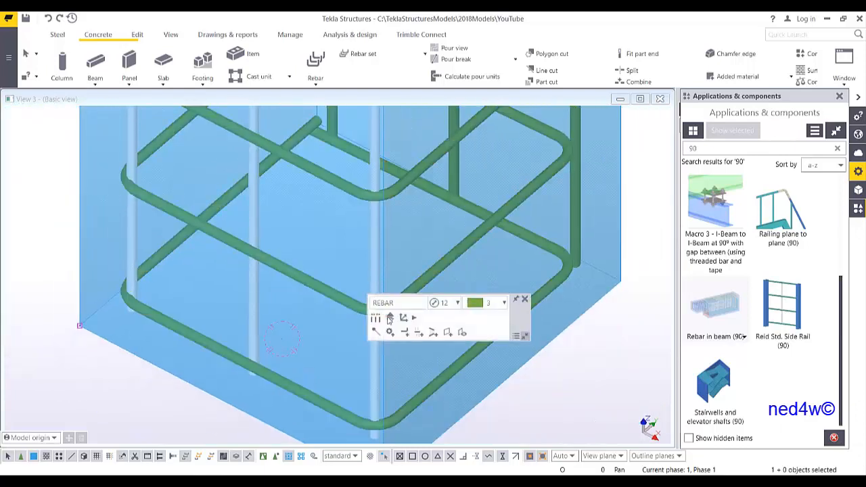
{"action": "left_click", "coordinate": [390, 321]}
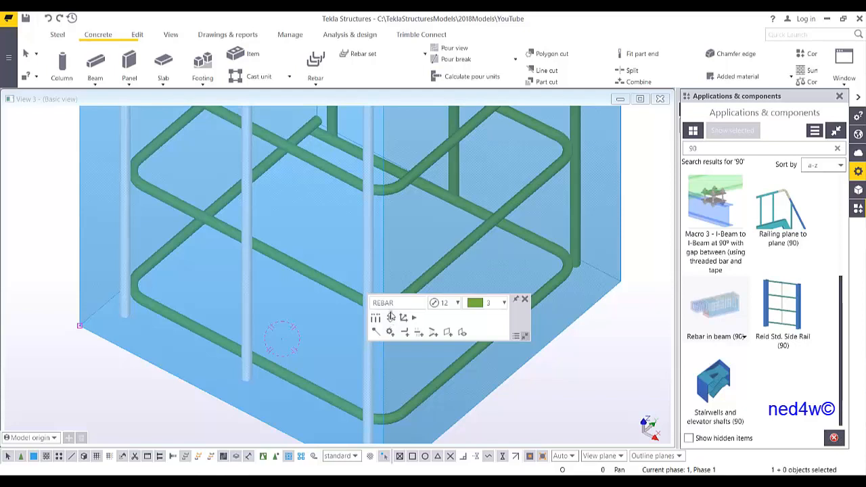
{"action": "left_click", "coordinate": [391, 319]}
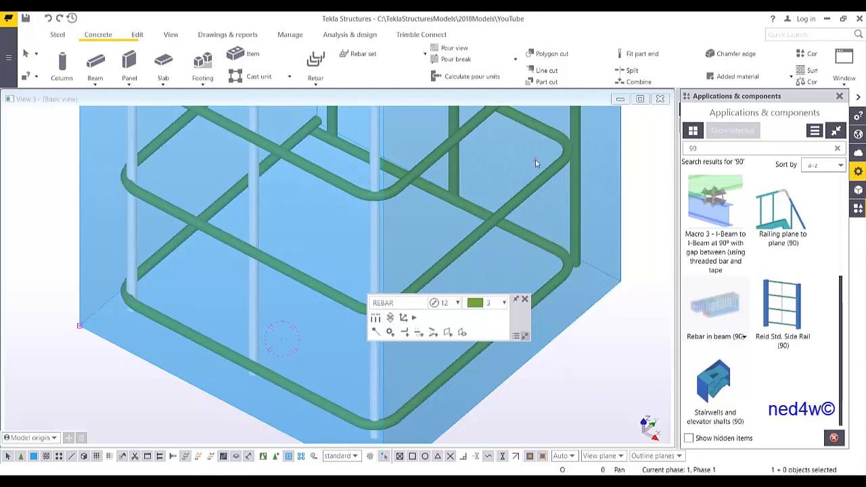
Step: Change the layer order of the longitudinal bars on the column's opposite side face so they also sit inside the stirrups
{"action": "left_click", "coordinate": [575, 192]}
{"action": "left_click", "coordinate": [598, 216]}
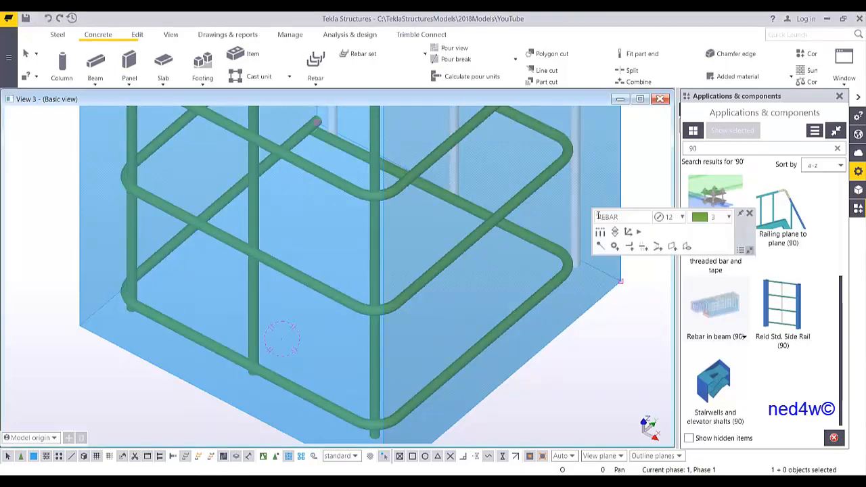
{"action": "left_click", "coordinate": [615, 232]}
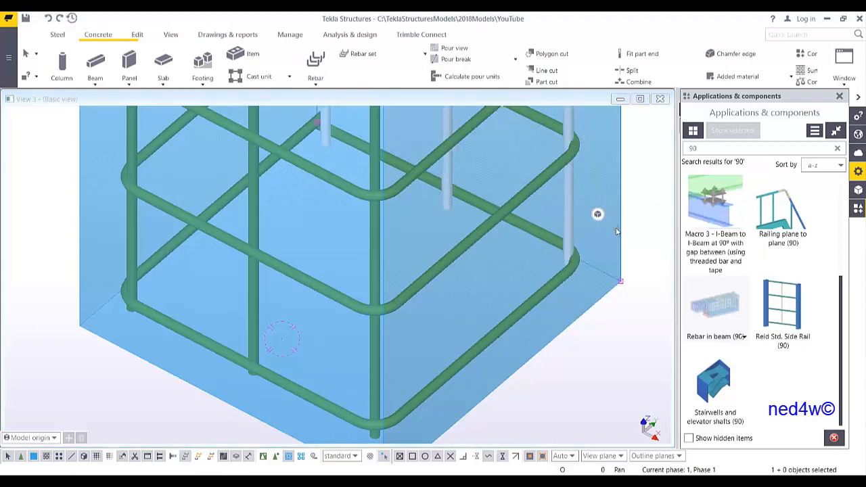
Step: Add an end detail modifier to the stirrups at the column's bottom corner where their ends meet, giving them end hooks
{"action": "scroll", "coordinate": [601, 229], "scroll_direction": "down", "scroll_amount": 5}
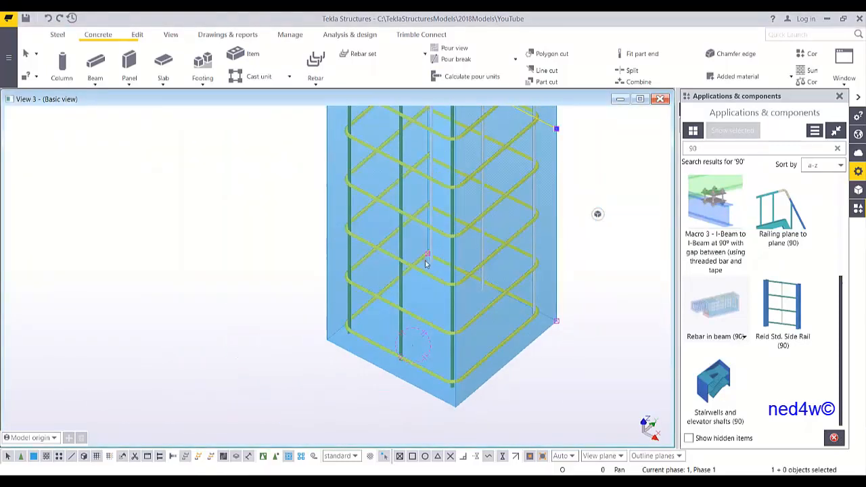
{"action": "scroll", "coordinate": [521, 287], "scroll_direction": "up", "scroll_amount": 4}
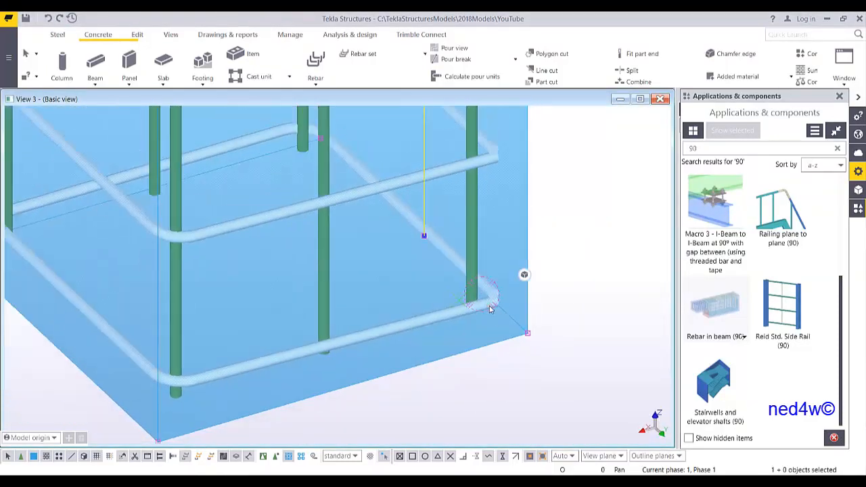
{"action": "left_click", "coordinate": [491, 308]}
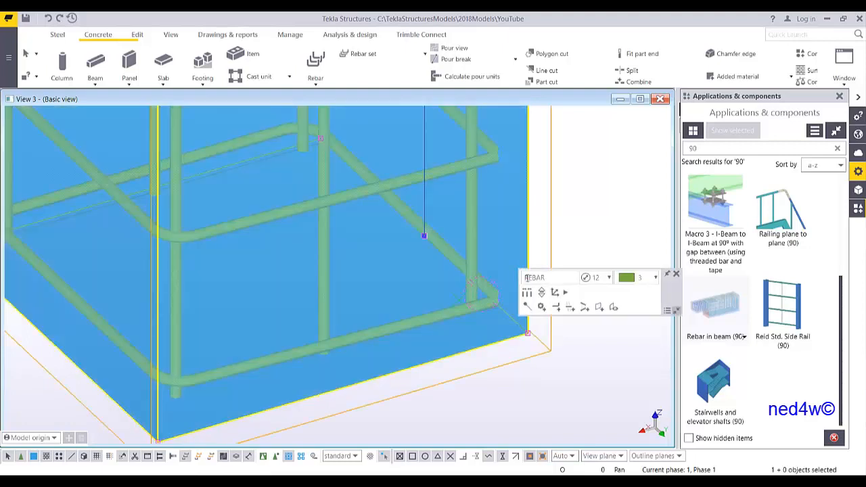
{"action": "left_click", "coordinate": [559, 310]}
{"action": "scroll", "coordinate": [526, 329], "scroll_direction": "up", "scroll_amount": 1}
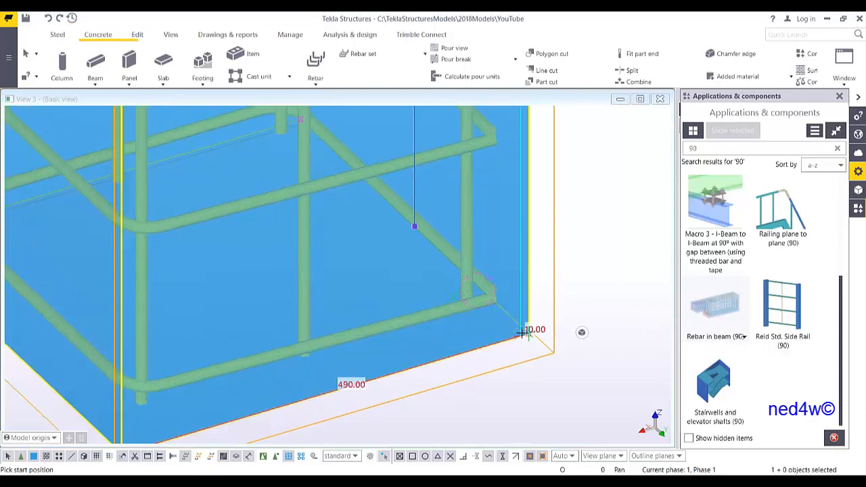
{"action": "left_click", "coordinate": [529, 333]}
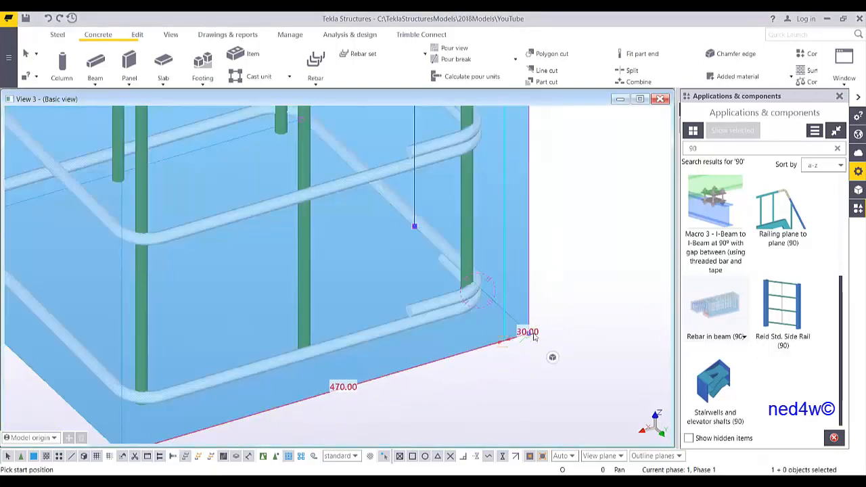
{"action": "scroll", "coordinate": [566, 301], "scroll_direction": "up", "scroll_amount": 1}
{"action": "scroll", "coordinate": [474, 303], "scroll_direction": "up", "scroll_amount": 3}
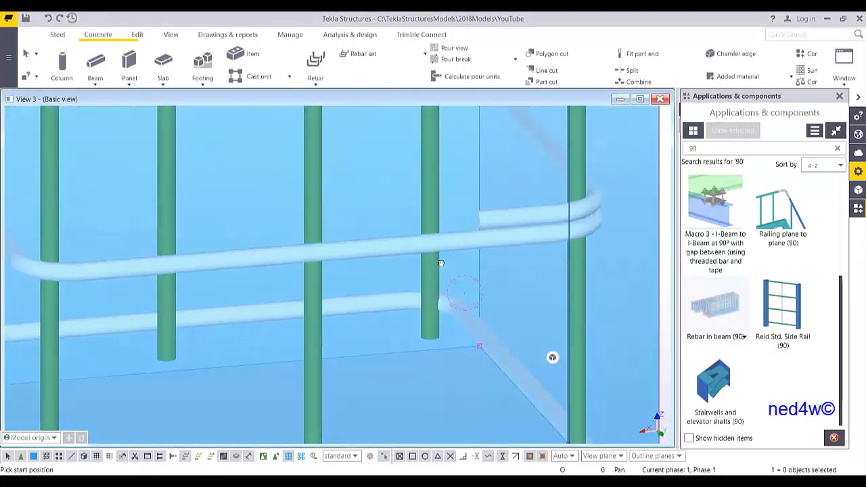
{"action": "scroll", "coordinate": [462, 315], "scroll_direction": "down", "scroll_amount": 5}
{"action": "scroll", "coordinate": [469, 306], "scroll_direction": "down", "scroll_amount": 2}
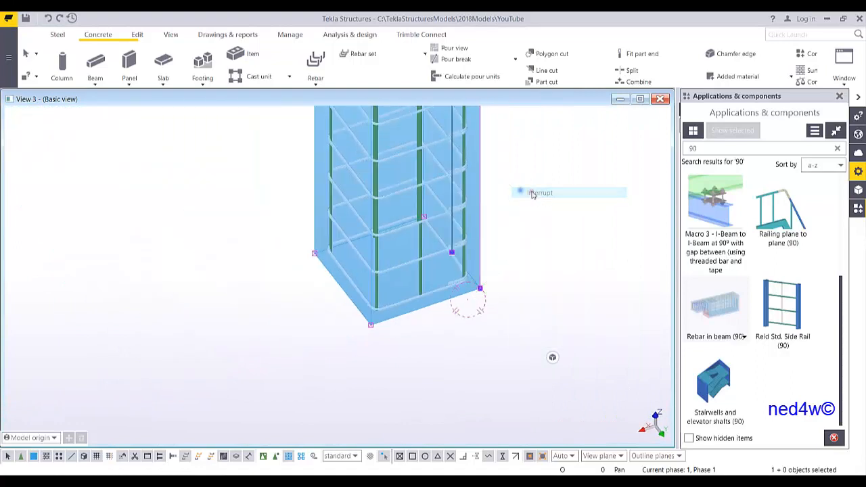
Step: Examine the column's reinforcement up to the beam joint and close the basic view of the part
{"action": "scroll", "coordinate": [521, 196], "scroll_direction": "down", "scroll_amount": 1}
{"action": "scroll", "coordinate": [467, 321], "scroll_direction": "down", "scroll_amount": 2}
{"action": "scroll", "coordinate": [468, 320], "scroll_direction": "down", "scroll_amount": 2}
{"action": "middle_click_drag", "start_coordinate": [475, 233], "coordinate": [454, 328]}
{"action": "middle_click_drag", "start_coordinate": [446, 269], "coordinate": [445, 350], "text": "ctrl"}
{"action": "middle_click_drag", "start_coordinate": [444, 350], "coordinate": [304, 250]}
{"action": "scroll", "coordinate": [423, 245], "scroll_direction": "up", "scroll_amount": 2}
{"action": "mouse_move", "coordinate": [417, 248]}
{"action": "middle_mouse_down", "text": "ctrl"}
{"action": "mouse_move", "coordinate": [358, 238]}
{"action": "mouse_move", "coordinate": [416, 243]}
{"action": "mouse_move", "coordinate": [451, 221]}
{"action": "mouse_move", "coordinate": [458, 271]}
{"action": "mouse_move", "coordinate": [419, 250]}
{"action": "mouse_move", "coordinate": [374, 243]}
{"action": "mouse_move", "coordinate": [402, 249]}
{"action": "middle_mouse_up", "text": "ctrl"}
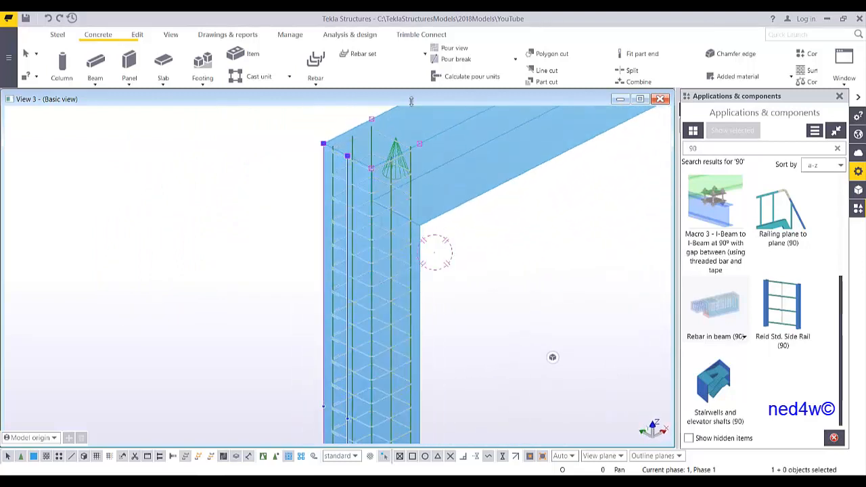
{"action": "left_click", "coordinate": [425, 54]}
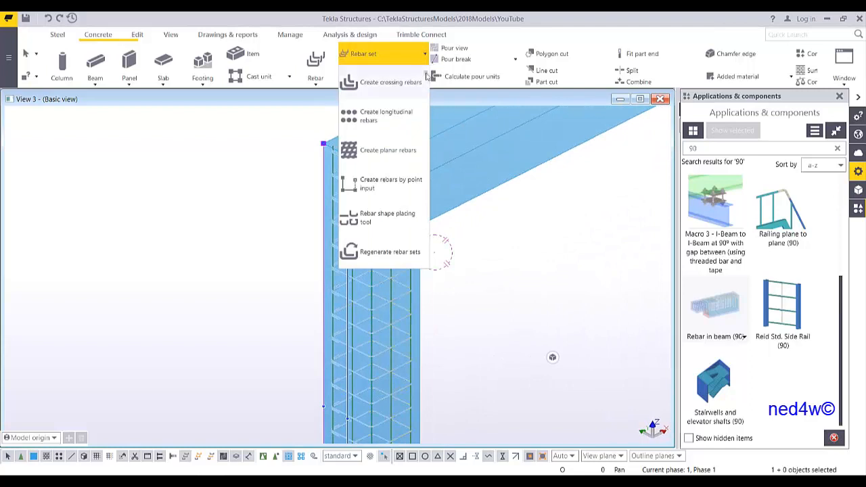
{"action": "left_click", "coordinate": [512, 265]}
{"action": "scroll", "coordinate": [511, 266], "scroll_direction": "down", "scroll_amount": 6}
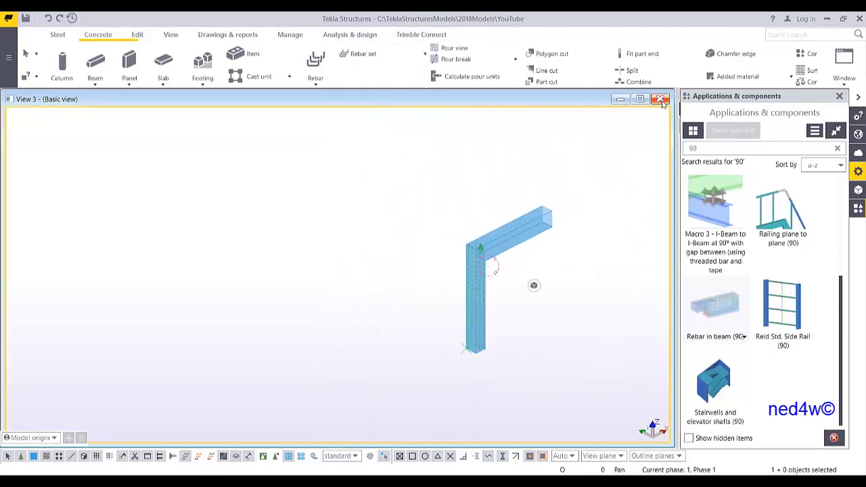
{"action": "left_click", "coordinate": [660, 100]}
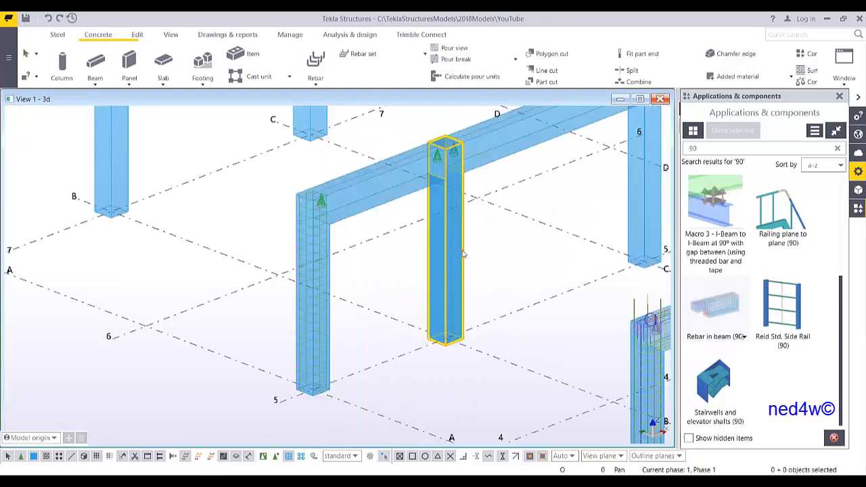
Step: Create a new view using two points along grid line 1 between B and C, and display it as a plane view
{"action": "middle_click_drag", "start_coordinate": [464, 245], "coordinate": [306, 235]}
{"action": "scroll", "coordinate": [306, 237], "scroll_direction": "down", "scroll_amount": 5}
{"action": "mouse_move", "coordinate": [463, 313]}
{"action": "middle_mouse_down", "text": "ctrl"}
{"action": "mouse_move", "coordinate": [424, 314]}
{"action": "mouse_move", "coordinate": [434, 314]}
{"action": "middle_mouse_up", "text": "ctrl"}
{"action": "left_click", "coordinate": [606, 257]}
{"action": "middle_click_drag", "start_coordinate": [606, 257], "coordinate": [513, 280]}
{"action": "scroll", "coordinate": [384, 318], "scroll_direction": "up", "scroll_amount": 3}
{"action": "right_click", "coordinate": [437, 199]}
{"action": "left_click", "coordinate": [464, 212]}
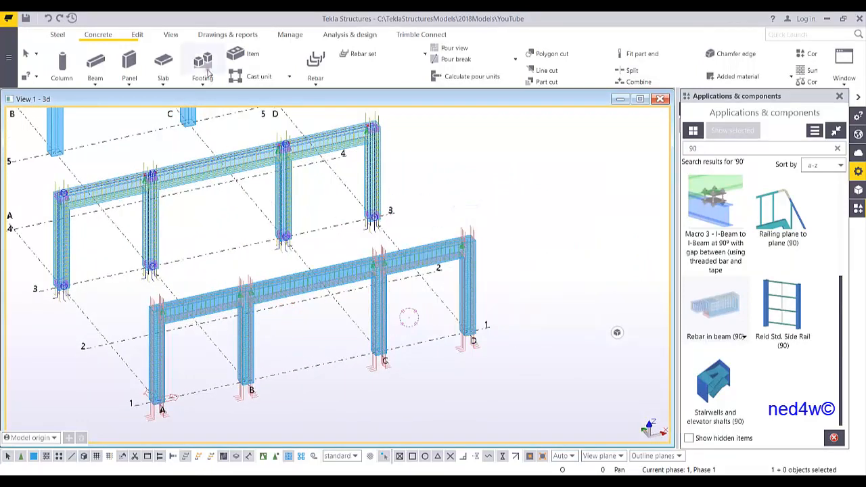
{"action": "left_click", "coordinate": [171, 35]}
{"action": "left_click", "coordinate": [114, 80]}
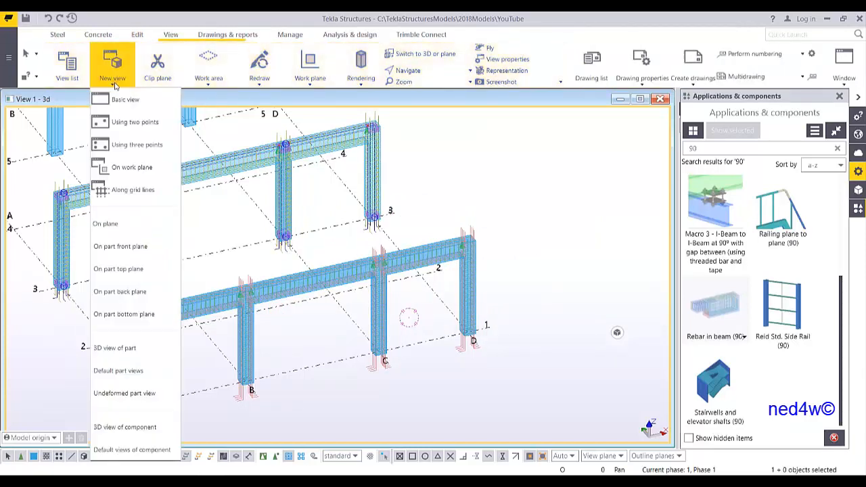
{"action": "left_click", "coordinate": [135, 122]}
{"action": "left_click", "coordinate": [282, 371]}
{"action": "left_click", "coordinate": [338, 361]}
{"action": "left_click", "coordinate": [247, 211]}
{"action": "key", "text": "ctrl+p"}
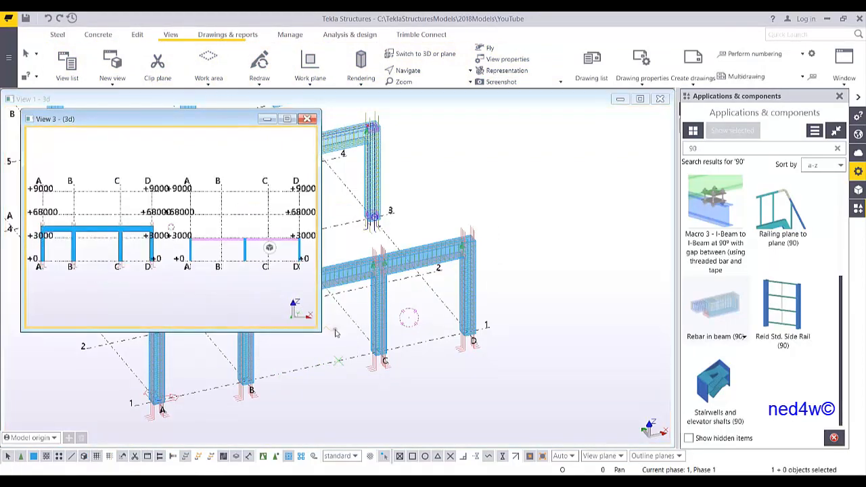
Step: Enlarge the new view window and fit its work area with two points around the frame between grids A and D
{"action": "left_click_drag", "start_coordinate": [319, 332], "coordinate": [668, 434]}
{"action": "middle_click_drag", "start_coordinate": [267, 320], "coordinate": [404, 343]}
{"action": "scroll", "coordinate": [395, 340], "scroll_direction": "up", "scroll_amount": 2}
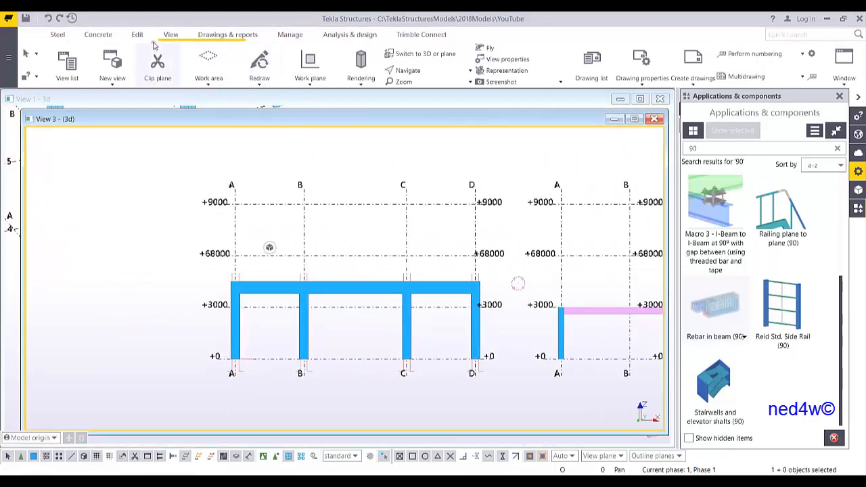
{"action": "left_click", "coordinate": [209, 65]}
{"action": "left_click", "coordinate": [228, 241]}
{"action": "left_click", "coordinate": [187, 237]}
{"action": "left_click", "coordinate": [503, 386]}
{"action": "right_click", "coordinate": [339, 201]}
{"action": "left_click", "coordinate": [368, 205]}
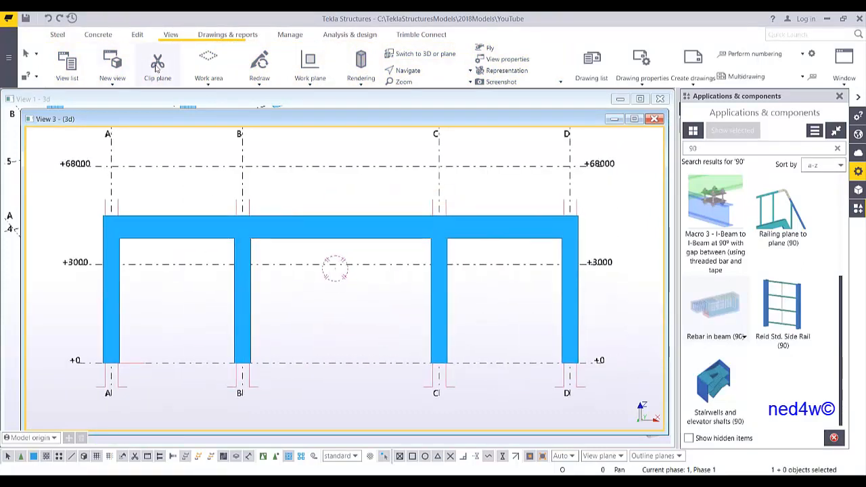
Step: Load the GA_Elevation settings into the general arrangement drawing properties and set the use of detailed object level settings to No
{"action": "left_click", "coordinate": [215, 37]}
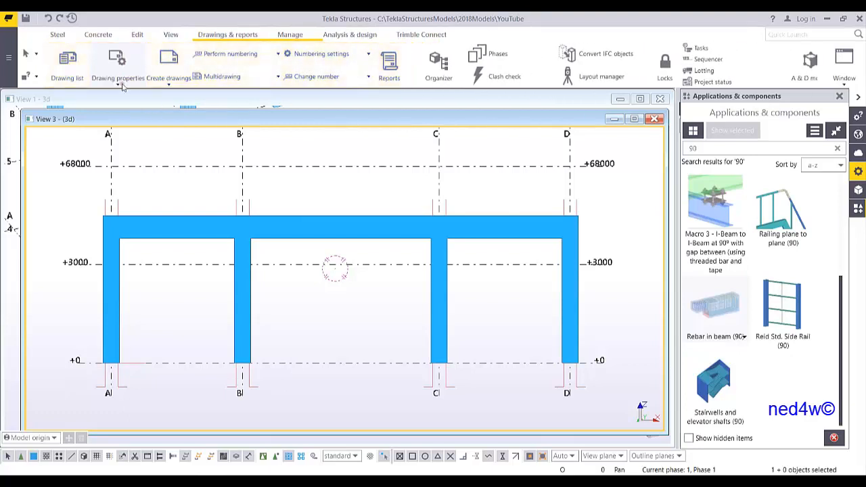
{"action": "left_click", "coordinate": [119, 79]}
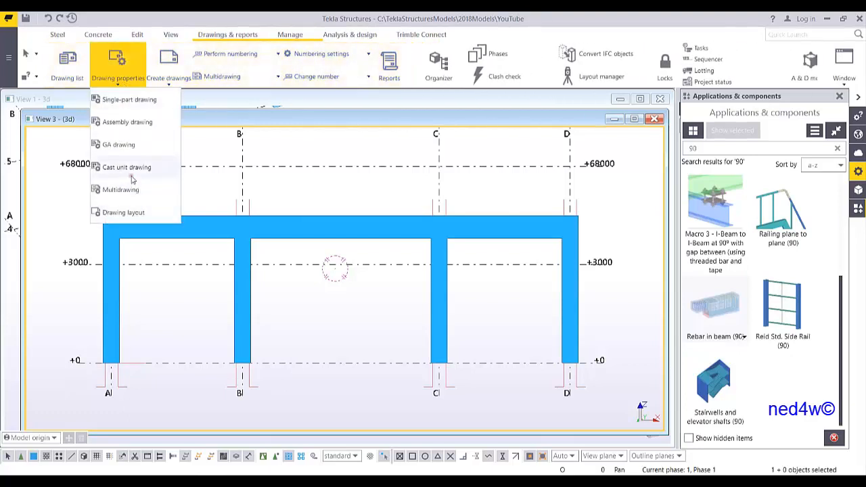
{"action": "left_click", "coordinate": [132, 150]}
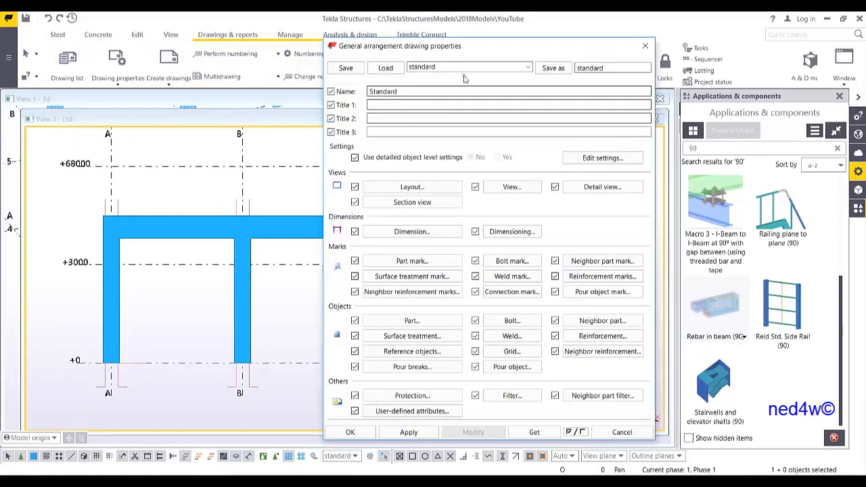
{"action": "left_click", "coordinate": [528, 68]}
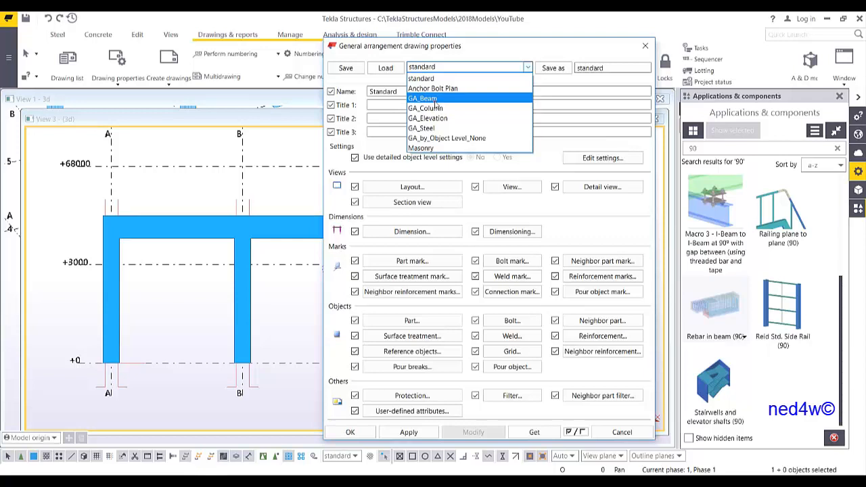
{"action": "left_click", "coordinate": [427, 118]}
{"action": "left_click", "coordinate": [385, 67]}
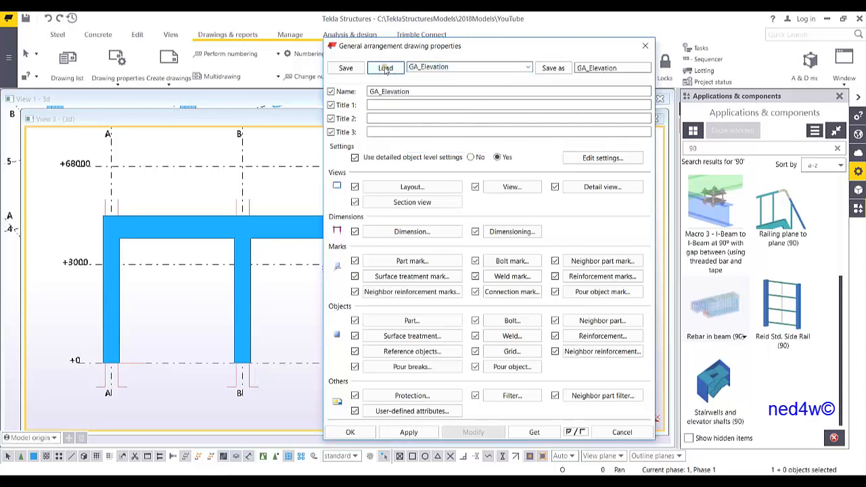
{"action": "left_click", "coordinate": [470, 157]}
Step: Set the layout's specified drawing size to 841 × 594, choose its table layout, and apply the layout properties
{"action": "left_click", "coordinate": [412, 187]}
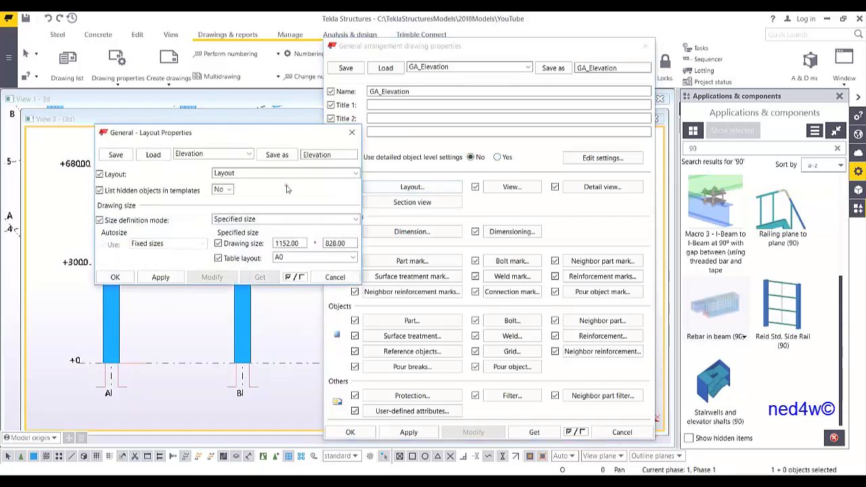
{"action": "left_click", "coordinate": [289, 220]}
{"action": "left_click", "coordinate": [297, 245]}
{"action": "left_click_drag", "start_coordinate": [298, 246], "coordinate": [267, 244]}
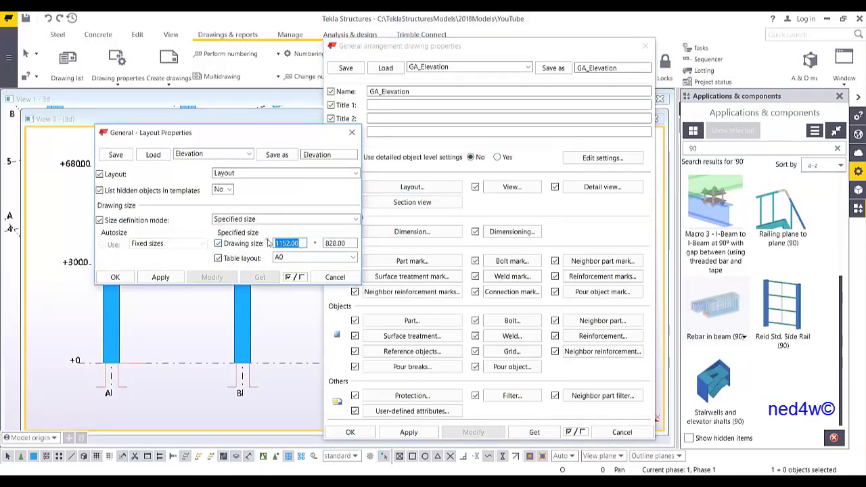
{"action": "type", "text": "841"}
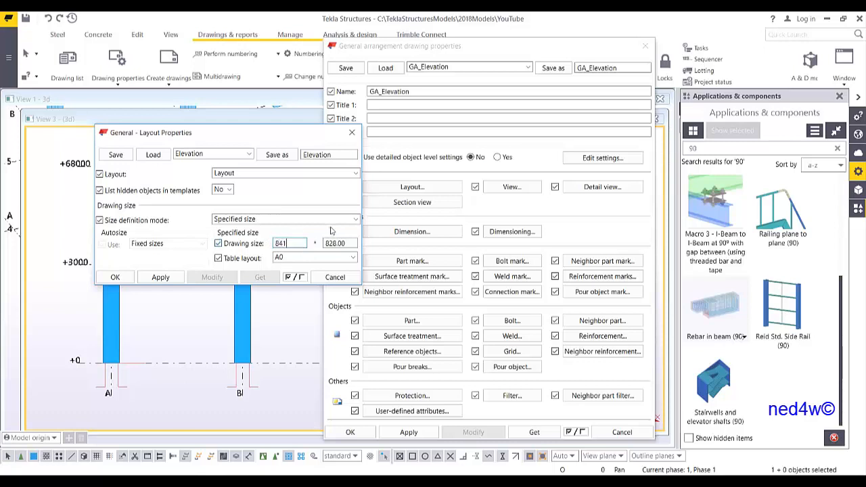
{"action": "key", "text": "Tab"}
{"action": "type", "text": "594"}
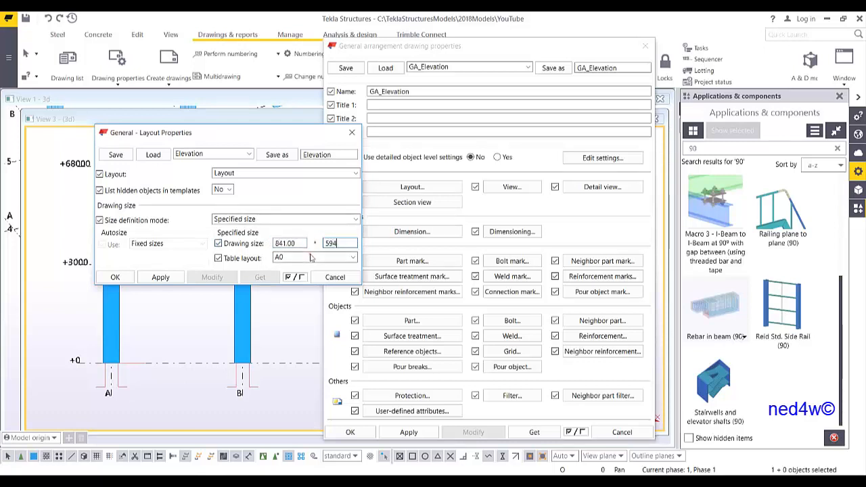
{"action": "left_click", "coordinate": [311, 257]}
{"action": "left_click", "coordinate": [331, 277]}
{"action": "left_click", "coordinate": [162, 279]}
{"action": "left_click", "coordinate": [115, 277]}
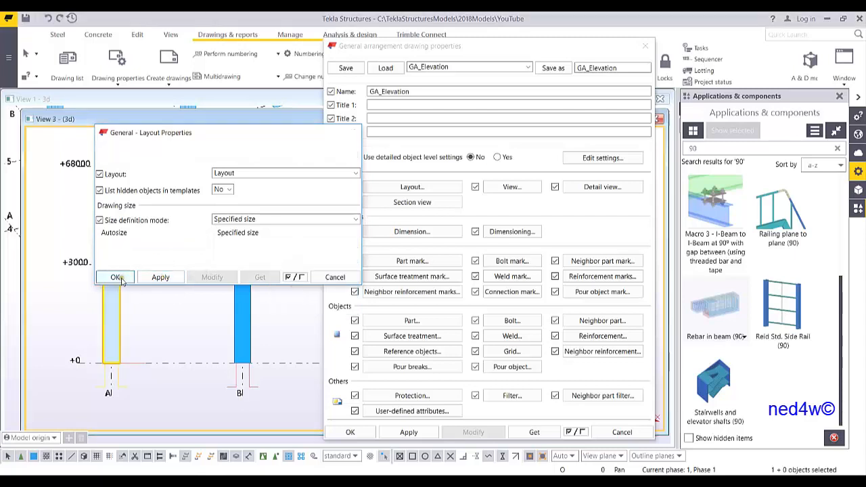
Step: Apply the View_Elevation view properties with scale 1/75 and confirm the general arrangement drawing properties
{"action": "mouse_move", "coordinate": [497, 53]}
{"action": "left_mouse_down"}
{"action": "mouse_move", "coordinate": [630, 47]}
{"action": "mouse_move", "coordinate": [663, 58]}
{"action": "left_mouse_up"}
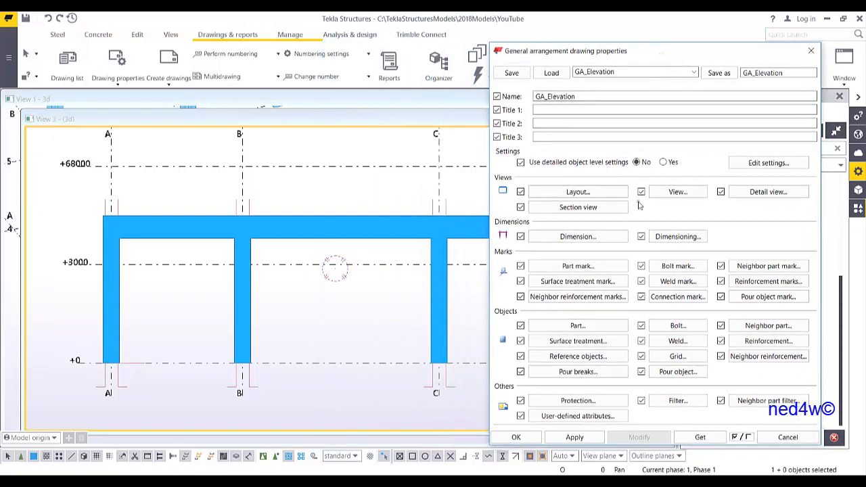
{"action": "left_click", "coordinate": [677, 193]}
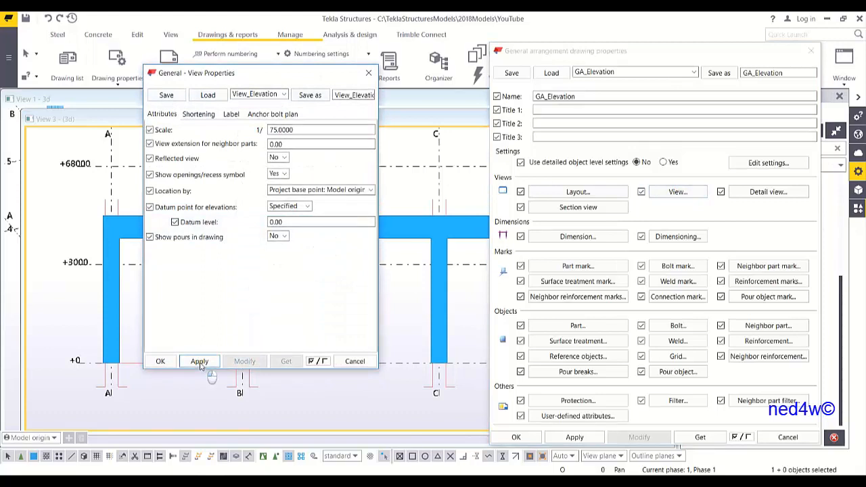
{"action": "left_click", "coordinate": [170, 362]}
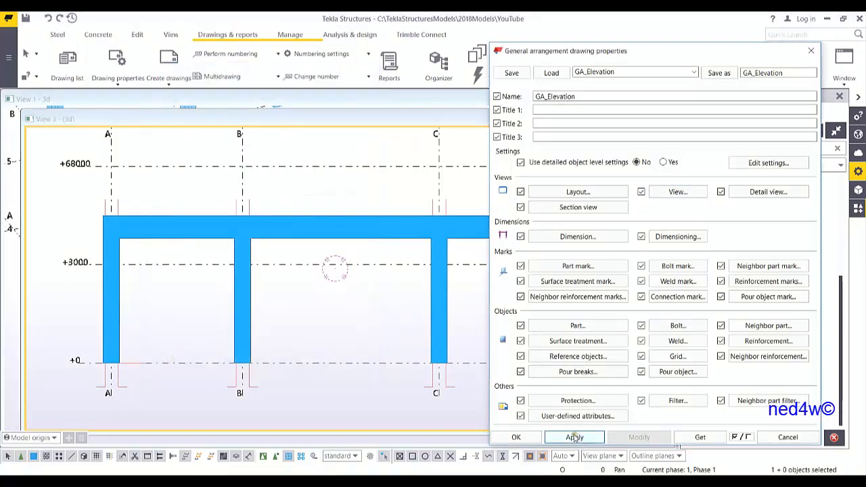
{"action": "left_click", "coordinate": [516, 437]}
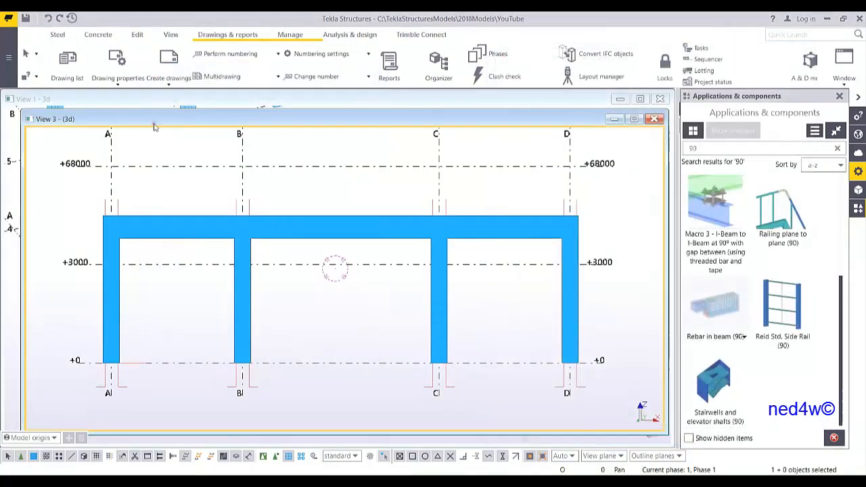
Step: Create a general arrangement drawing from View_03 (3d), have it opened on creation, and enlarge the drawing window
{"action": "left_click", "coordinate": [168, 77]}
{"action": "left_click", "coordinate": [186, 189]}
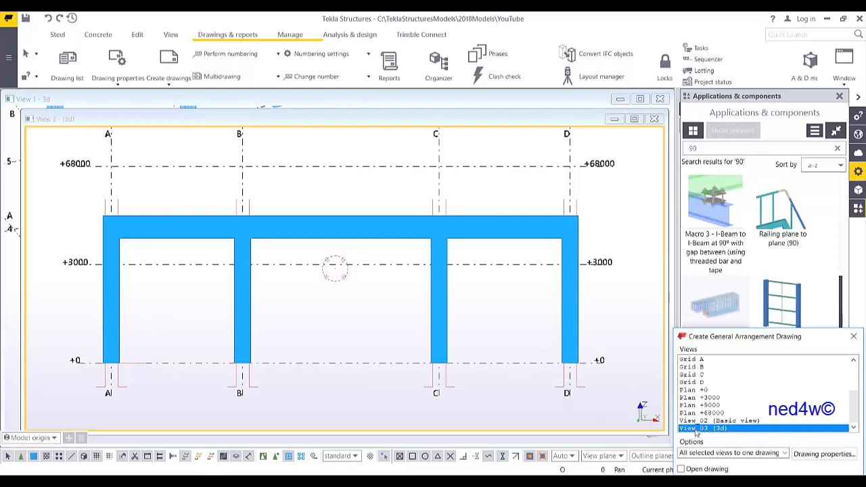
{"action": "left_click", "coordinate": [681, 469]}
{"action": "left_click_drag", "start_coordinate": [766, 339], "coordinate": [568, 210]}
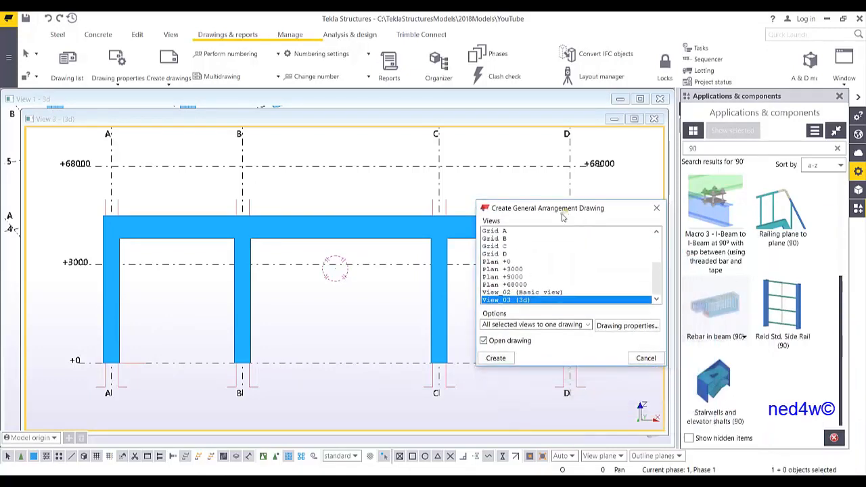
{"action": "left_click", "coordinate": [502, 362]}
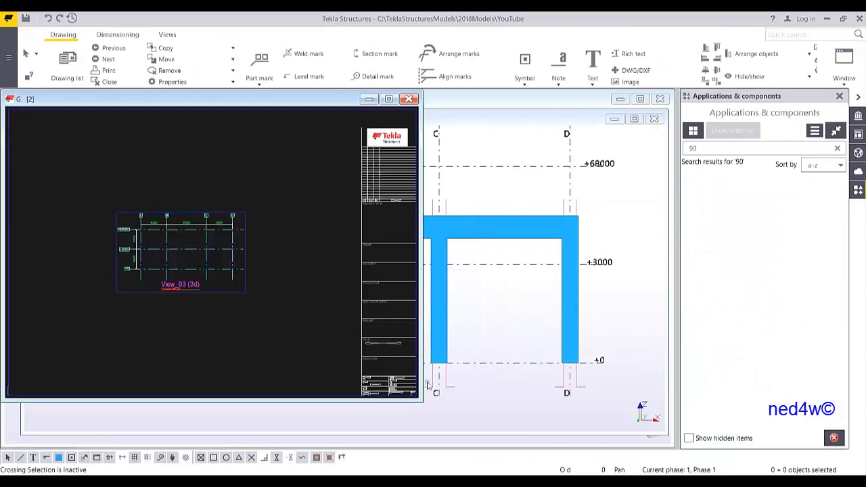
{"action": "mouse_move", "coordinate": [419, 400]}
{"action": "left_mouse_down"}
{"action": "mouse_move", "coordinate": [477, 448]}
{"action": "mouse_move", "coordinate": [677, 443]}
{"action": "left_mouse_up"}
{"action": "scroll", "coordinate": [311, 269], "scroll_direction": "up", "scroll_amount": 5}
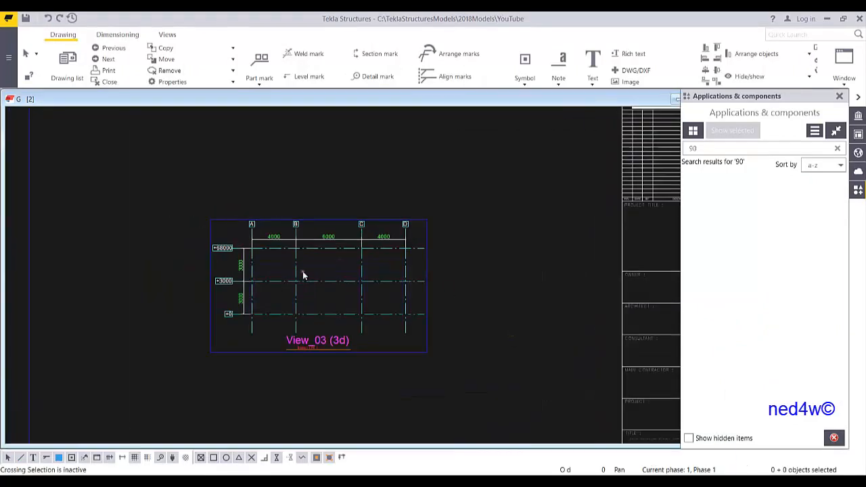
{"action": "scroll", "coordinate": [300, 272], "scroll_direction": "up", "scroll_amount": 2}
{"action": "scroll", "coordinate": [301, 272], "scroll_direction": "down", "scroll_amount": 6}
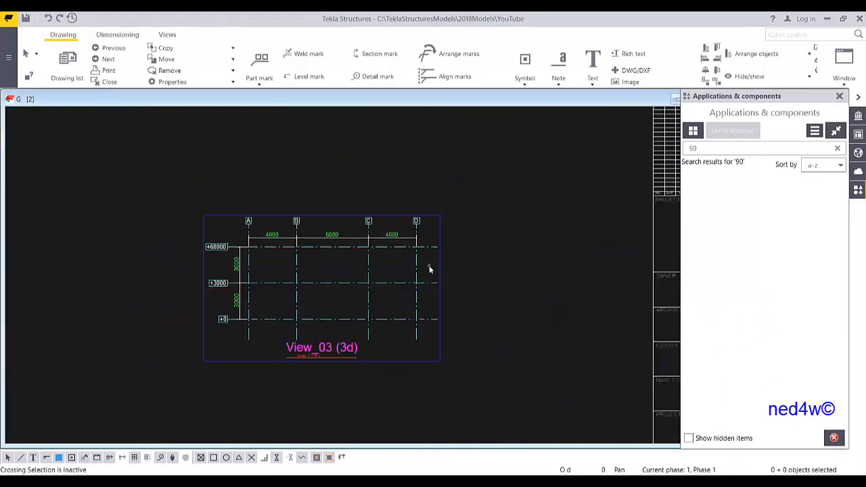
Step: Load the standard settings into the open drawing's properties and modify the drawing with the layout excluded
{"action": "double_click", "coordinate": [473, 225]}
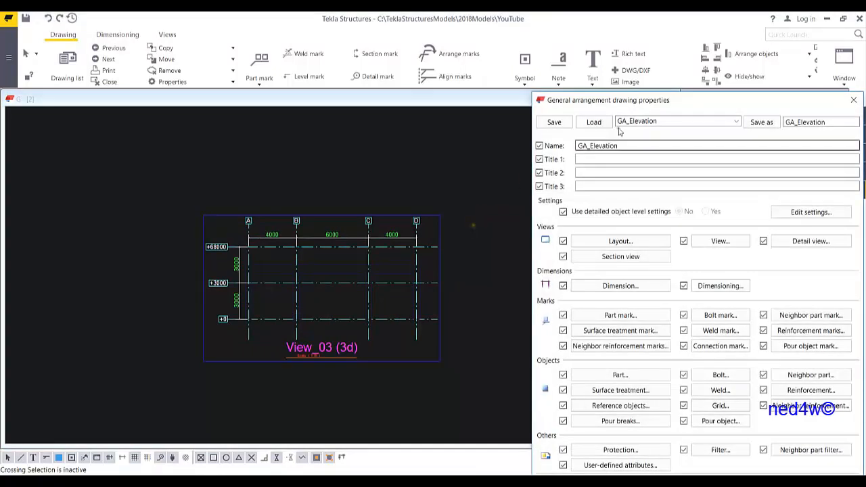
{"action": "left_click_drag", "start_coordinate": [671, 61], "coordinate": [545, 81]}
{"action": "left_click", "coordinate": [554, 103]}
{"action": "left_click", "coordinate": [535, 116]}
{"action": "left_click", "coordinate": [470, 104]}
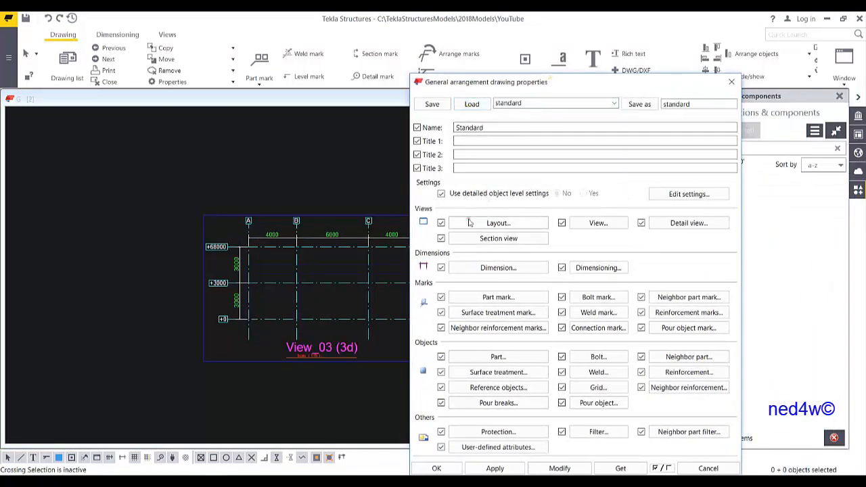
{"action": "left_click", "coordinate": [560, 467]}
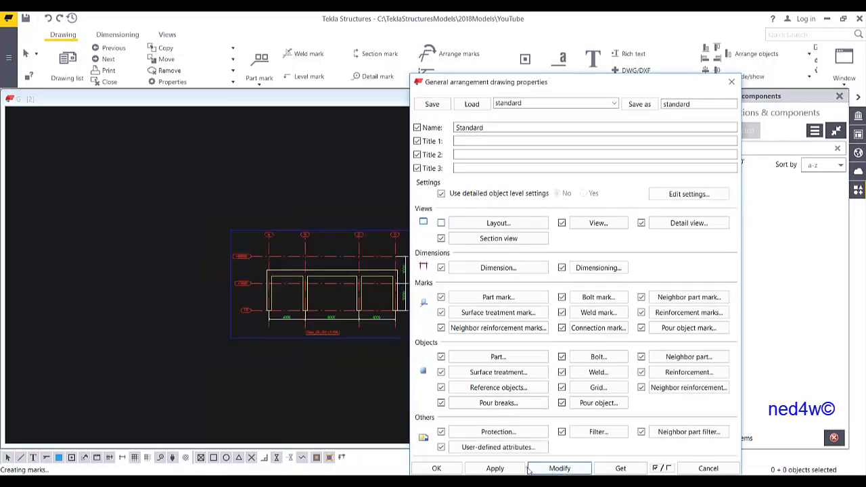
{"action": "left_click", "coordinate": [436, 468]}
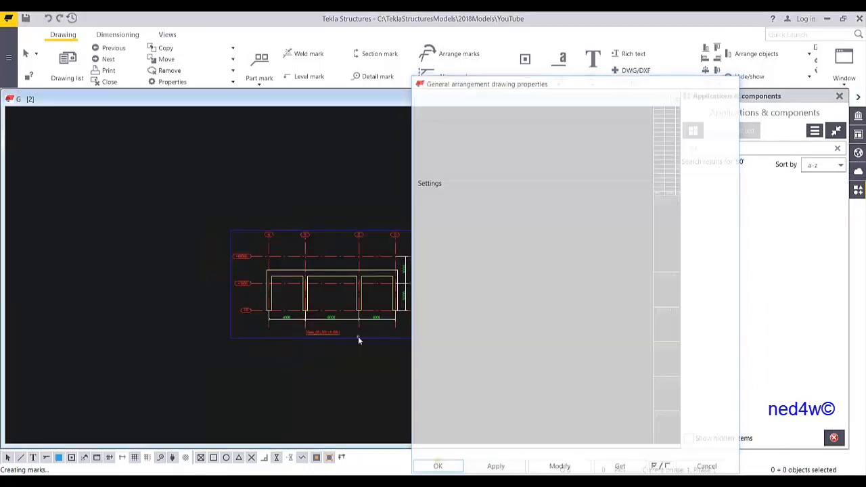
Step: Set the frame elevation view's scale to 1/25 in its view properties
{"action": "middle_click_drag", "start_coordinate": [283, 233], "coordinate": [347, 254]}
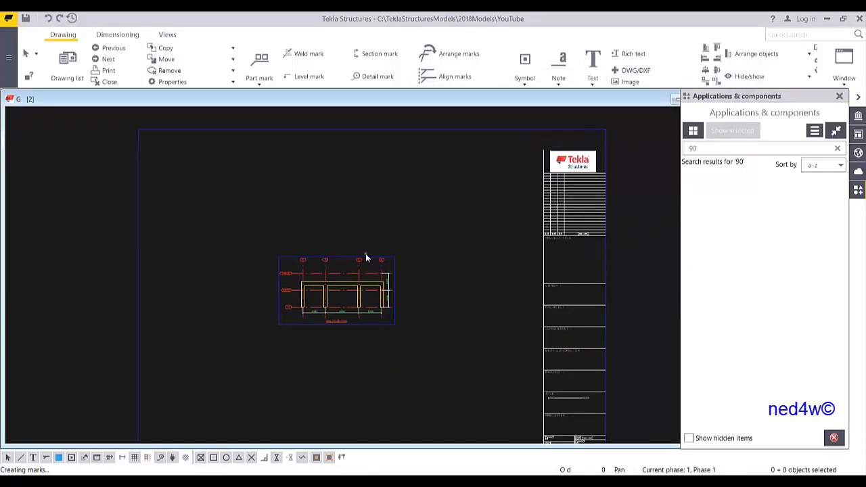
{"action": "scroll", "coordinate": [369, 260], "scroll_direction": "up", "scroll_amount": 1}
{"action": "scroll", "coordinate": [332, 345], "scroll_direction": "up", "scroll_amount": 2}
{"action": "scroll", "coordinate": [332, 345], "scroll_direction": "up", "scroll_amount": 4}
{"action": "scroll", "coordinate": [342, 327], "scroll_direction": "down", "scroll_amount": 5}
{"action": "scroll", "coordinate": [386, 344], "scroll_direction": "up", "scroll_amount": 2}
{"action": "scroll", "coordinate": [390, 343], "scroll_direction": "down", "scroll_amount": 3}
{"action": "left_click", "coordinate": [389, 342]}
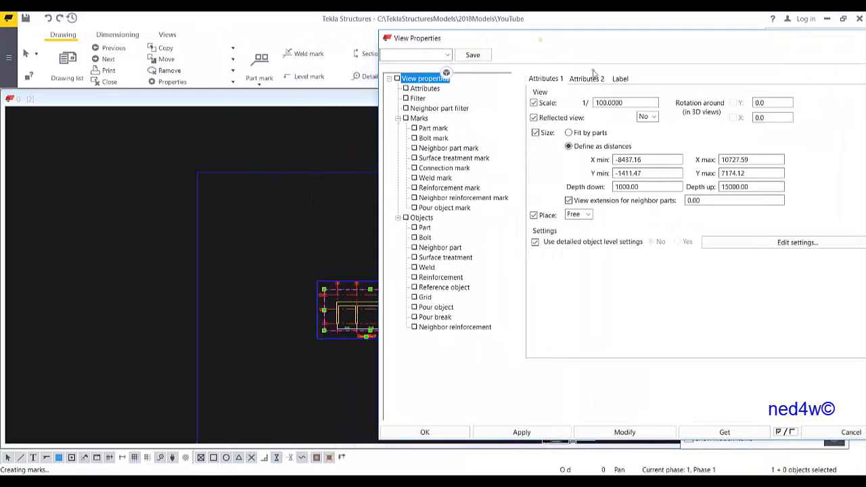
{"action": "double_click", "coordinate": [637, 102]}
{"action": "type", "text": "2"}
{"action": "left_click", "coordinate": [625, 436]}
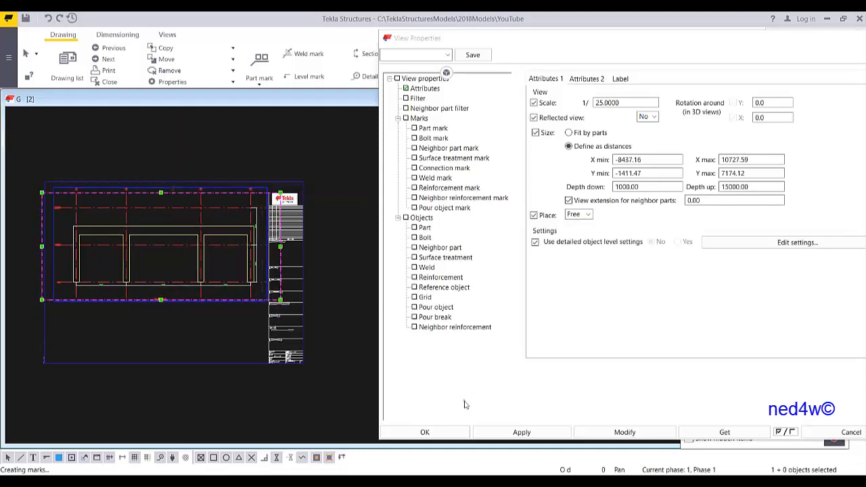
{"action": "left_click", "coordinate": [434, 427]}
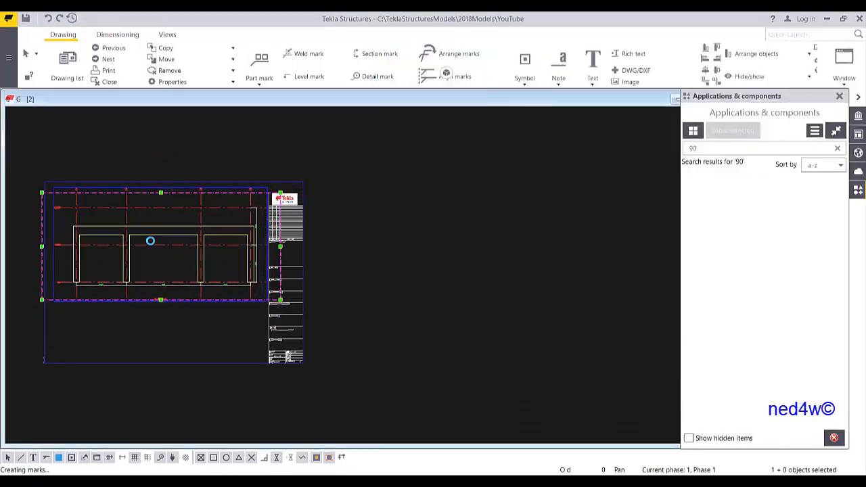
Step: Make all reinforcing bars visible in the elevation view and represent them with double lines
{"action": "mouse_move", "coordinate": [151, 242]}
{"action": "middle_mouse_down"}
{"action": "mouse_move", "coordinate": [374, 256]}
{"action": "mouse_move", "coordinate": [317, 280]}
{"action": "middle_mouse_up"}
{"action": "scroll", "coordinate": [385, 265], "scroll_direction": "up", "scroll_amount": 4}
{"action": "left_click", "coordinate": [344, 178]}
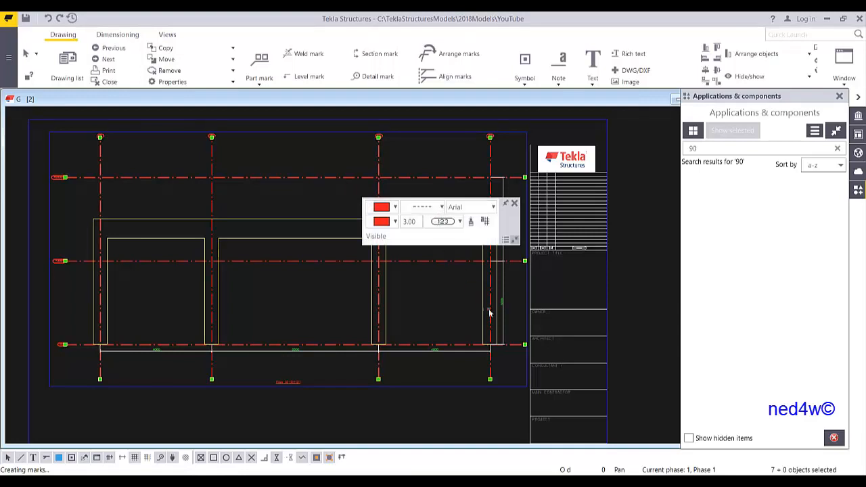
{"action": "middle_click_drag", "start_coordinate": [464, 324], "coordinate": [422, 311]}
{"action": "scroll", "coordinate": [422, 311], "scroll_direction": "down", "scroll_amount": 1}
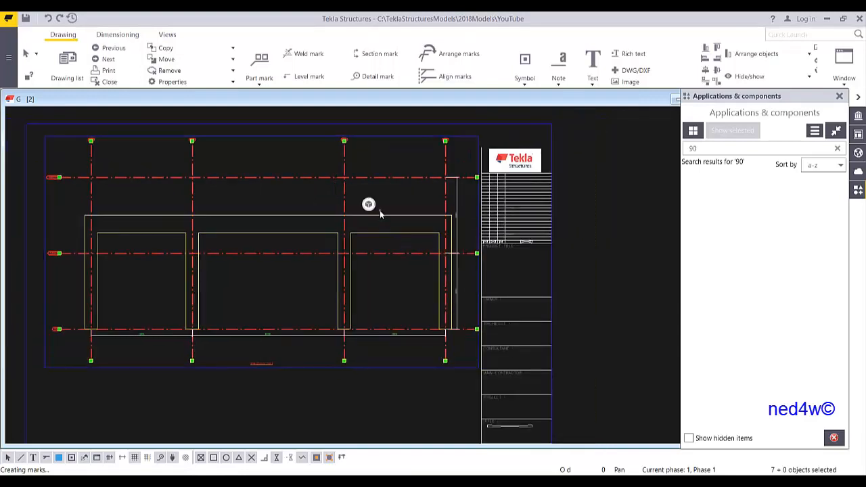
{"action": "left_click", "coordinate": [387, 137]}
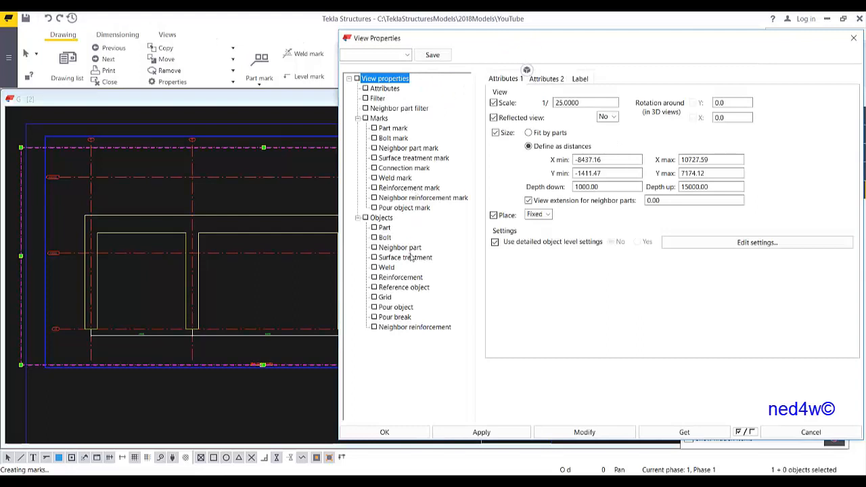
{"action": "left_click", "coordinate": [400, 278]}
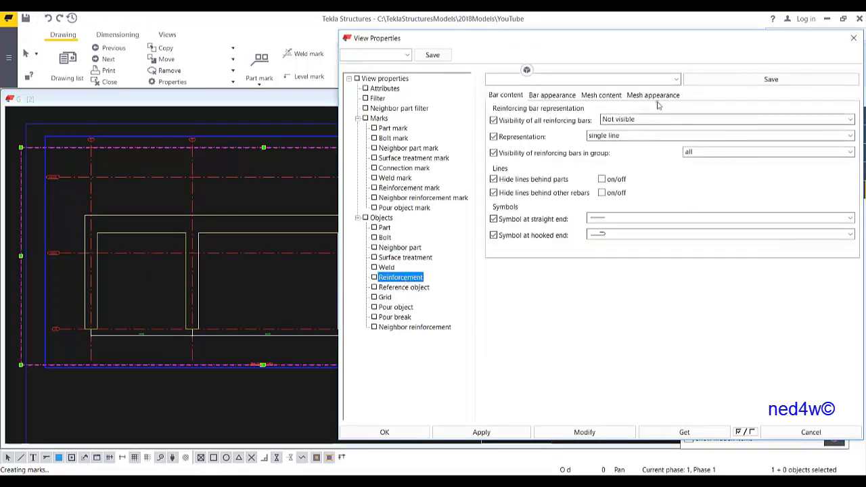
{"action": "left_click", "coordinate": [645, 120]}
{"action": "left_click", "coordinate": [627, 132]}
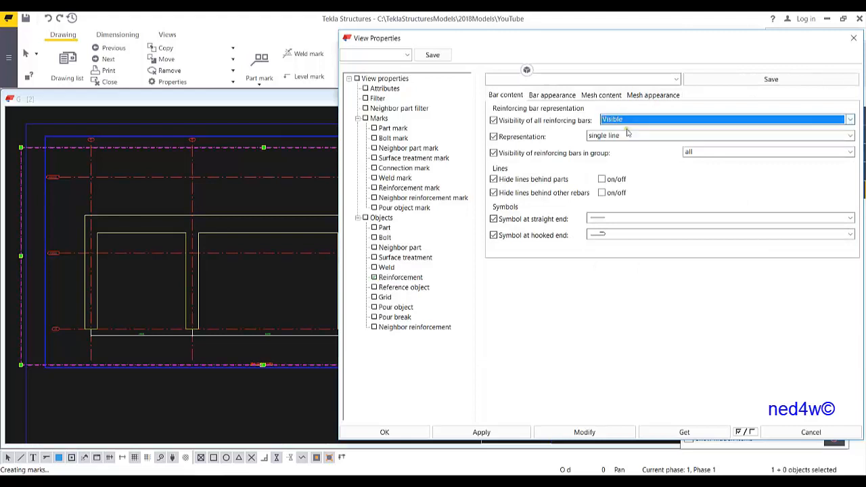
{"action": "left_click", "coordinate": [626, 136]}
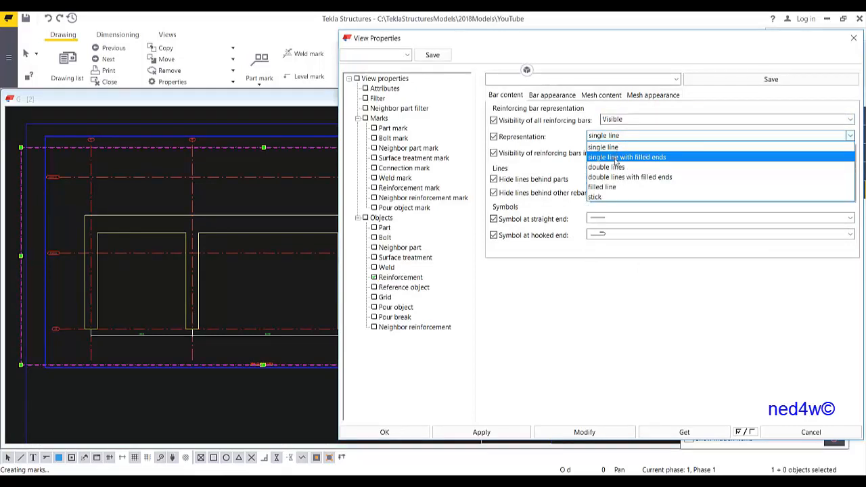
{"action": "left_click", "coordinate": [613, 168]}
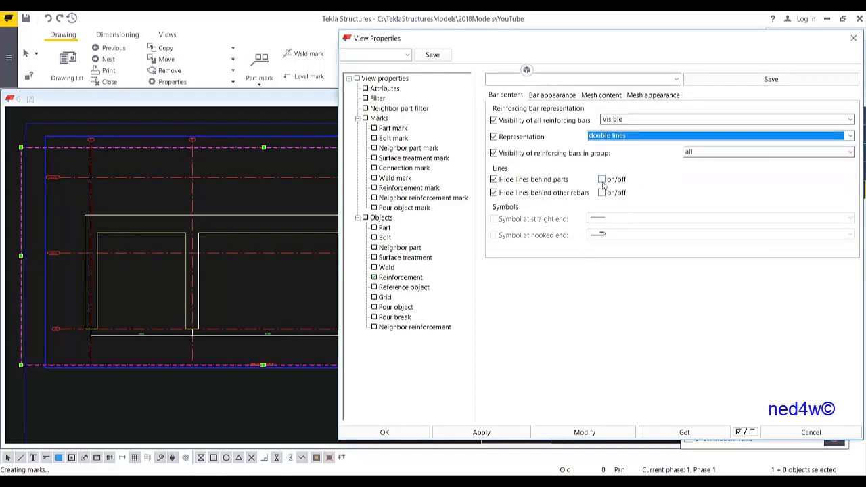
{"action": "left_click", "coordinate": [601, 432]}
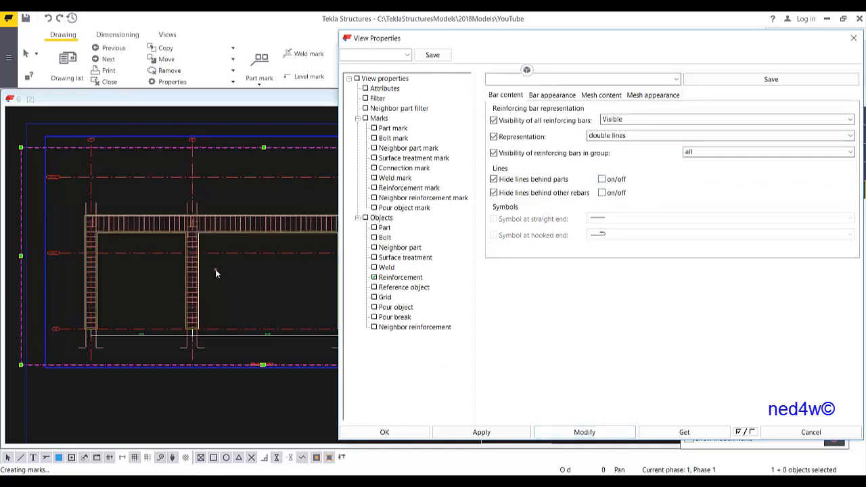
Step: Set the visible line color of the view's reinforcing bars to green and check the bars in the frame
{"action": "left_click", "coordinate": [552, 95]}
{"action": "left_click", "coordinate": [602, 120]}
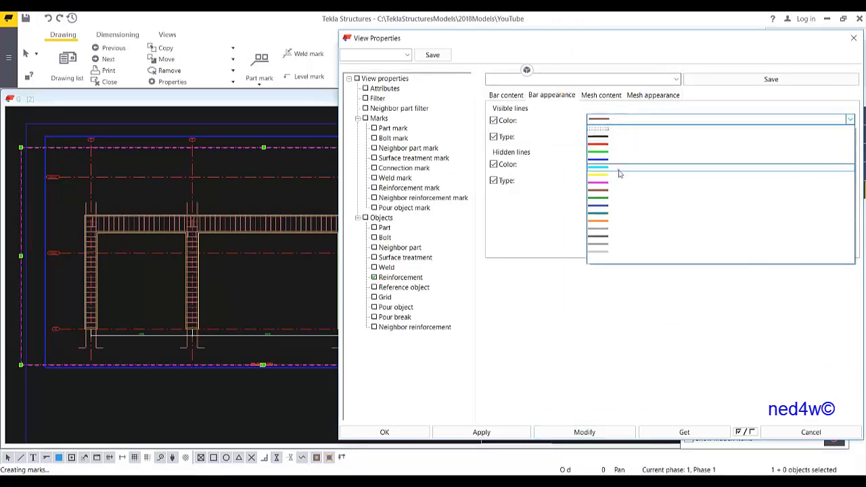
{"action": "left_click", "coordinate": [610, 153]}
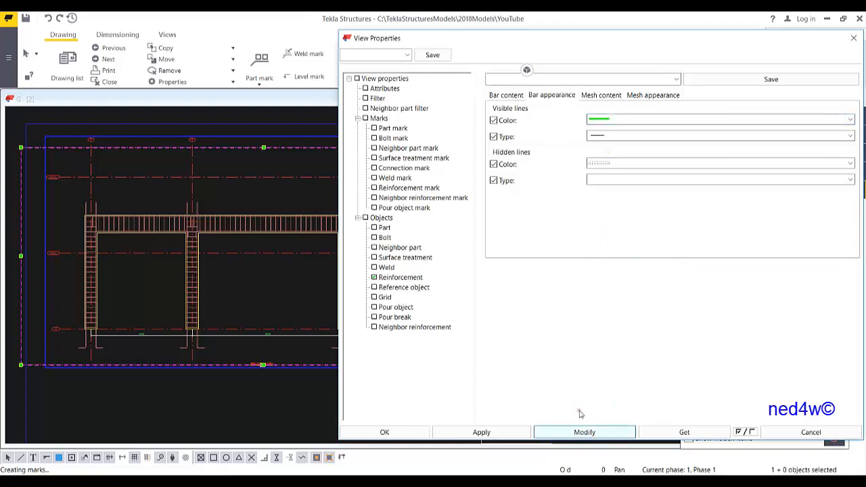
{"action": "scroll", "coordinate": [194, 240], "scroll_direction": "up", "scroll_amount": 5}
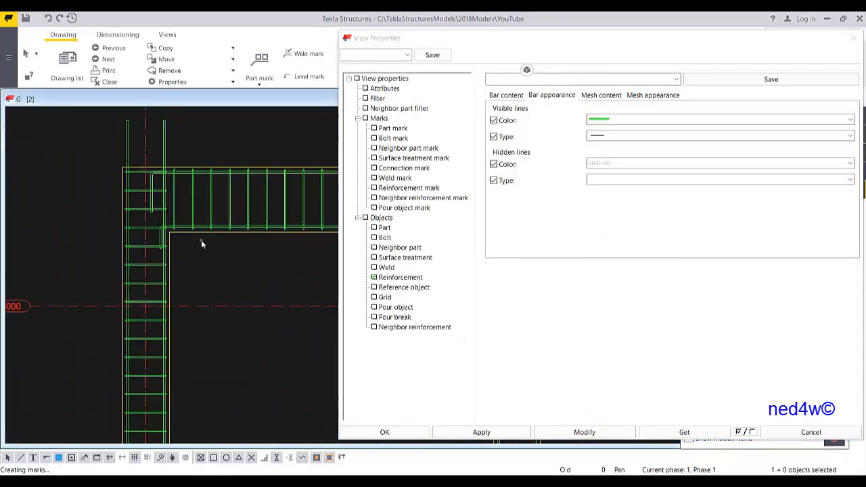
{"action": "left_click_drag", "start_coordinate": [510, 43], "coordinate": [664, 75]}
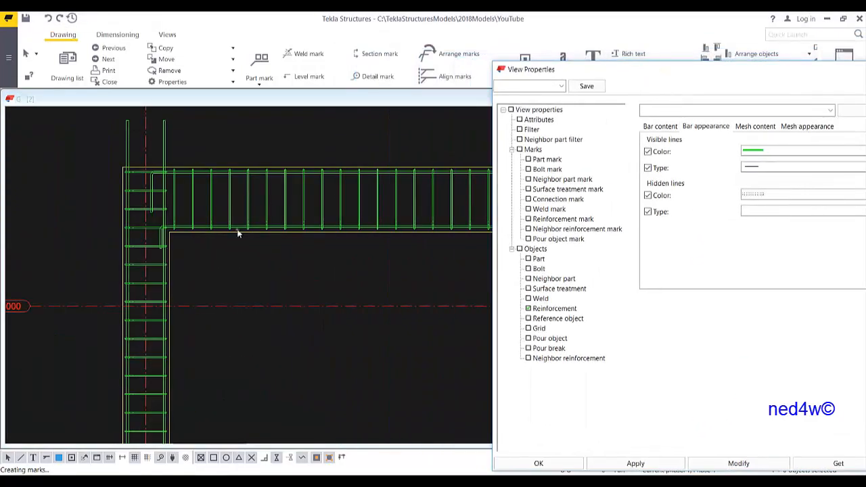
{"action": "scroll", "coordinate": [261, 192], "scroll_direction": "down", "scroll_amount": 3}
{"action": "scroll", "coordinate": [316, 234], "scroll_direction": "down", "scroll_amount": 1}
{"action": "middle_click_drag", "start_coordinate": [316, 234], "coordinate": [156, 239]}
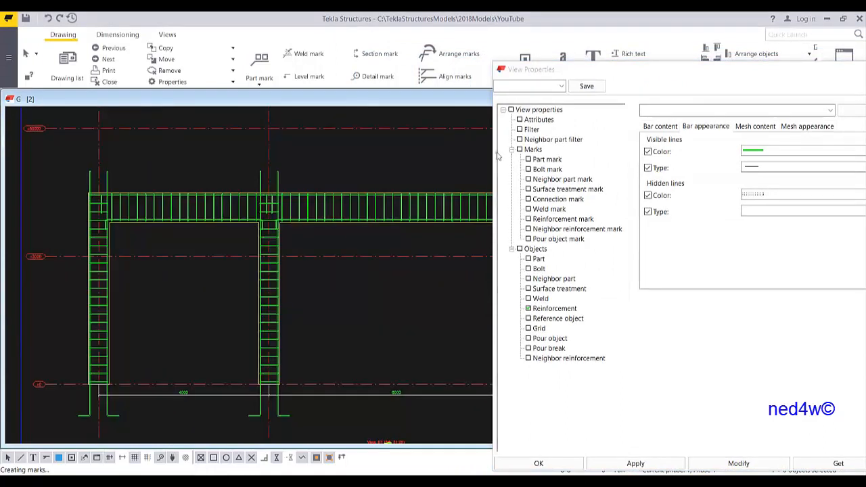
Step: Limit the visibility of reinforcing bars in group to first and last, and modify the elevation view
{"action": "left_click_drag", "start_coordinate": [645, 69], "coordinate": [523, 72]}
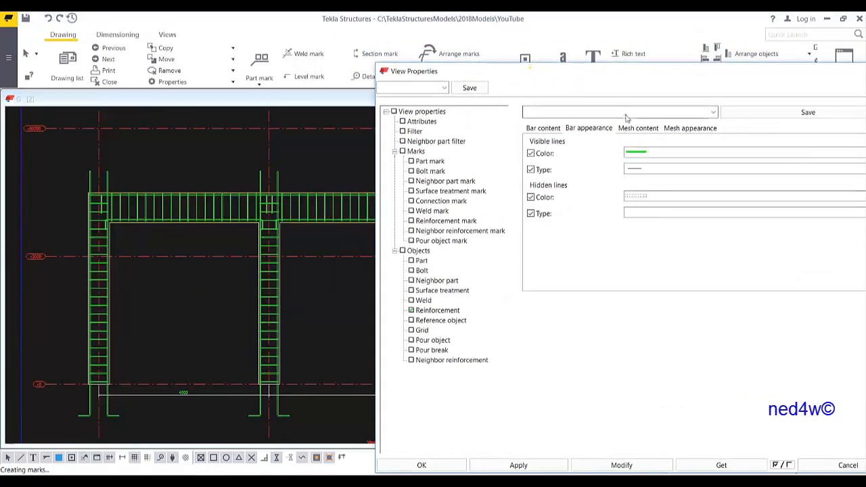
{"action": "left_click", "coordinate": [548, 129]}
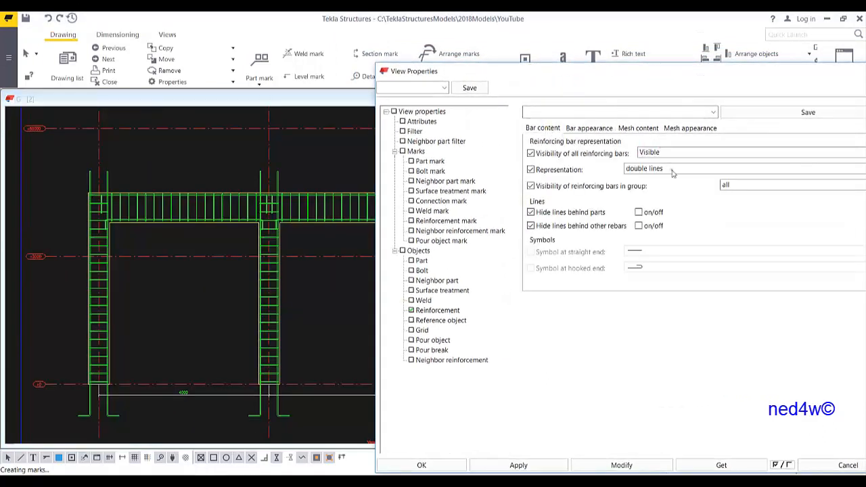
{"action": "left_click", "coordinate": [745, 185]}
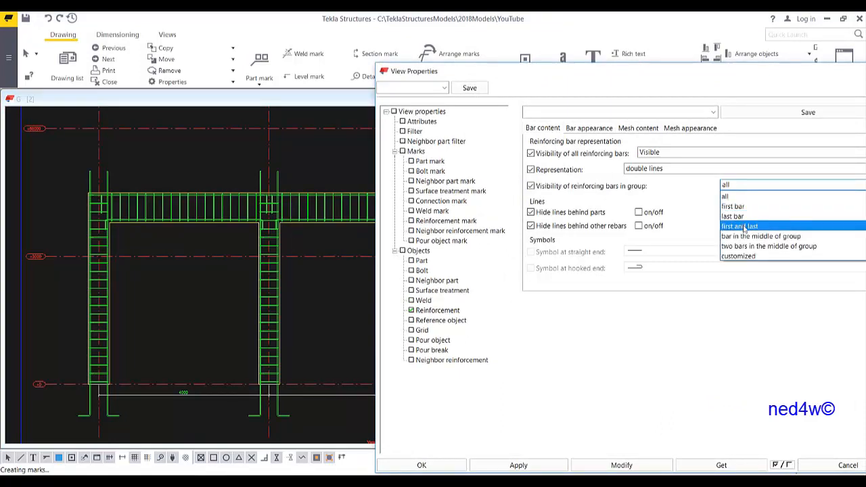
{"action": "left_click", "coordinate": [745, 227]}
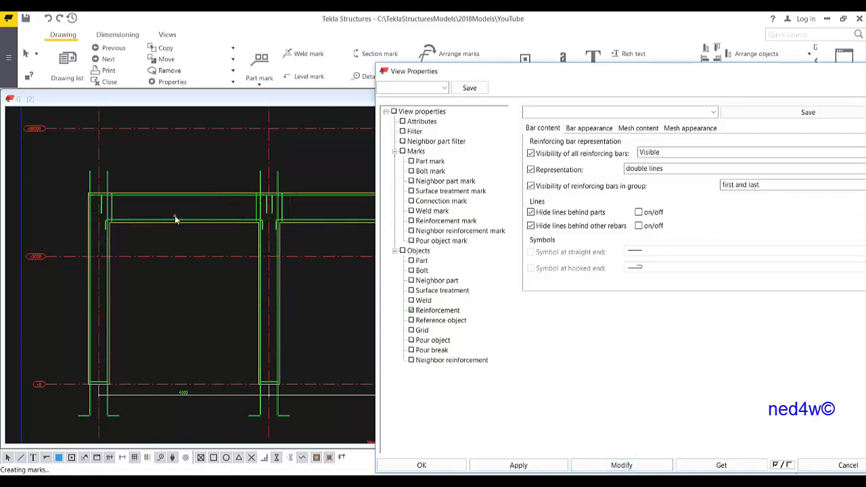
{"action": "middle_click_drag", "start_coordinate": [140, 216], "coordinate": [191, 222]}
{"action": "scroll", "coordinate": [183, 205], "scroll_direction": "up", "scroll_amount": 2}
{"action": "mouse_move", "coordinate": [530, 77]}
{"action": "left_mouse_down"}
{"action": "mouse_move", "coordinate": [754, 155]}
{"action": "mouse_move", "coordinate": [345, 136]}
{"action": "left_mouse_up"}
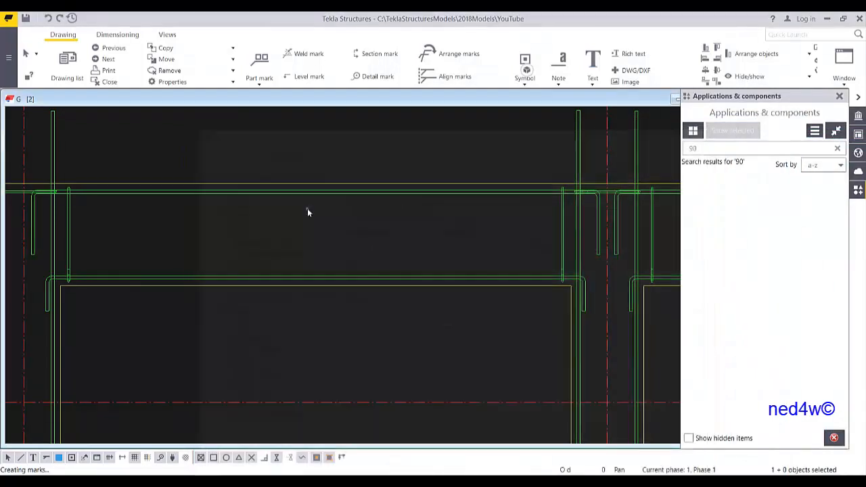
Step: Examine the first and last bars displayed in the beam and column stirrup groups of the elevation
{"action": "middle_click_drag", "start_coordinate": [204, 270], "coordinate": [336, 225]}
{"action": "scroll", "coordinate": [337, 226], "scroll_direction": "down", "scroll_amount": 4}
{"action": "middle_click_drag", "start_coordinate": [282, 386], "coordinate": [287, 325]}
{"action": "scroll", "coordinate": [286, 328], "scroll_direction": "up", "scroll_amount": 4}
{"action": "scroll", "coordinate": [298, 392], "scroll_direction": "down", "scroll_amount": 4}
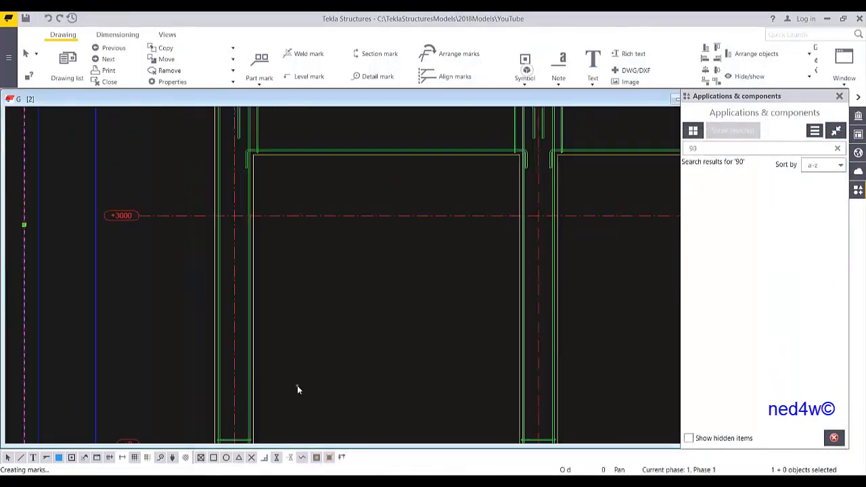
{"action": "scroll", "coordinate": [336, 220], "scroll_direction": "up", "scroll_amount": 6}
{"action": "scroll", "coordinate": [295, 220], "scroll_direction": "down", "scroll_amount": 4}
{"action": "middle_click_drag", "start_coordinate": [336, 211], "coordinate": [276, 223]}
{"action": "scroll", "coordinate": [202, 215], "scroll_direction": "up", "scroll_amount": 4}
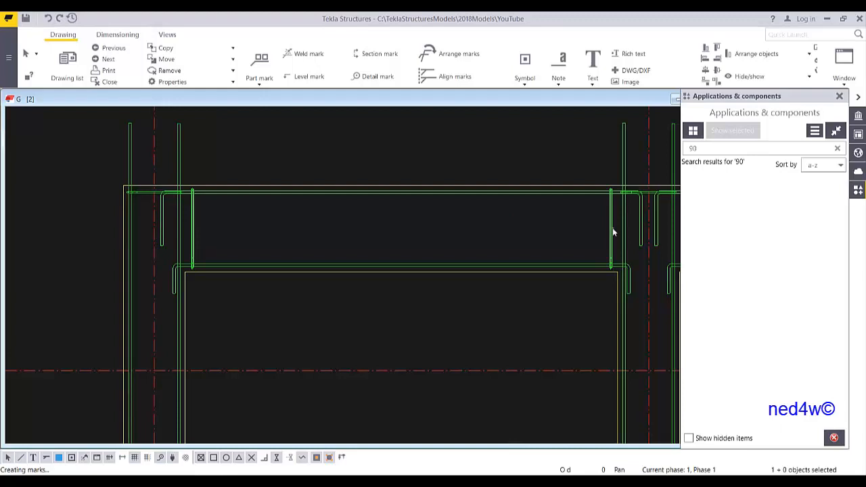
Step: Try Adjust Location twice on the first beam span's stirrup group and undo both changes
{"action": "right_click", "coordinate": [194, 217]}
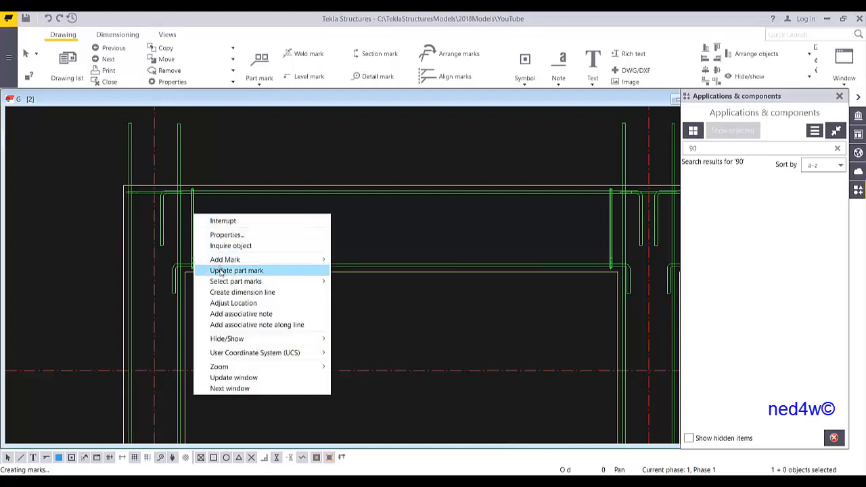
{"action": "left_click", "coordinate": [233, 303]}
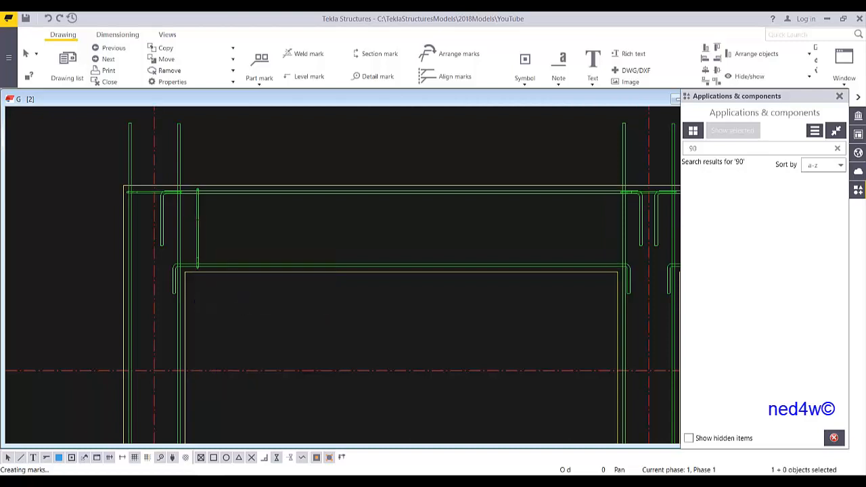
{"action": "right_click", "coordinate": [198, 217]}
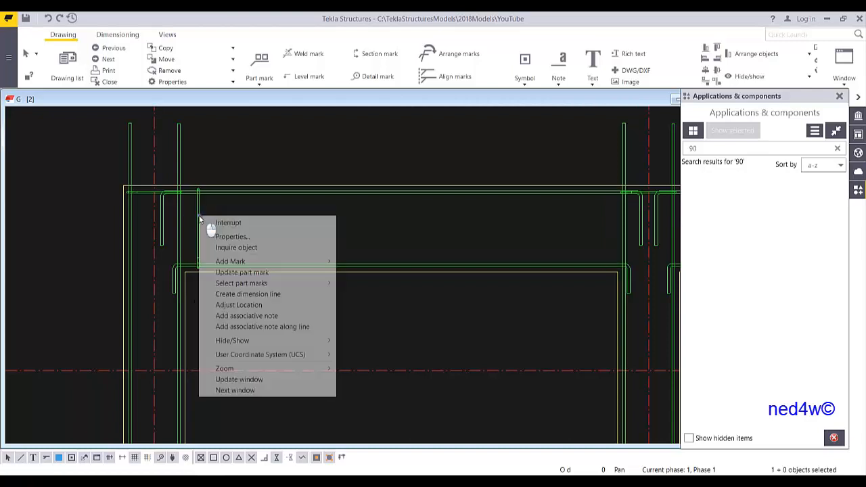
{"action": "left_click", "coordinate": [246, 305]}
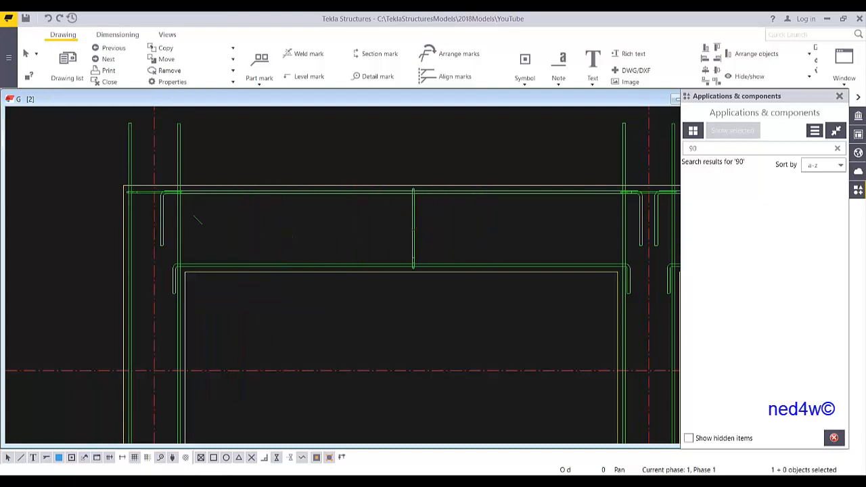
{"action": "key", "text": "ctrl+z"}
{"action": "key", "text": "ctrl+z"}
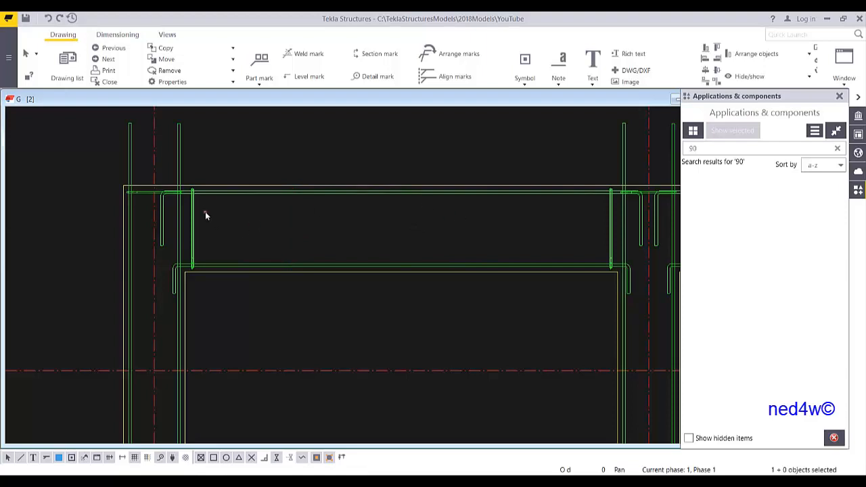
Step: Add a dimension mark to the first beam span's stirrup group and place its line below the beam
{"action": "right_click", "coordinate": [194, 210]}
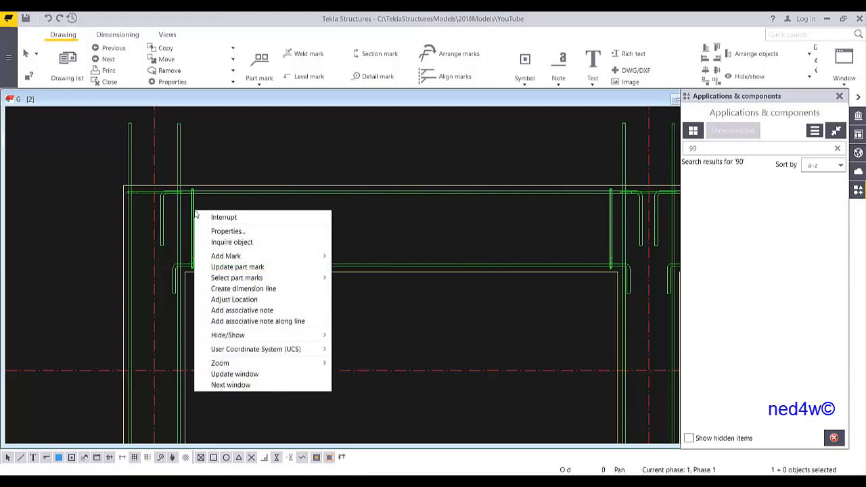
{"action": "mouse_move", "coordinate": [259, 257]}
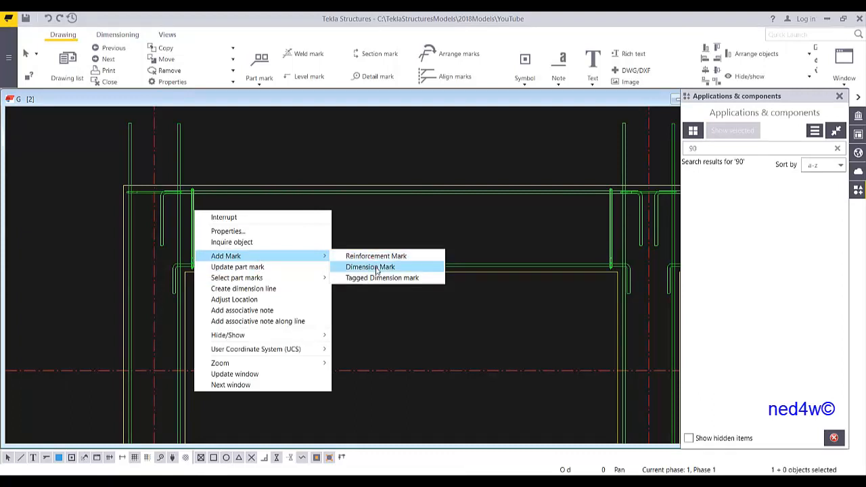
{"action": "left_click", "coordinate": [377, 268]}
{"action": "left_click_drag", "start_coordinate": [408, 298], "coordinate": [408, 319]}
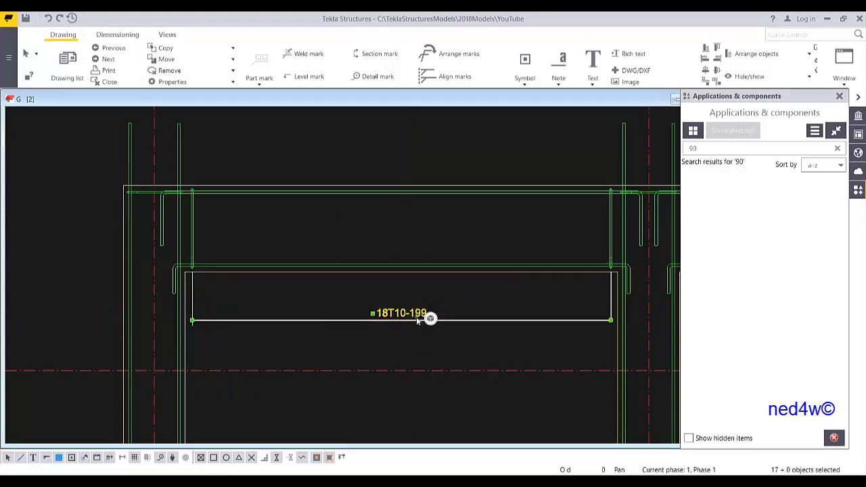
{"action": "left_click", "coordinate": [433, 288]}
{"action": "middle_click_drag", "start_coordinate": [418, 322], "coordinate": [369, 304]}
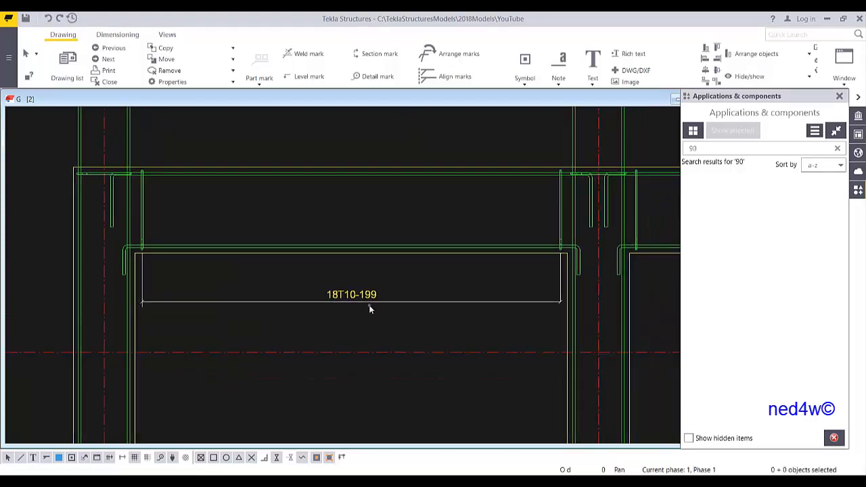
{"action": "scroll", "coordinate": [369, 305], "scroll_direction": "up", "scroll_amount": 2}
{"action": "scroll", "coordinate": [379, 292], "scroll_direction": "down", "scroll_amount": 1}
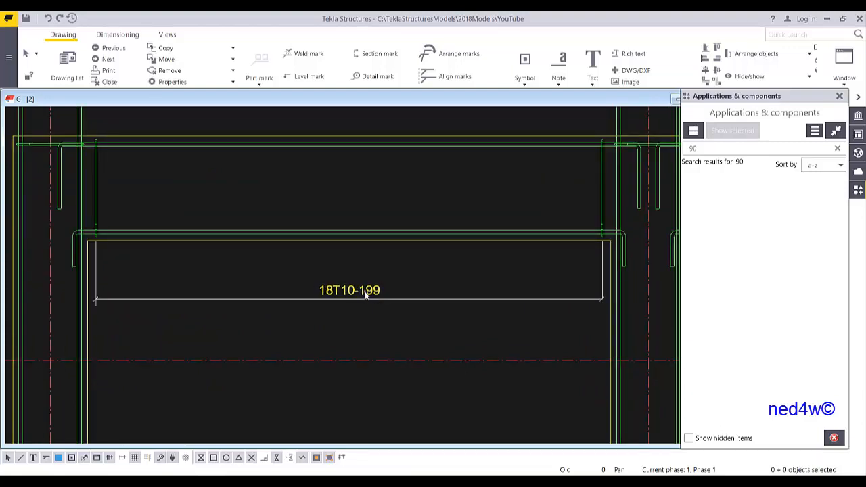
Step: Replace the cc element with cc target in the prefix of the first span's stirrup dimension mark and apply the change
{"action": "double_click", "coordinate": [376, 300]}
{"action": "left_click_drag", "start_coordinate": [595, 89], "coordinate": [525, 74]}
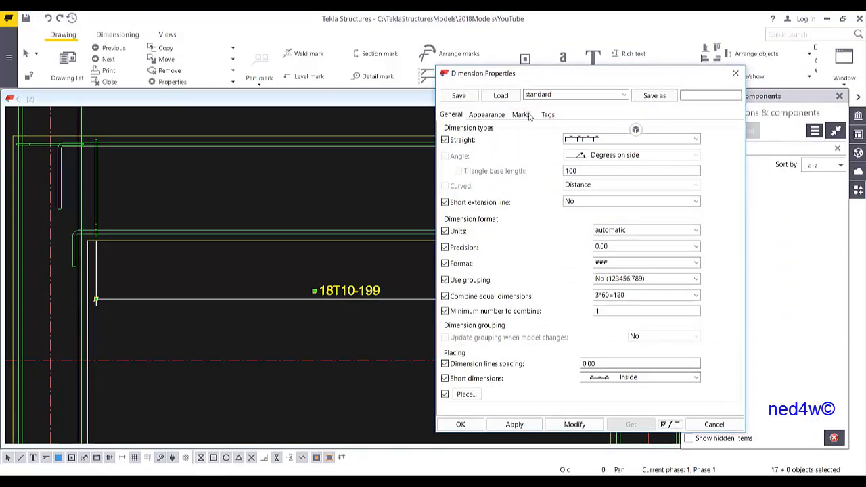
{"action": "left_click", "coordinate": [529, 114]}
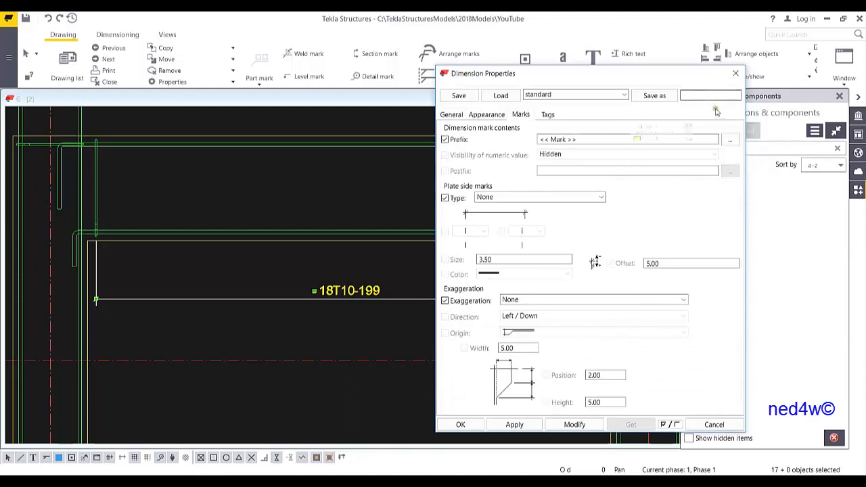
{"action": "left_click", "coordinate": [729, 140]}
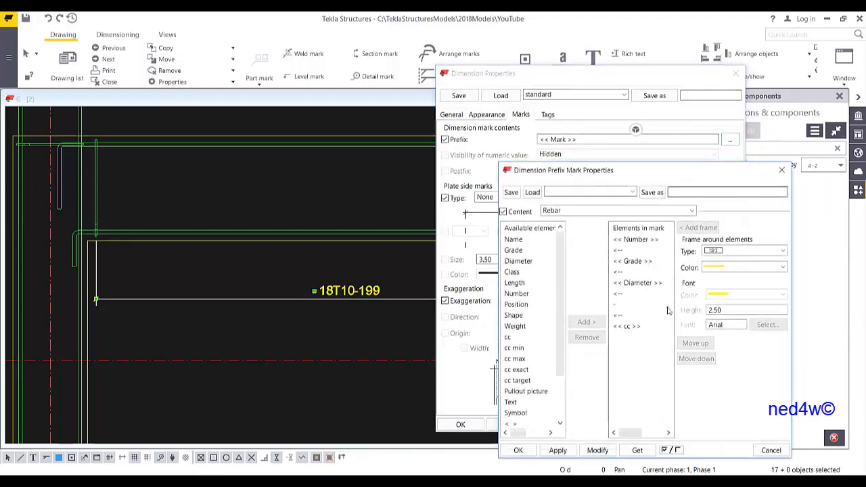
{"action": "left_click", "coordinate": [626, 327]}
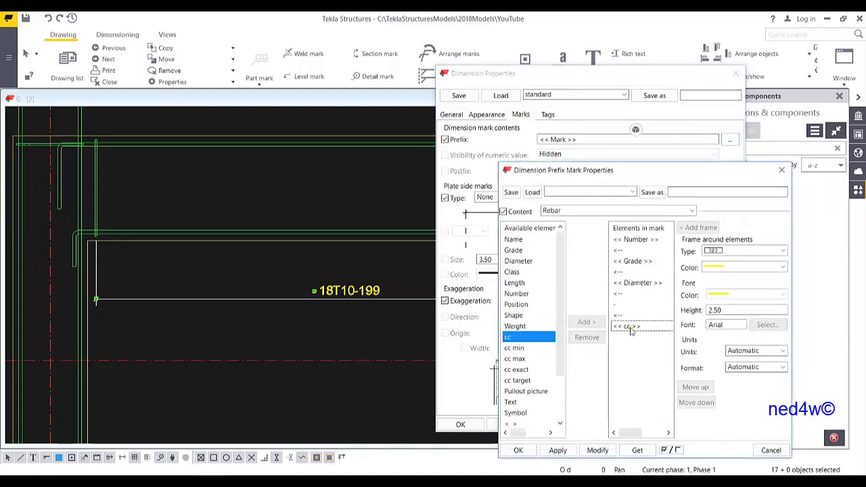
{"action": "left_click", "coordinate": [517, 380]}
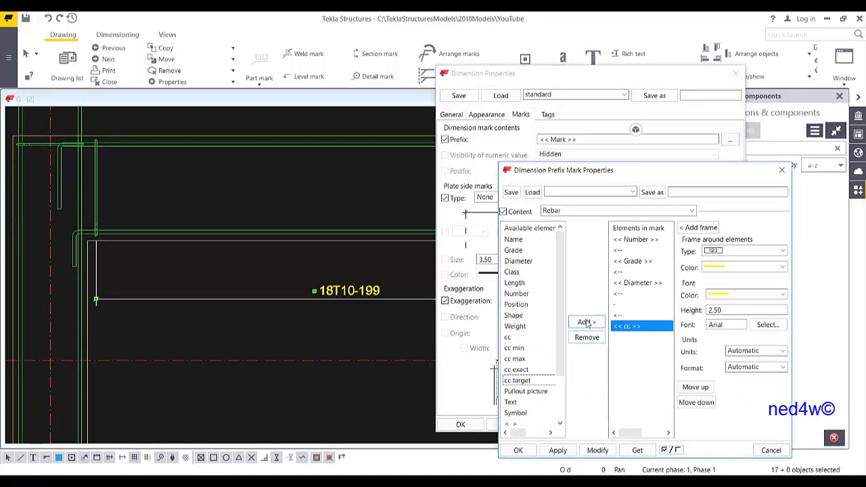
{"action": "left_click", "coordinate": [586, 322]}
{"action": "left_click", "coordinate": [587, 337]}
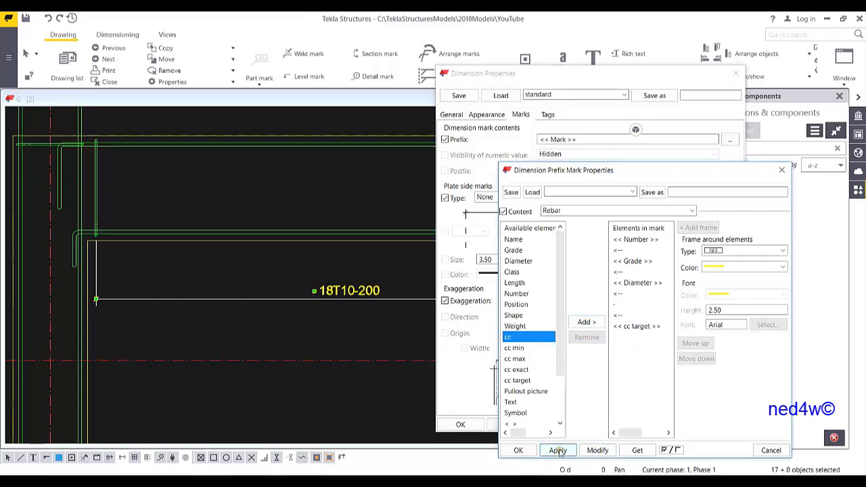
{"action": "left_click", "coordinate": [517, 450]}
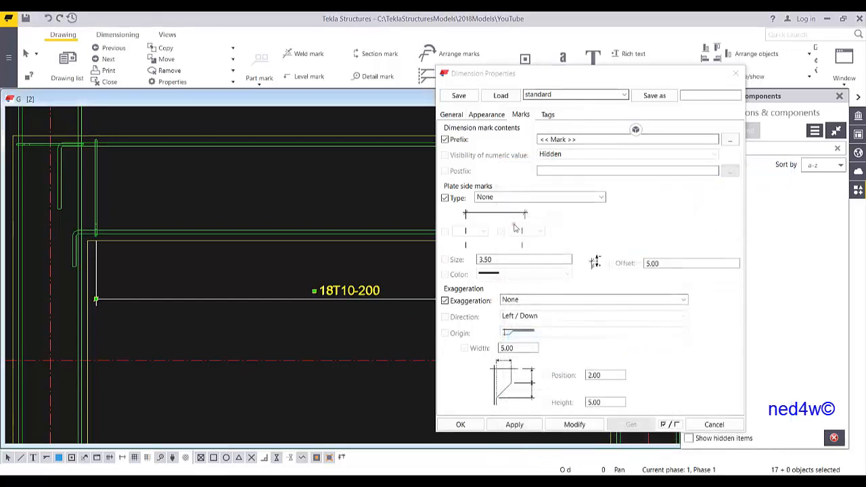
{"action": "left_click", "coordinate": [514, 424]}
{"action": "left_click", "coordinate": [460, 424]}
Step: Add dimension marks to the stirrup groups of the middle and last beam spans, and adjust their placement below the beam
{"action": "scroll", "coordinate": [300, 263], "scroll_direction": "down", "scroll_amount": 4}
{"action": "middle_click_drag", "start_coordinate": [432, 232], "coordinate": [298, 215]}
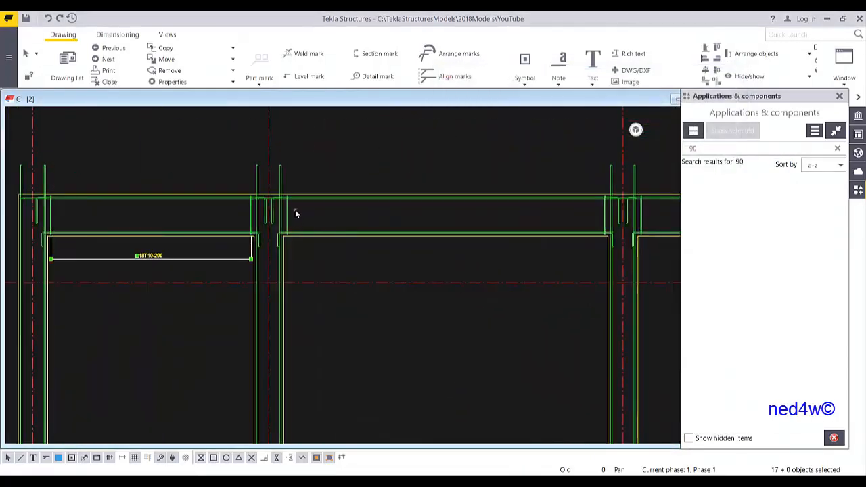
{"action": "left_click", "coordinate": [287, 213]}
{"action": "scroll", "coordinate": [269, 199], "scroll_direction": "up", "scroll_amount": 2}
{"action": "middle_click_drag", "start_coordinate": [647, 262], "coordinate": [263, 248]}
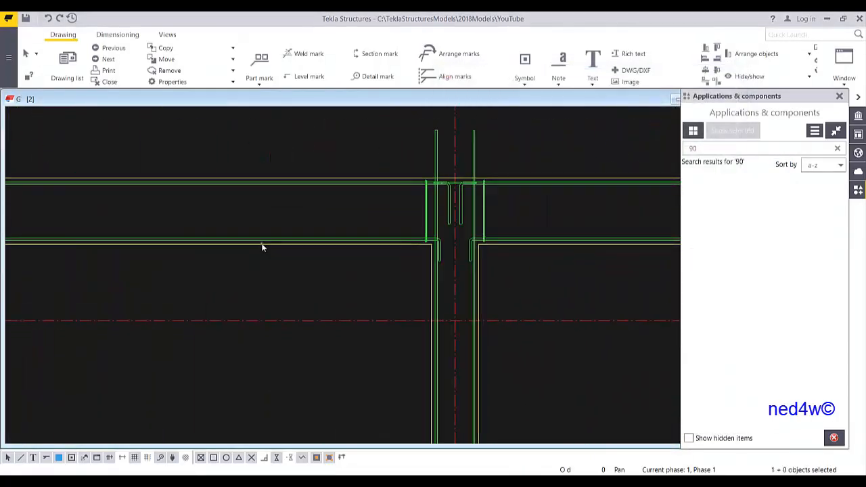
{"action": "scroll", "coordinate": [270, 241], "scroll_direction": "down", "scroll_amount": 2}
{"action": "right_click", "coordinate": [411, 218]}
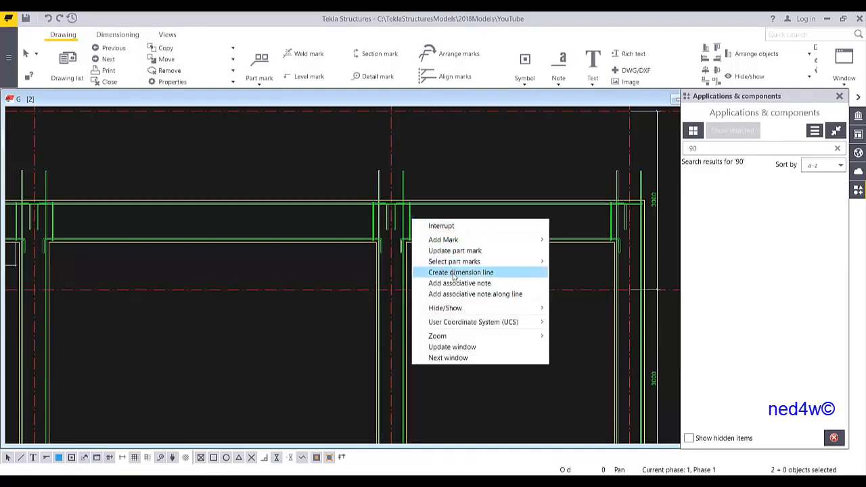
{"action": "mouse_move", "coordinate": [478, 242]}
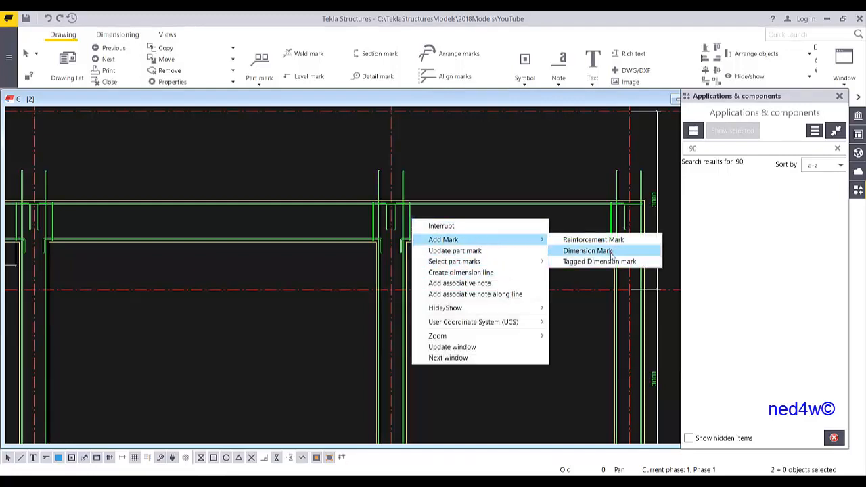
{"action": "left_click", "coordinate": [588, 250]}
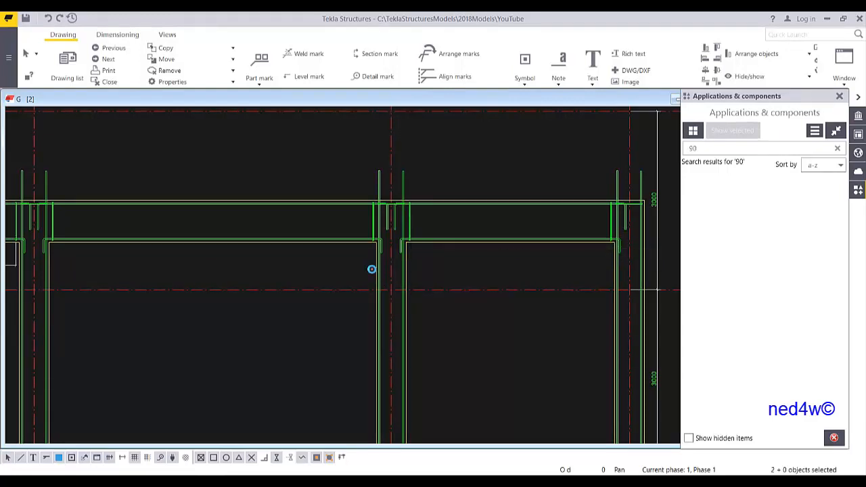
{"action": "middle_click_drag", "start_coordinate": [407, 304], "coordinate": [477, 302]}
{"action": "scroll", "coordinate": [478, 302], "scroll_direction": "down", "scroll_amount": 2}
{"action": "left_click", "coordinate": [443, 309]}
{"action": "left_click_drag", "start_coordinate": [443, 310], "coordinate": [441, 318]}
{"action": "left_click", "coordinate": [647, 312]}
Step: Add dimension marks to the stirrup groups of all four columns in the elevation
{"action": "scroll", "coordinate": [354, 266], "scroll_direction": "down", "scroll_amount": 2}
{"action": "scroll", "coordinate": [246, 343], "scroll_direction": "up", "scroll_amount": 4}
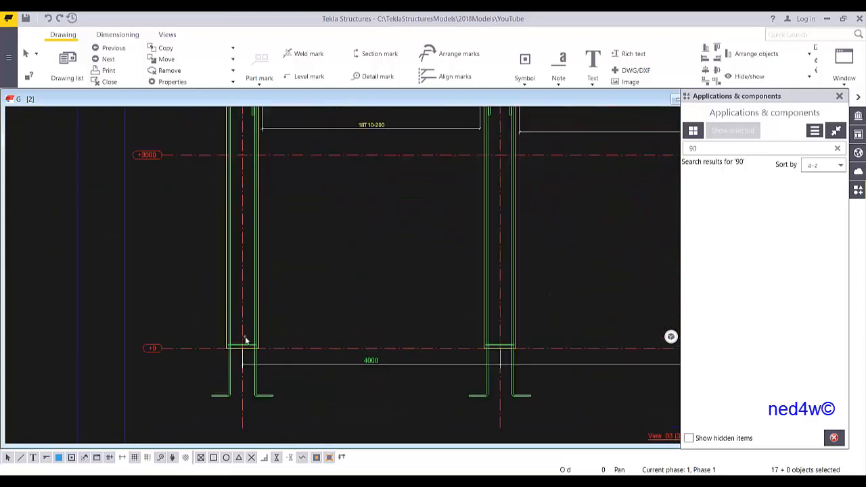
{"action": "left_click", "coordinate": [236, 349]}
{"action": "left_click", "coordinate": [621, 350], "text": "ctrl"}
{"action": "middle_click_drag", "start_coordinate": [586, 309], "coordinate": [121, 201]}
{"action": "middle_click_drag", "start_coordinate": [444, 254], "coordinate": [94, 248]}
{"action": "left_click", "coordinate": [373, 235], "text": "ctrl"}
{"action": "mouse_move", "coordinate": [406, 222]}
{"action": "middle_mouse_down"}
{"action": "mouse_move", "coordinate": [247, 246]}
{"action": "mouse_move", "coordinate": [41, 258]}
{"action": "middle_mouse_up"}
{"action": "right_click", "coordinate": [379, 270]}
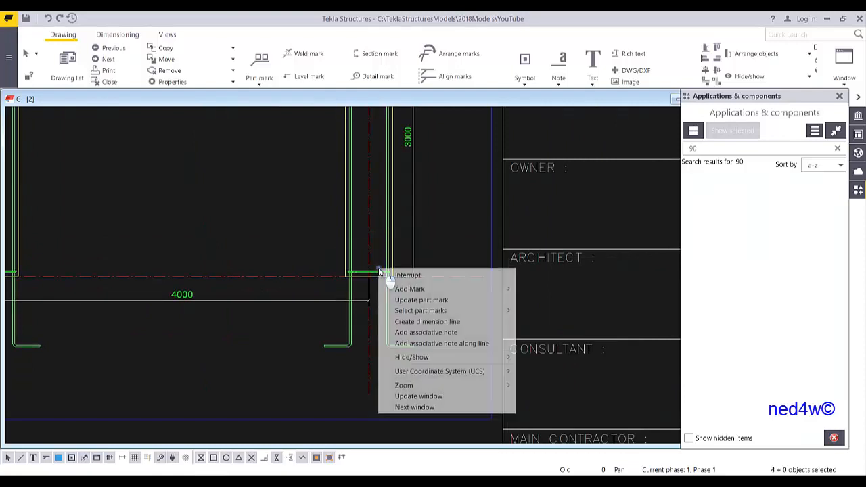
{"action": "mouse_move", "coordinate": [429, 290]}
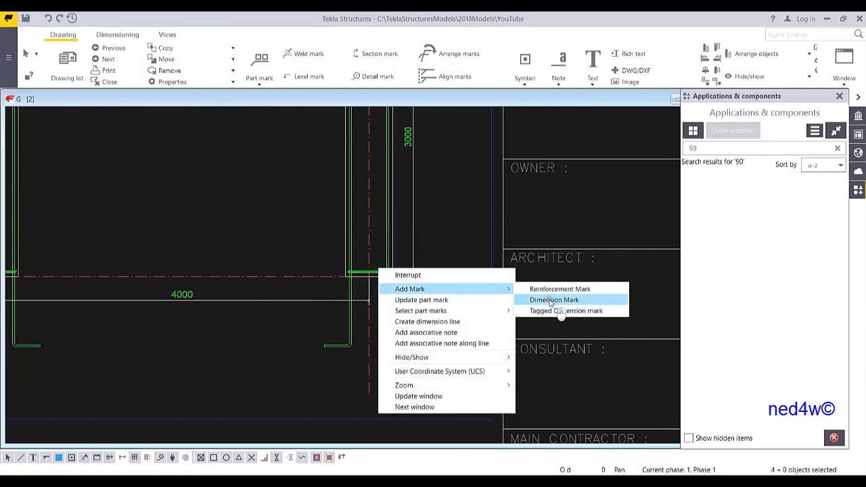
{"action": "left_click", "coordinate": [553, 300]}
Step: Move the vertical level dimension beside the last column outward beyond the column's stirrup mark
{"action": "middle_click_drag", "start_coordinate": [247, 207], "coordinate": [318, 330]}
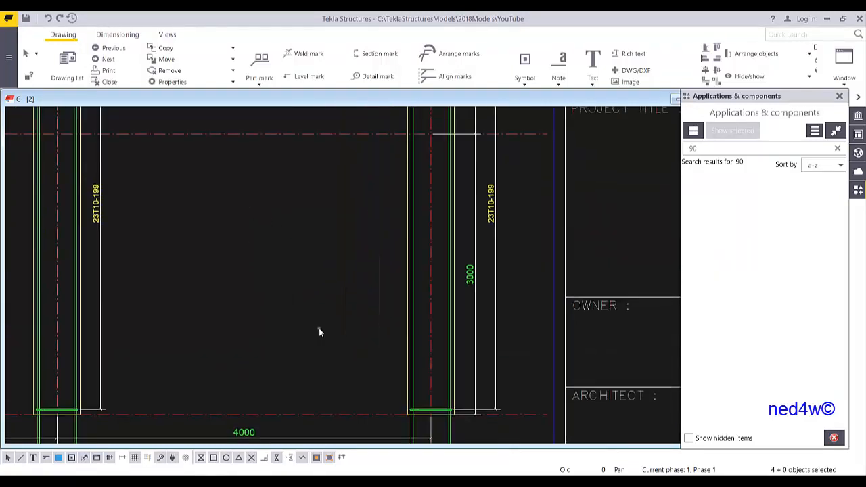
{"action": "scroll", "coordinate": [319, 331], "scroll_direction": "down", "scroll_amount": 2}
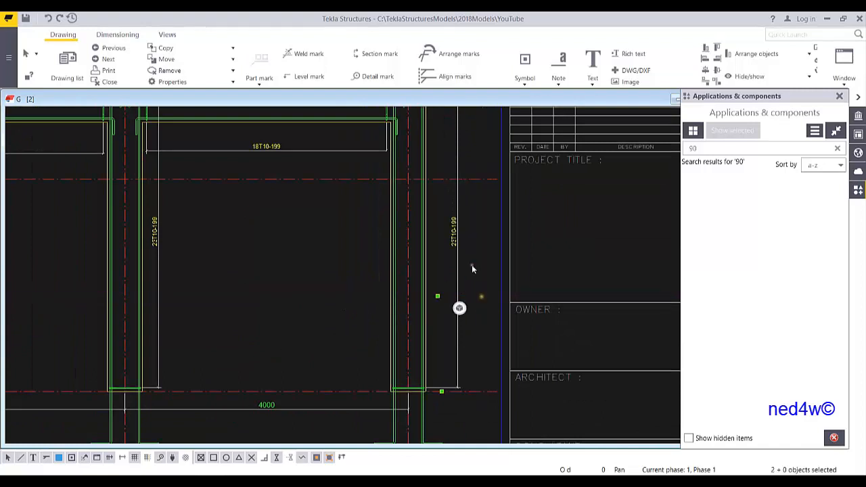
{"action": "scroll", "coordinate": [461, 306], "scroll_direction": "up", "scroll_amount": 5}
{"action": "scroll", "coordinate": [459, 276], "scroll_direction": "down", "scroll_amount": 5}
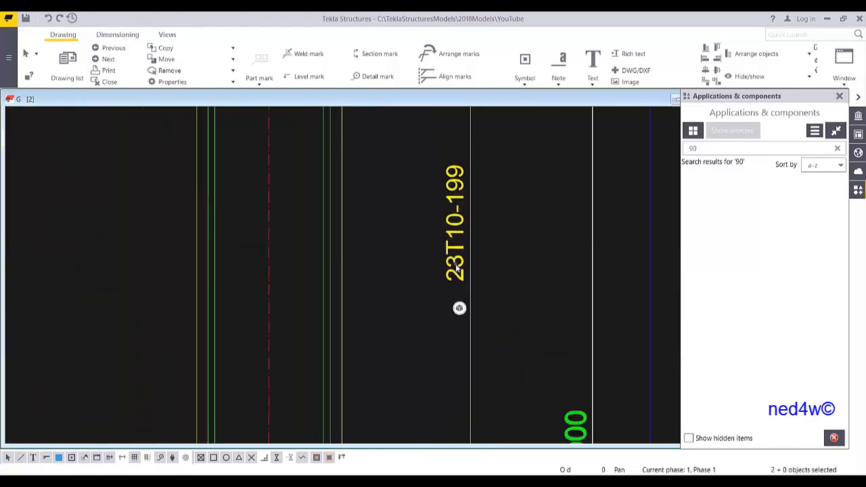
Step: Load the standard reinforcement mark settings in the elevation view's properties and show the mark content for bar groups
{"action": "middle_click_drag", "start_coordinate": [235, 265], "coordinate": [334, 280]}
{"action": "scroll", "coordinate": [296, 262], "scroll_direction": "up", "scroll_amount": 1}
{"action": "scroll", "coordinate": [308, 258], "scroll_direction": "down", "scroll_amount": 6}
{"action": "middle_click_drag", "start_coordinate": [263, 247], "coordinate": [402, 261]}
{"action": "scroll", "coordinate": [403, 241], "scroll_direction": "down", "scroll_amount": 2}
{"action": "middle_click_drag", "start_coordinate": [485, 257], "coordinate": [327, 243]}
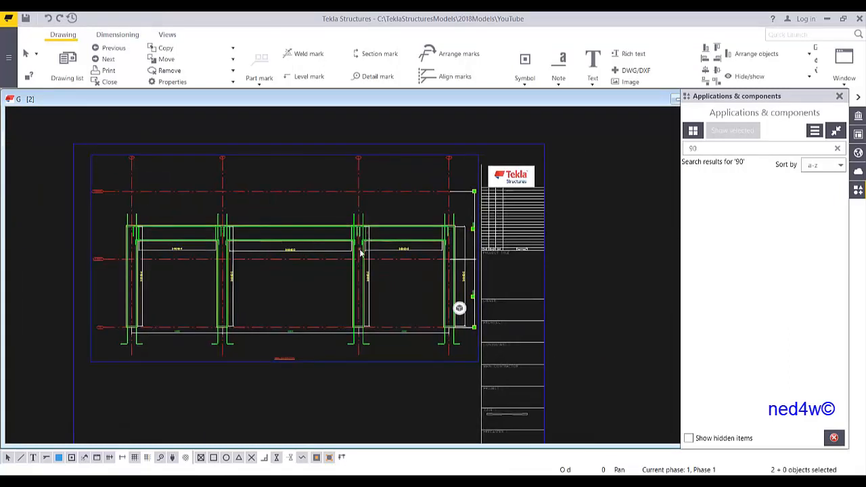
{"action": "left_click", "coordinate": [404, 156]}
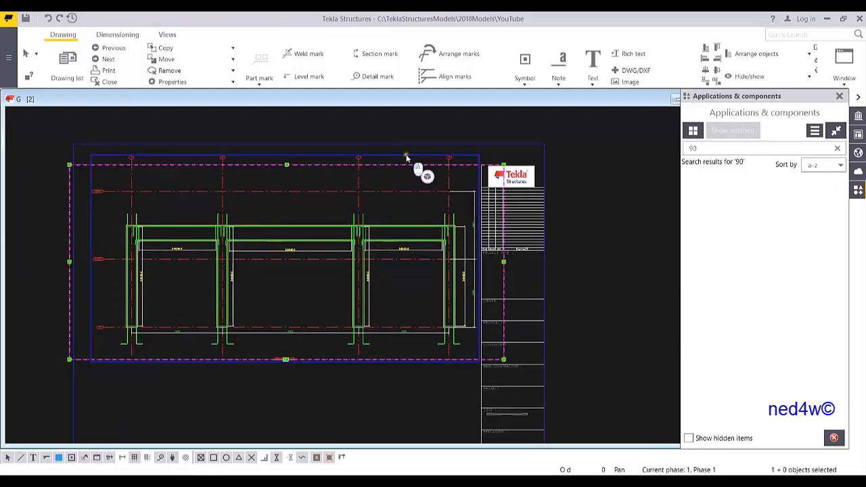
{"action": "double_click", "coordinate": [406, 157]}
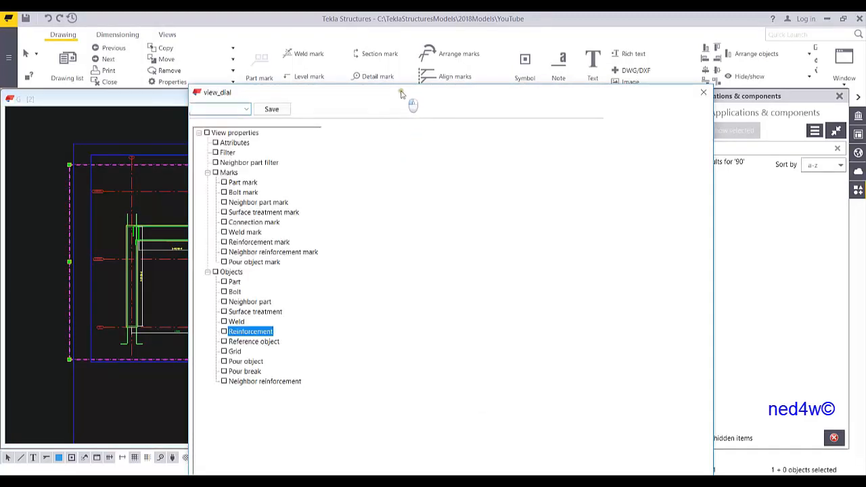
{"action": "left_click_drag", "start_coordinate": [403, 94], "coordinate": [471, 52]}
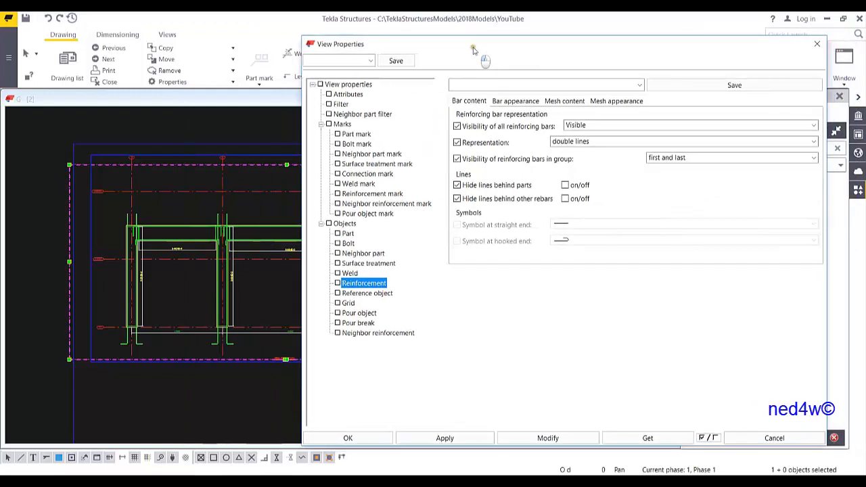
{"action": "left_click", "coordinate": [363, 195]}
{"action": "left_click", "coordinate": [516, 117]}
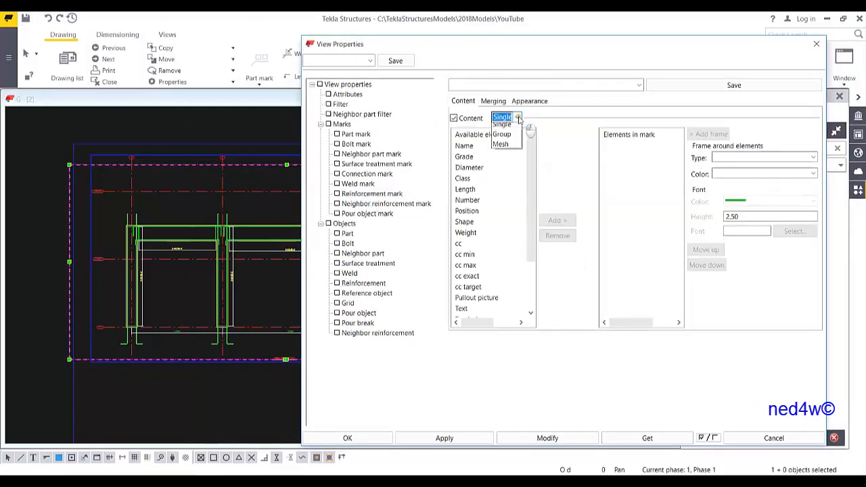
{"action": "left_click", "coordinate": [509, 140]}
{"action": "left_click", "coordinate": [633, 85]}
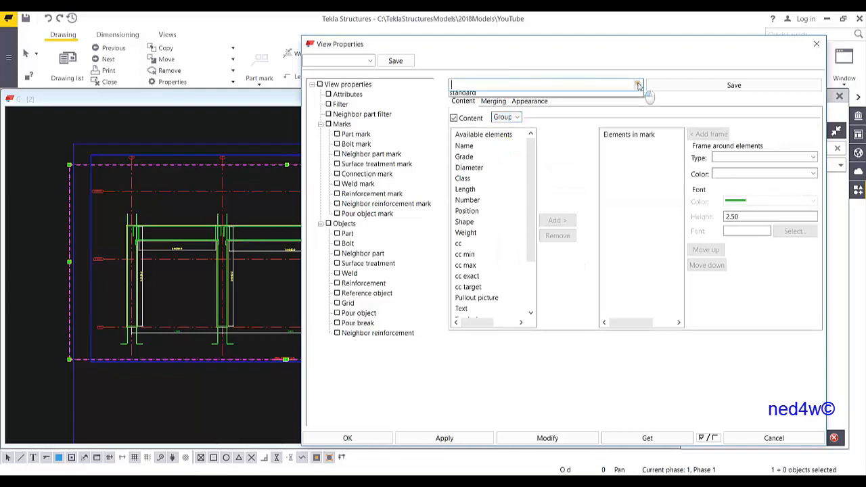
{"action": "left_click", "coordinate": [474, 96]}
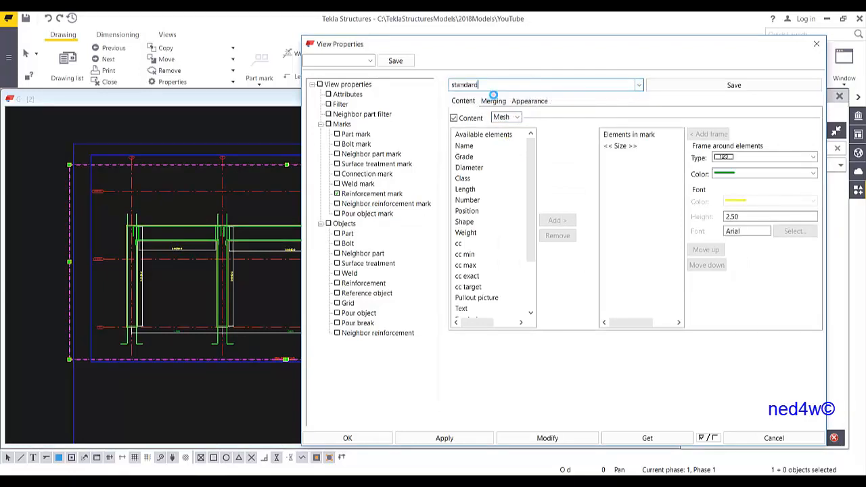
{"action": "left_click", "coordinate": [517, 118]}
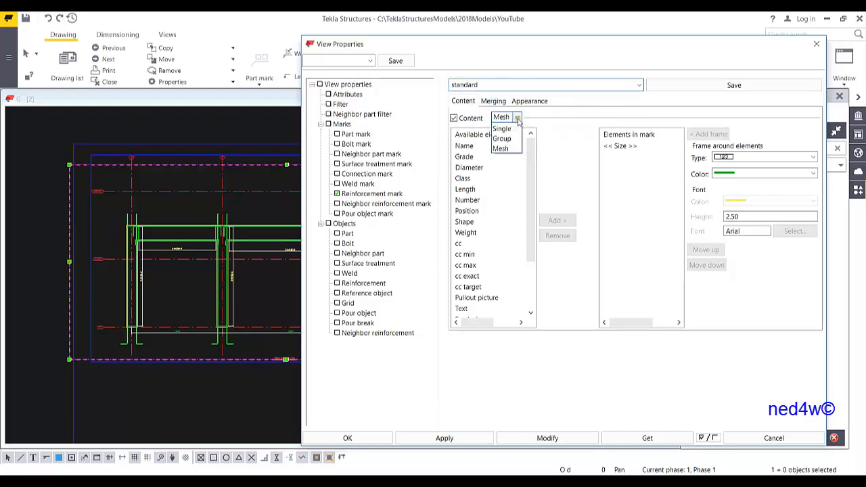
{"action": "left_click", "coordinate": [507, 139]}
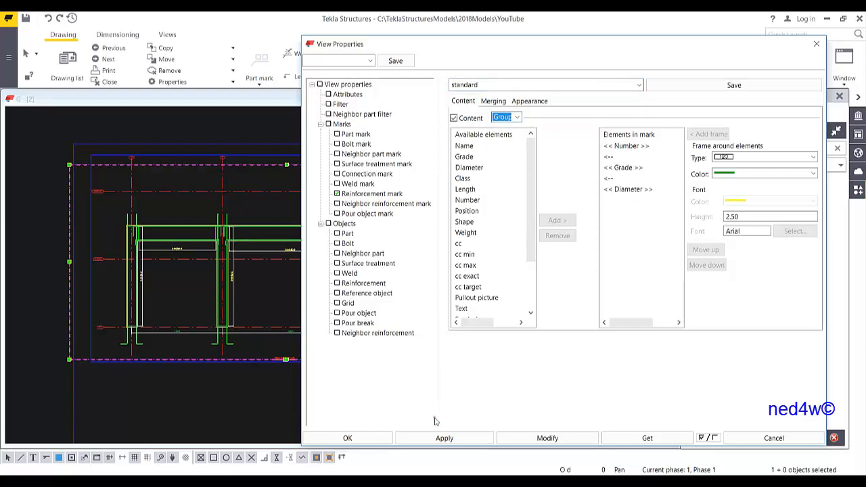
Step: Merge identical reinforcement marks in the same cast unit with one leader line to group, and apply the settings to the elevation view
{"action": "left_click", "coordinate": [495, 101]}
{"action": "left_click", "coordinate": [597, 121]}
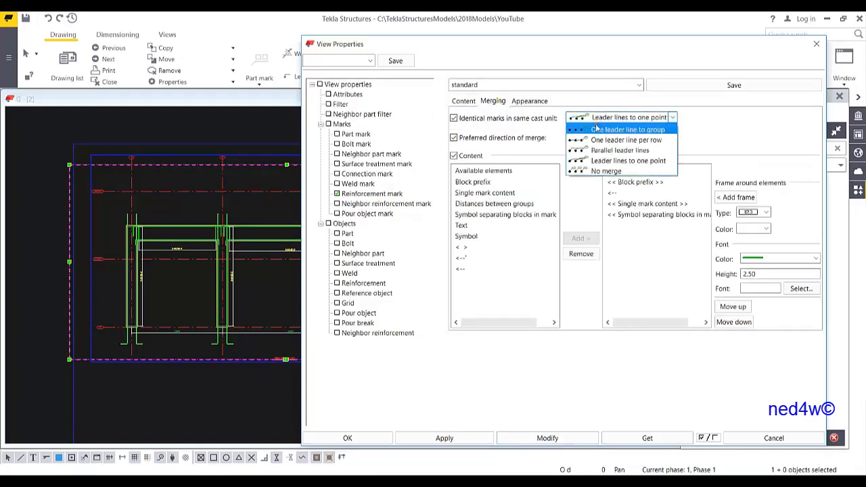
{"action": "left_click", "coordinate": [596, 131]}
{"action": "left_click", "coordinate": [539, 104]}
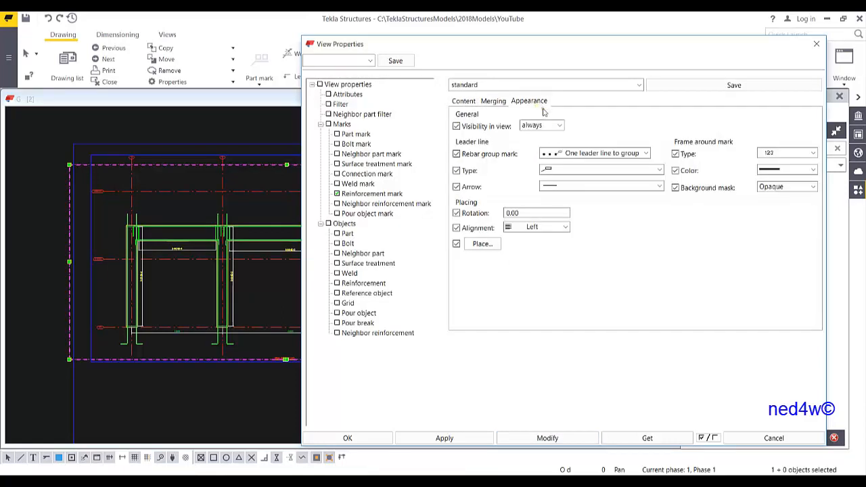
{"action": "left_click", "coordinate": [532, 438]}
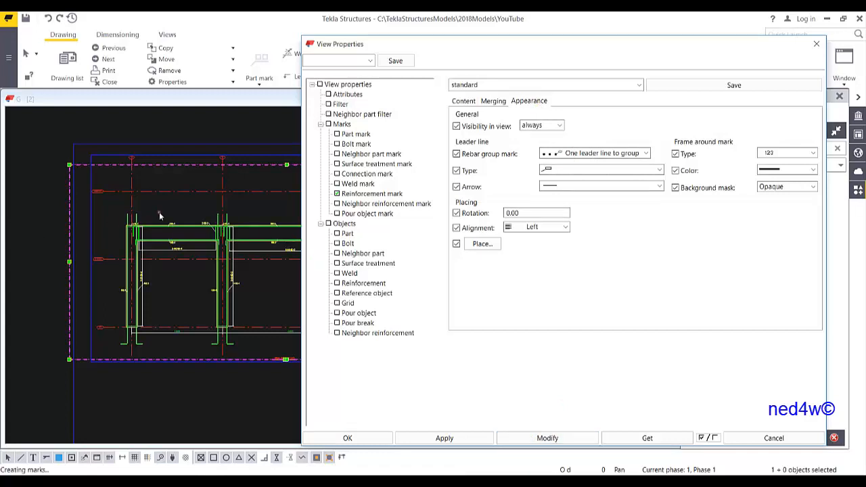
{"action": "scroll", "coordinate": [150, 220], "scroll_direction": "up", "scroll_amount": 6}
{"action": "left_click", "coordinate": [458, 15]}
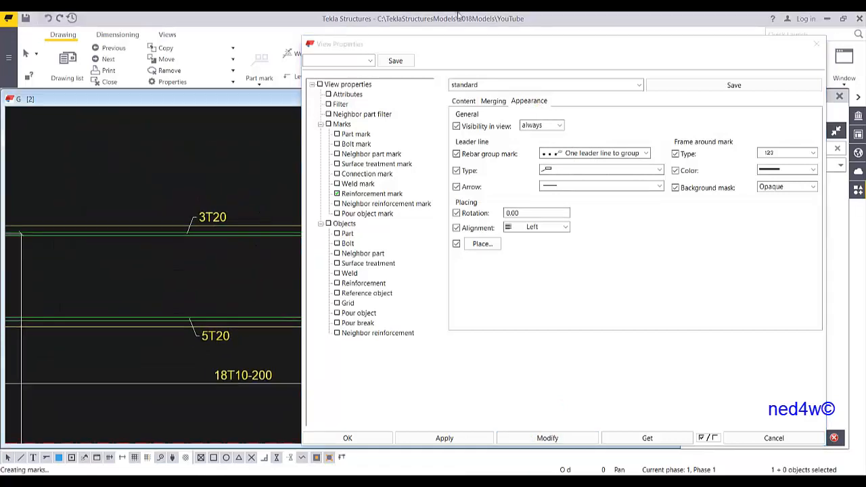
{"action": "left_click", "coordinate": [818, 44]}
Step: Examine the placement of the new reinforcement marks along the beams and columns of the elevation
{"action": "middle_click_drag", "start_coordinate": [224, 300], "coordinate": [331, 271]}
{"action": "scroll", "coordinate": [327, 269], "scroll_direction": "down", "scroll_amount": 2}
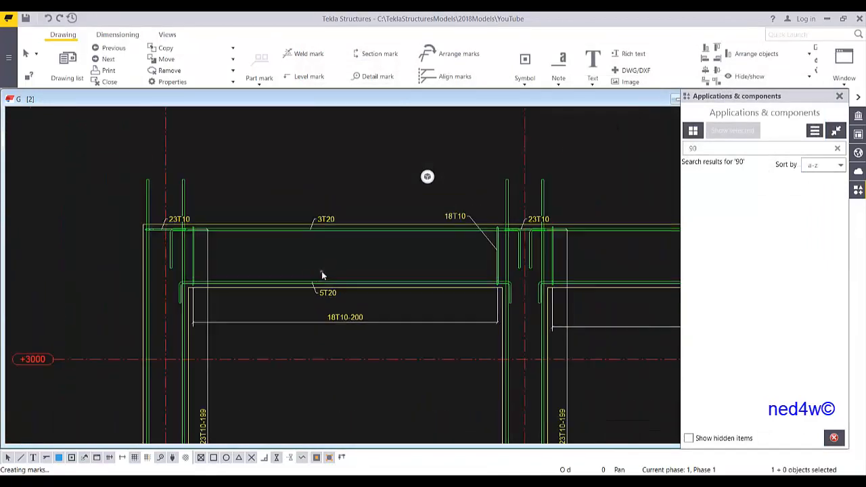
{"action": "middle_click_drag", "start_coordinate": [306, 244], "coordinate": [287, 203]}
{"action": "scroll", "coordinate": [288, 203], "scroll_direction": "down", "scroll_amount": 2}
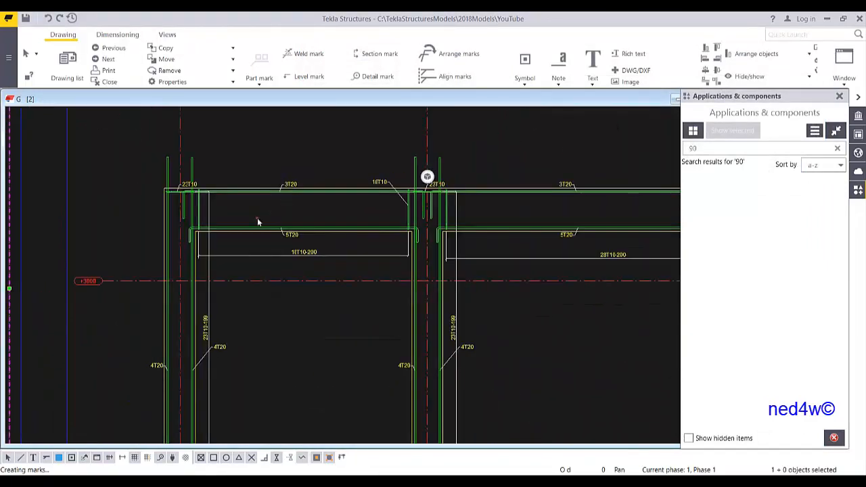
{"action": "scroll", "coordinate": [257, 219], "scroll_direction": "down", "scroll_amount": 2}
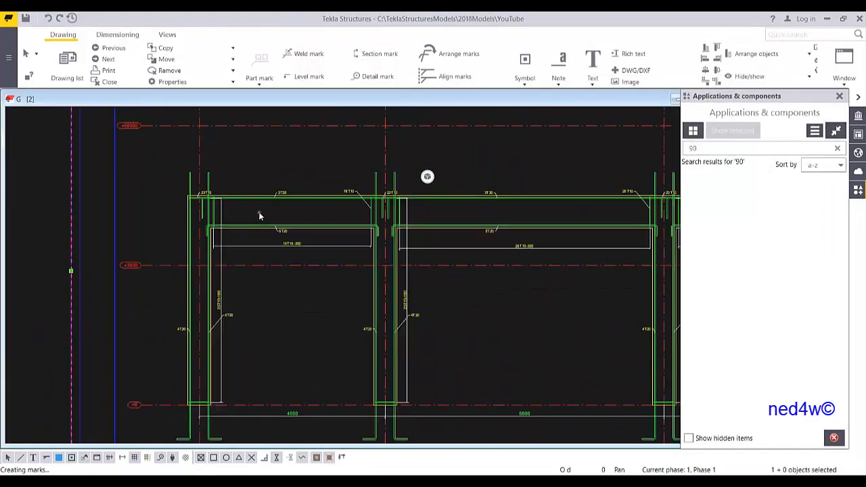
{"action": "scroll", "coordinate": [257, 212], "scroll_direction": "down", "scroll_amount": 1}
{"action": "scroll", "coordinate": [263, 207], "scroll_direction": "down", "scroll_amount": 1}
{"action": "scroll", "coordinate": [265, 212], "scroll_direction": "down", "scroll_amount": 2}
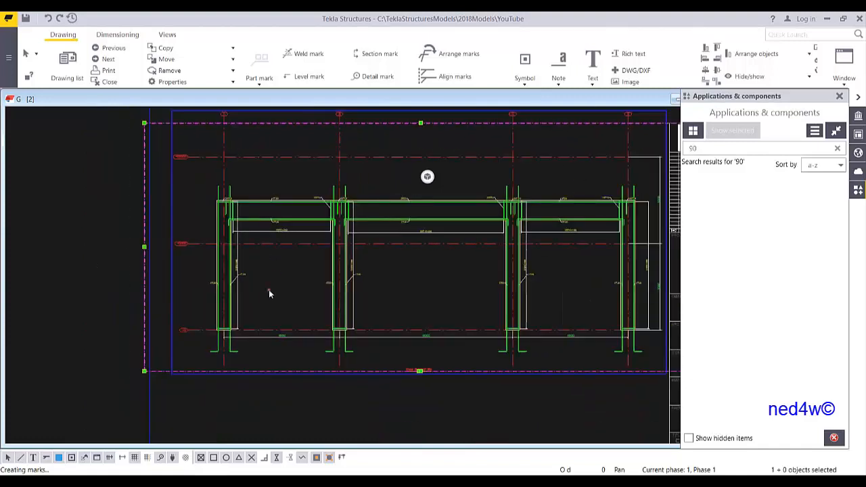
{"action": "middle_click_drag", "start_coordinate": [364, 339], "coordinate": [311, 308]}
{"action": "left_click", "coordinate": [344, 223]}
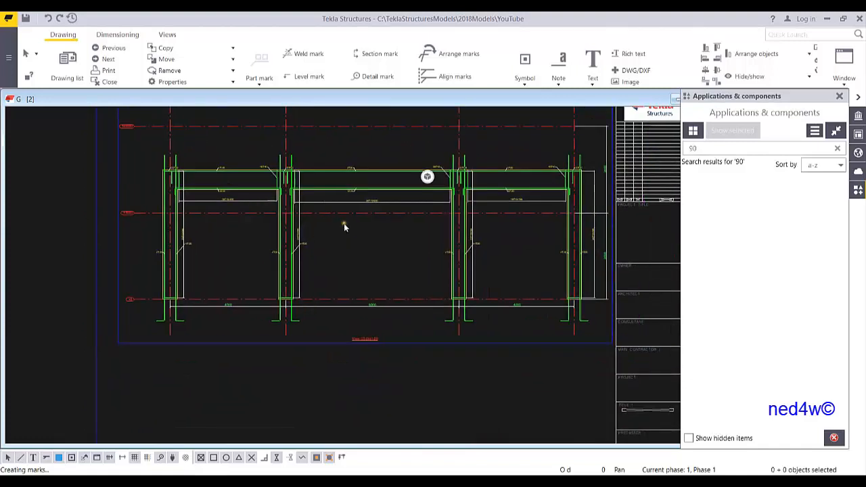
Step: Create a downward-looking section view cut through the lower part of all four columns, just above the +0 level
{"action": "left_click", "coordinate": [167, 35]}
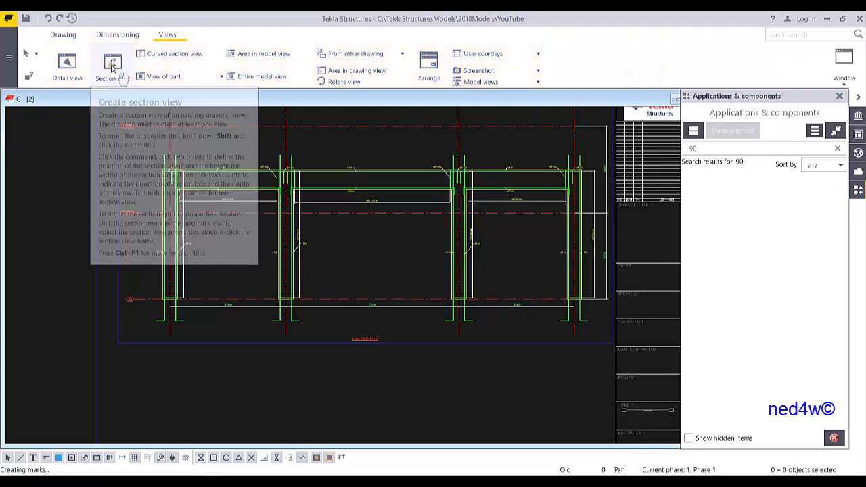
{"action": "left_click", "coordinate": [113, 64]}
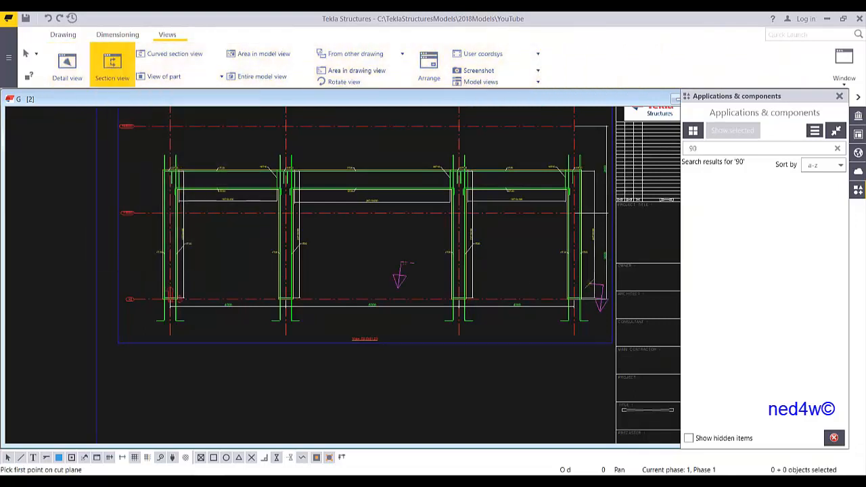
{"action": "left_click", "coordinate": [135, 298]}
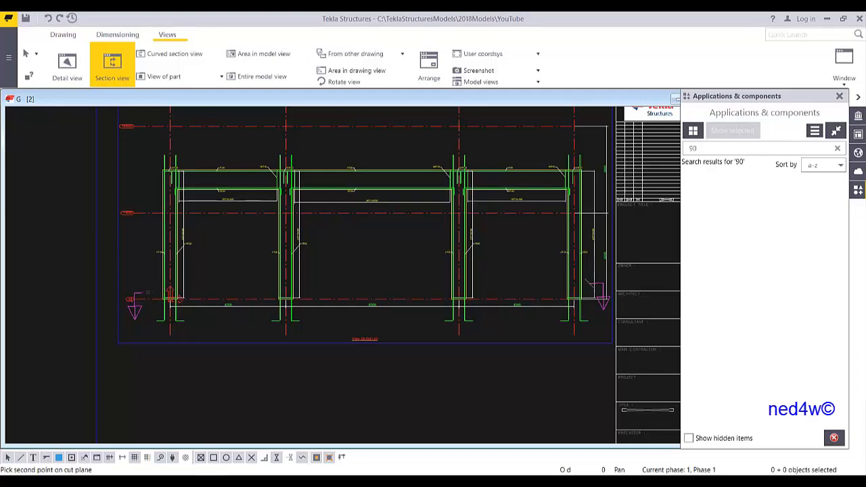
{"action": "left_click", "coordinate": [367, 283]}
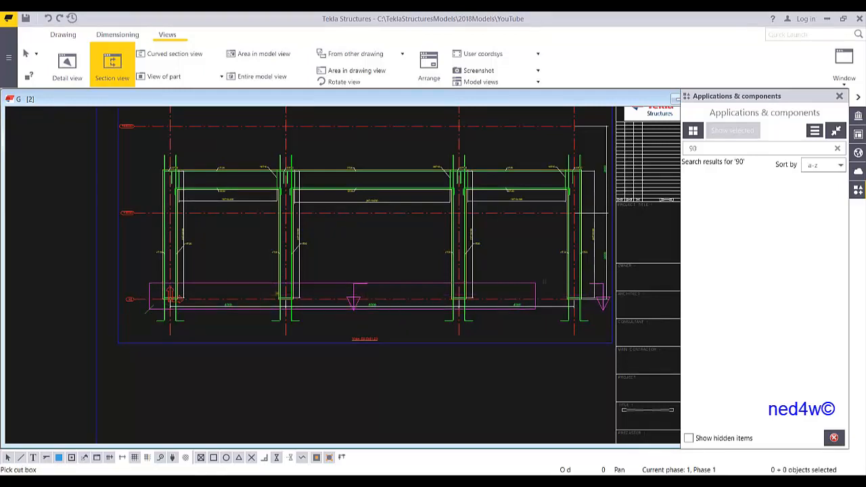
{"action": "mouse_move", "coordinate": [151, 419]}
{"action": "middle_mouse_down"}
{"action": "mouse_move", "coordinate": [186, 302]}
{"action": "mouse_move", "coordinate": [174, 290]}
{"action": "middle_mouse_up"}
{"action": "left_click", "coordinate": [173, 295]}
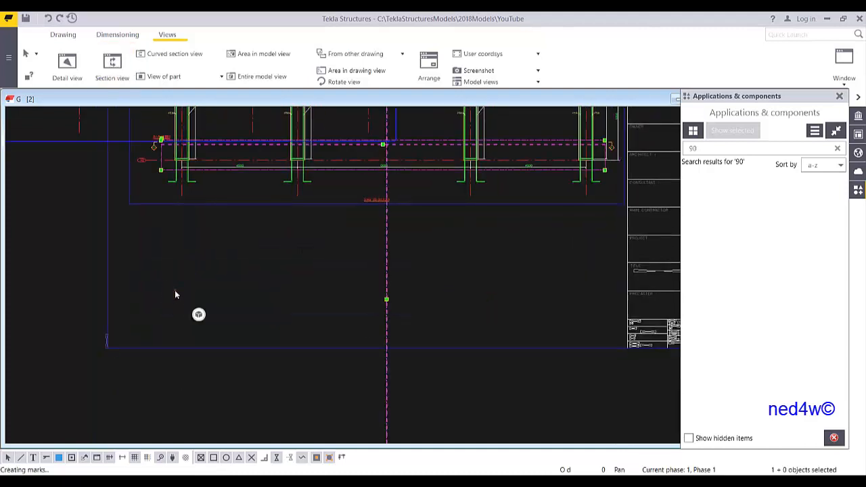
Step: Shrink the new section view's boundary around the column row and position the view below the elevation
{"action": "scroll", "coordinate": [314, 279], "scroll_direction": "down", "scroll_amount": 6}
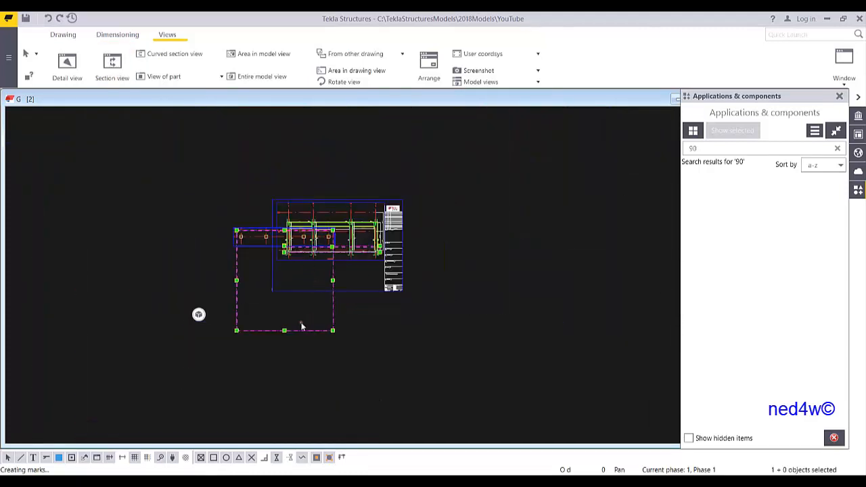
{"action": "mouse_move", "coordinate": [292, 342]}
{"action": "left_mouse_down"}
{"action": "mouse_move", "coordinate": [291, 238]}
{"action": "mouse_move", "coordinate": [315, 272]}
{"action": "mouse_move", "coordinate": [300, 271]}
{"action": "left_mouse_up"}
{"action": "scroll", "coordinate": [294, 270], "scroll_direction": "up", "scroll_amount": 5}
{"action": "scroll", "coordinate": [284, 269], "scroll_direction": "up", "scroll_amount": 5}
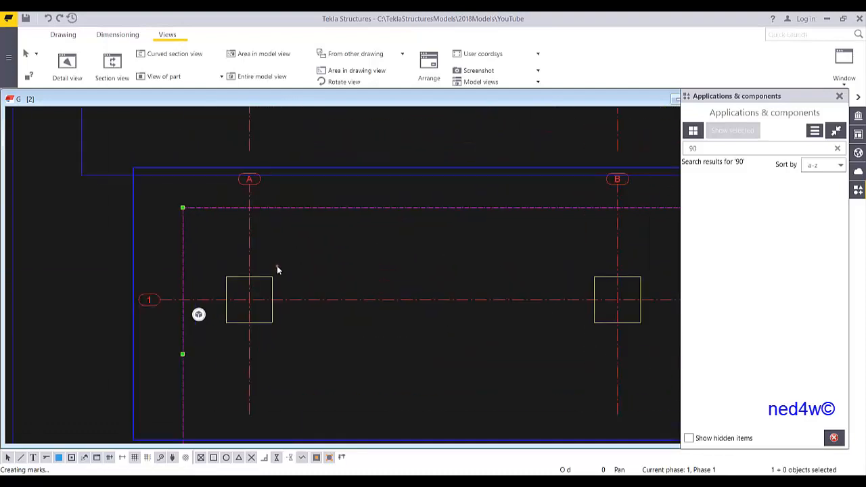
{"action": "scroll", "coordinate": [291, 247], "scroll_direction": "down", "scroll_amount": 2}
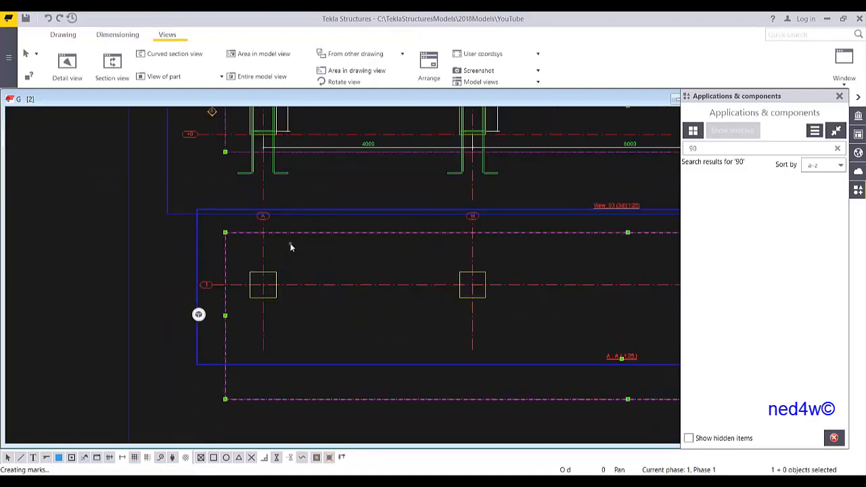
Step: Make all reinforcing bars visible in the section view, shown as double lines with all bars in each group, and apply the changes
{"action": "double_click", "coordinate": [197, 240]}
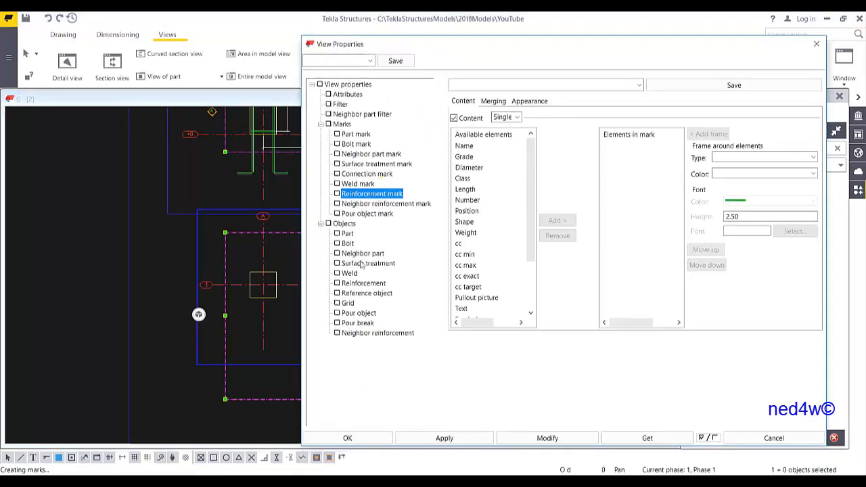
{"action": "left_click", "coordinate": [372, 284]}
{"action": "left_click", "coordinate": [615, 124]}
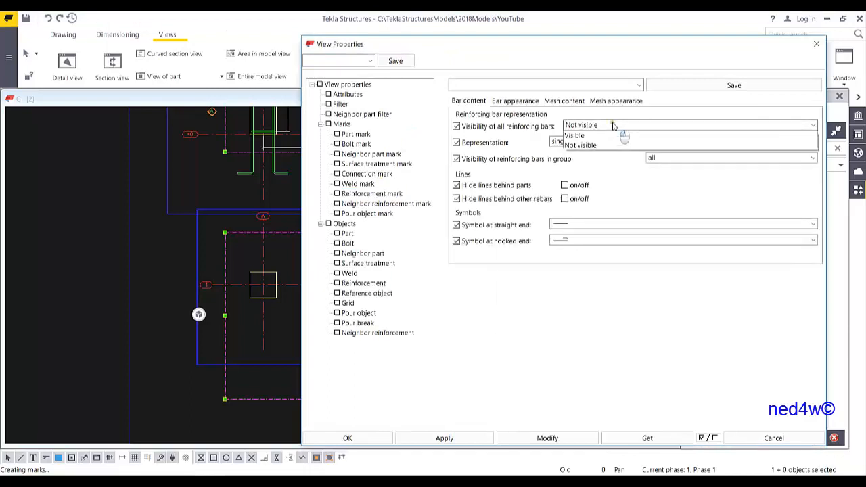
{"action": "left_click", "coordinate": [575, 136]}
{"action": "left_click", "coordinate": [595, 142]}
{"action": "left_click", "coordinate": [578, 179]}
{"action": "left_click", "coordinate": [590, 144]}
{"action": "left_click", "coordinate": [584, 173]}
{"action": "left_click", "coordinate": [656, 159]}
{"action": "left_click", "coordinate": [656, 165]}
{"action": "left_click", "coordinate": [538, 440]}
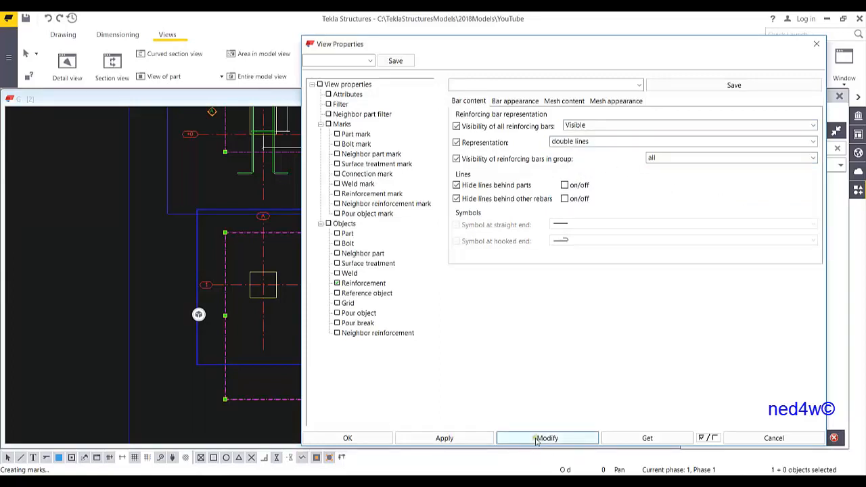
Step: Set the line color in the section view's reinforcing bar appearance settings
{"action": "left_click", "coordinate": [511, 101]}
{"action": "left_click", "coordinate": [566, 126]}
{"action": "left_click", "coordinate": [561, 136]}
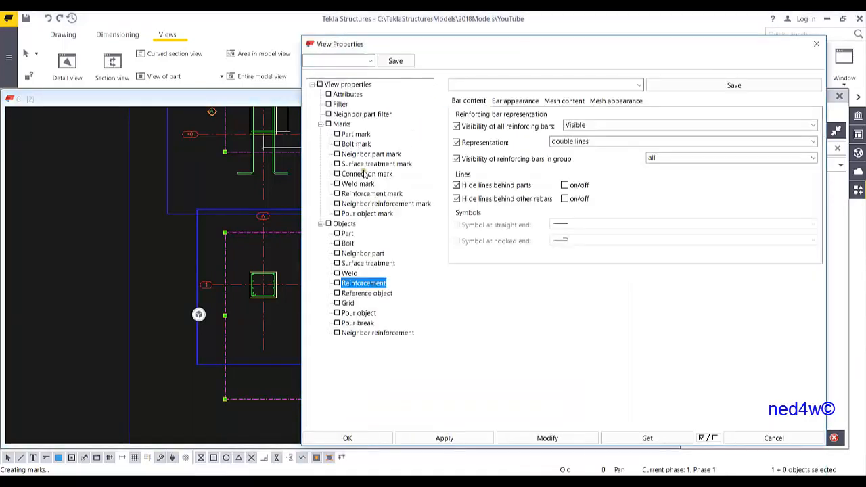
Step: Load the standard reinforcement mark settings for the section view, show the group mark content, and apply them to the view
{"action": "left_click", "coordinate": [370, 194]}
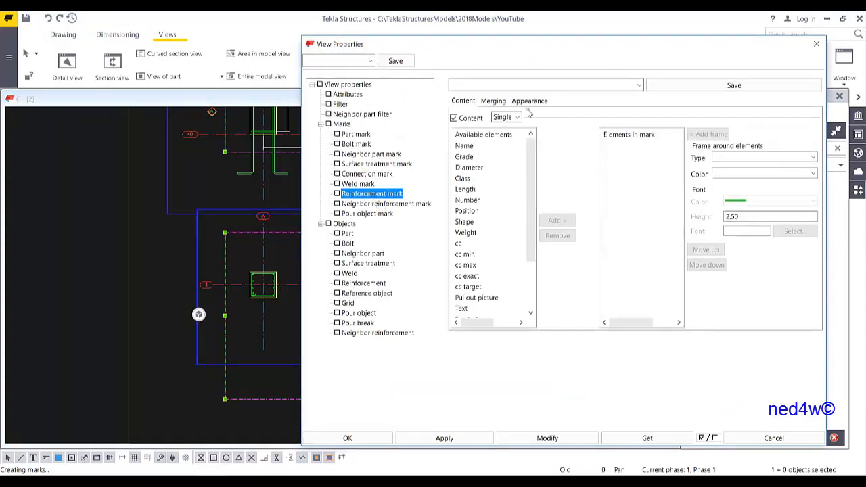
{"action": "left_click", "coordinate": [547, 87]}
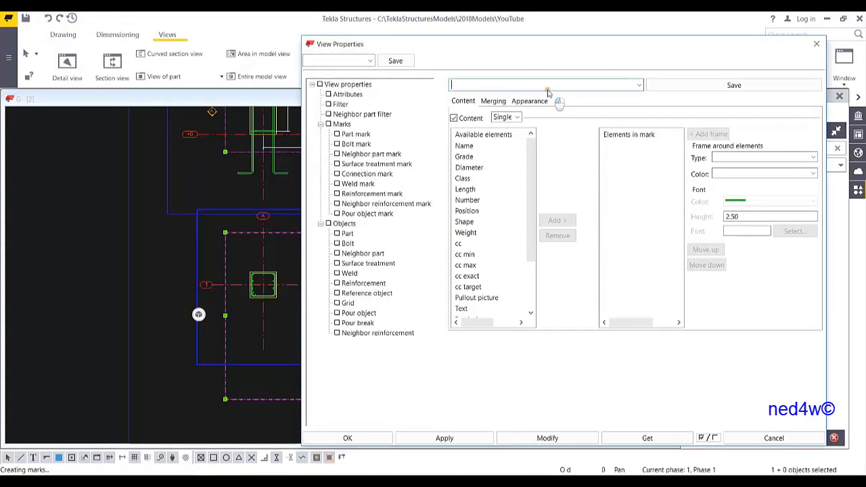
{"action": "left_click", "coordinate": [640, 86]}
{"action": "left_click", "coordinate": [476, 98]}
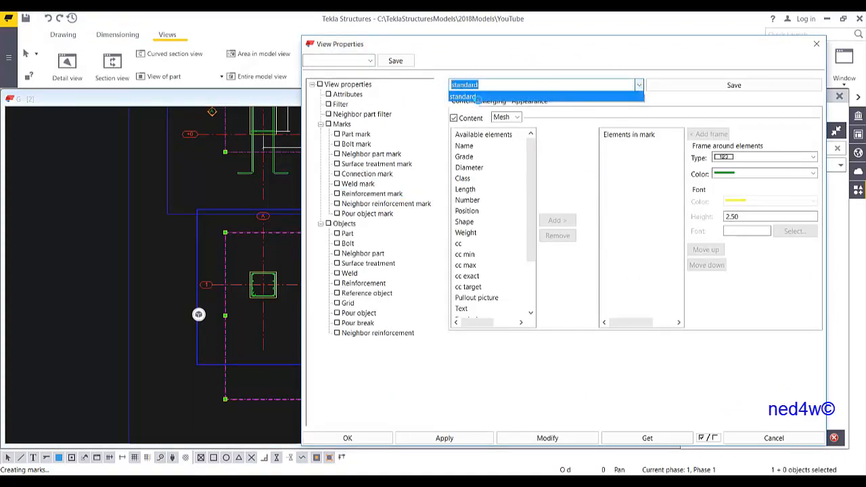
{"action": "left_click", "coordinate": [519, 118]}
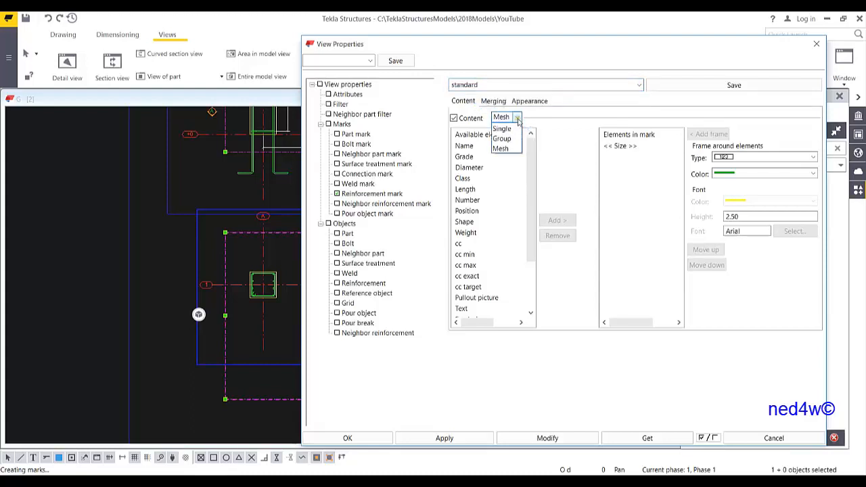
{"action": "left_click", "coordinate": [504, 139]}
{"action": "left_click", "coordinate": [525, 439]}
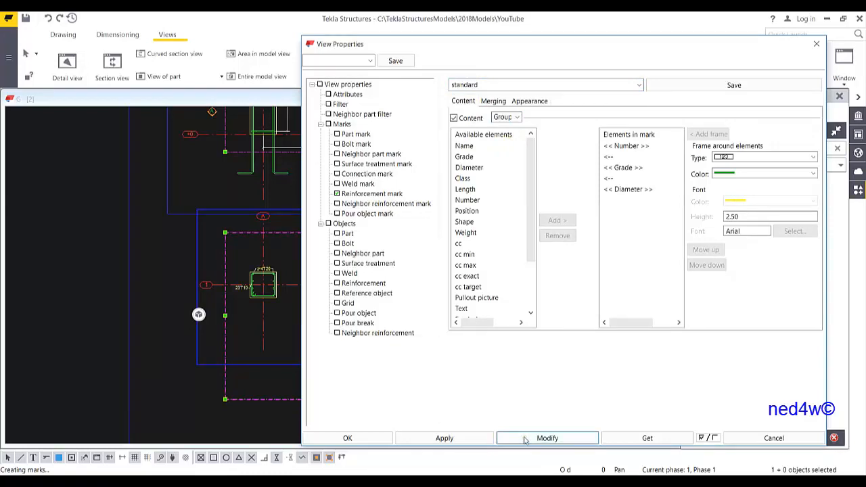
Step: Center the 2*4T20 reinforcement mark above the grid A column section and close the view properties
{"action": "scroll", "coordinate": [186, 263], "scroll_direction": "up", "scroll_amount": 6}
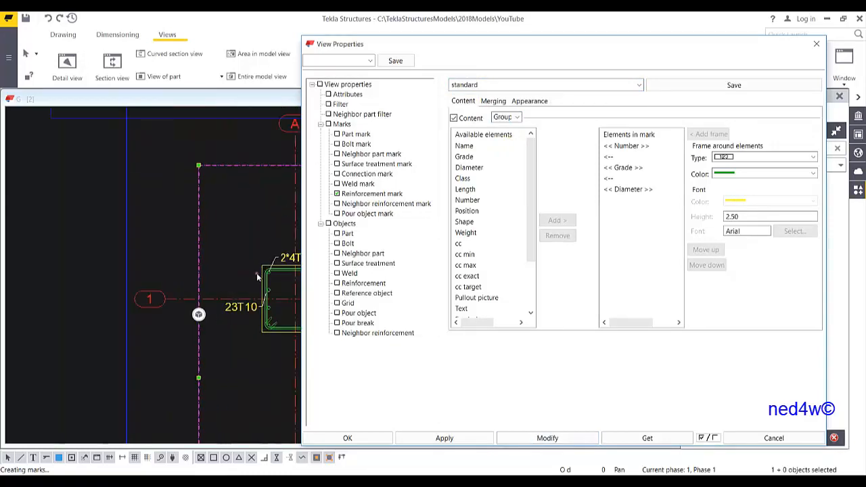
{"action": "scroll", "coordinate": [173, 296], "scroll_direction": "up", "scroll_amount": 2}
{"action": "left_click", "coordinate": [235, 228]}
{"action": "left_click_drag", "start_coordinate": [234, 227], "coordinate": [234, 216]}
{"action": "middle_click_drag", "start_coordinate": [237, 223], "coordinate": [157, 227]}
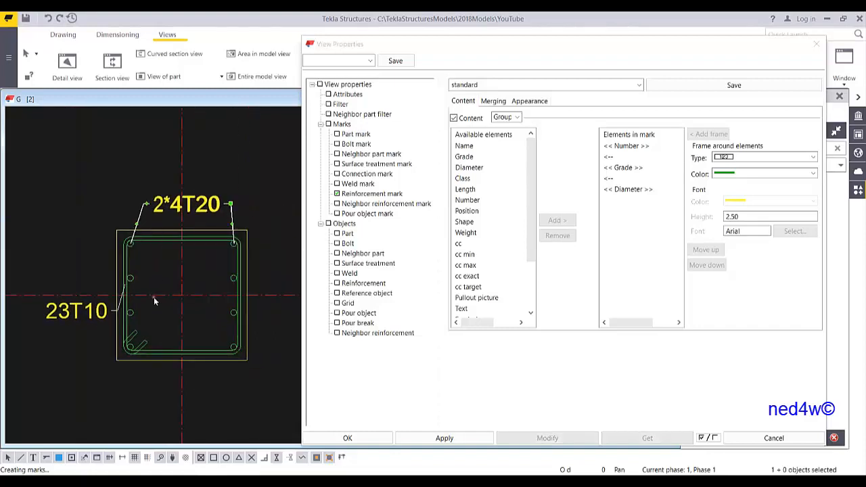
{"action": "left_click", "coordinate": [387, 441]}
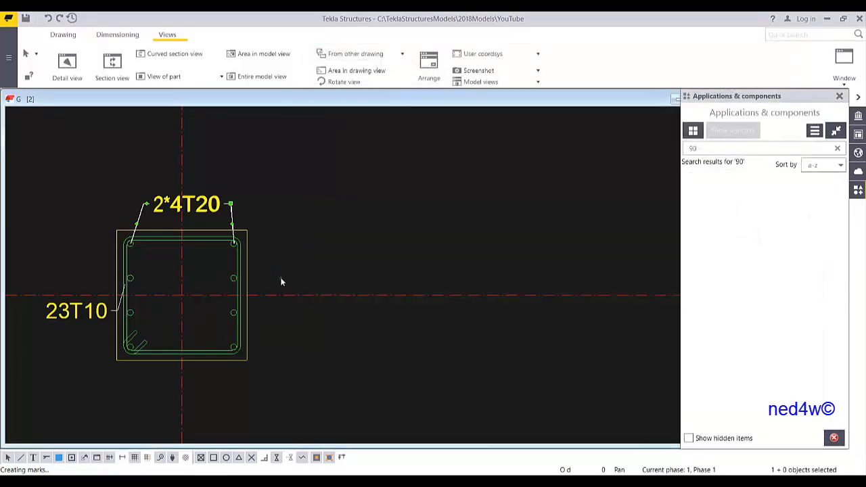
Step: Create a vertical section view through the beam between grids A and B, placing it below the drawing sheet
{"action": "mouse_move", "coordinate": [281, 280]}
{"action": "middle_mouse_down"}
{"action": "mouse_move", "coordinate": [473, 292]}
{"action": "mouse_move", "coordinate": [414, 278]}
{"action": "middle_mouse_up"}
{"action": "scroll", "coordinate": [473, 292], "scroll_direction": "down", "scroll_amount": 2}
{"action": "scroll", "coordinate": [473, 292], "scroll_direction": "down", "scroll_amount": 2}
{"action": "scroll", "coordinate": [336, 277], "scroll_direction": "down", "scroll_amount": 5}
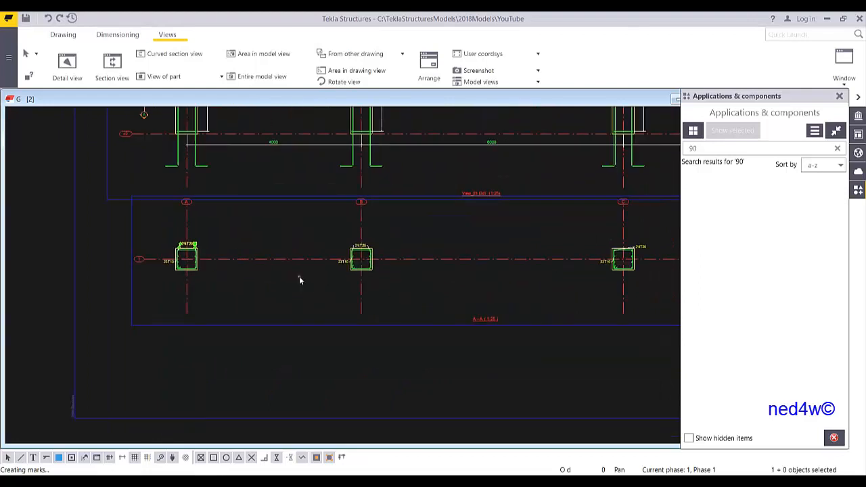
{"action": "scroll", "coordinate": [358, 315], "scroll_direction": "down", "scroll_amount": 2}
{"action": "scroll", "coordinate": [301, 199], "scroll_direction": "up", "scroll_amount": 7}
{"action": "scroll", "coordinate": [305, 200], "scroll_direction": "up", "scroll_amount": 2}
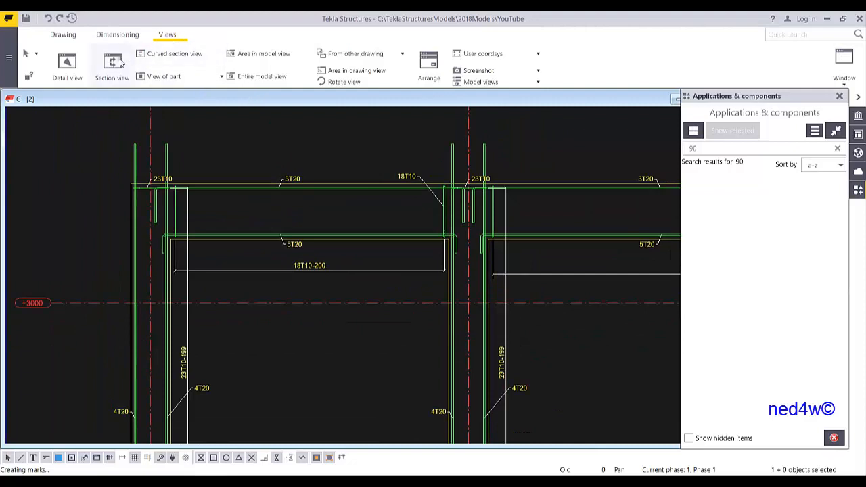
{"action": "left_click", "coordinate": [111, 65]}
{"action": "left_click", "coordinate": [337, 189]}
{"action": "left_click", "coordinate": [336, 181]}
{"action": "left_click", "coordinate": [352, 253]}
{"action": "scroll", "coordinate": [357, 251], "scroll_direction": "down", "scroll_amount": 6}
{"action": "middle_click_drag", "start_coordinate": [435, 342], "coordinate": [346, 162]}
{"action": "scroll", "coordinate": [345, 164], "scroll_direction": "down", "scroll_amount": 2}
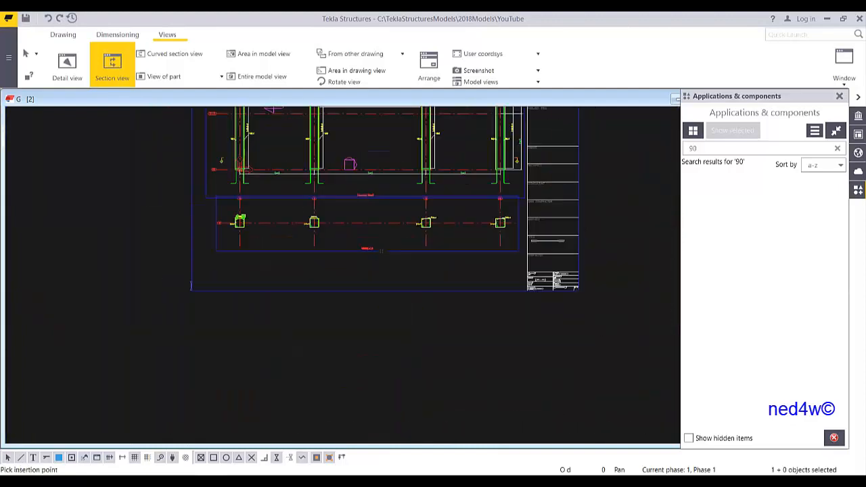
{"action": "scroll", "coordinate": [348, 174], "scroll_direction": "down", "scroll_amount": 1}
{"action": "left_click", "coordinate": [334, 346]}
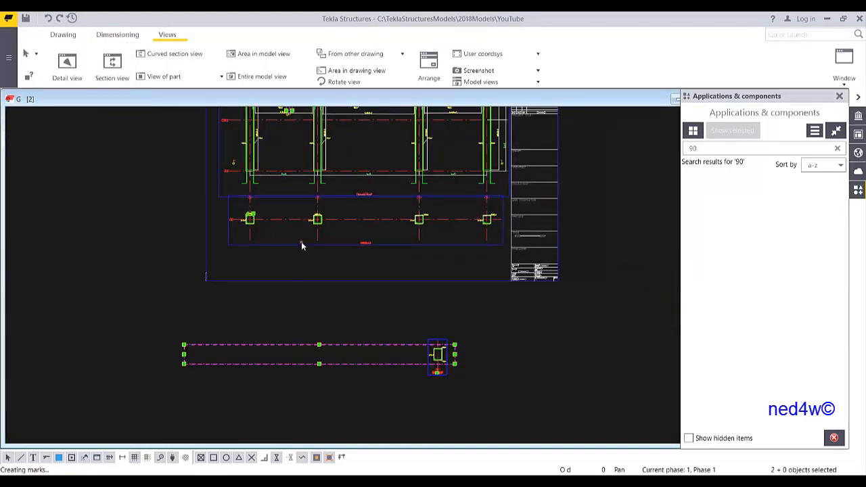
Step: Shrink the beam section view's boundary around the beam and move the view onto the sheet below the column sections
{"action": "left_click_drag", "start_coordinate": [256, 345], "coordinate": [285, 335]}
{"action": "left_click_drag", "start_coordinate": [225, 358], "coordinate": [284, 273]}
{"action": "scroll", "coordinate": [280, 253], "scroll_direction": "up", "scroll_amount": 7}
Step: Reposition the 18T10 stirrup mark beside the beam in the new section view
{"action": "left_click", "coordinate": [458, 270]}
{"action": "left_click_drag", "start_coordinate": [190, 242], "coordinate": [174, 251]}
{"action": "left_click", "coordinate": [323, 259]}
{"action": "scroll", "coordinate": [344, 286], "scroll_direction": "down", "scroll_amount": 4}
{"action": "scroll", "coordinate": [345, 271], "scroll_direction": "down", "scroll_amount": 6}
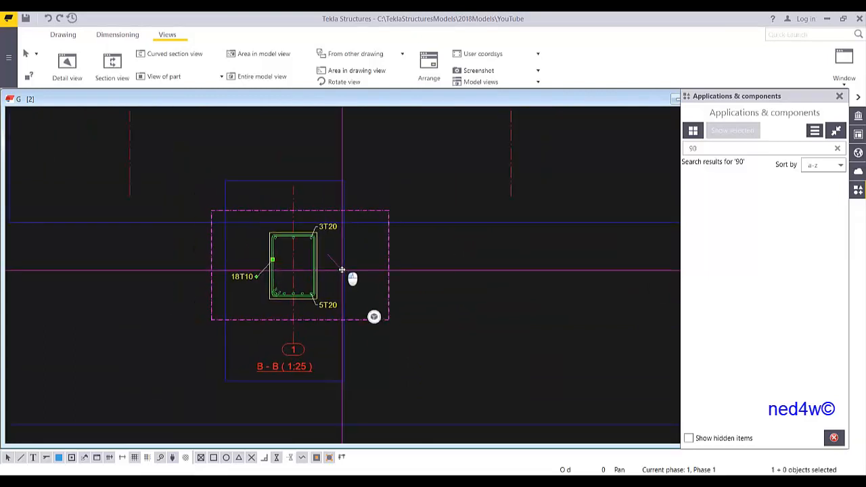
{"action": "scroll", "coordinate": [368, 334], "scroll_direction": "down", "scroll_amount": 3}
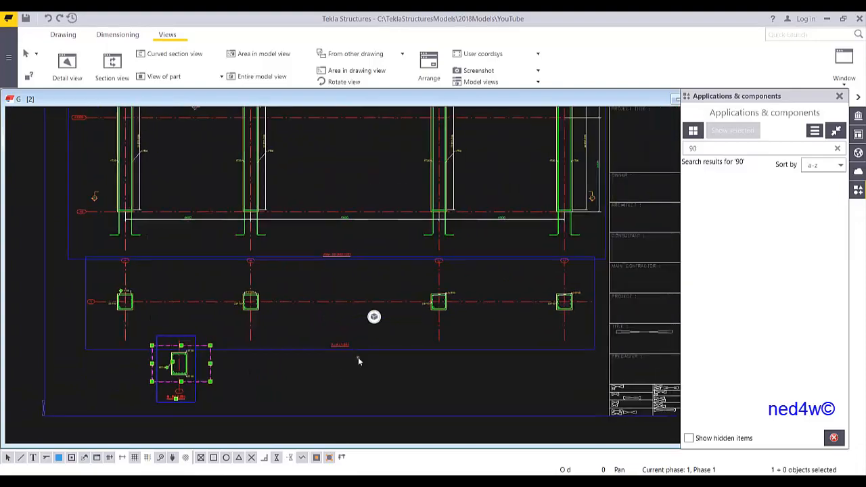
{"action": "scroll", "coordinate": [441, 351], "scroll_direction": "down", "scroll_amount": 3}
{"action": "middle_click_drag", "start_coordinate": [534, 283], "coordinate": [476, 346]}
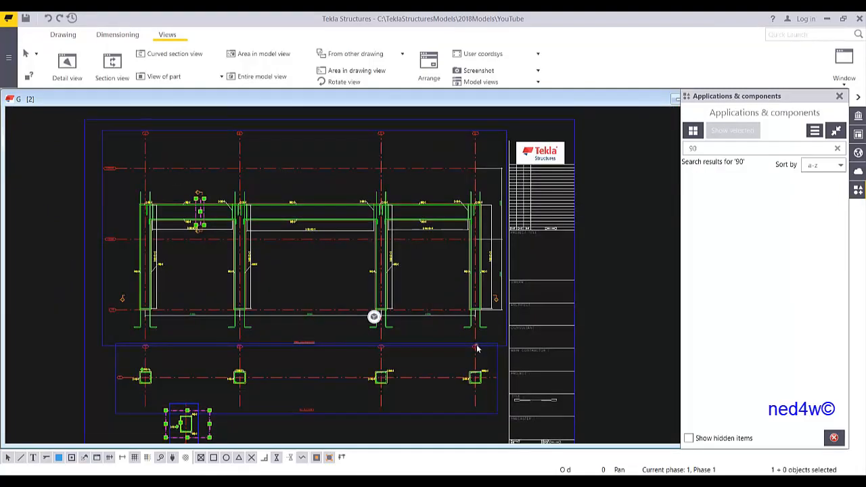